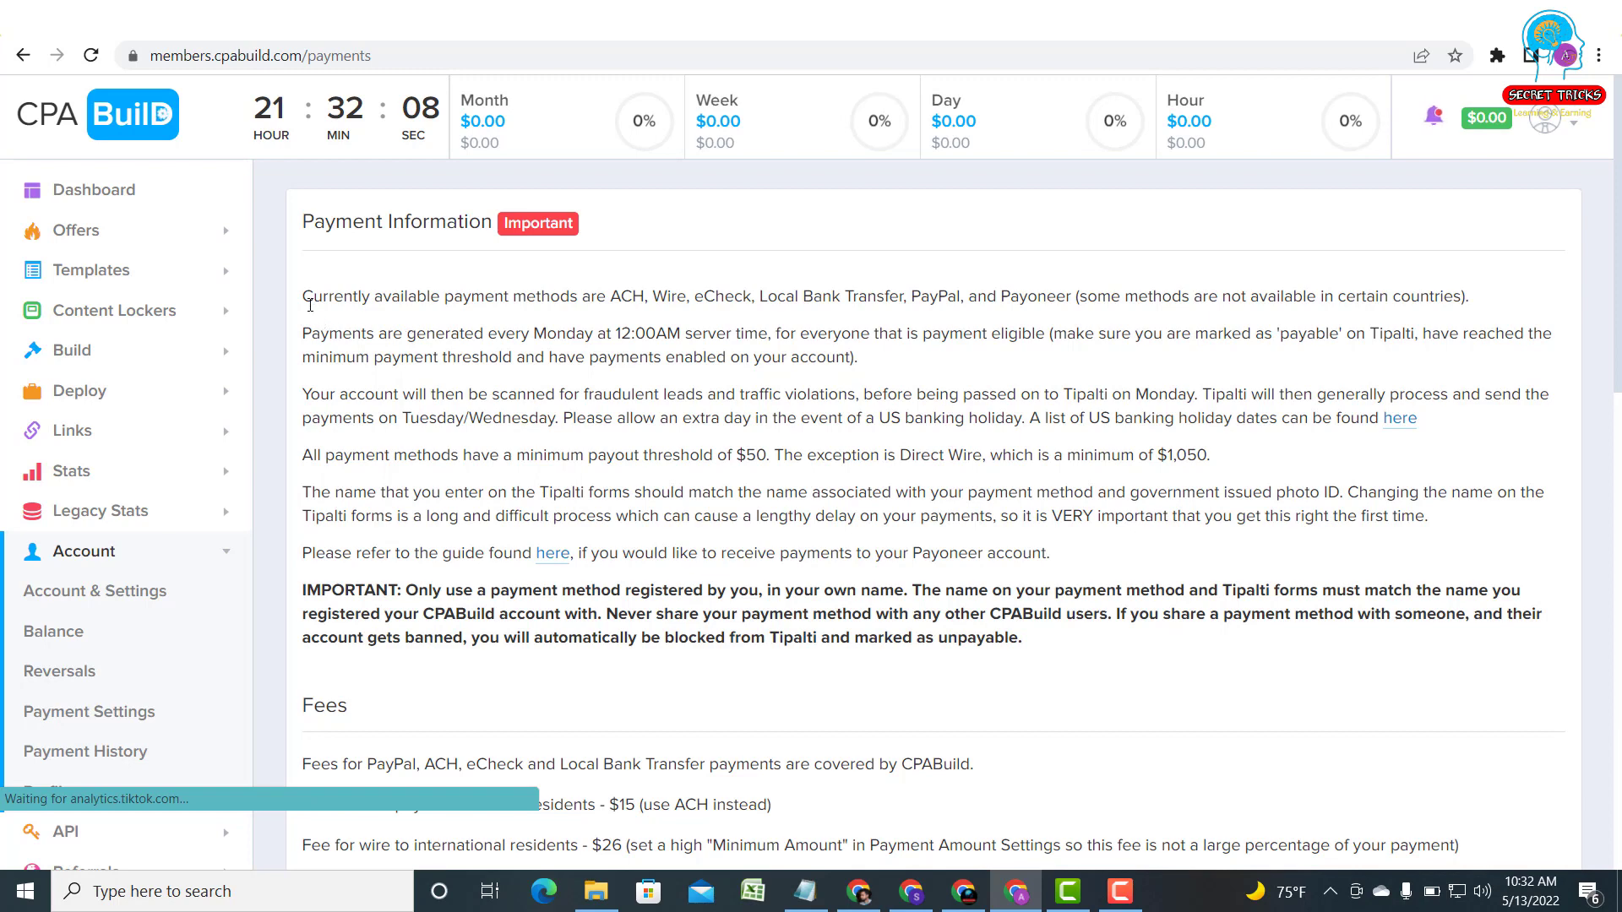
Review the payment information page, covering available payment methods, fees, tax forms and restricted countries.
drag(302, 298, 775, 480)
click(917, 369)
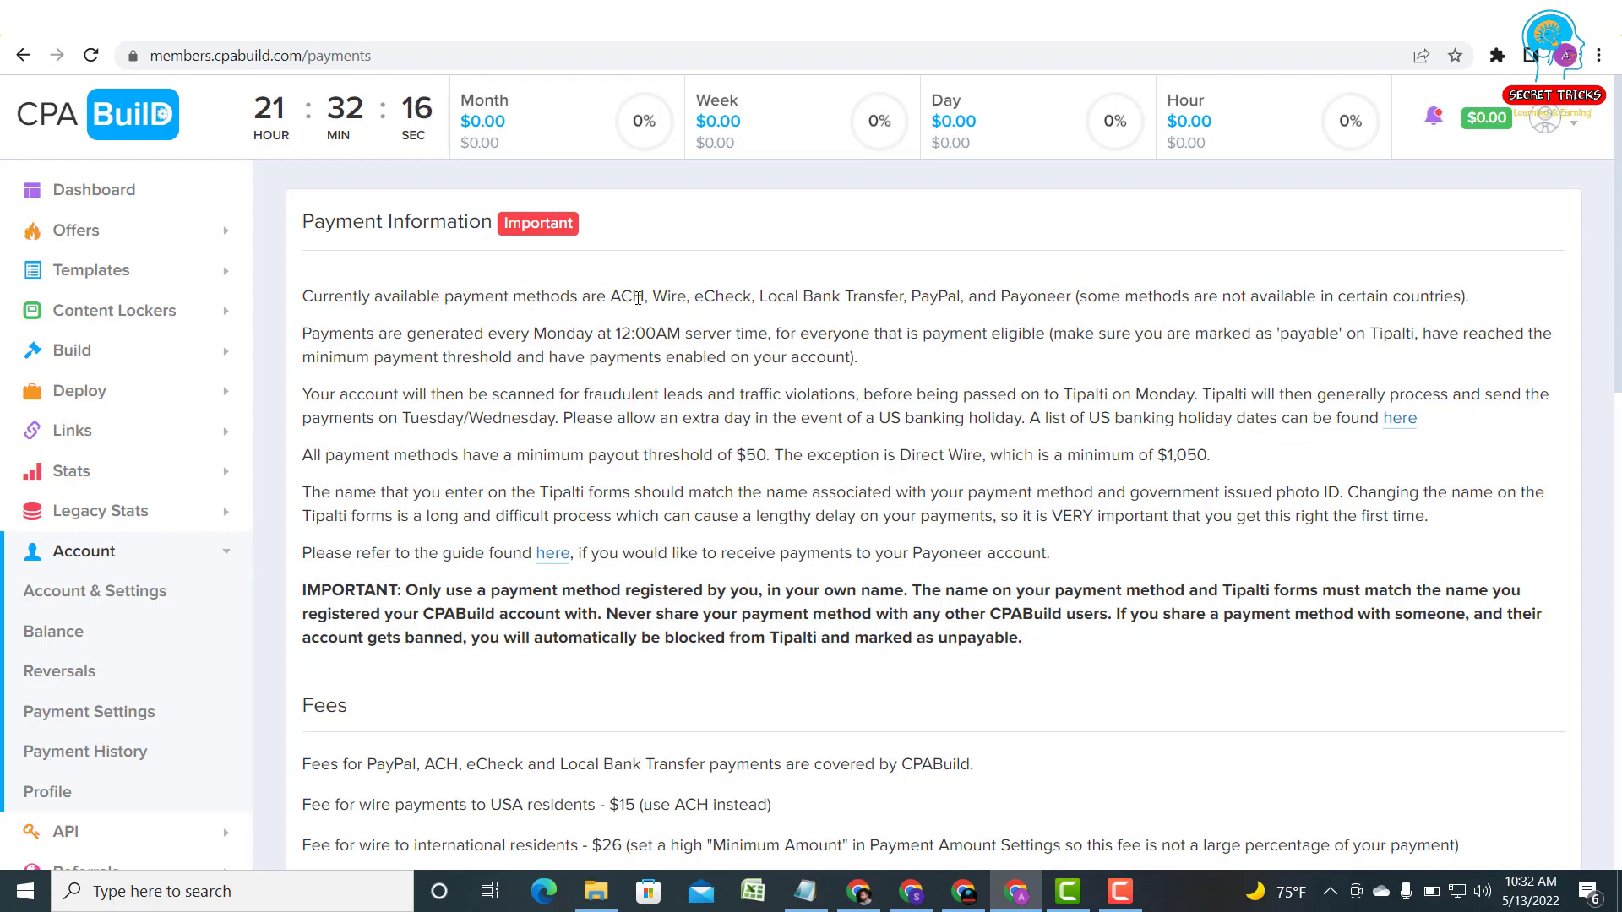
drag(607, 299, 753, 299)
click(876, 288)
scroll(576, 431, down, 4)
scroll(576, 431, down, 7)
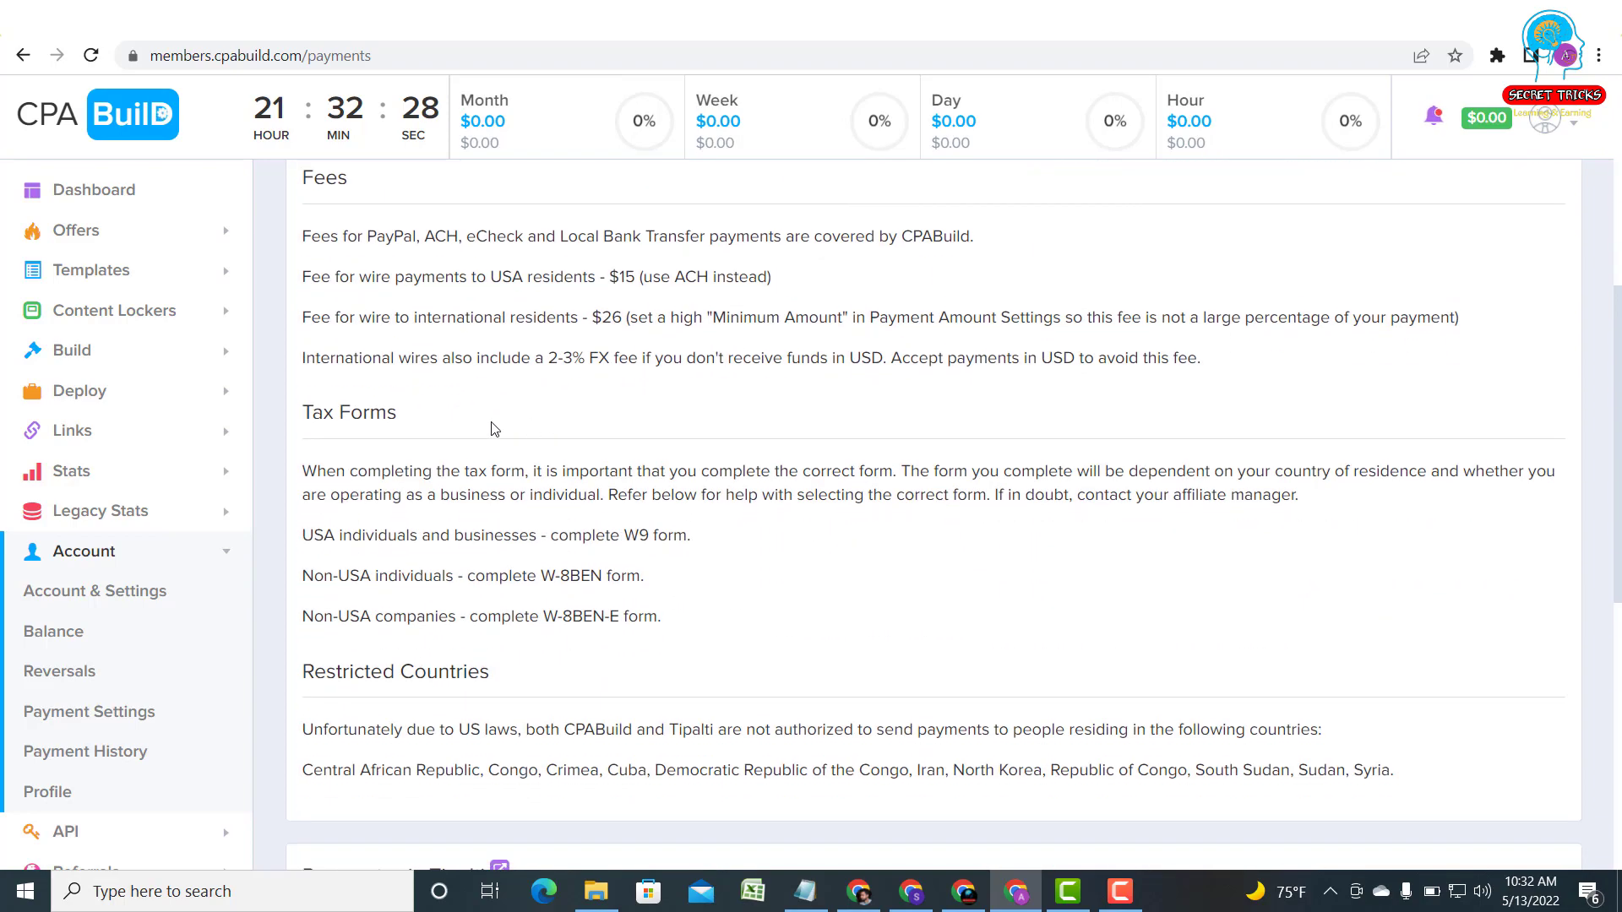
scroll(479, 402, down, 3)
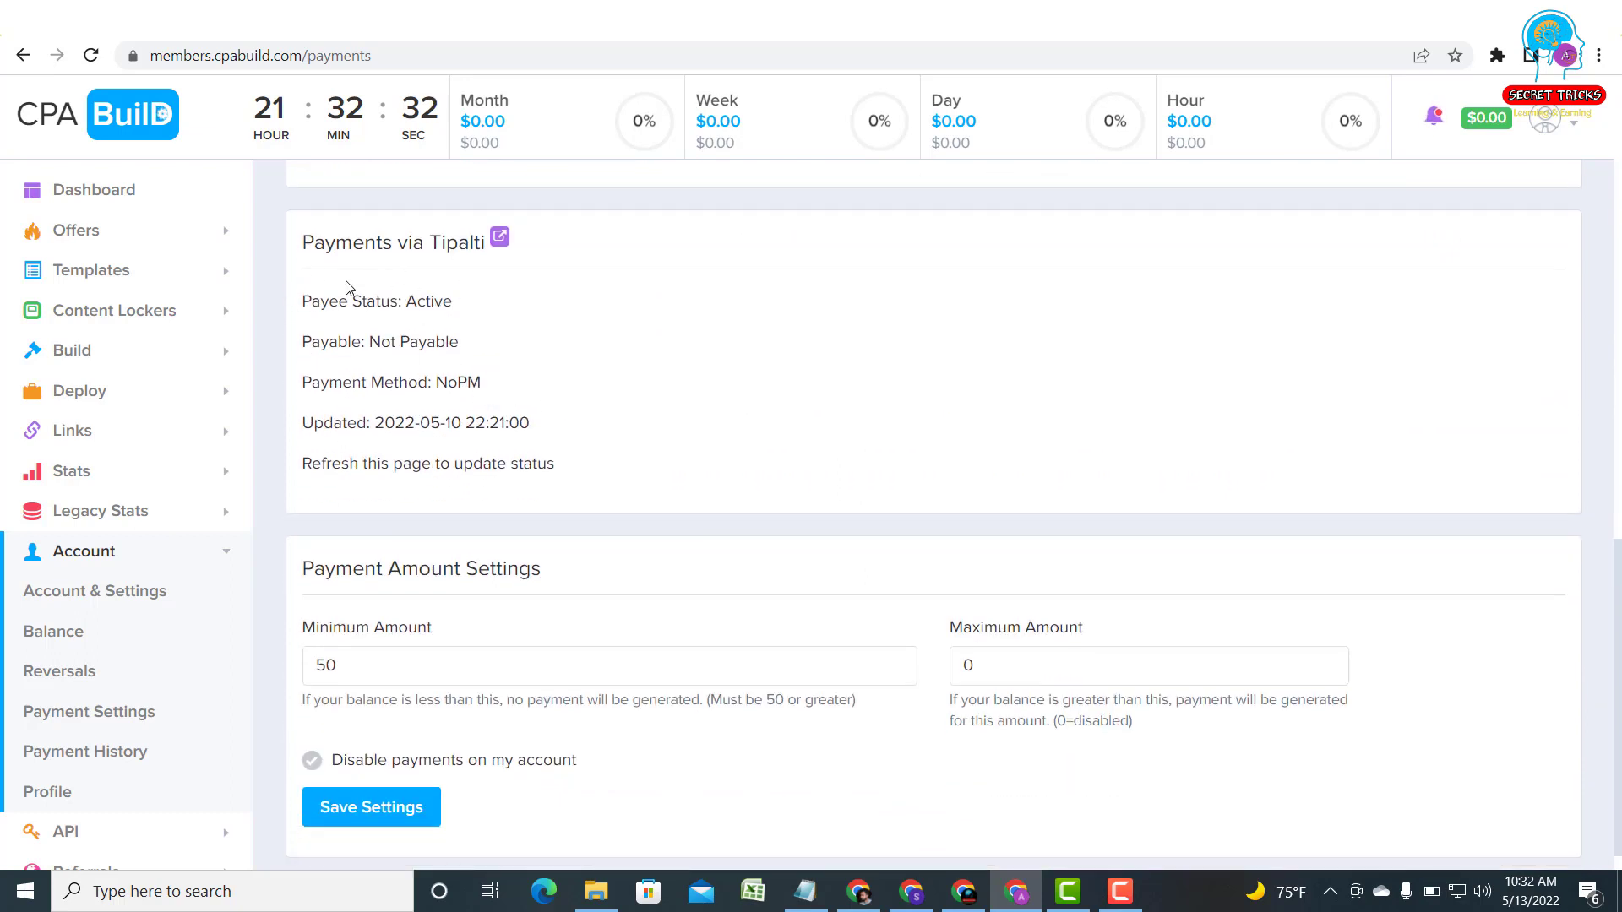
Examine the Payments via Tipalti section for the payee status, payable status and payment method.
drag(305, 237, 487, 251)
drag(312, 301, 299, 341)
click(465, 303)
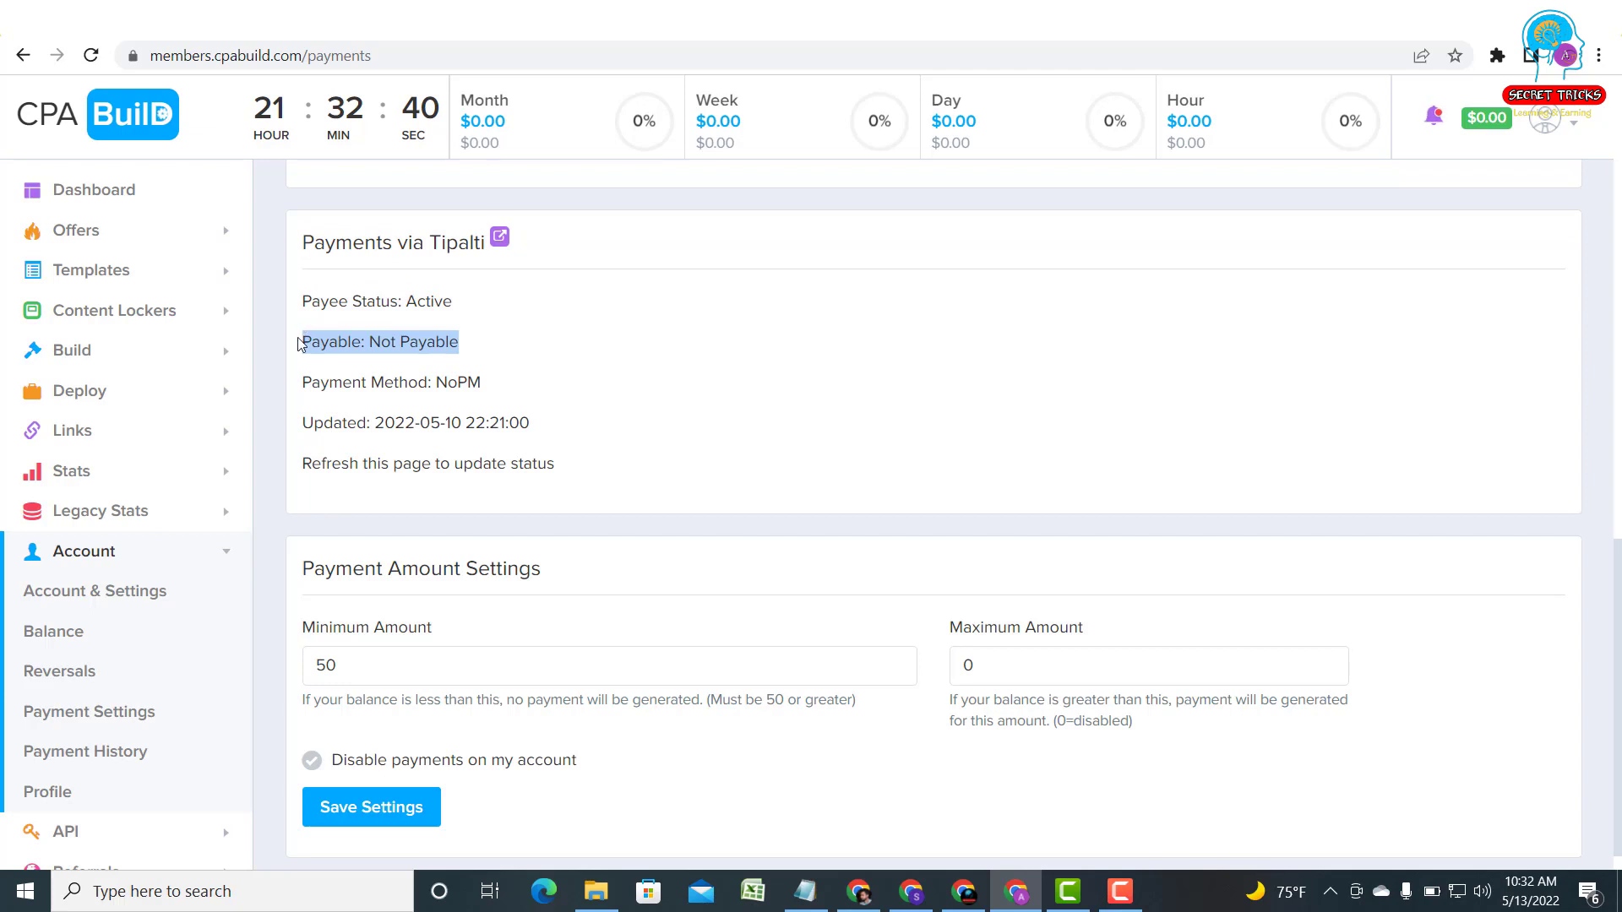
click(474, 388)
drag(473, 388, 291, 399)
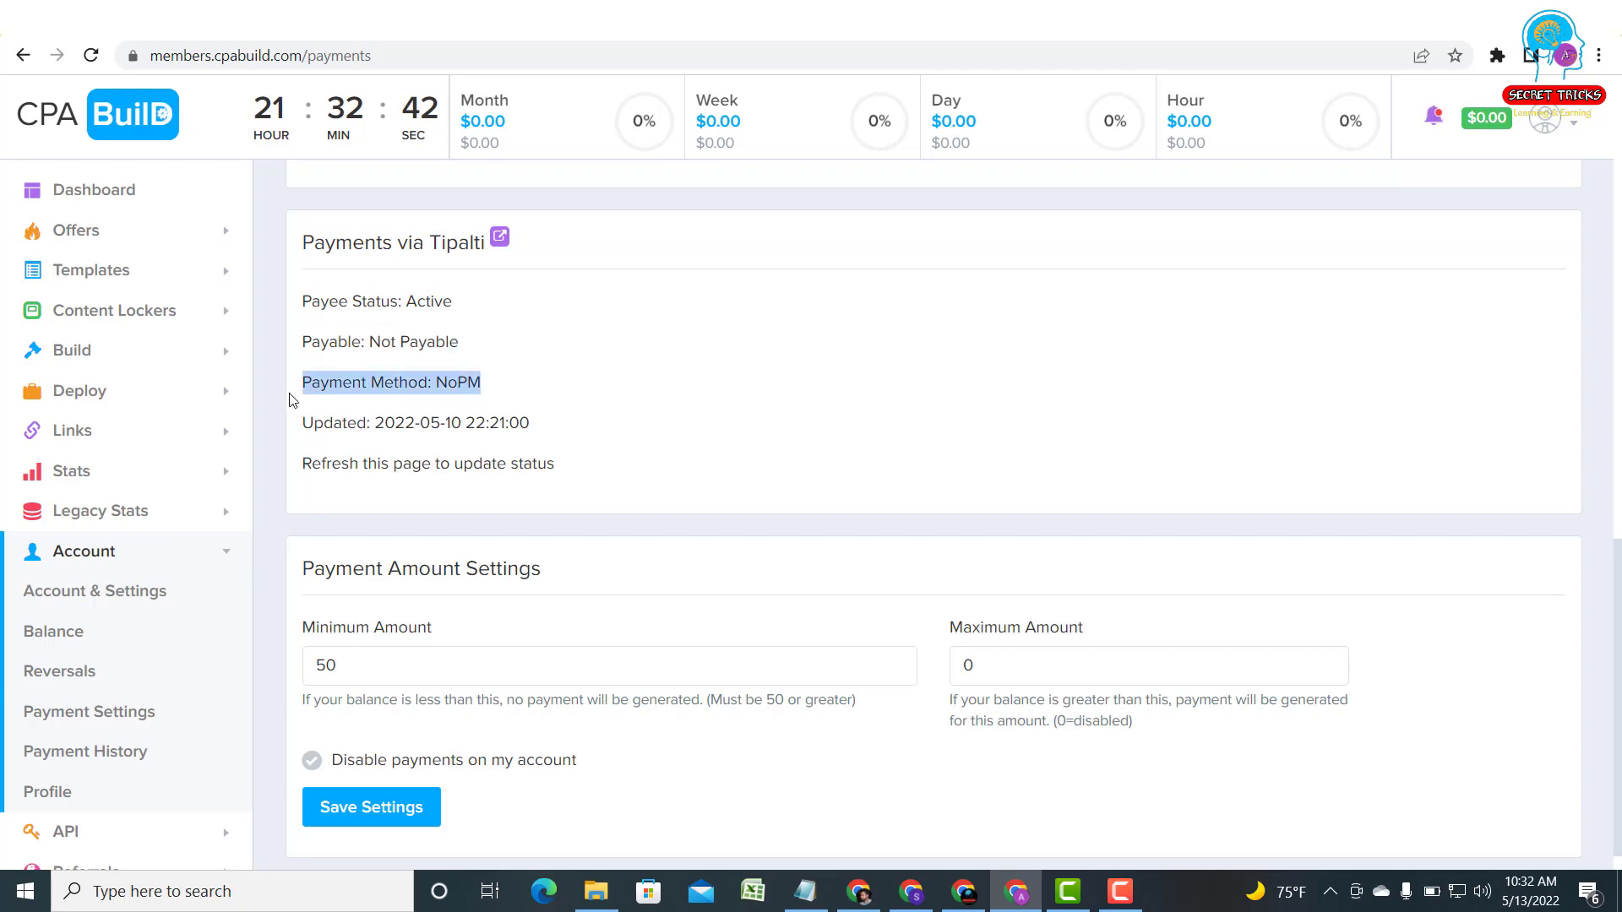
click(512, 388)
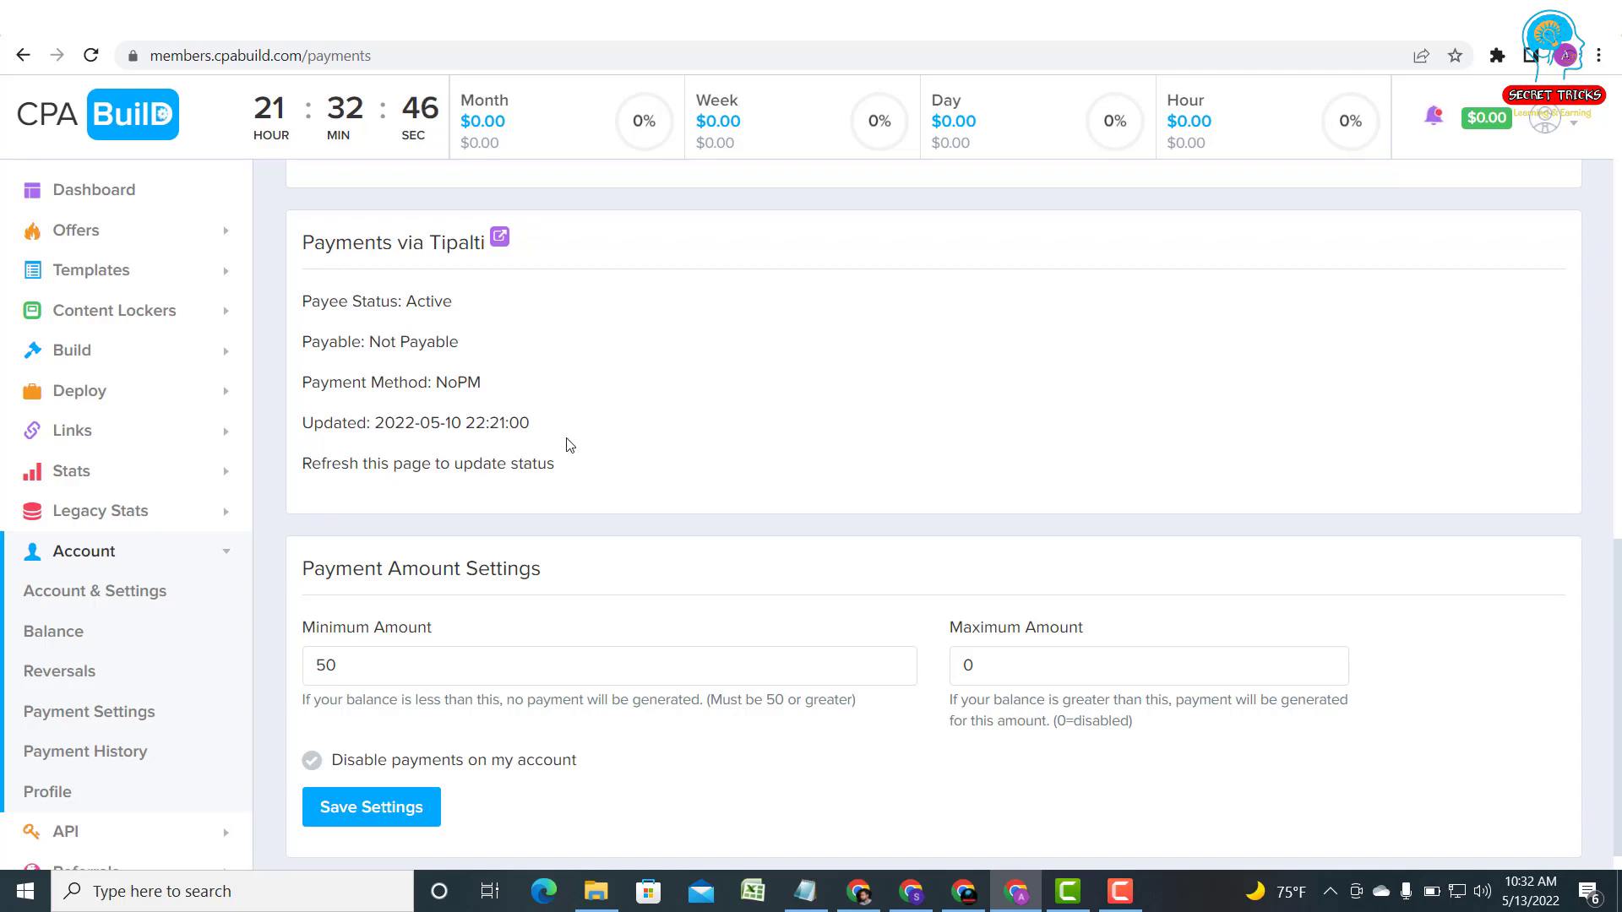
scroll(463, 403, up, 1)
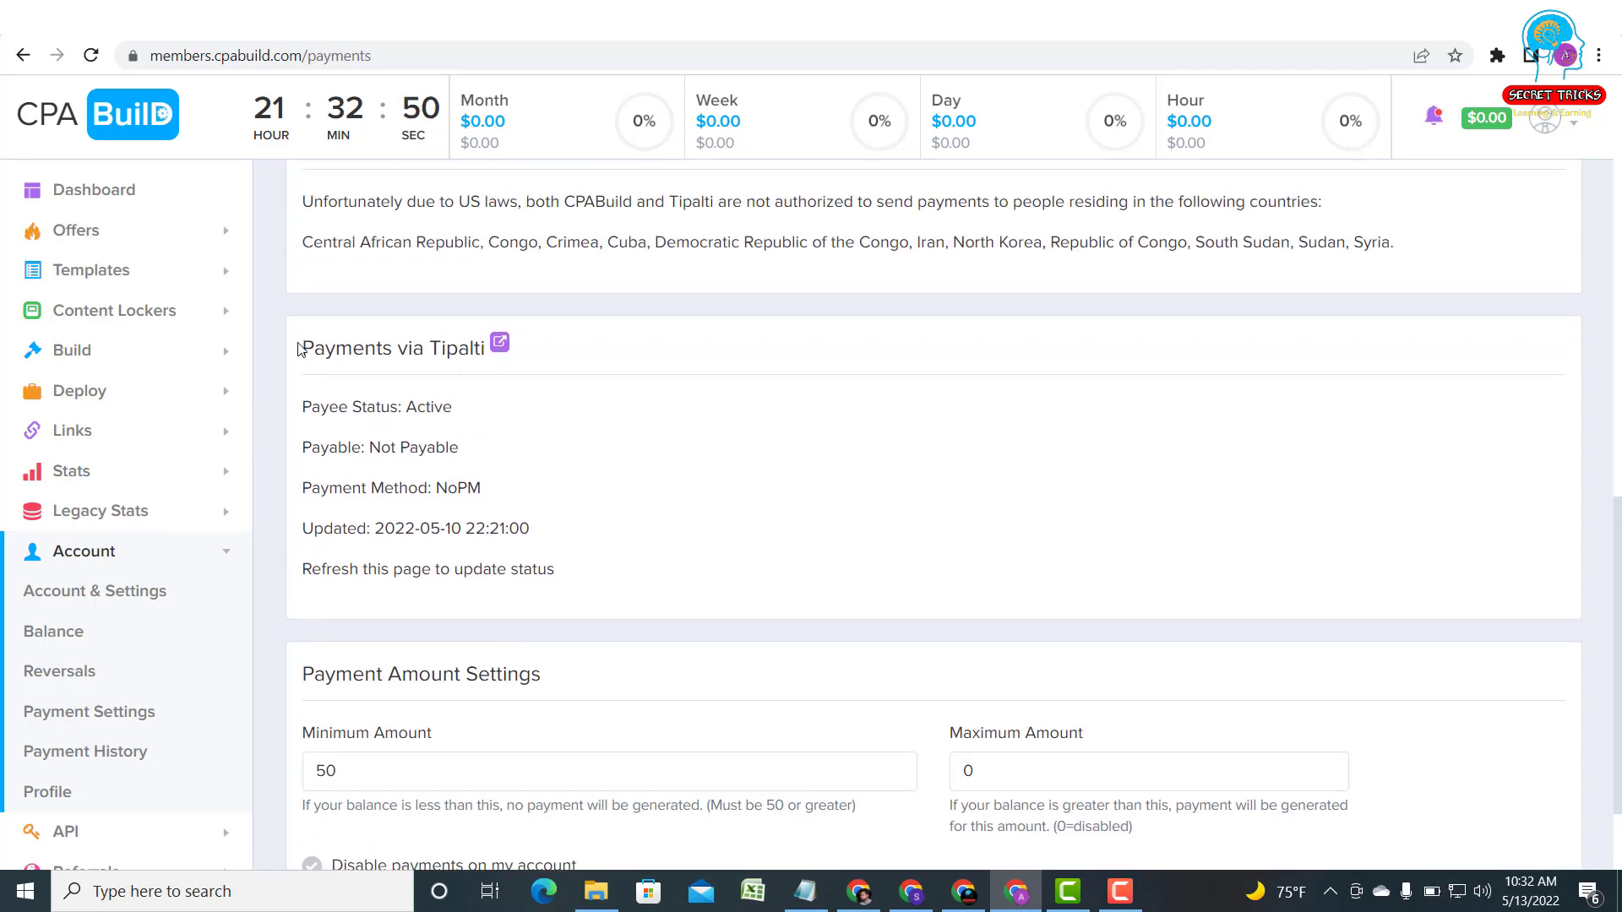
drag(303, 348, 568, 532)
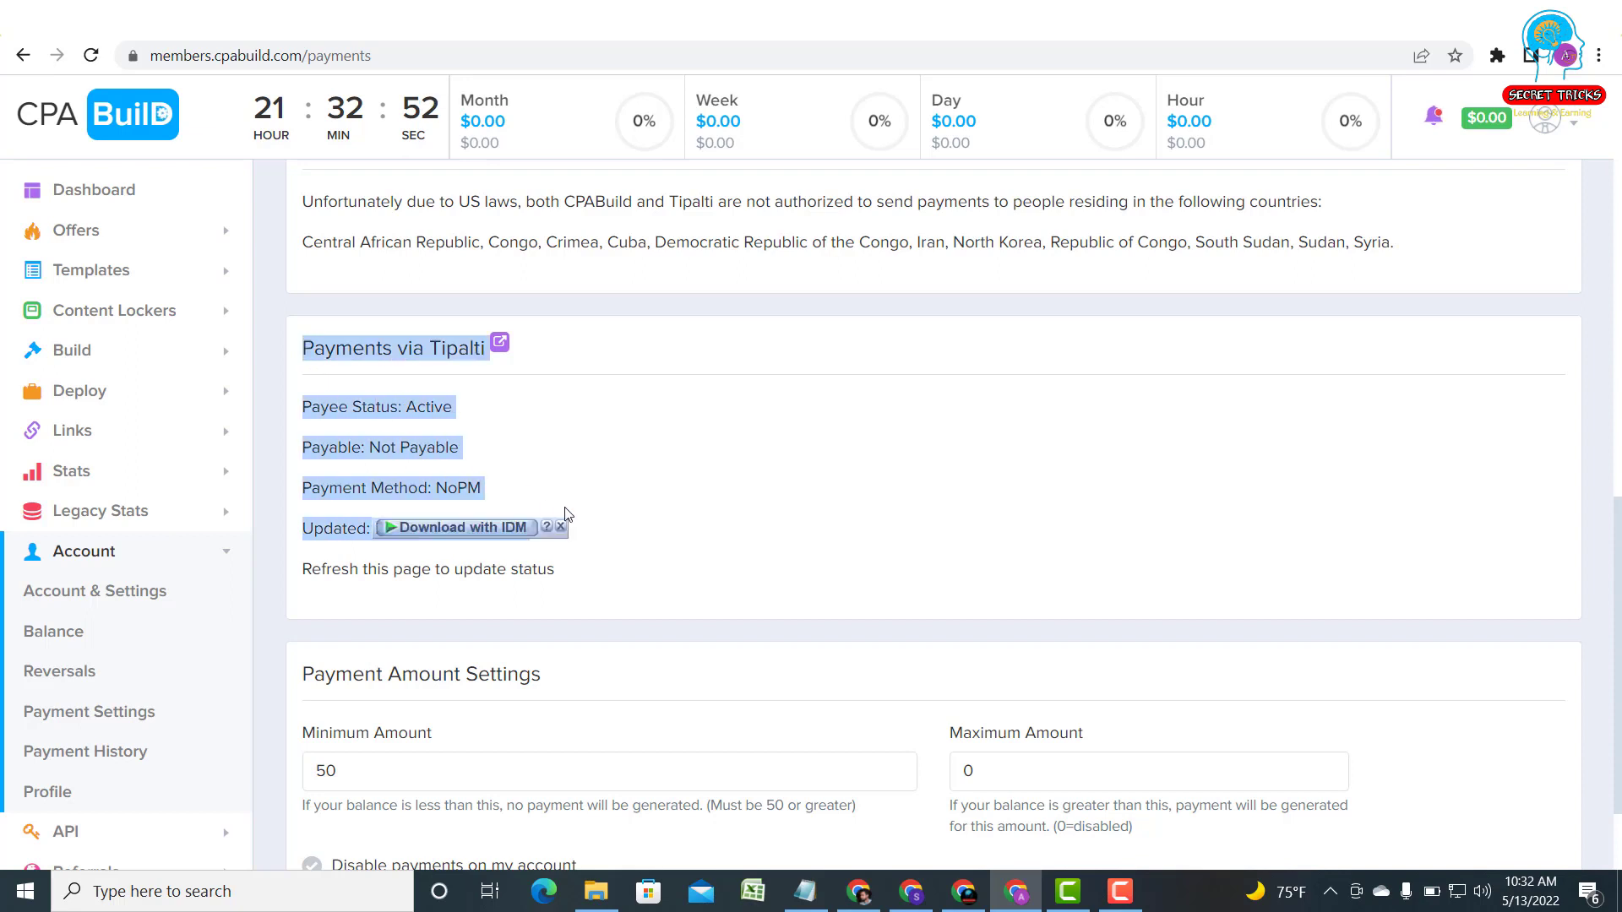
click(489, 471)
drag(470, 459, 375, 448)
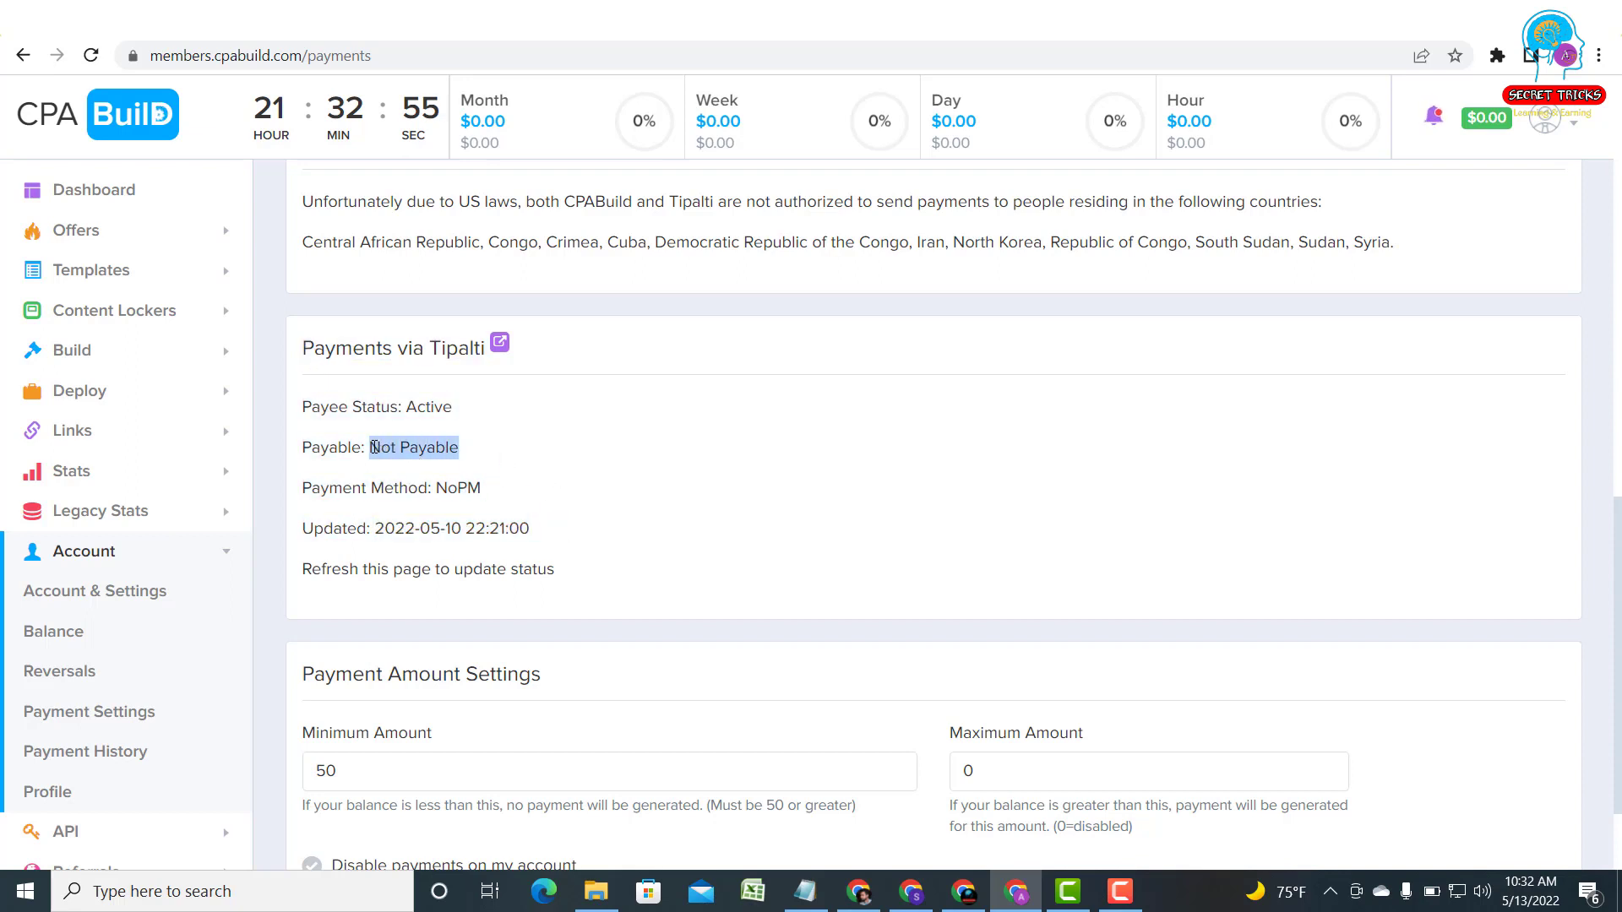
click(488, 436)
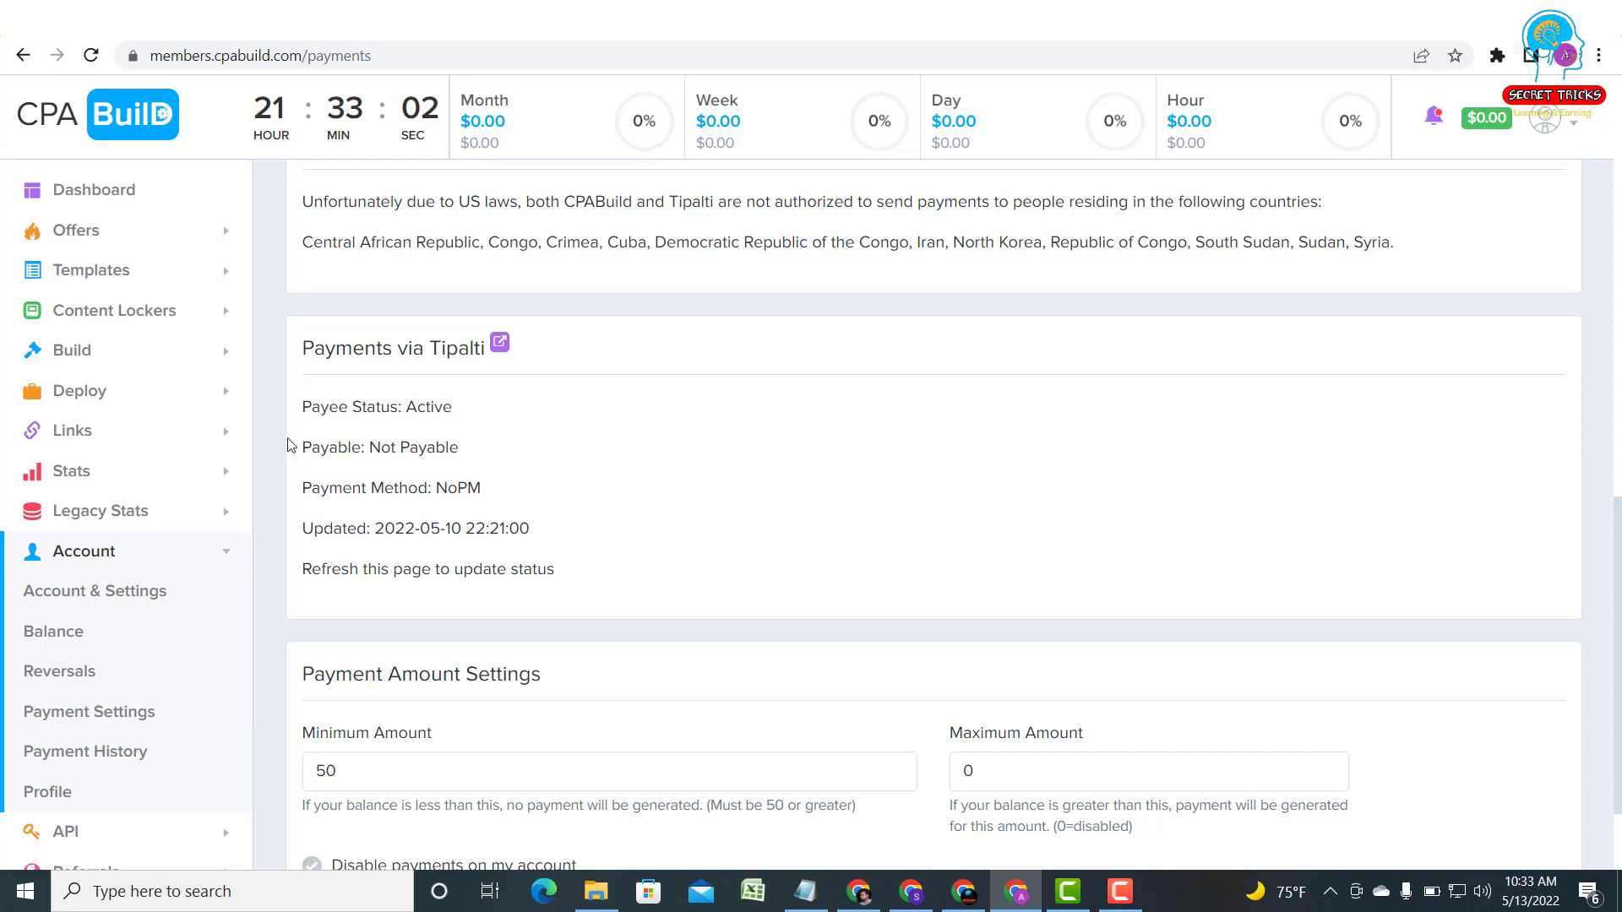
drag(293, 447, 371, 445)
click(494, 448)
click(373, 465)
Open the CPABuild dashboard and read the announcement about completing the W-8BEN form and the power of attorney request.
click(107, 135)
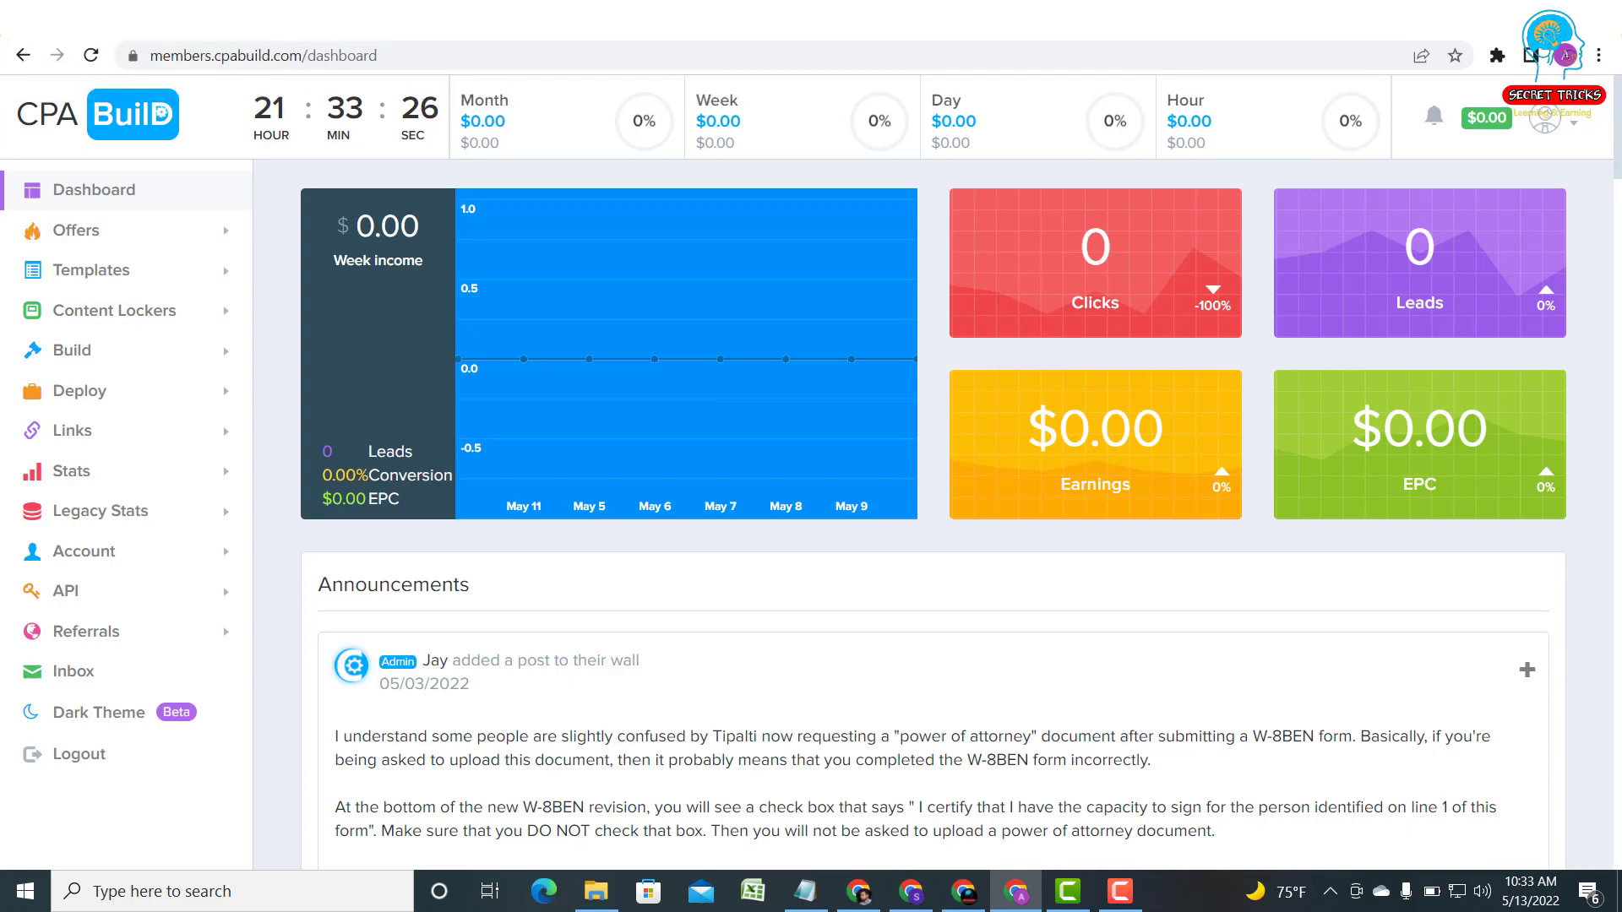
scroll(607, 226, down, 3)
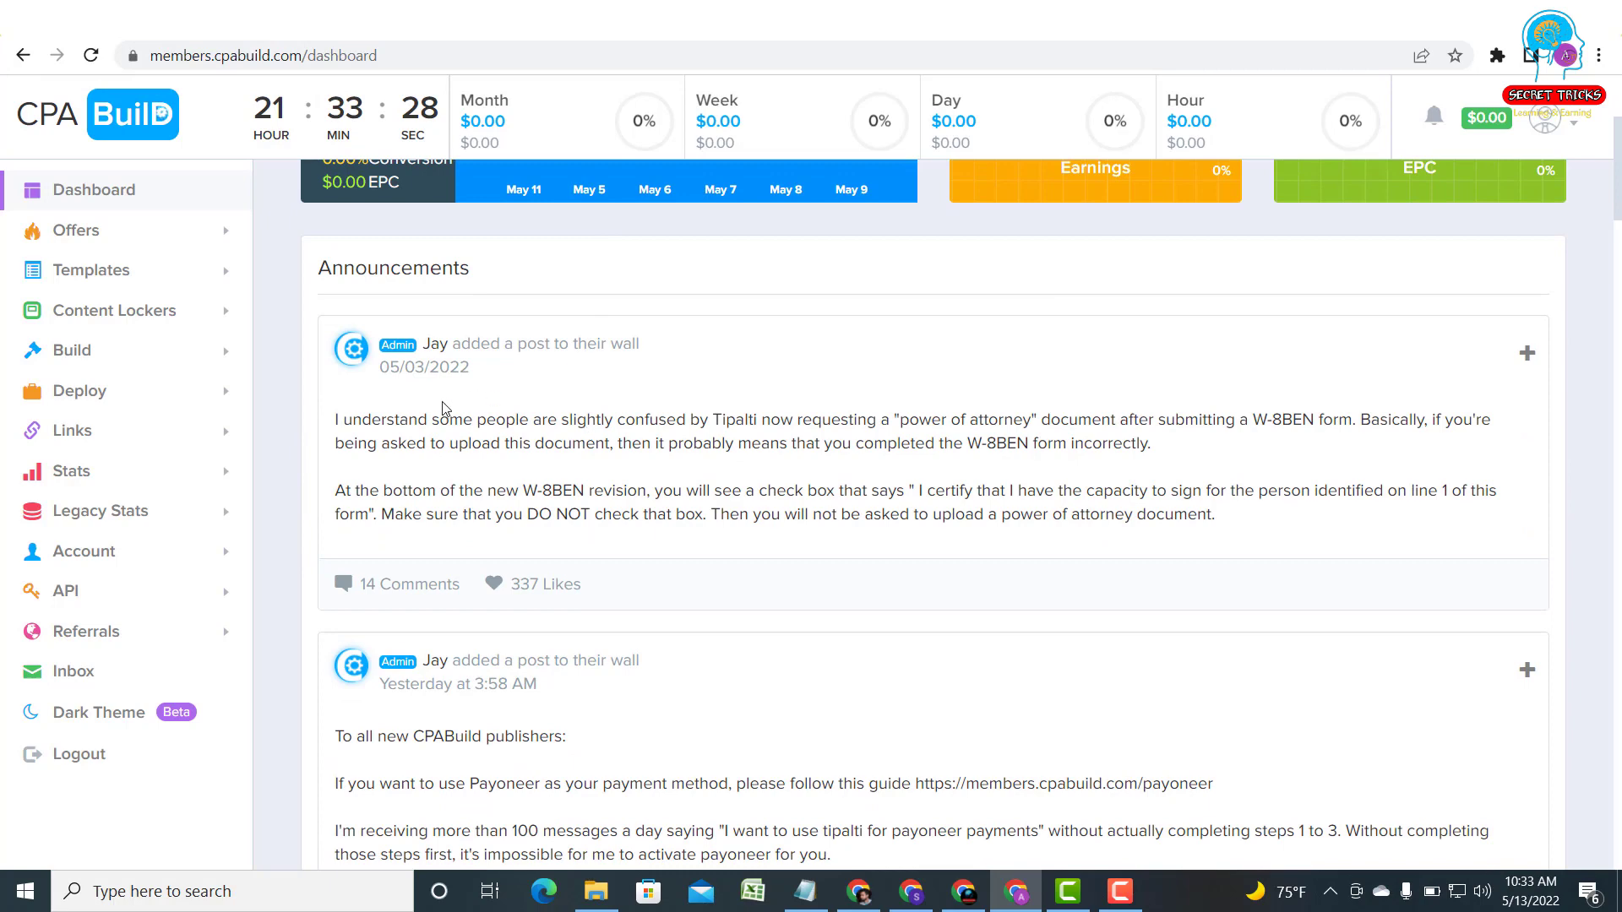
scroll(440, 509, down, 2)
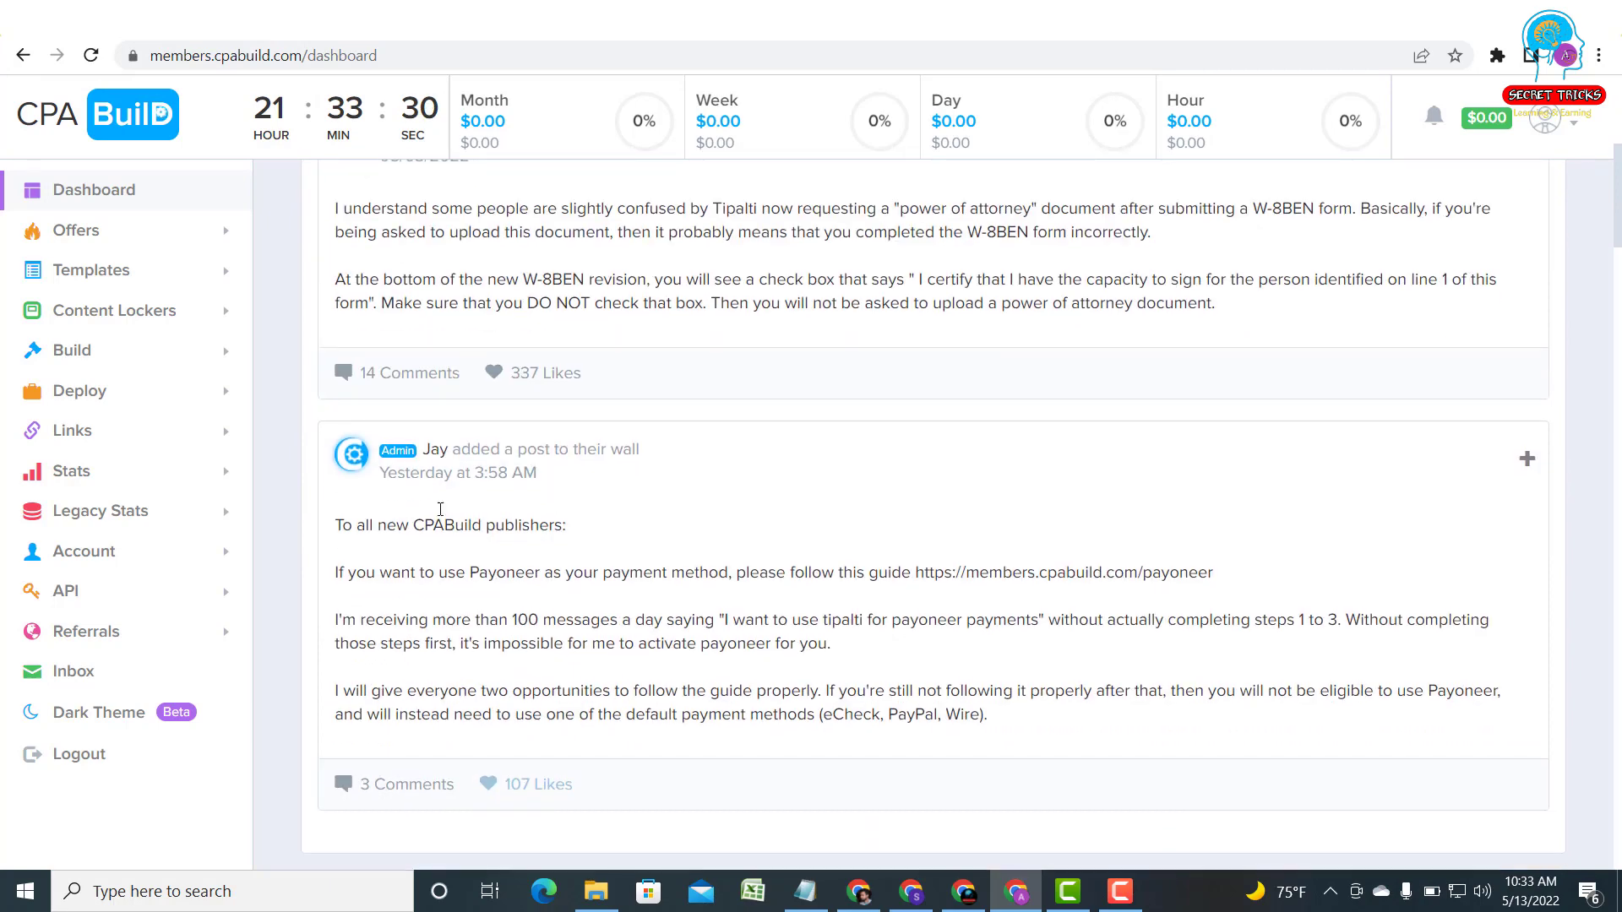
scroll(507, 477, up, 4)
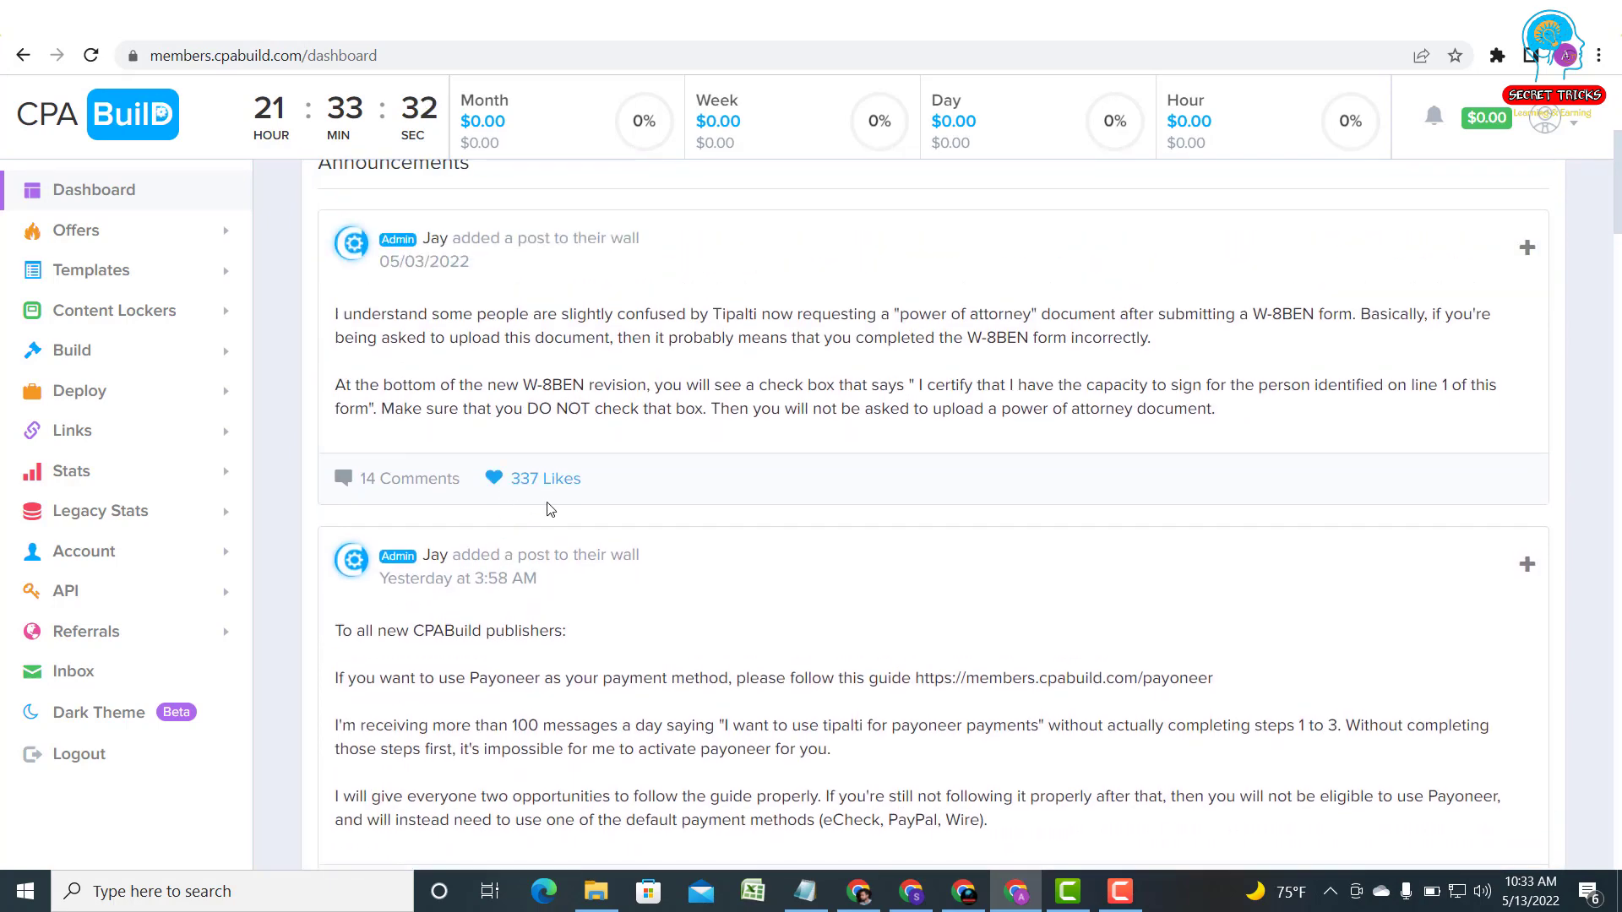
scroll(545, 482, down, 2)
scroll(706, 274, up, 1)
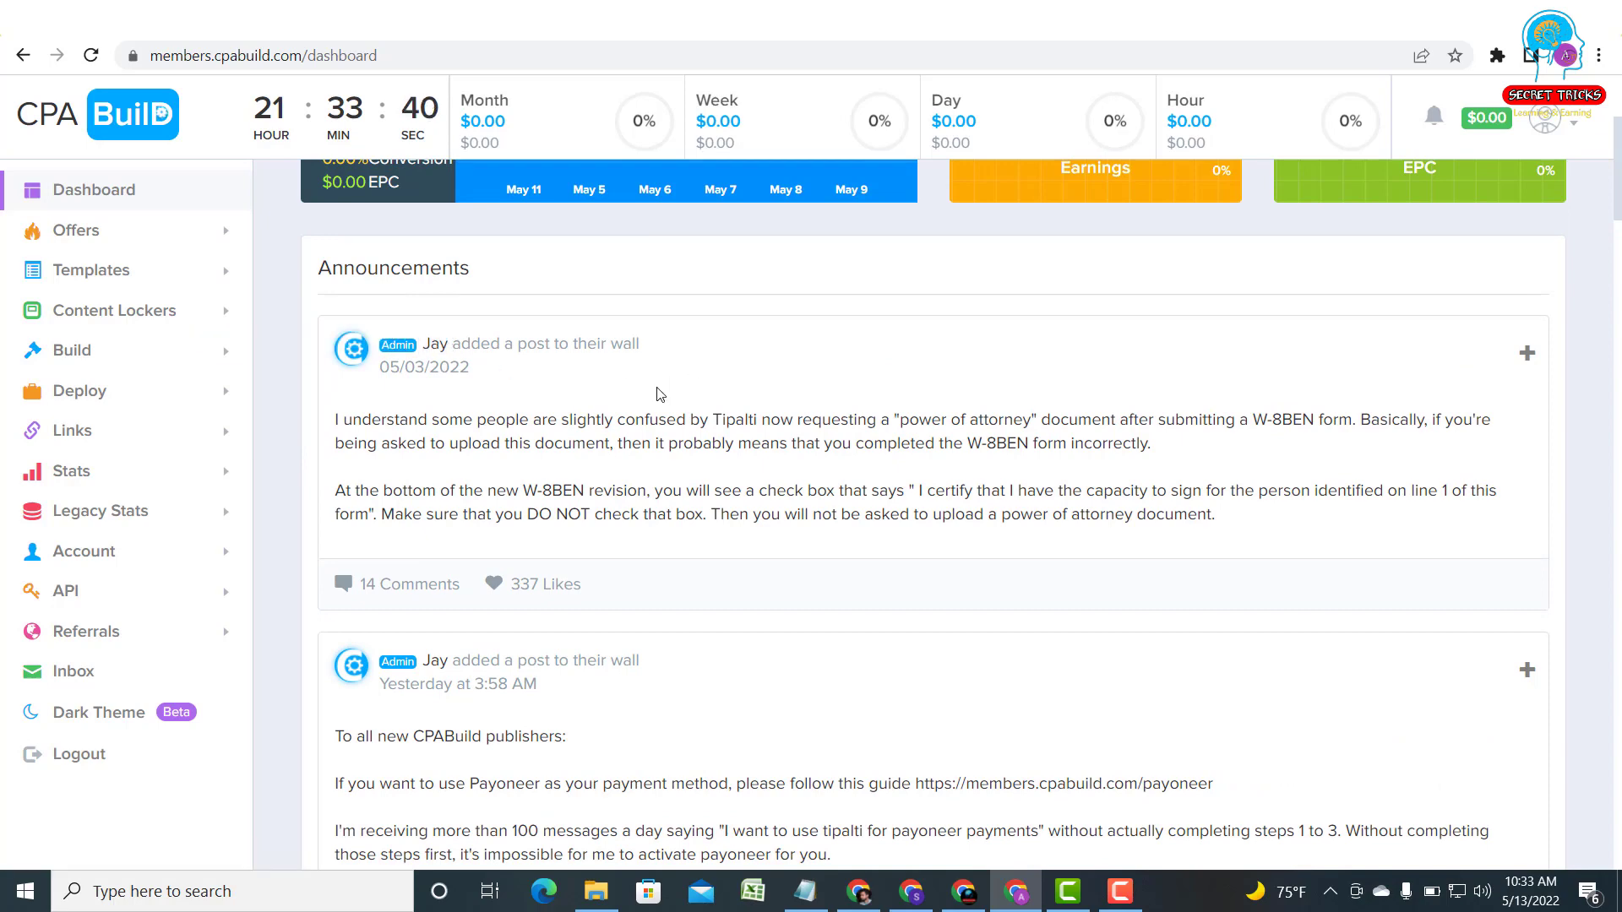
scroll(660, 395, down, 1)
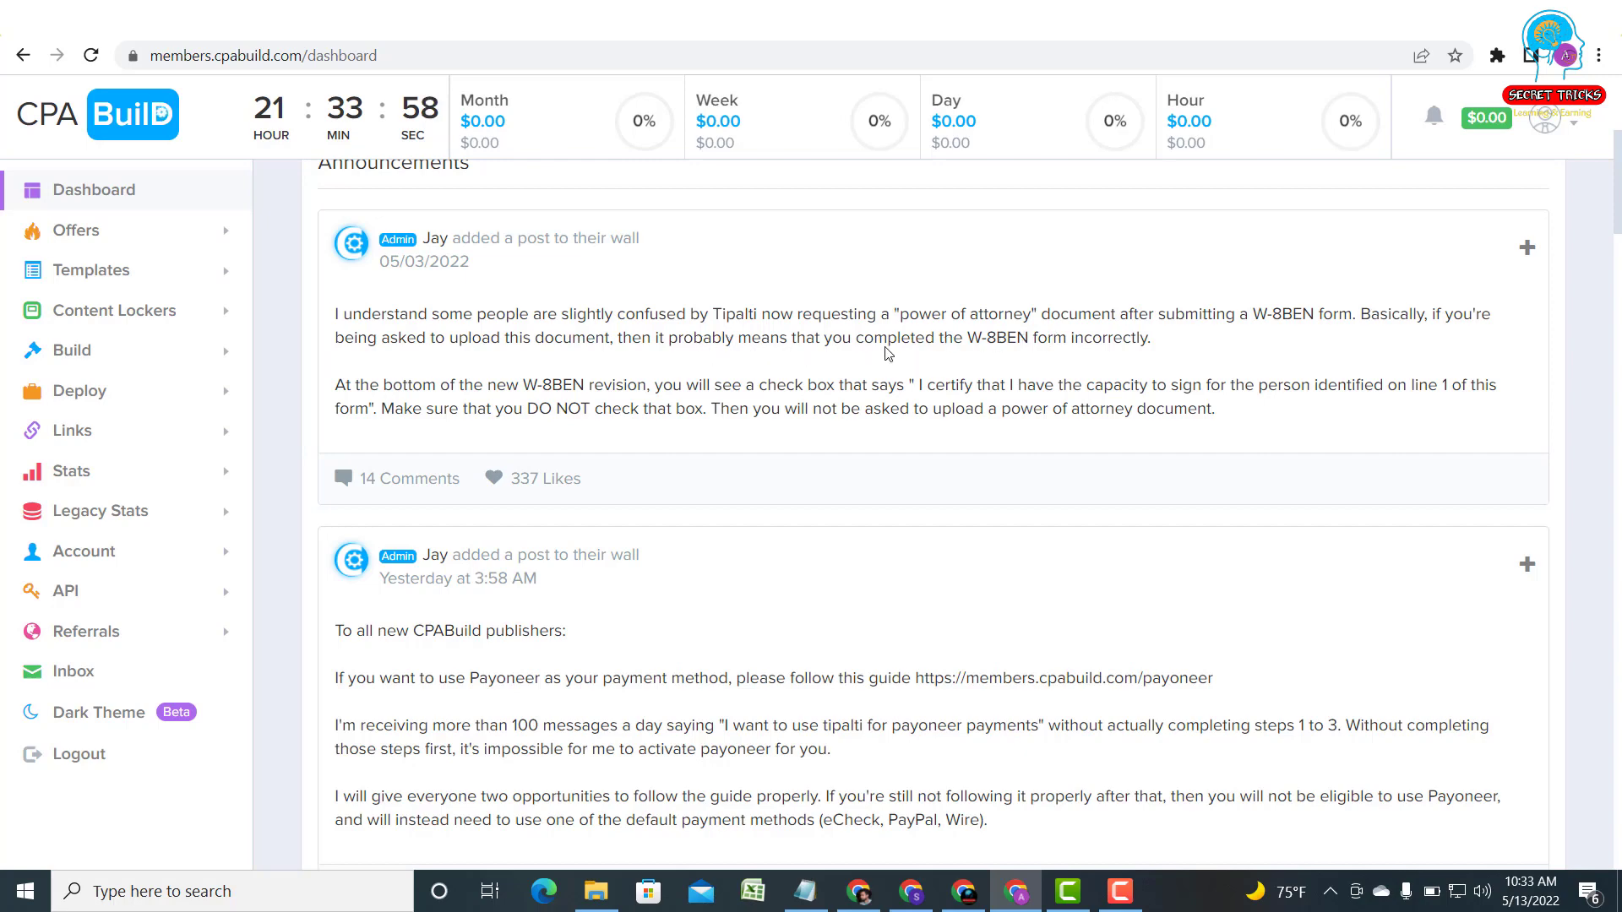
scroll(571, 349, up, 1)
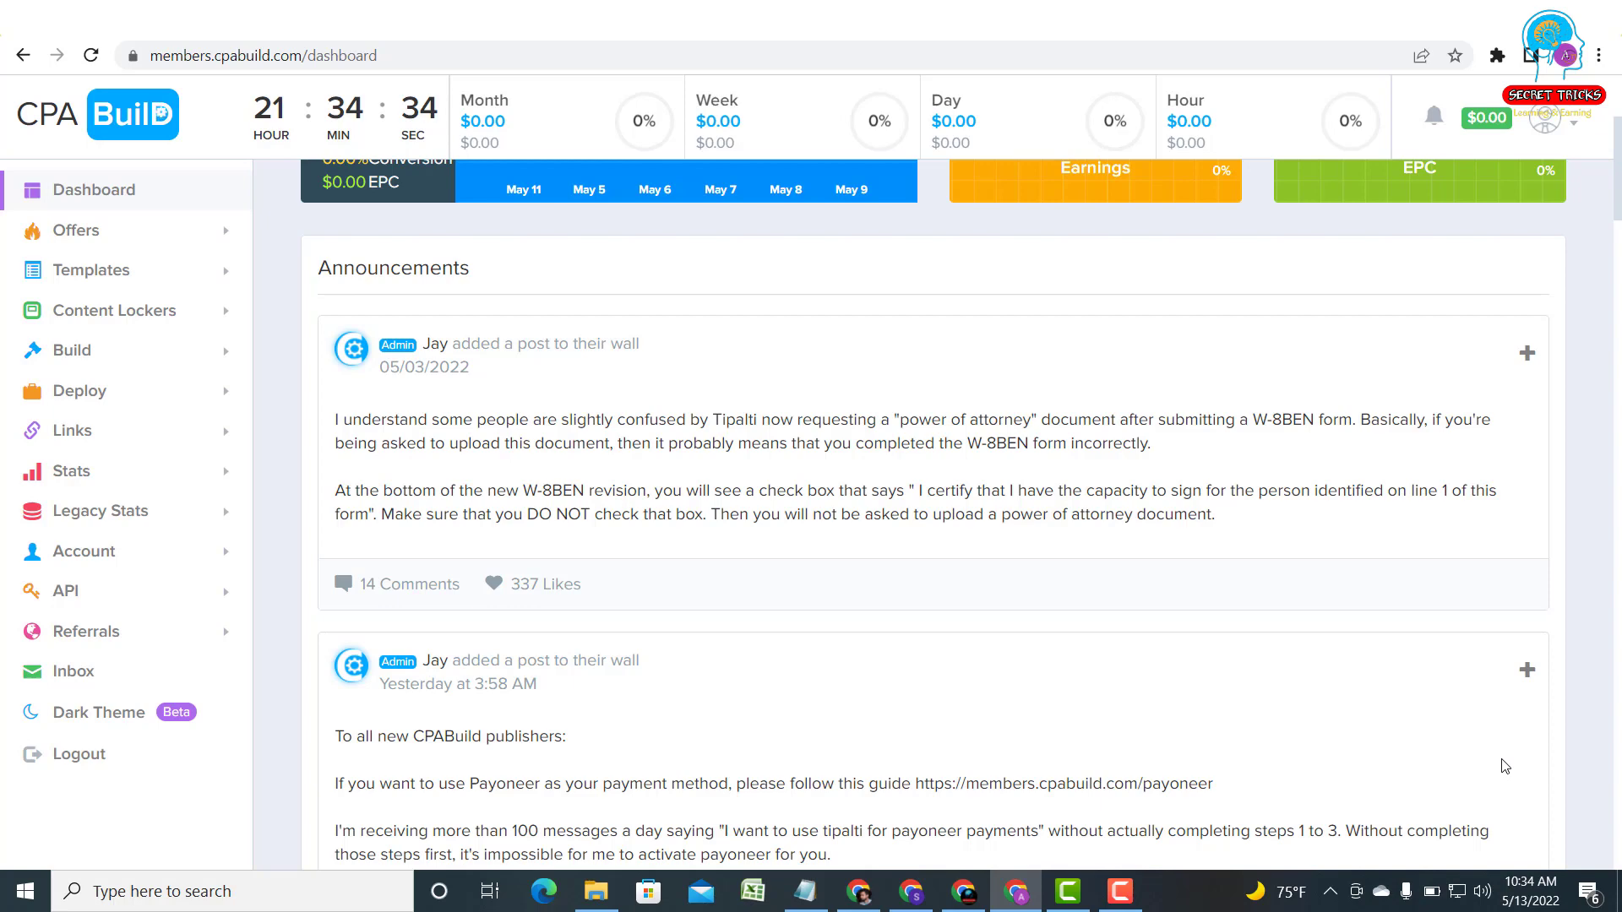
scroll(1504, 766, down, 2)
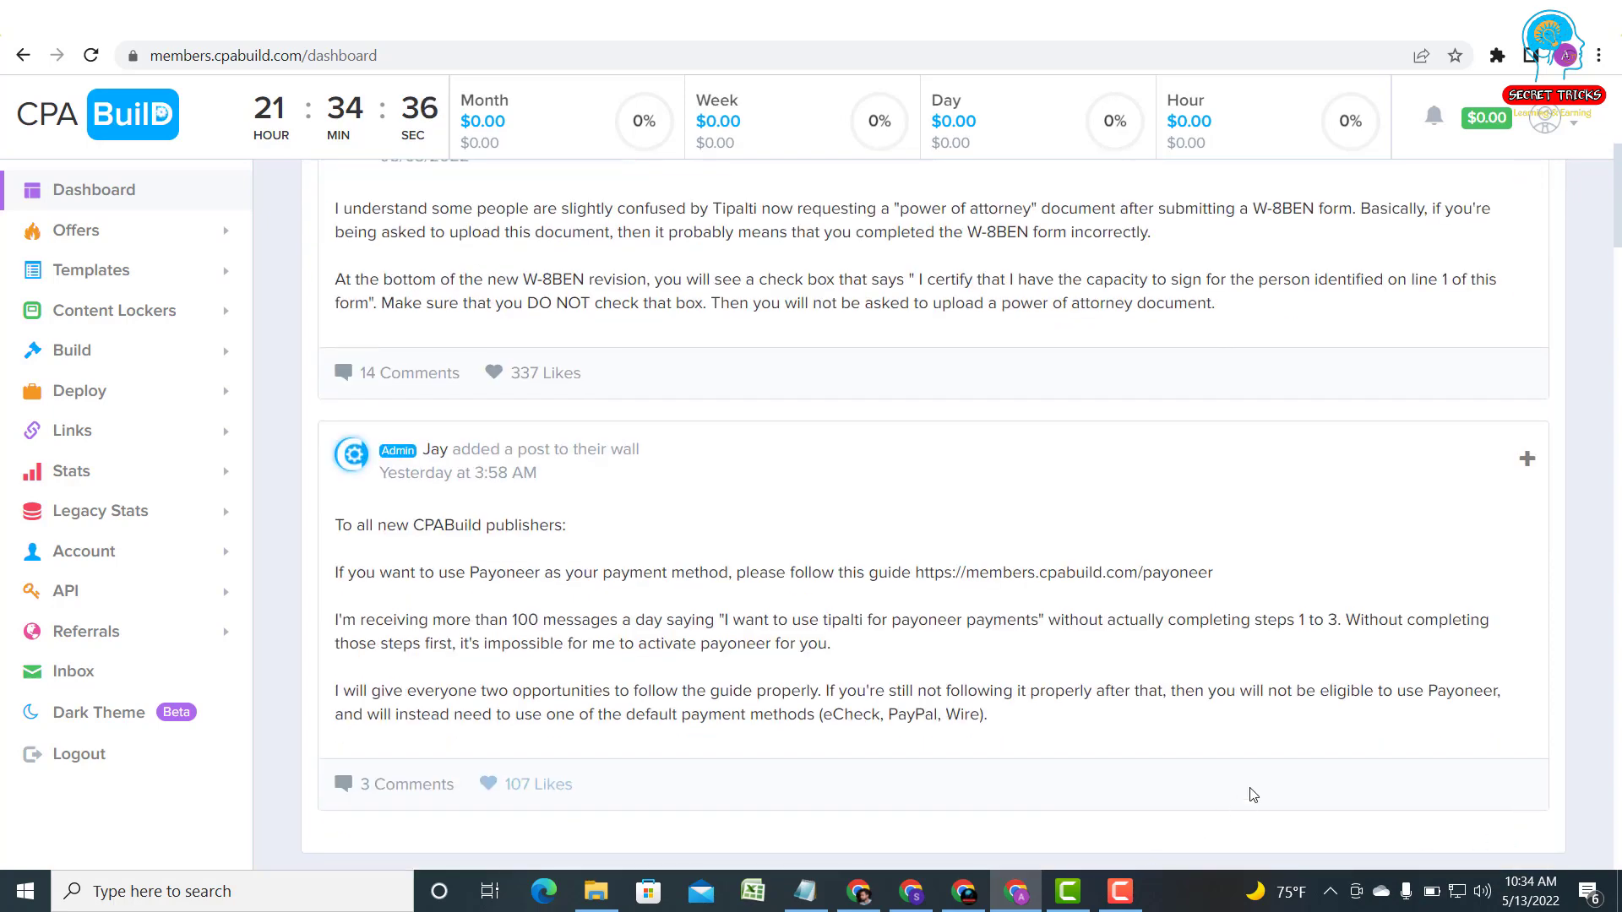
Read the announcement to new CPABuild publishers about using Payoneer as the payment method.
scroll(1234, 795, down, 3)
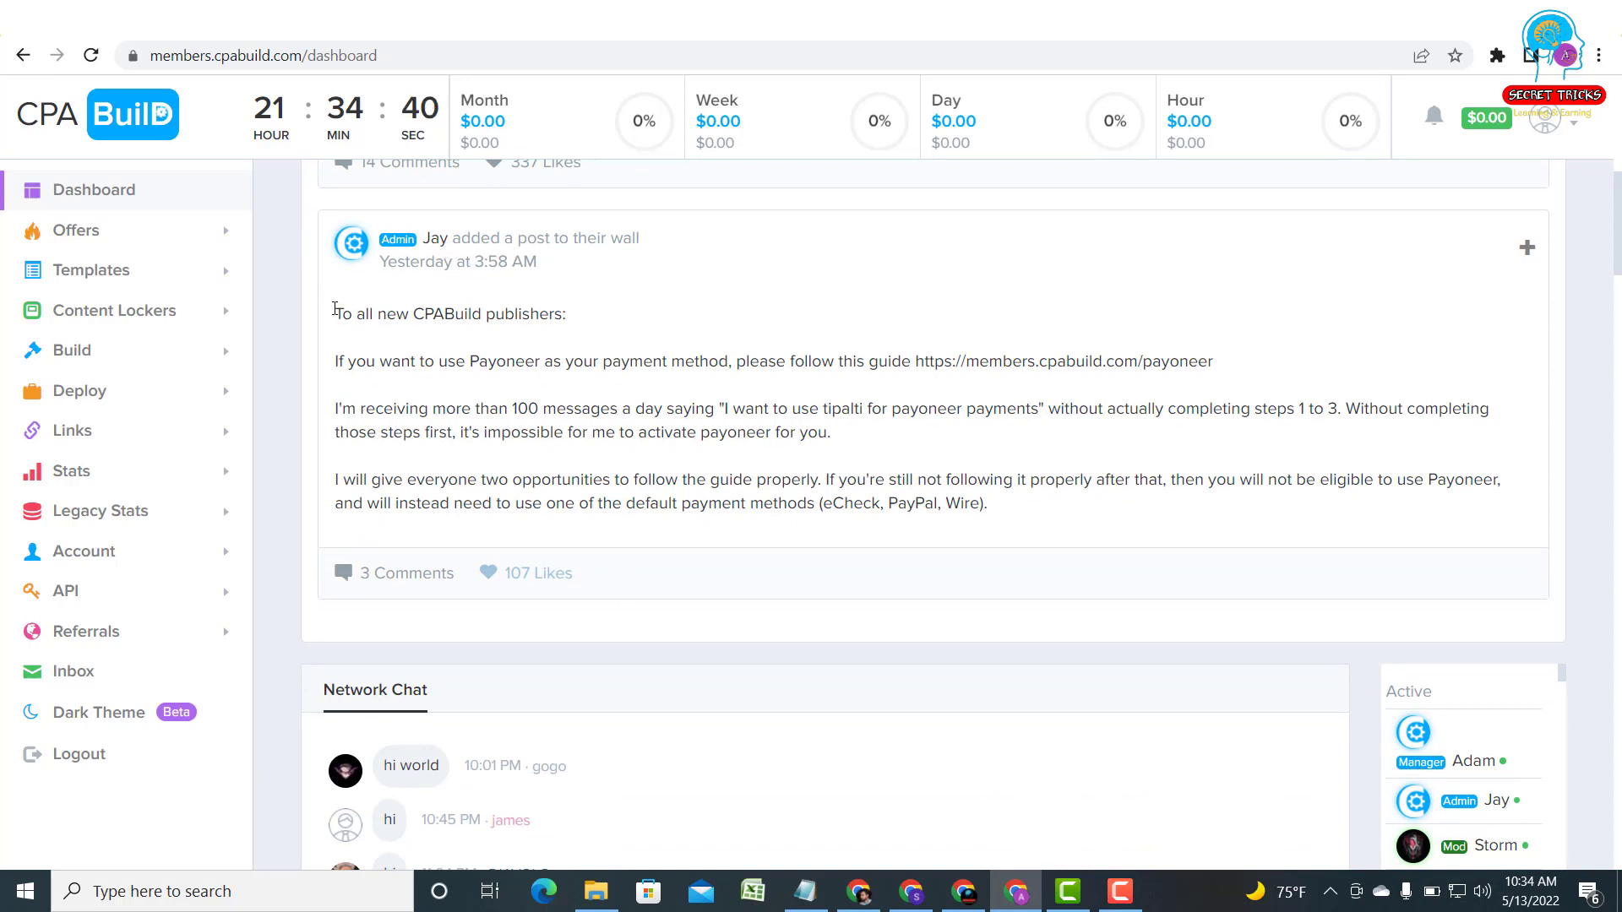
drag(335, 310, 635, 321)
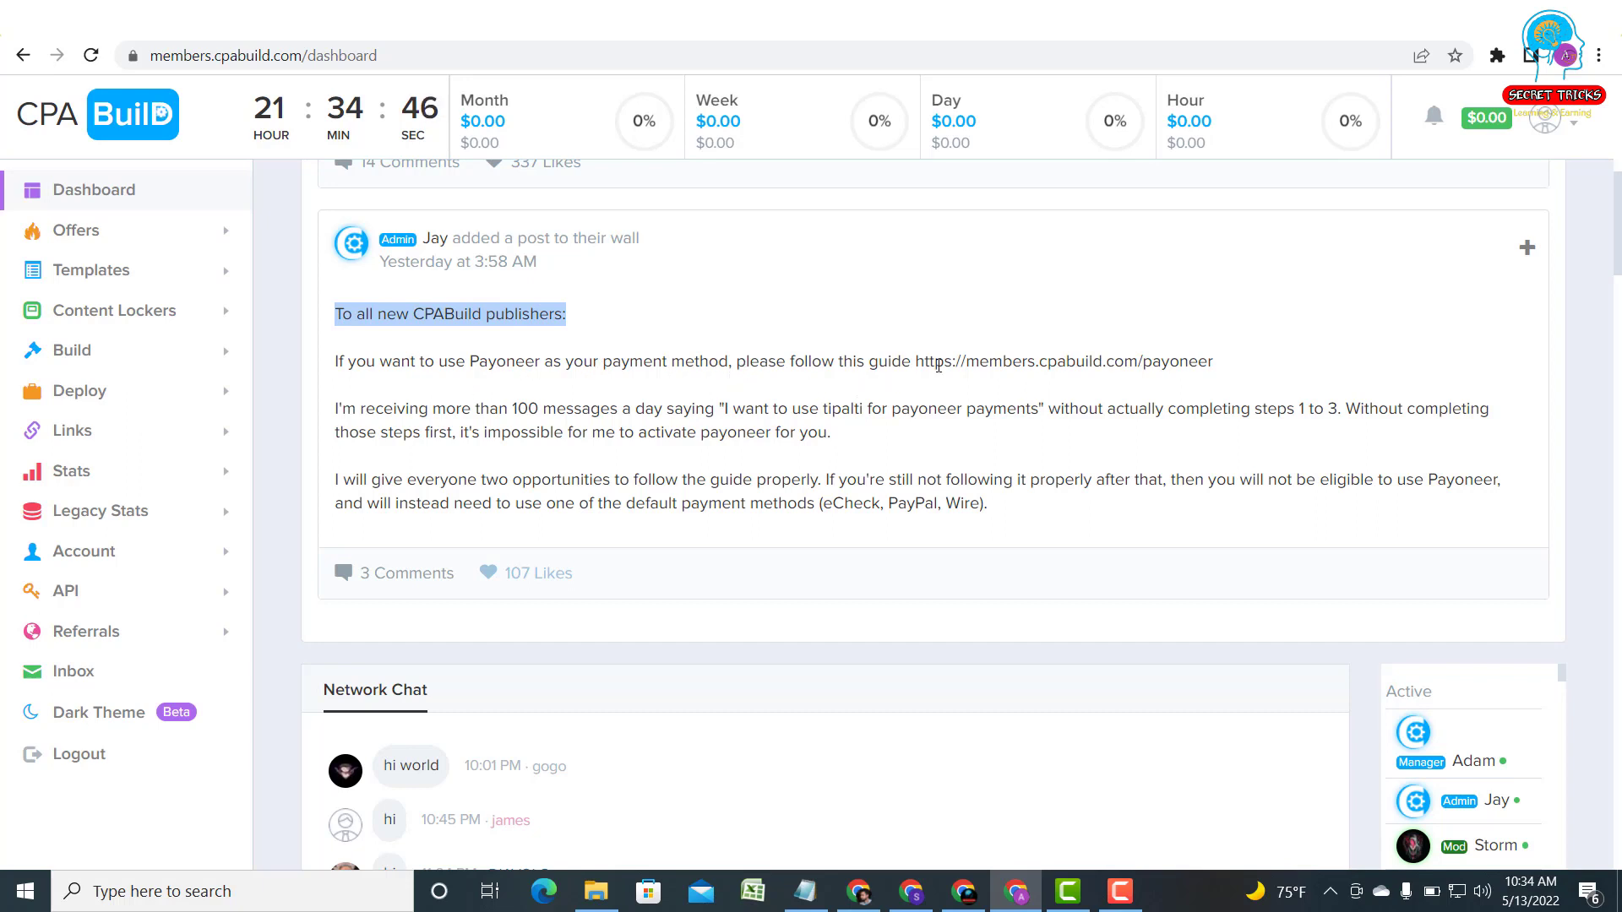
click(727, 366)
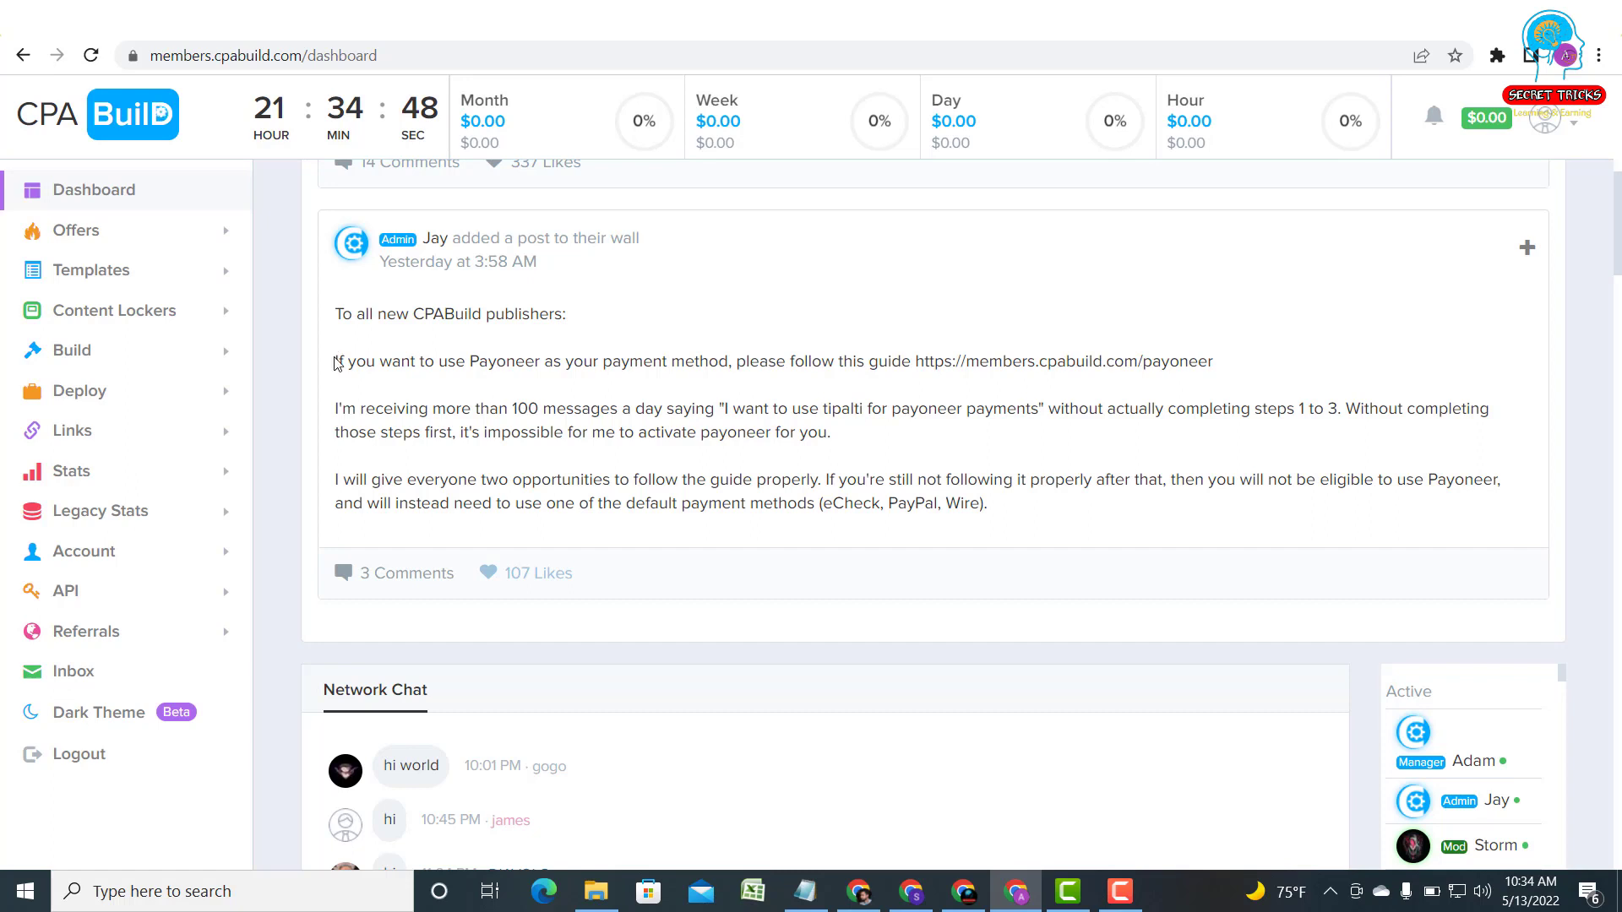
drag(335, 362, 507, 412)
drag(335, 409, 966, 446)
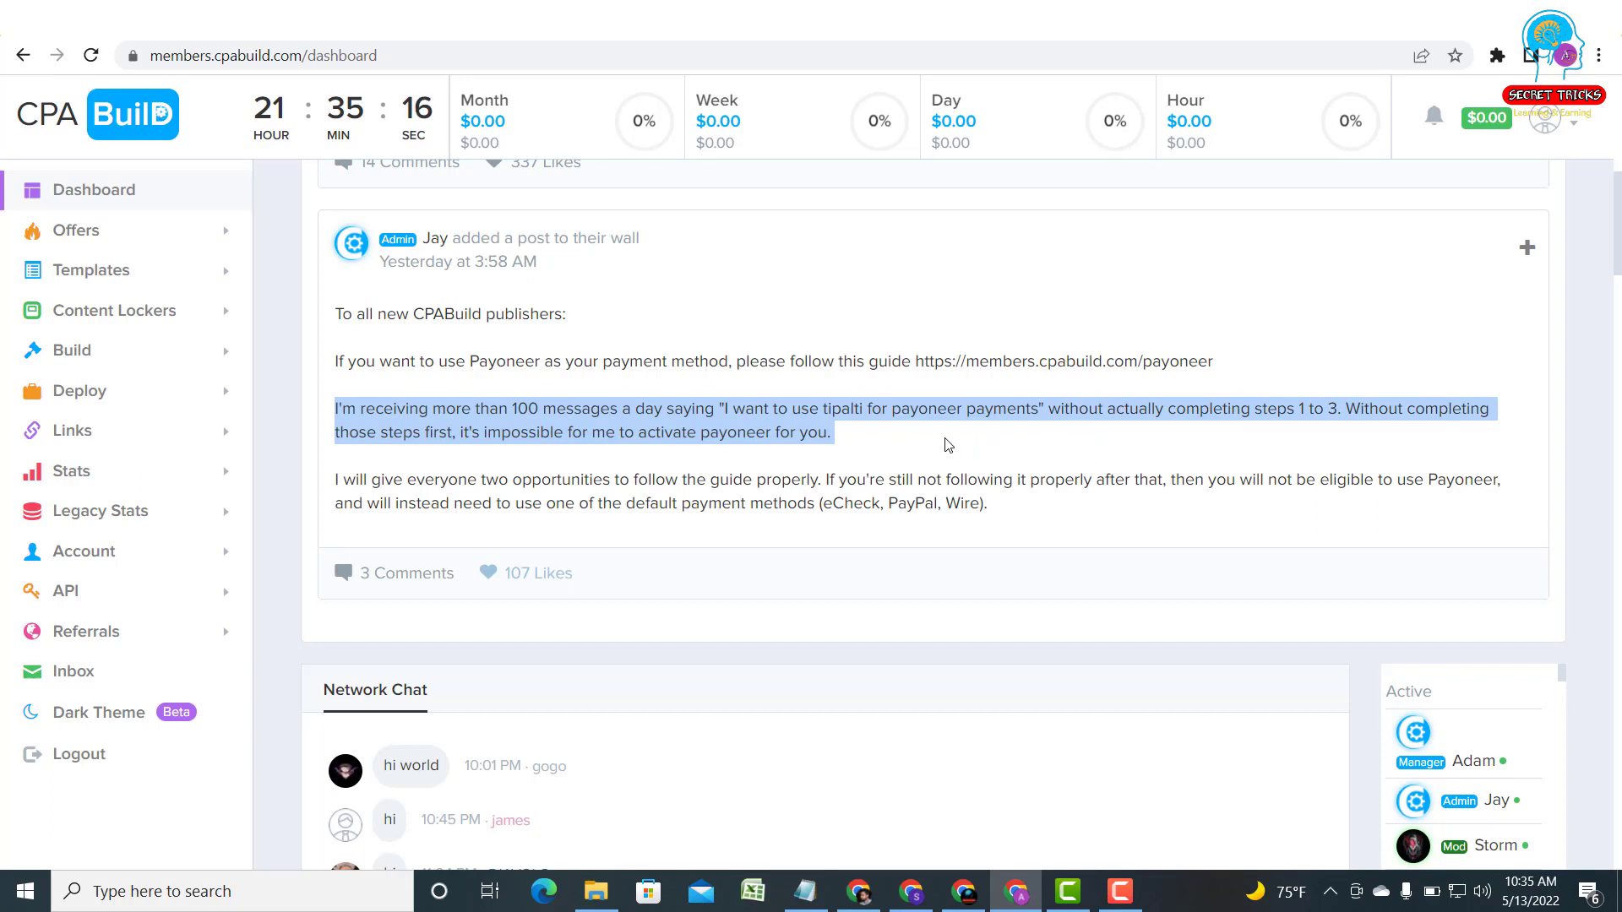
click(642, 411)
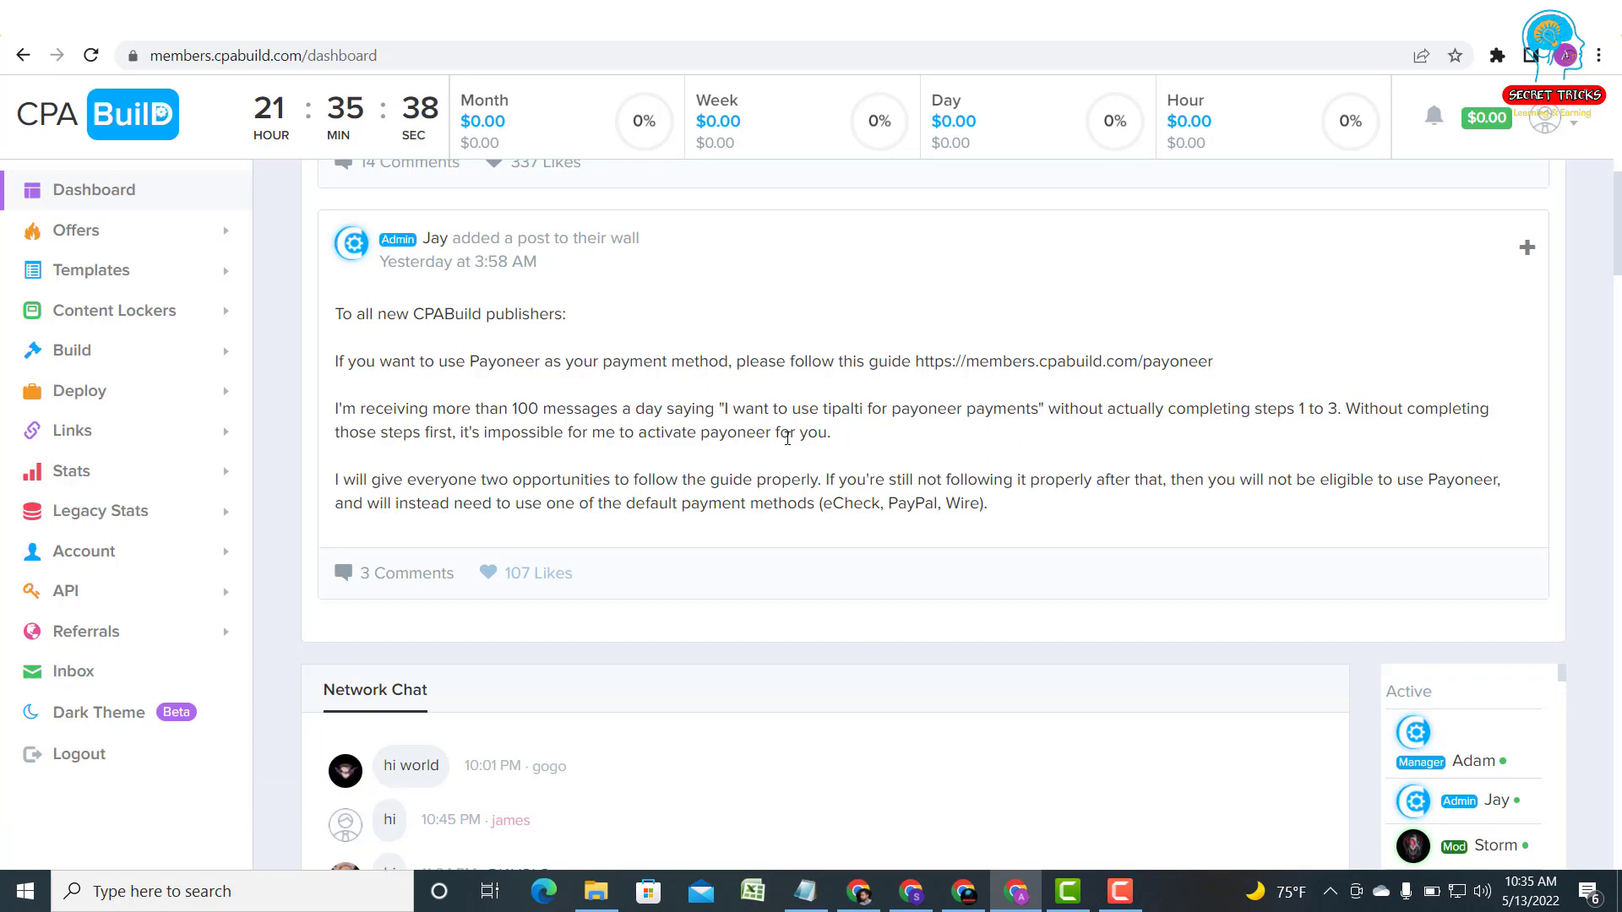
drag(835, 434, 572, 439)
click(530, 445)
drag(989, 504, 333, 492)
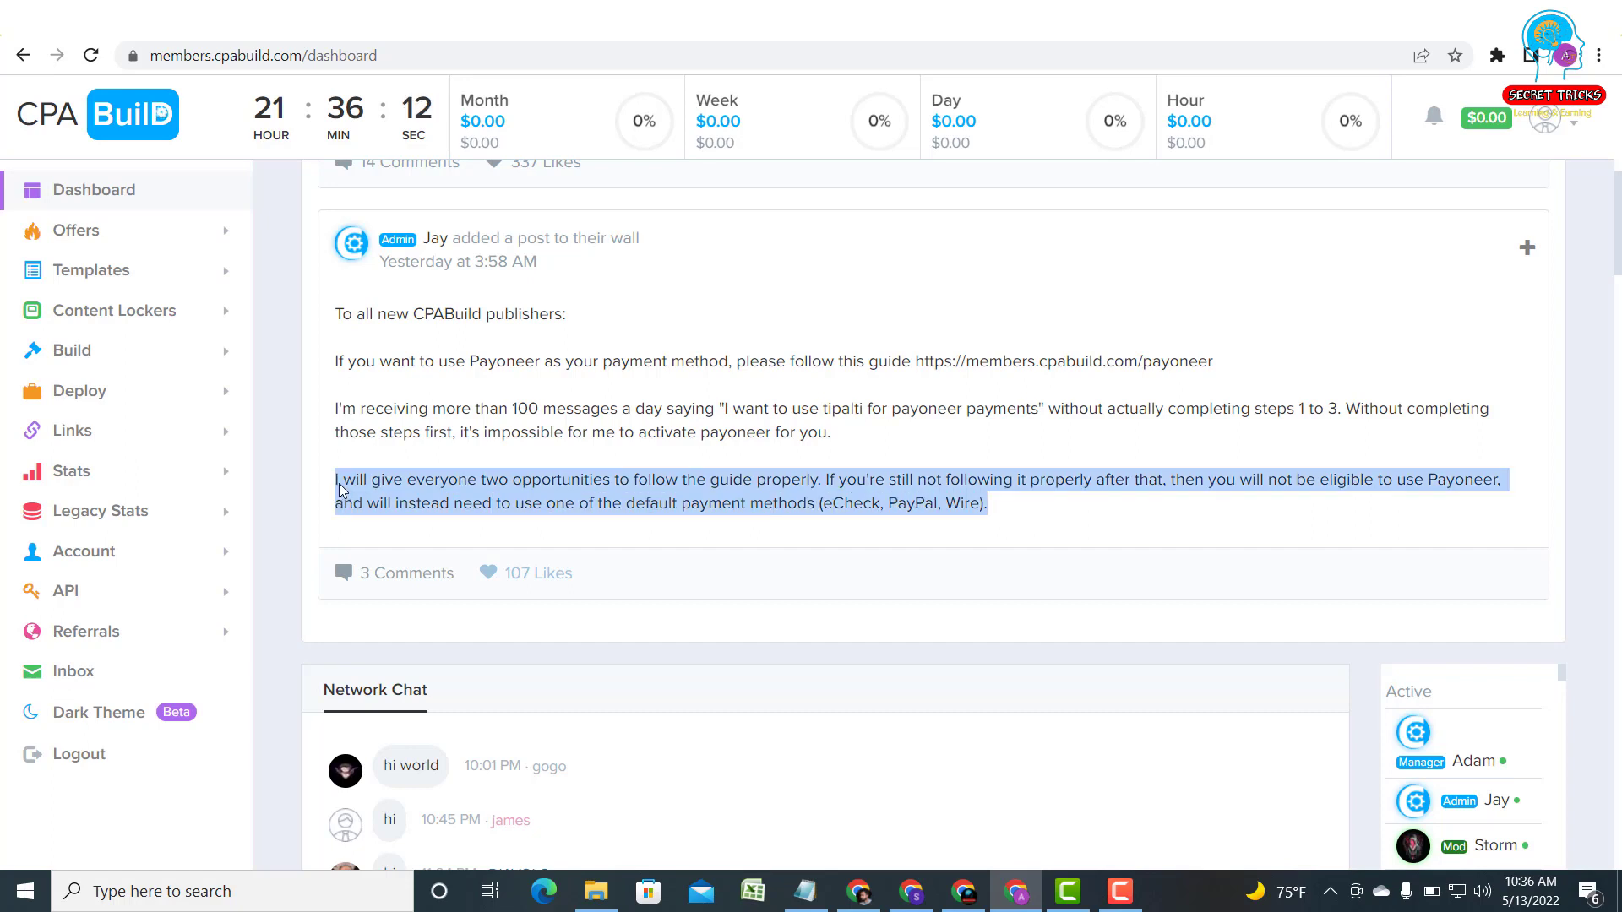
click(897, 447)
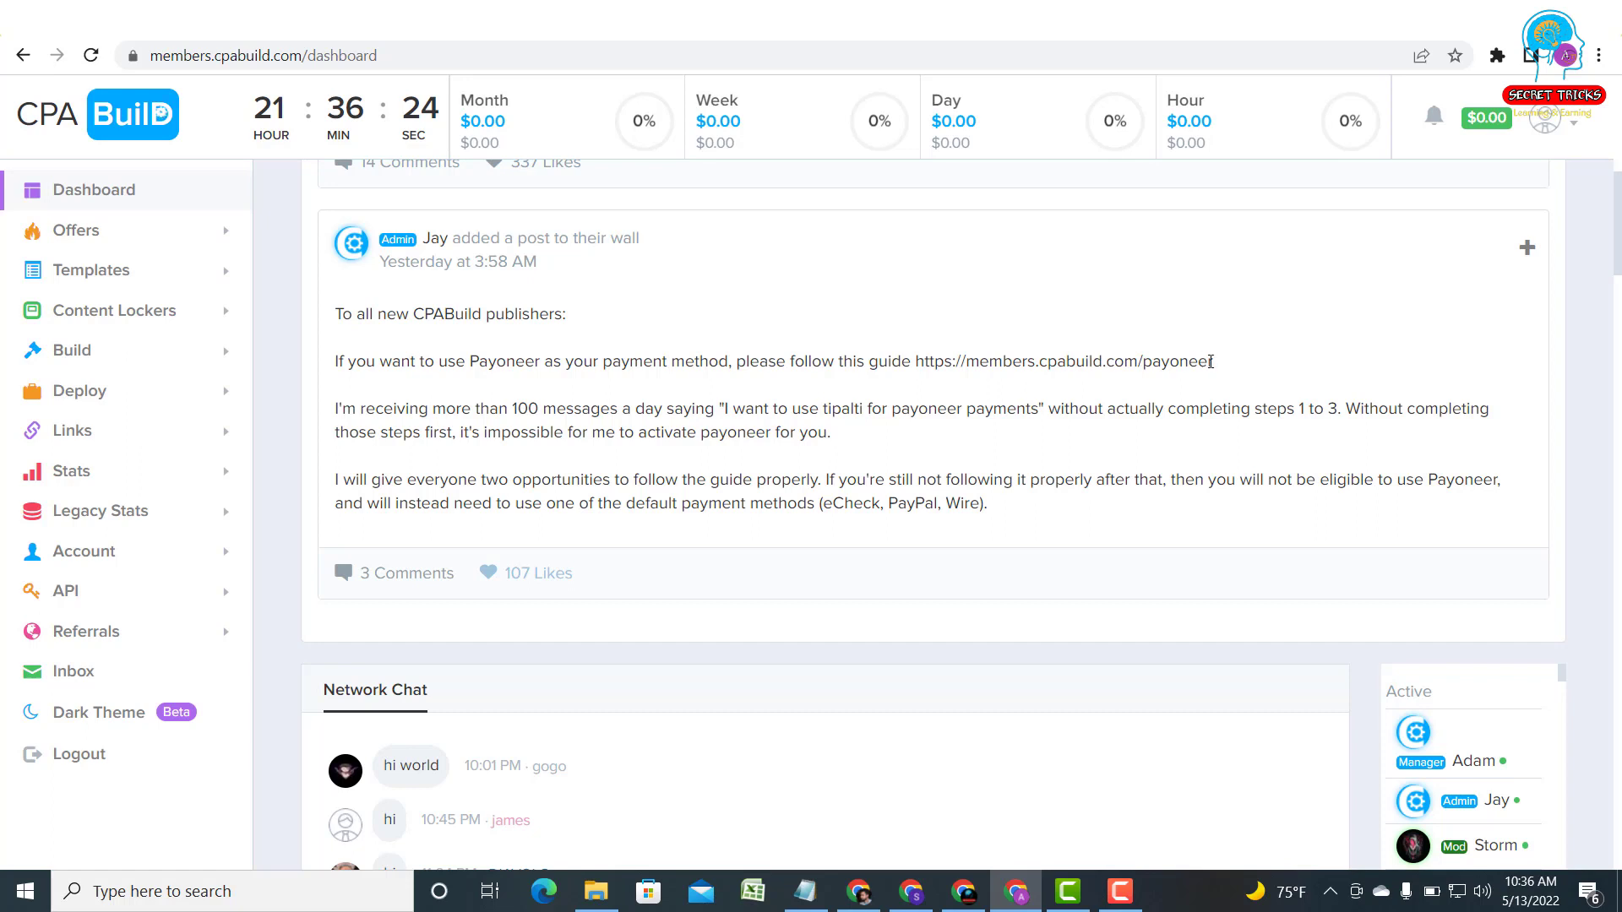
drag(1210, 362, 912, 361)
click(735, 388)
drag(724, 409, 1037, 410)
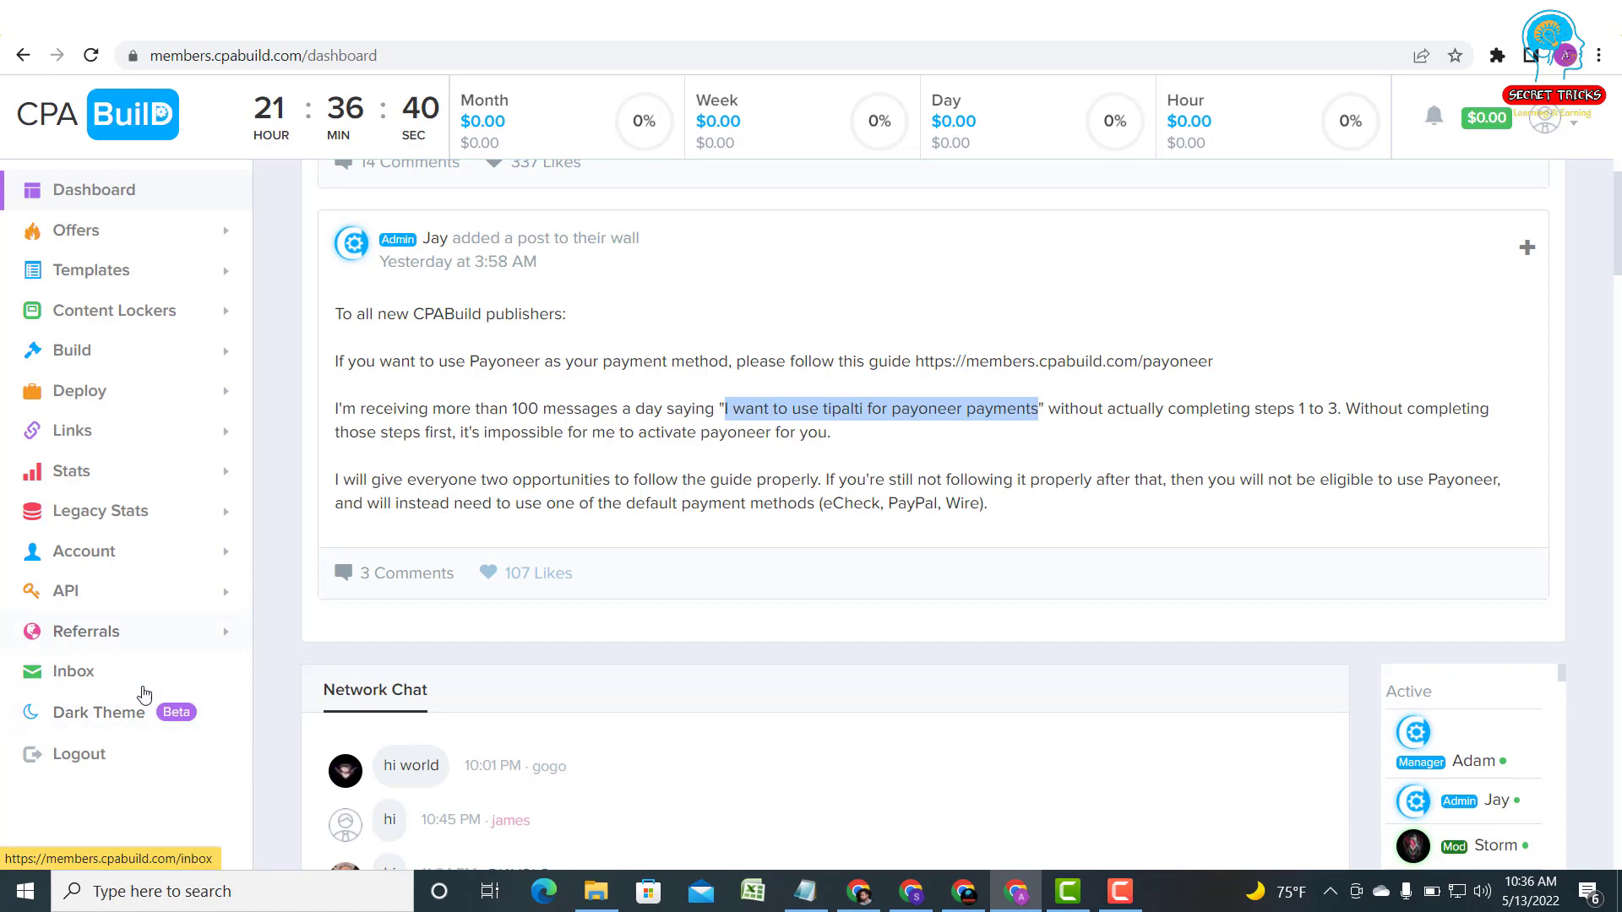
click(946, 440)
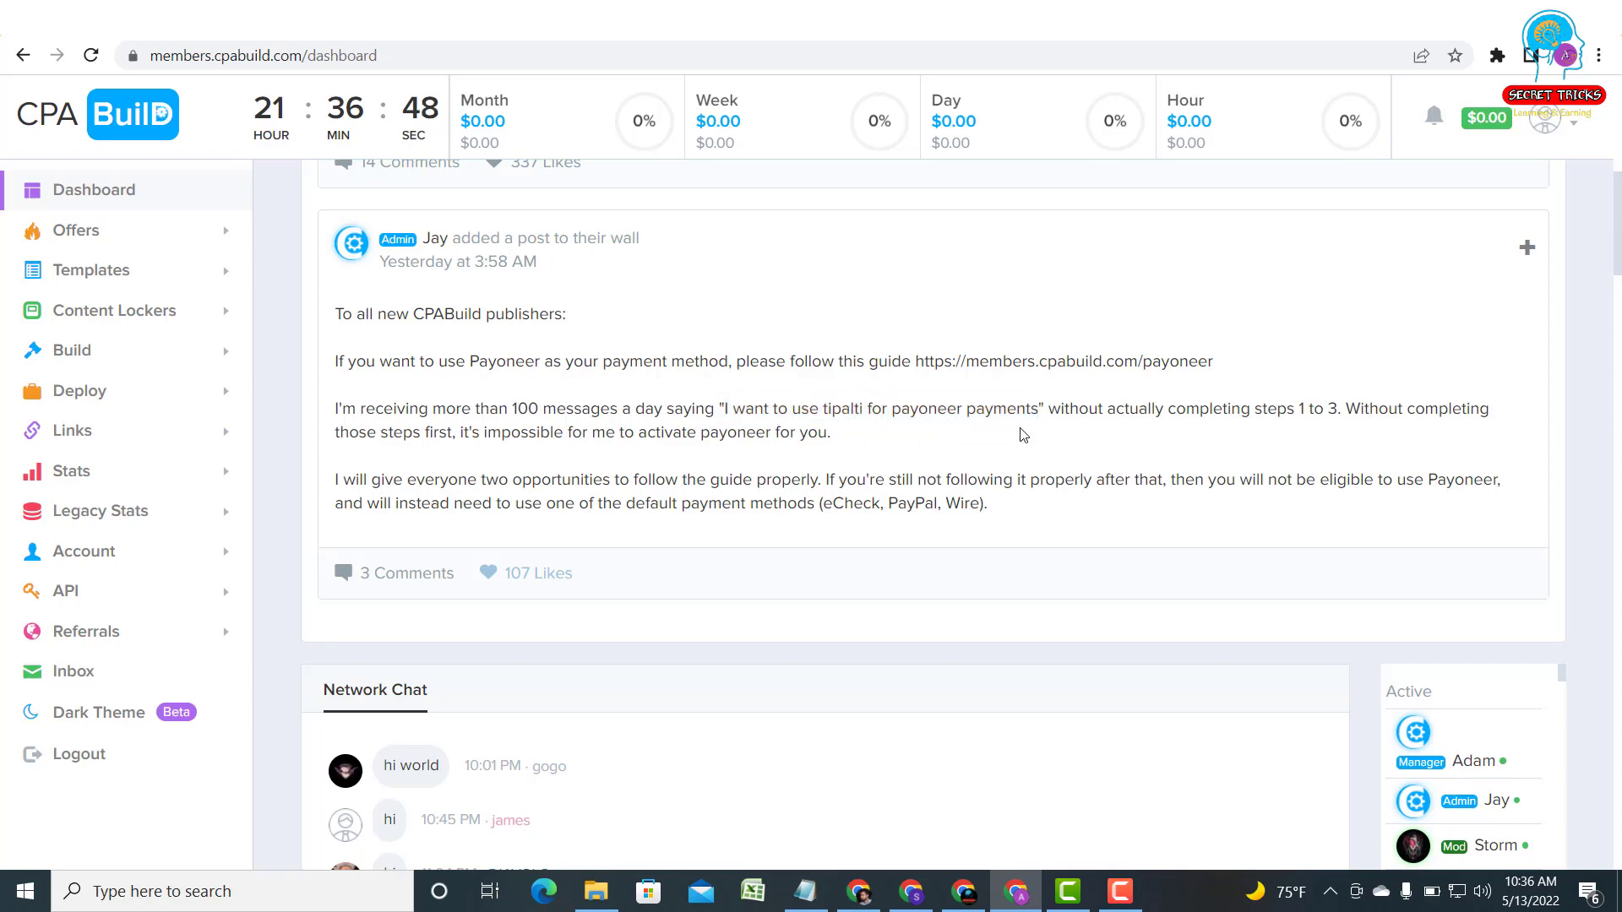
drag(1214, 362, 918, 359)
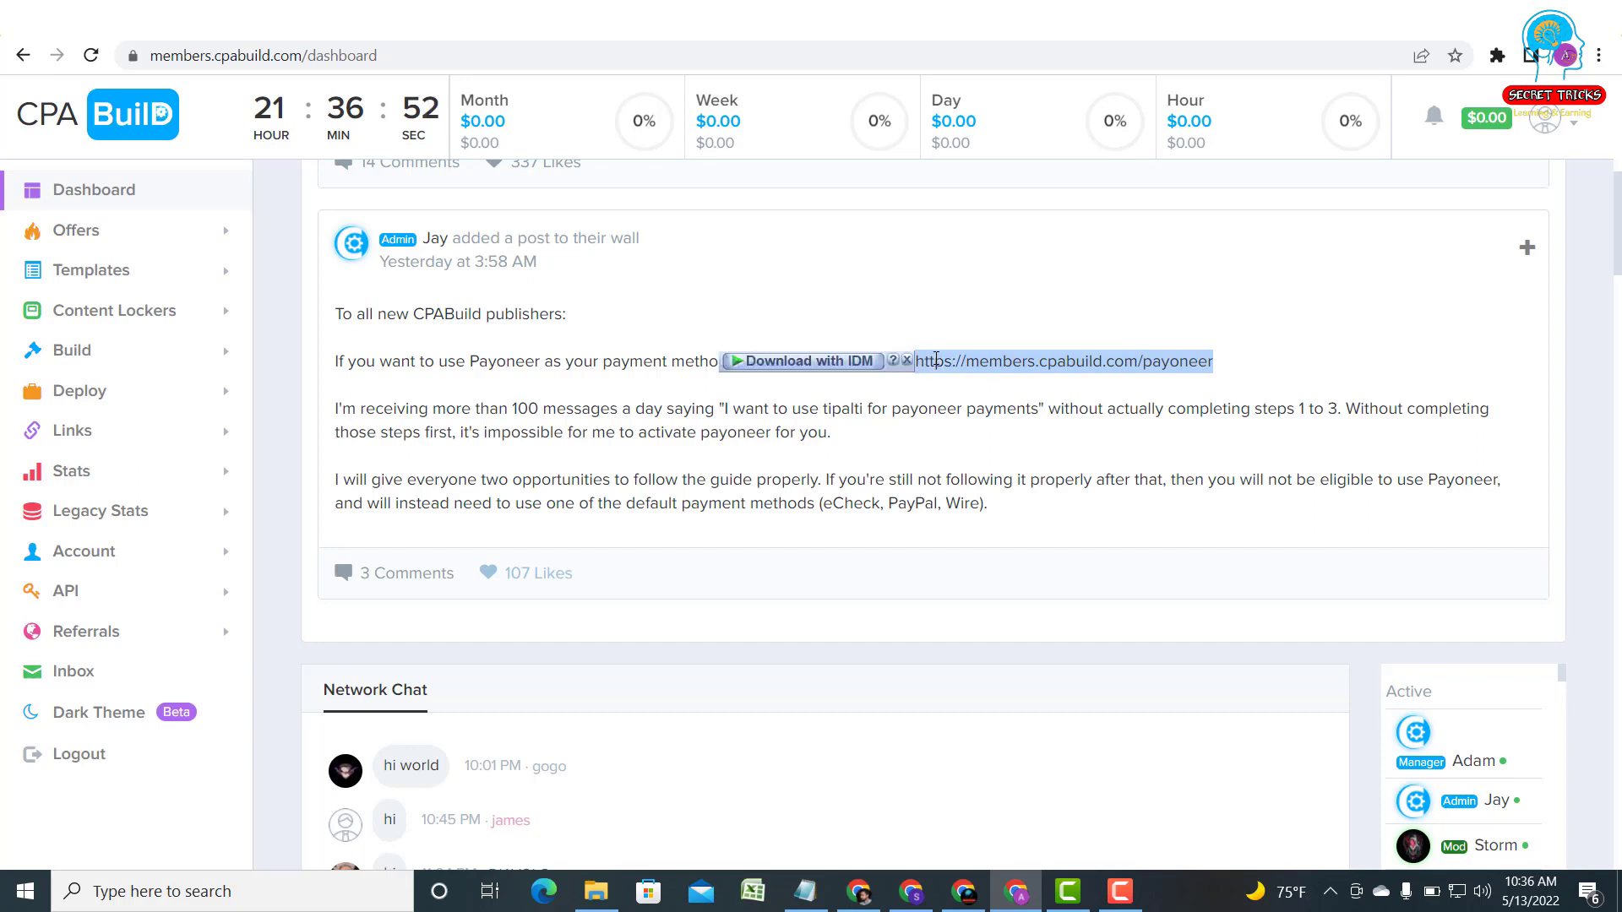
right_click(934, 360)
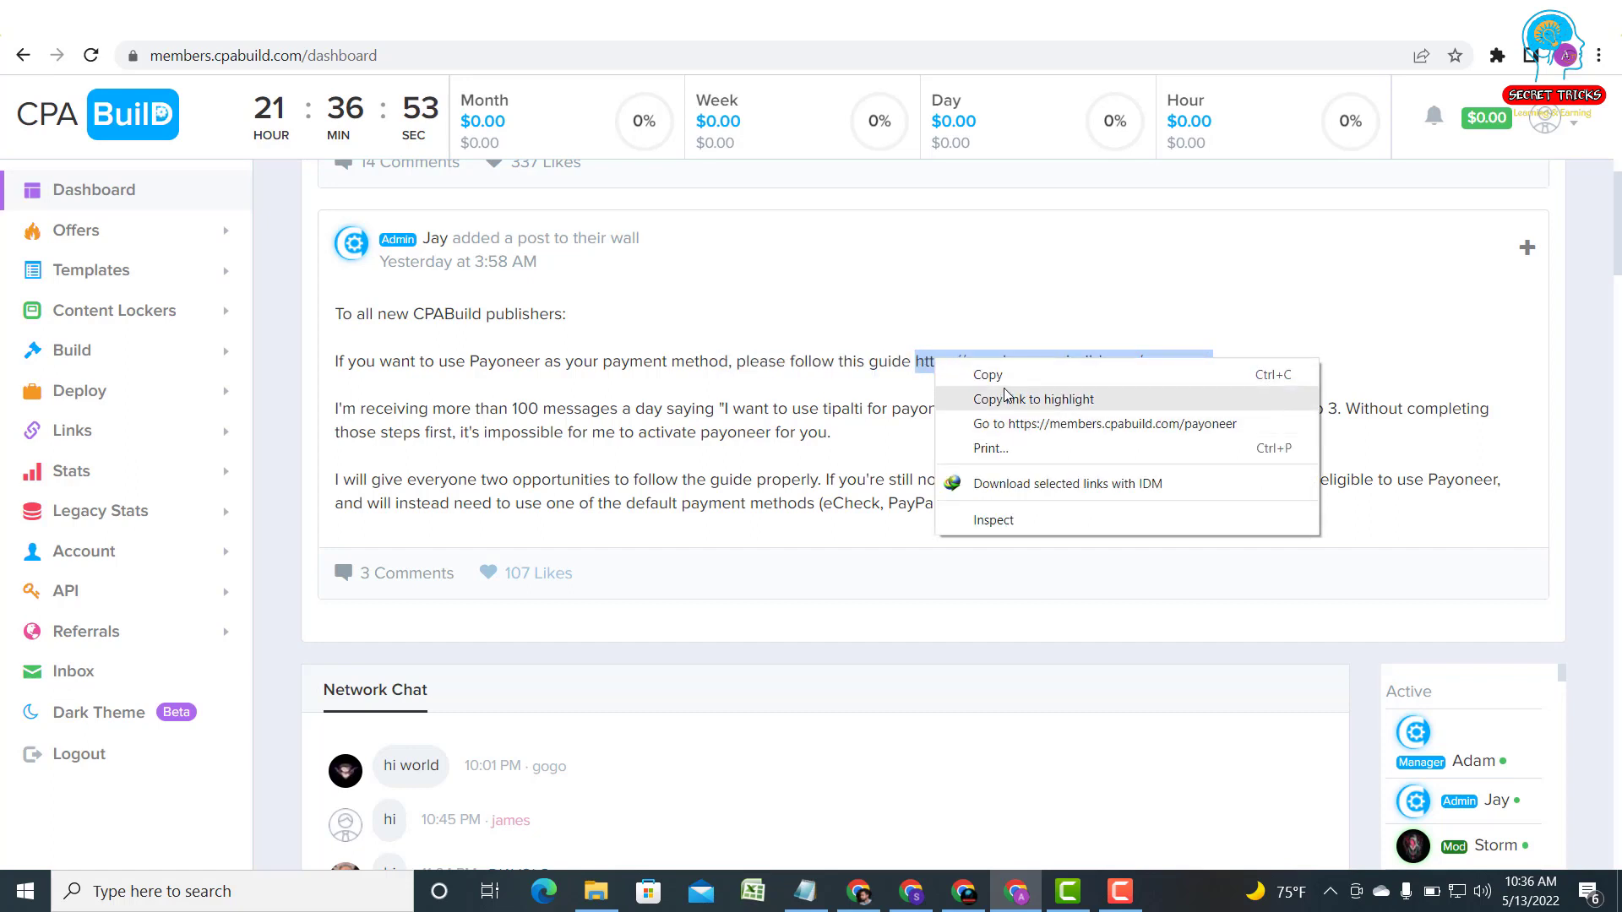
click(1093, 426)
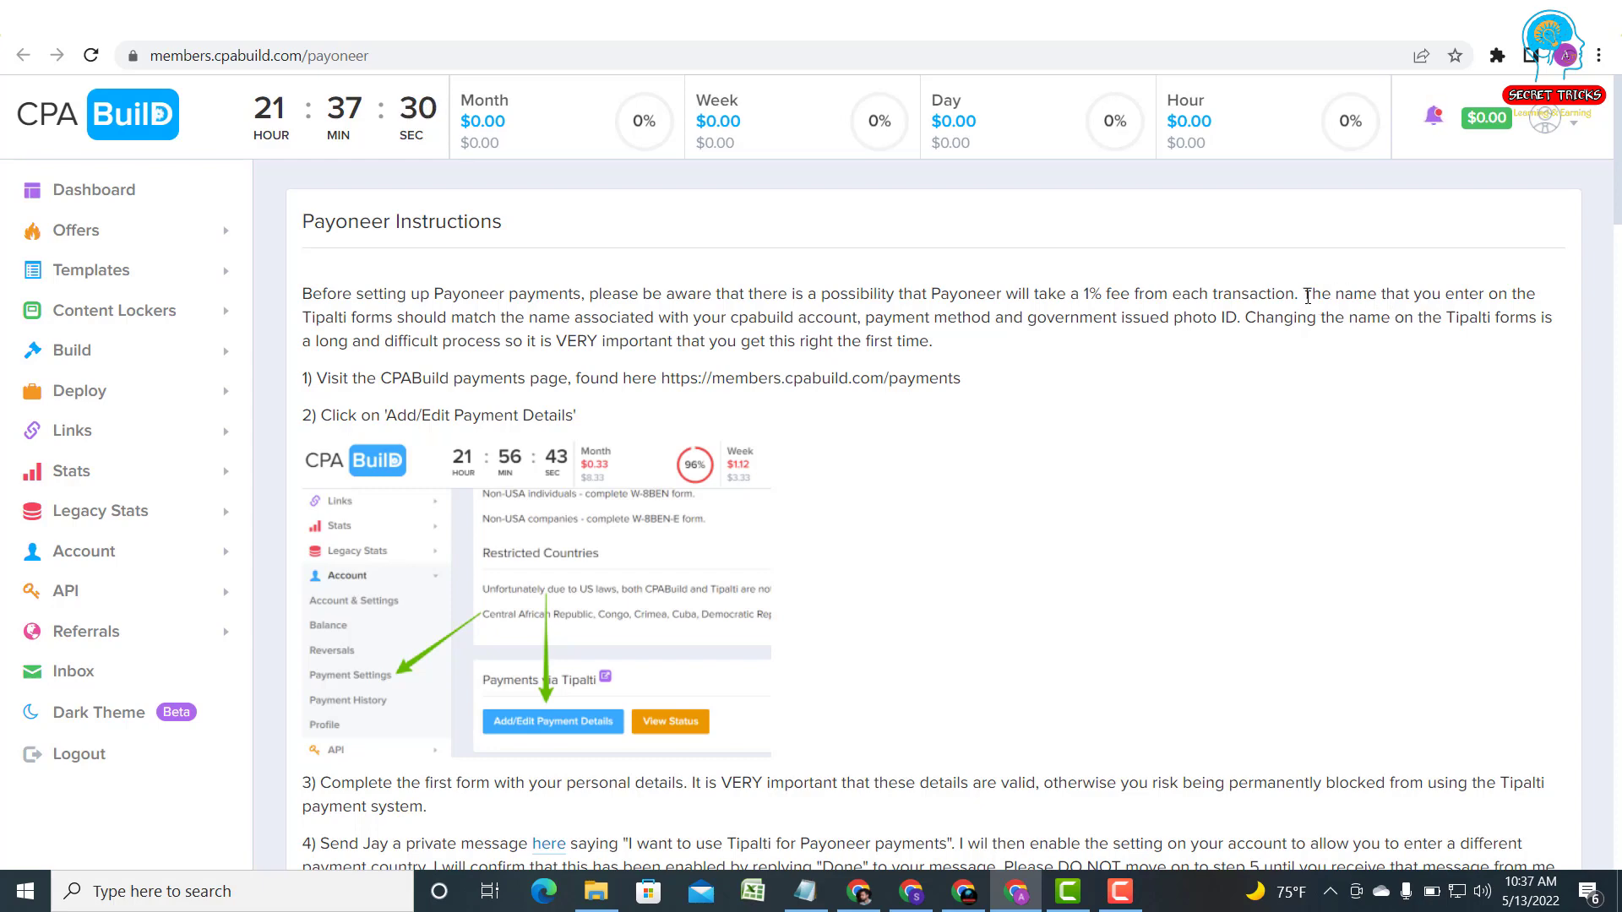
Read the Payoneer Instructions introduction about matching the name on the Tipalti forms and the difficulty of changing it.
drag(1305, 294, 1311, 355)
click(1359, 290)
drag(1250, 316, 1292, 353)
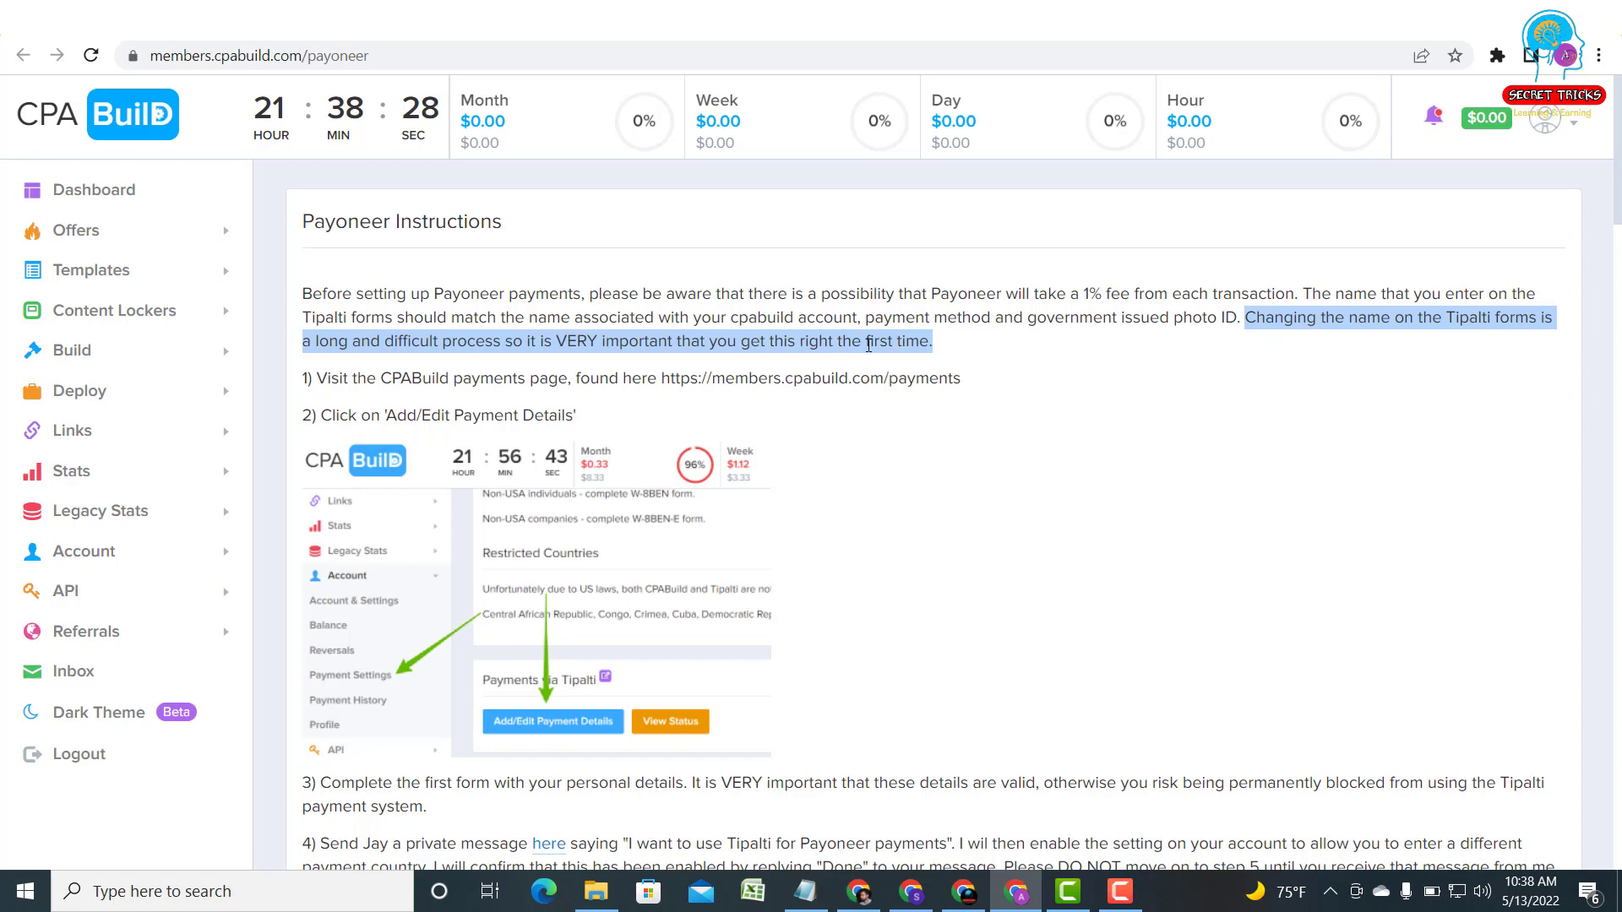
click(1258, 355)
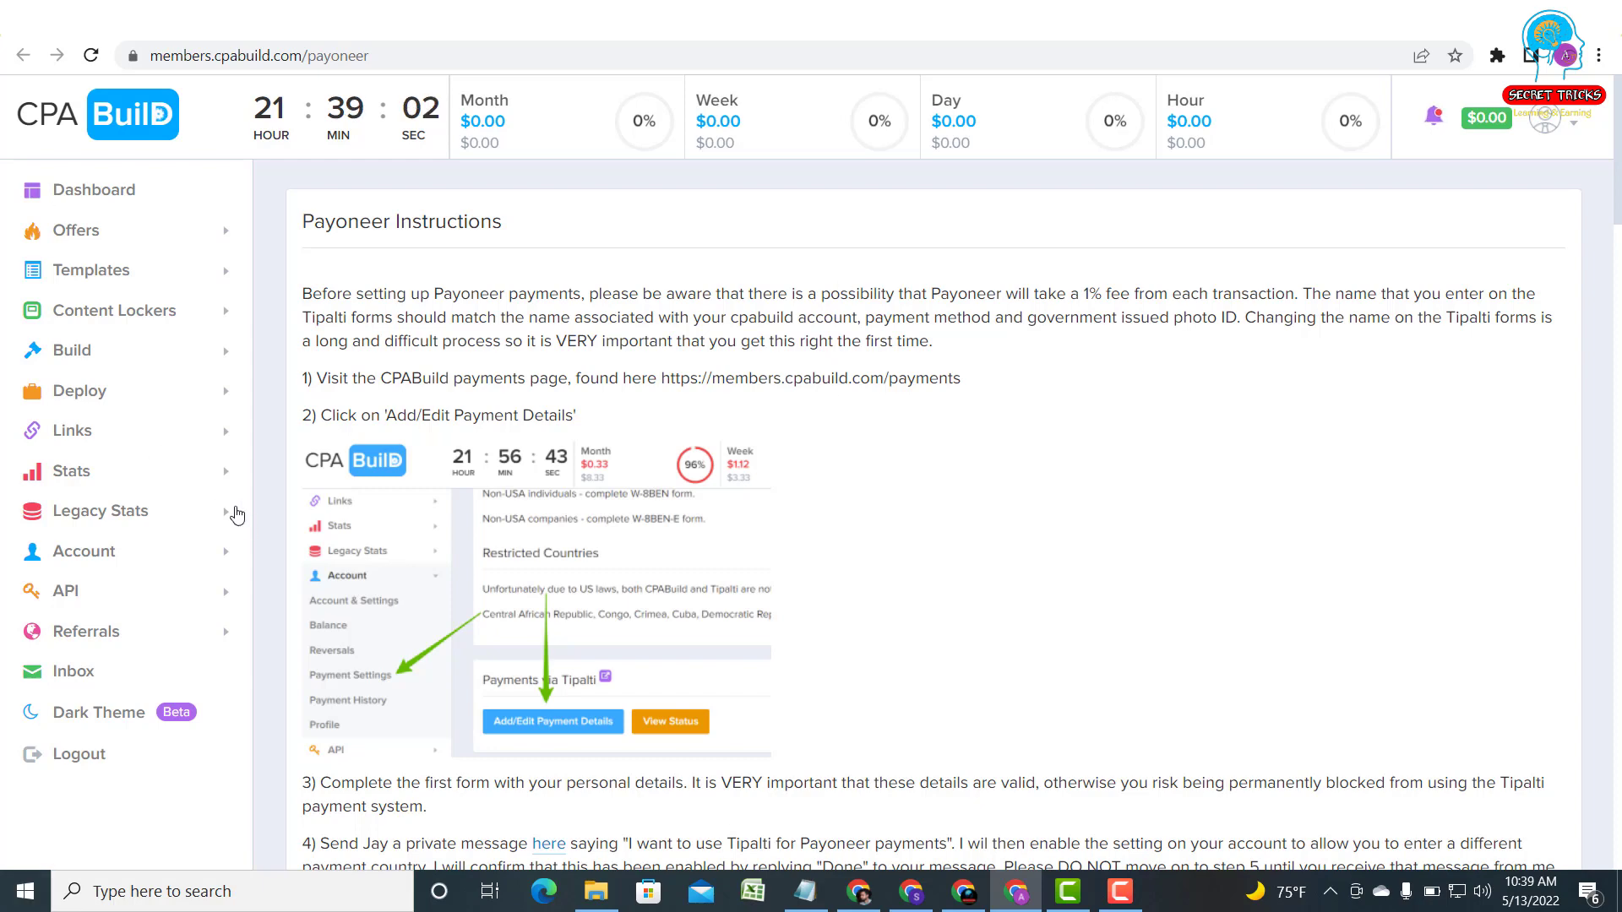
Read guide steps 1 to 4, covering the payments page address and the private message requesting Tipalti for Payoneer payments.
scroll(227, 456, down, 3)
scroll(221, 372, up, 1)
scroll(224, 372, up, 1)
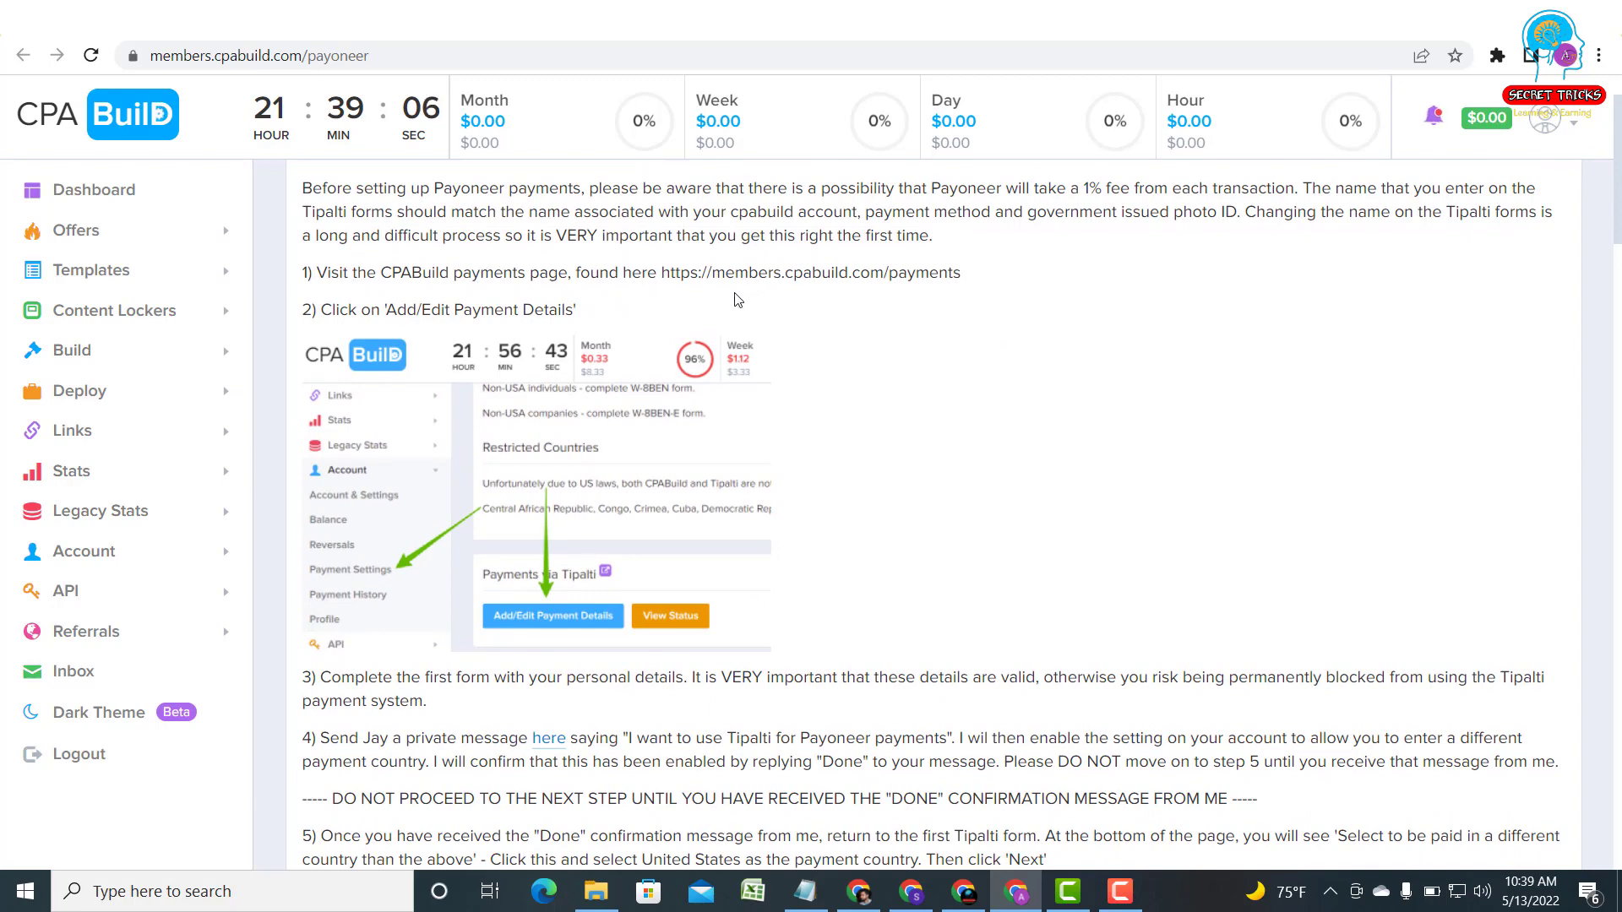
drag(963, 273, 706, 272)
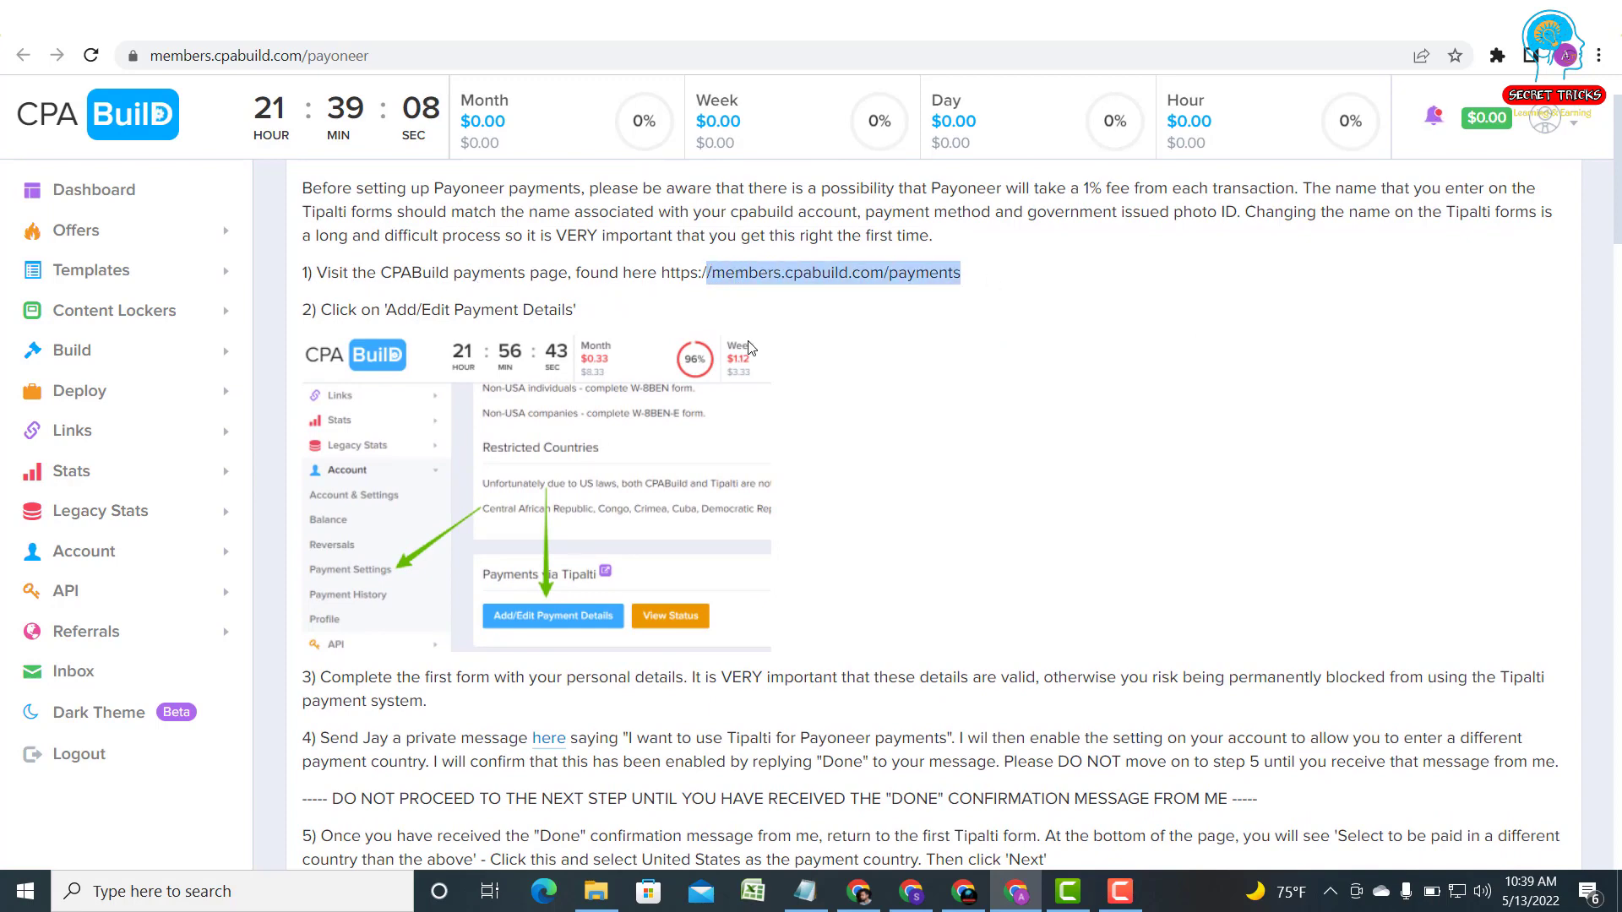
scroll(380, 321, down, 5)
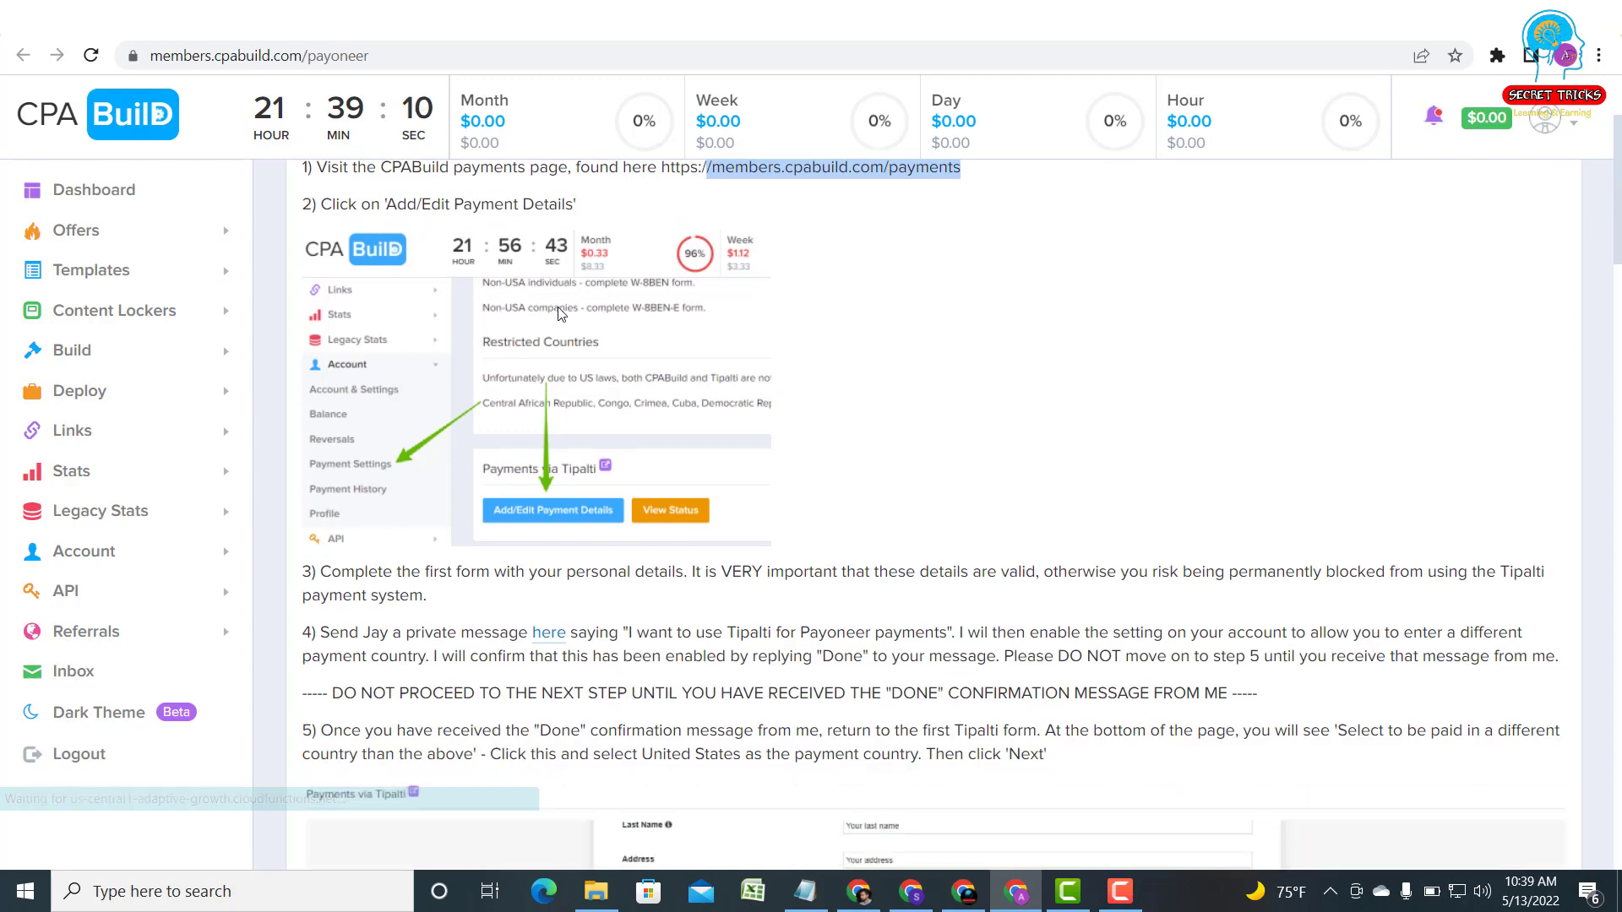
scroll(372, 302, up, 1)
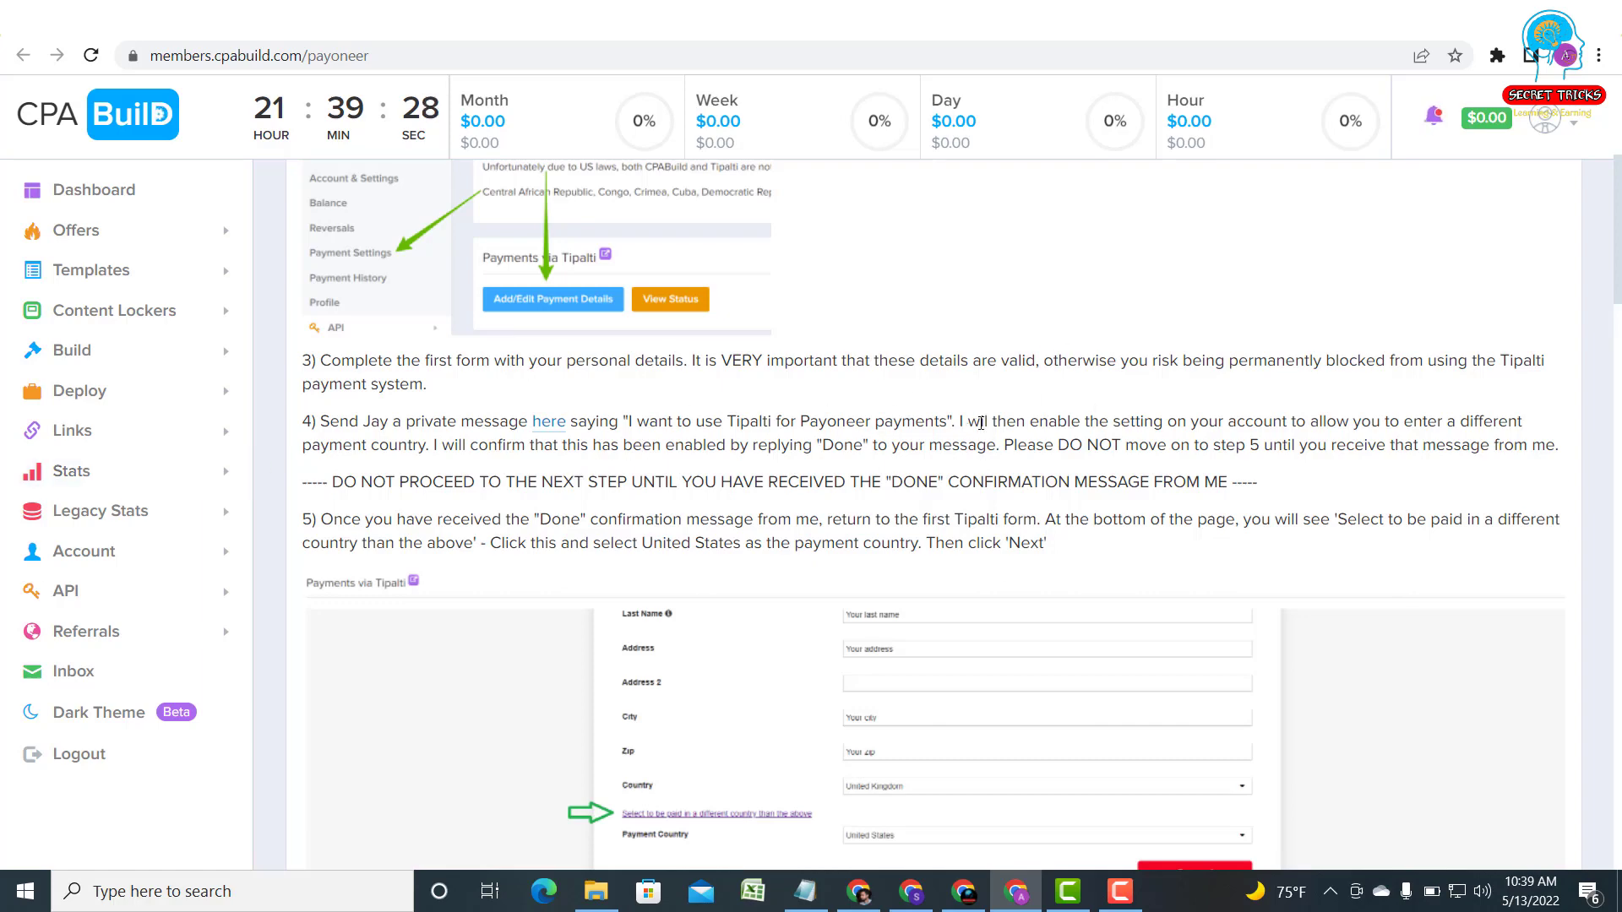
drag(622, 422, 958, 420)
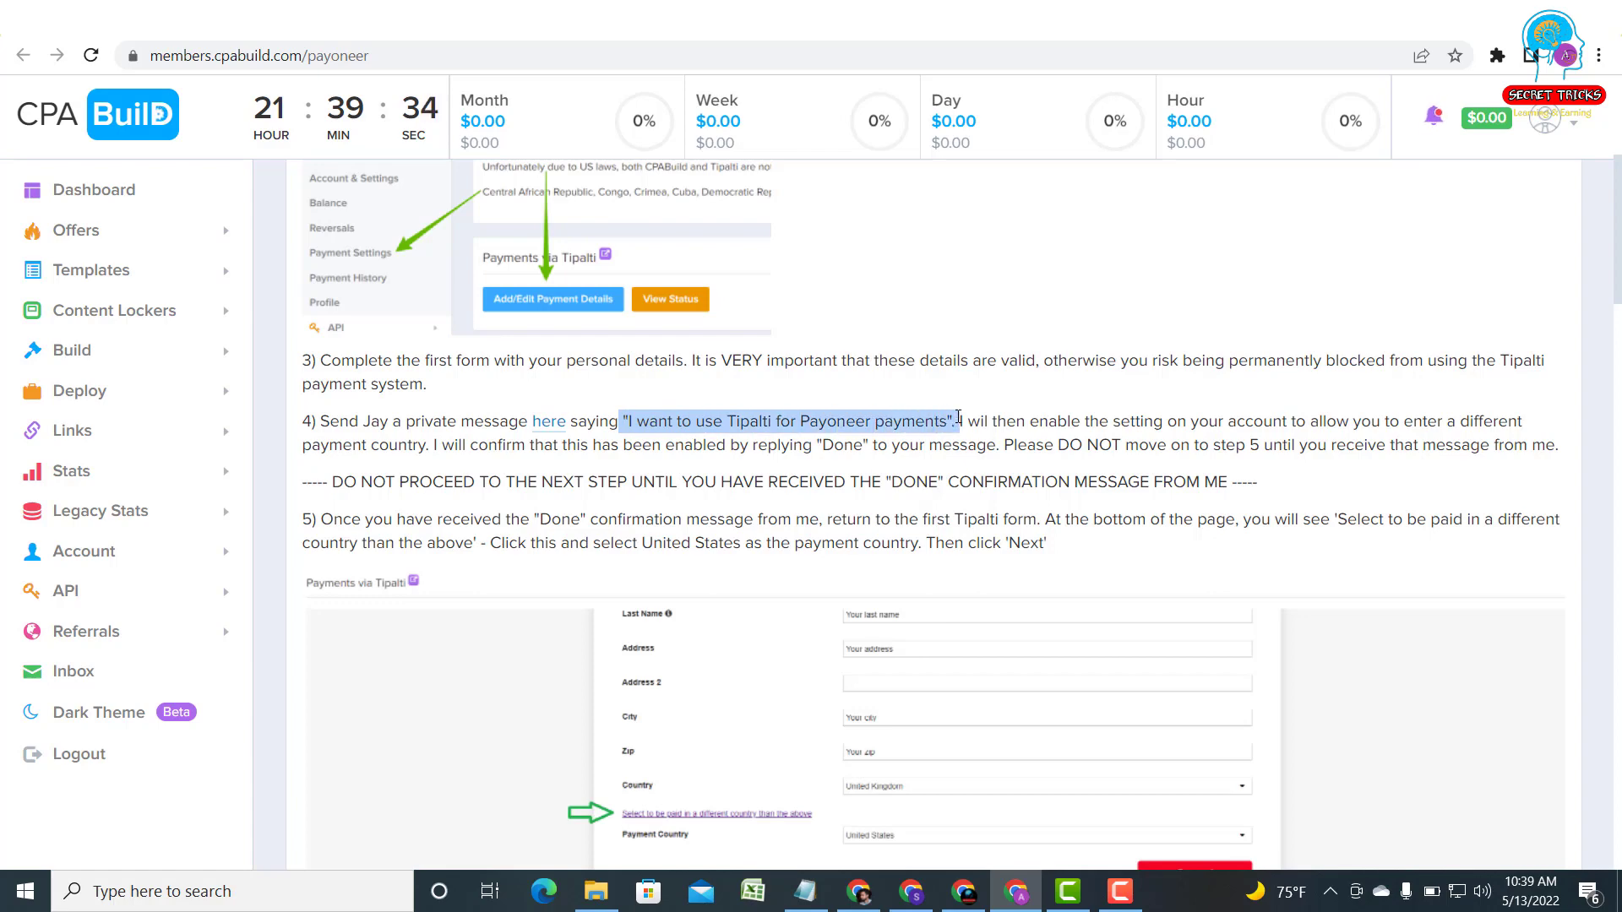
click(945, 420)
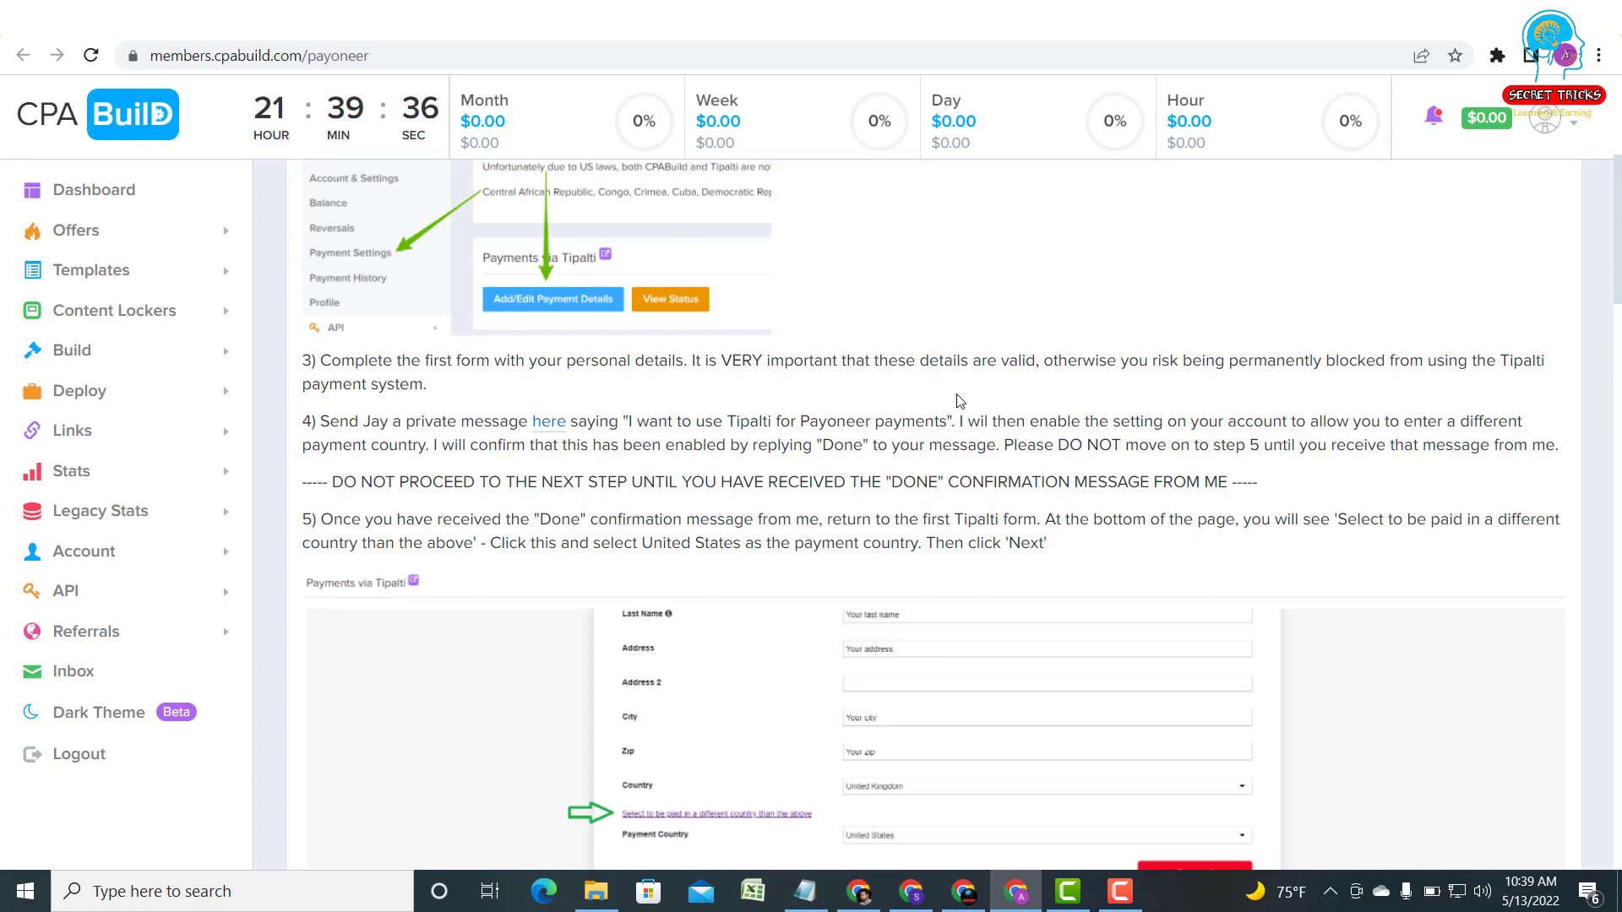
Skim the remaining guide steps on payment country, Direct Deposit/ACH, Payoneer USD account details, tax form and final confirmation.
scroll(960, 401, down, 3)
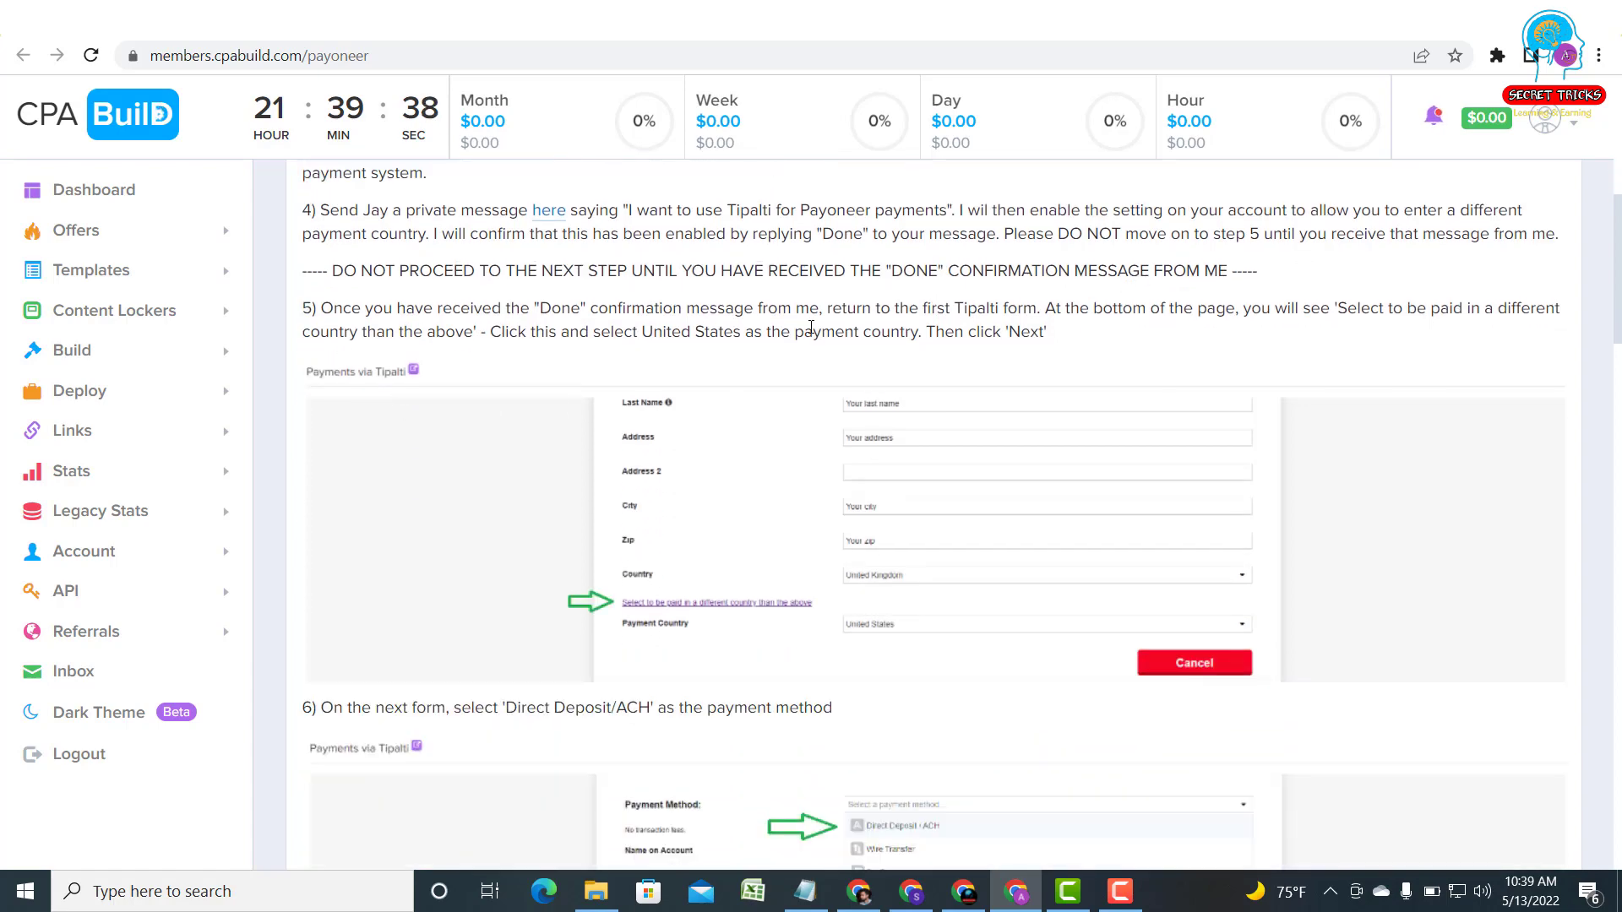
scroll(811, 327, down, 5)
scroll(674, 470, down, 4)
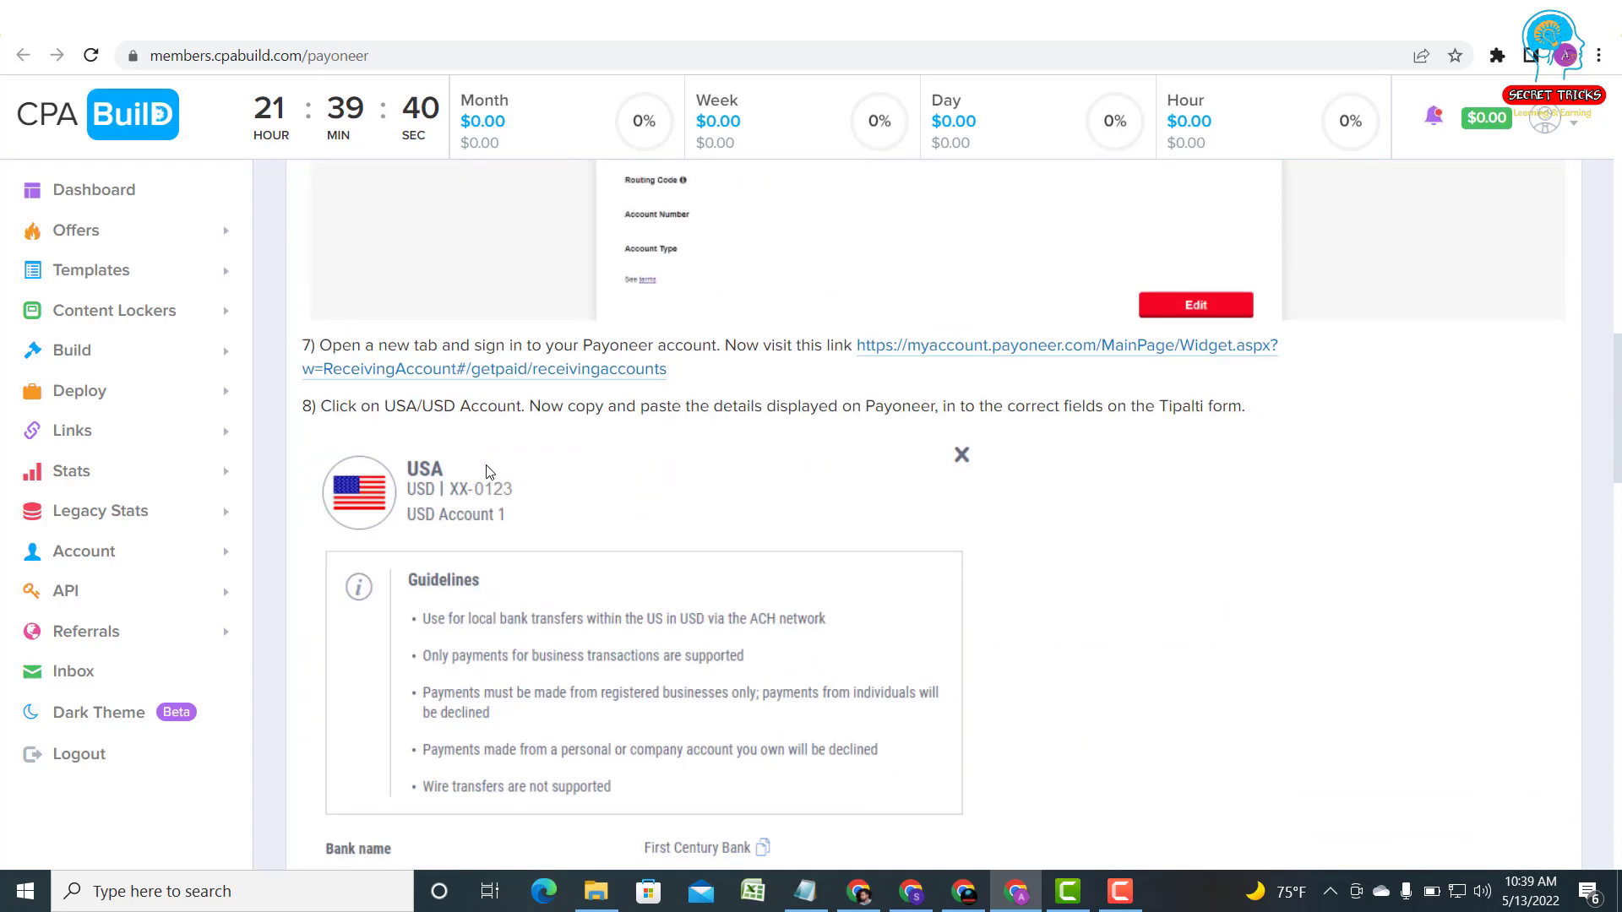
scroll(488, 470, down, 9)
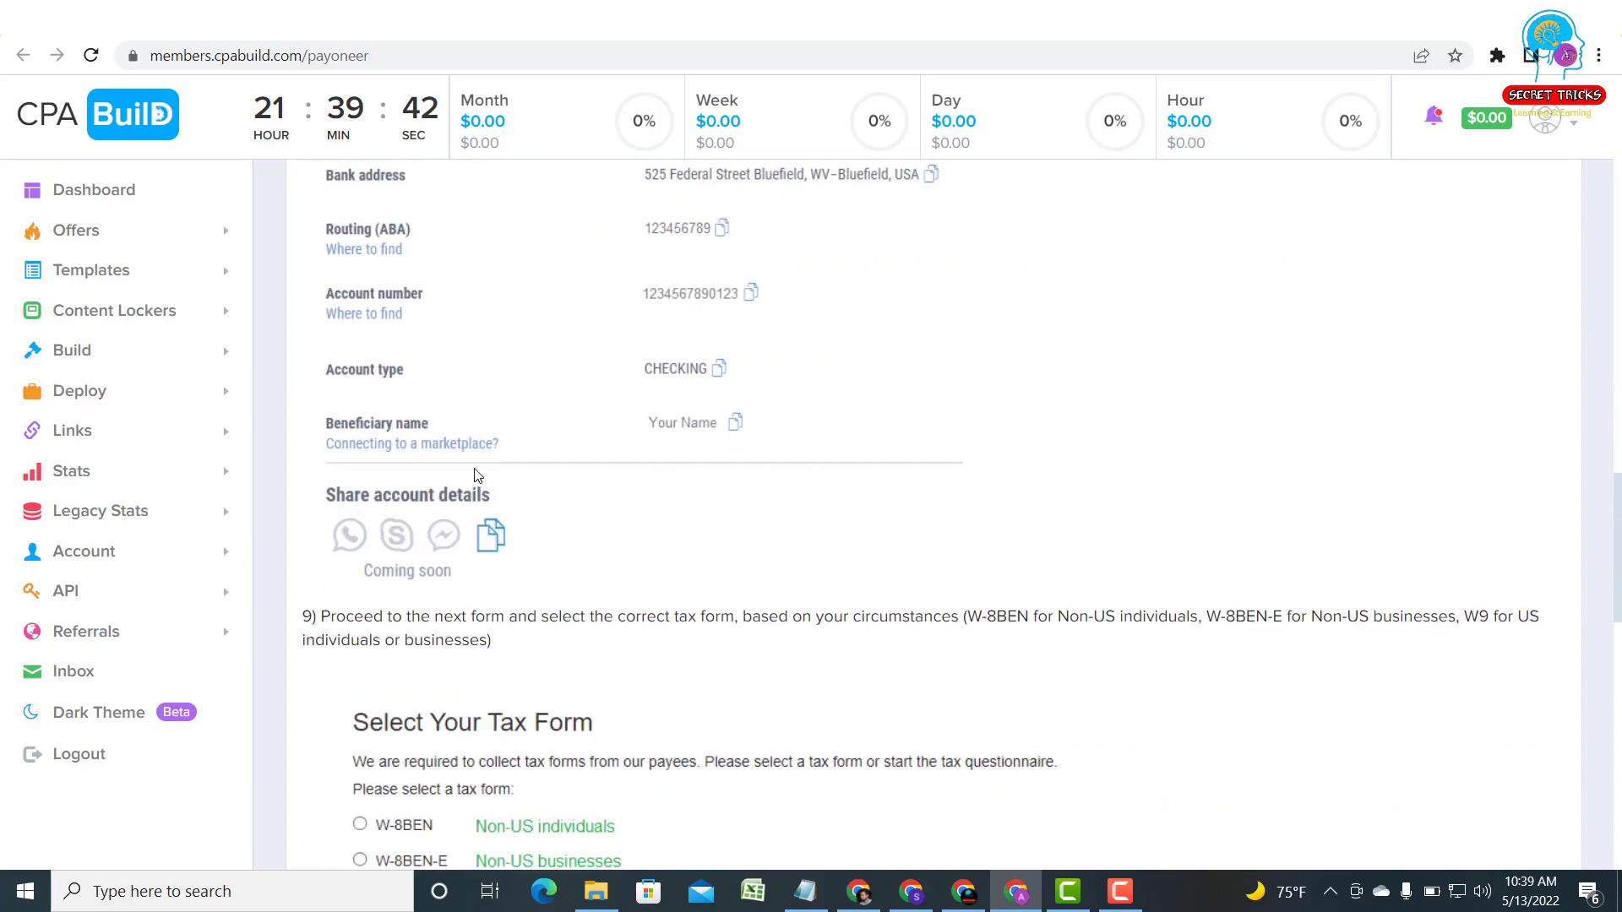
scroll(477, 475, down, 9)
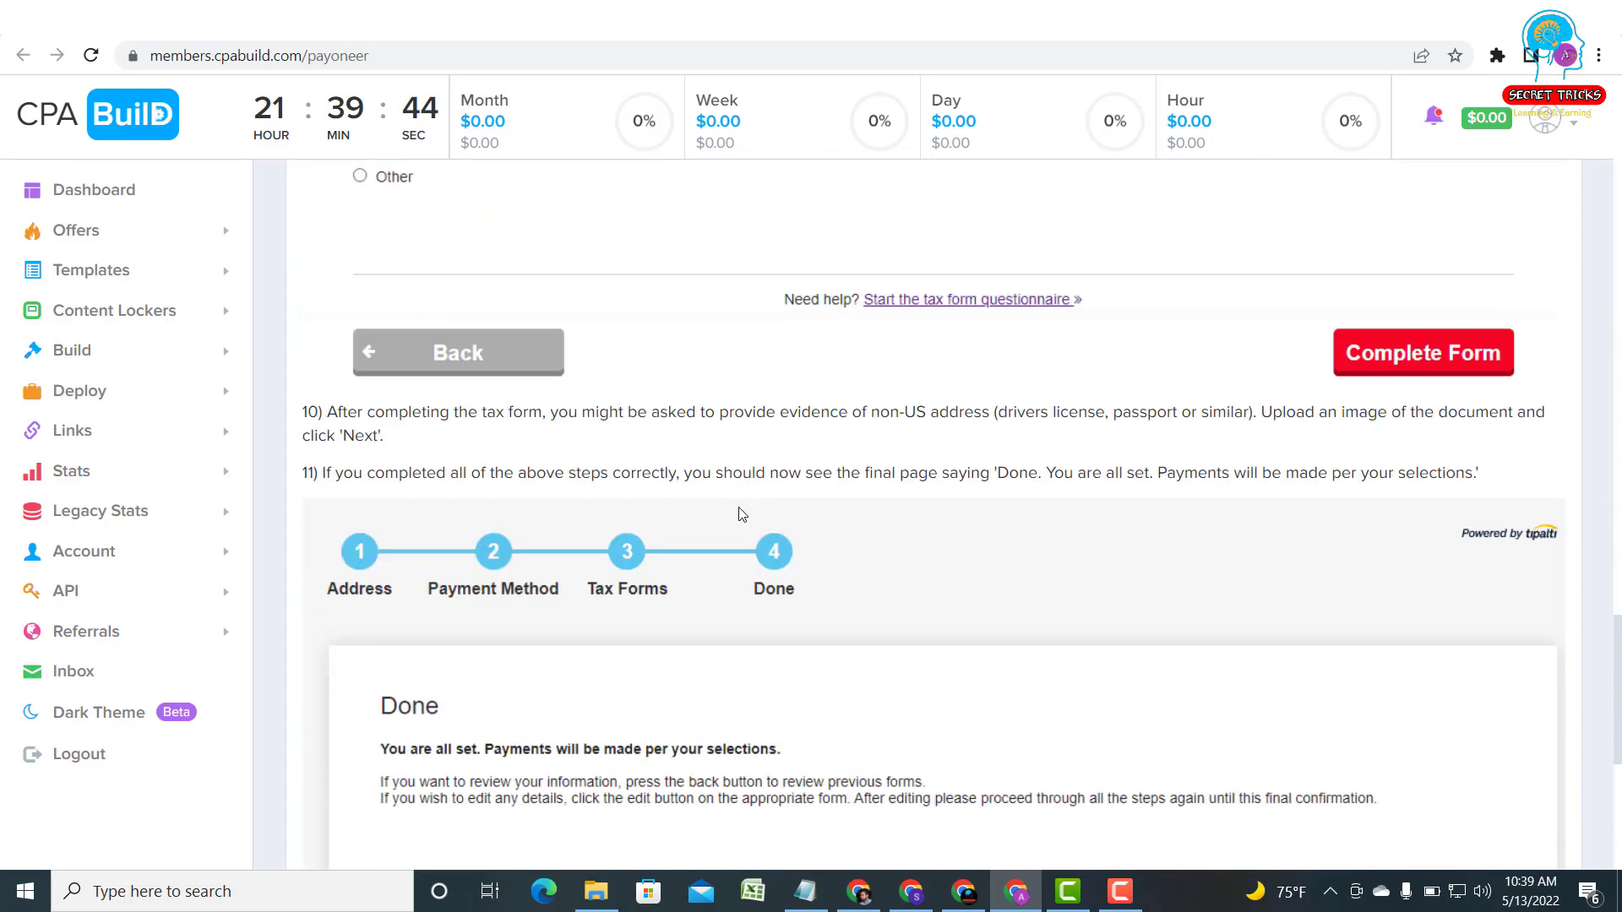
scroll(742, 515, down, 3)
scroll(756, 509, up, 20)
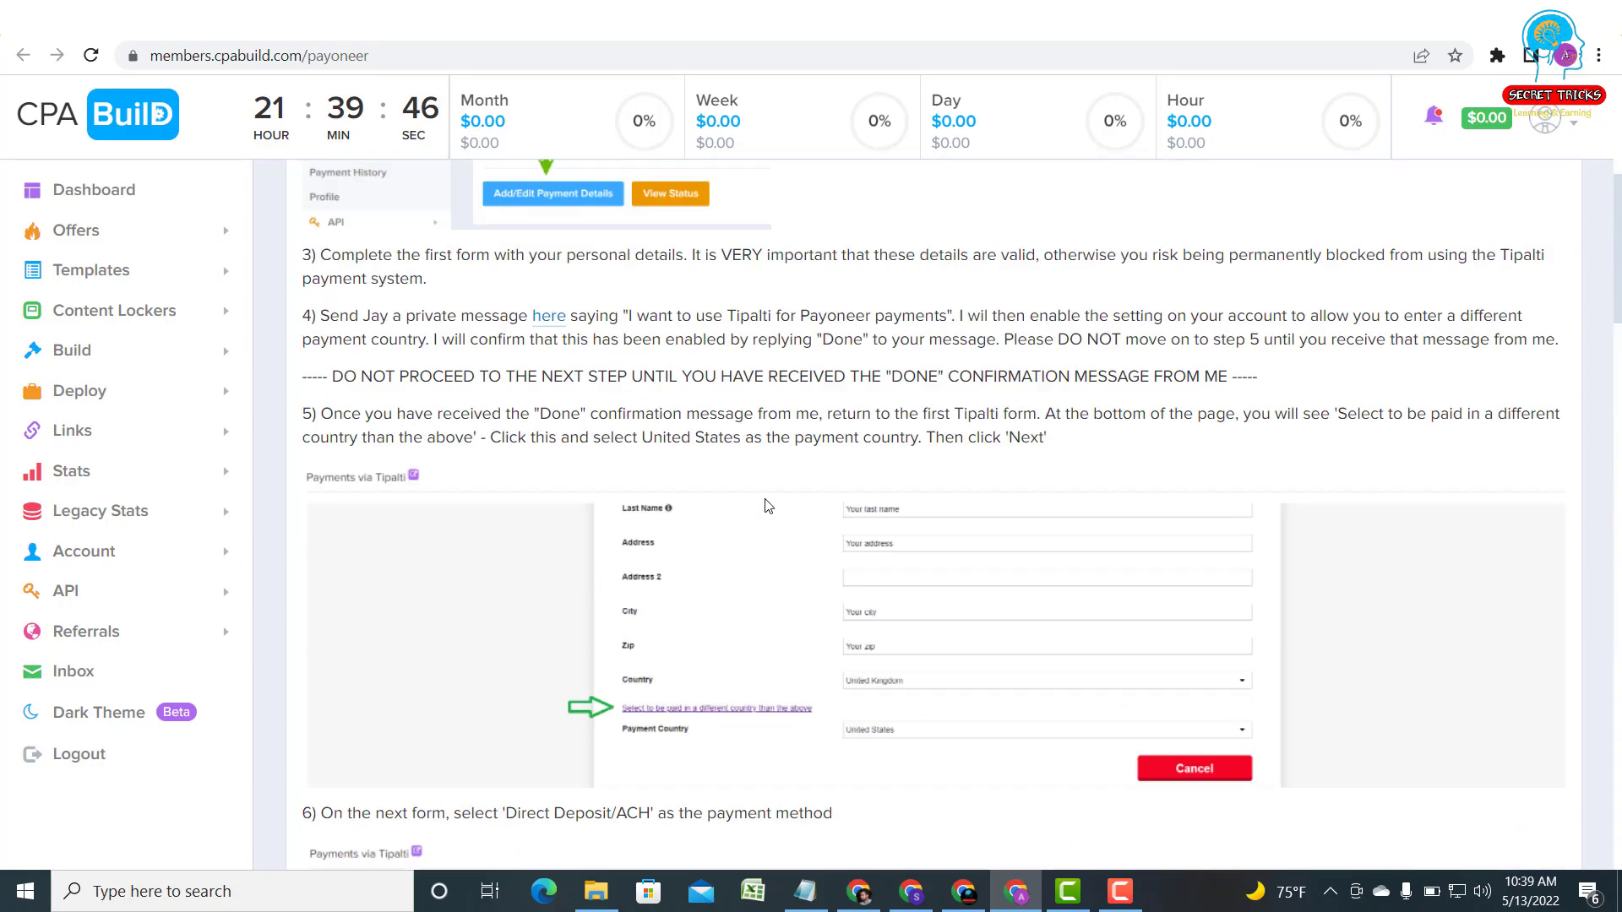
scroll(718, 490, up, 10)
Revisit the payments page and the dashboard announcements, and return to the Payoneer guide.
click(23, 55)
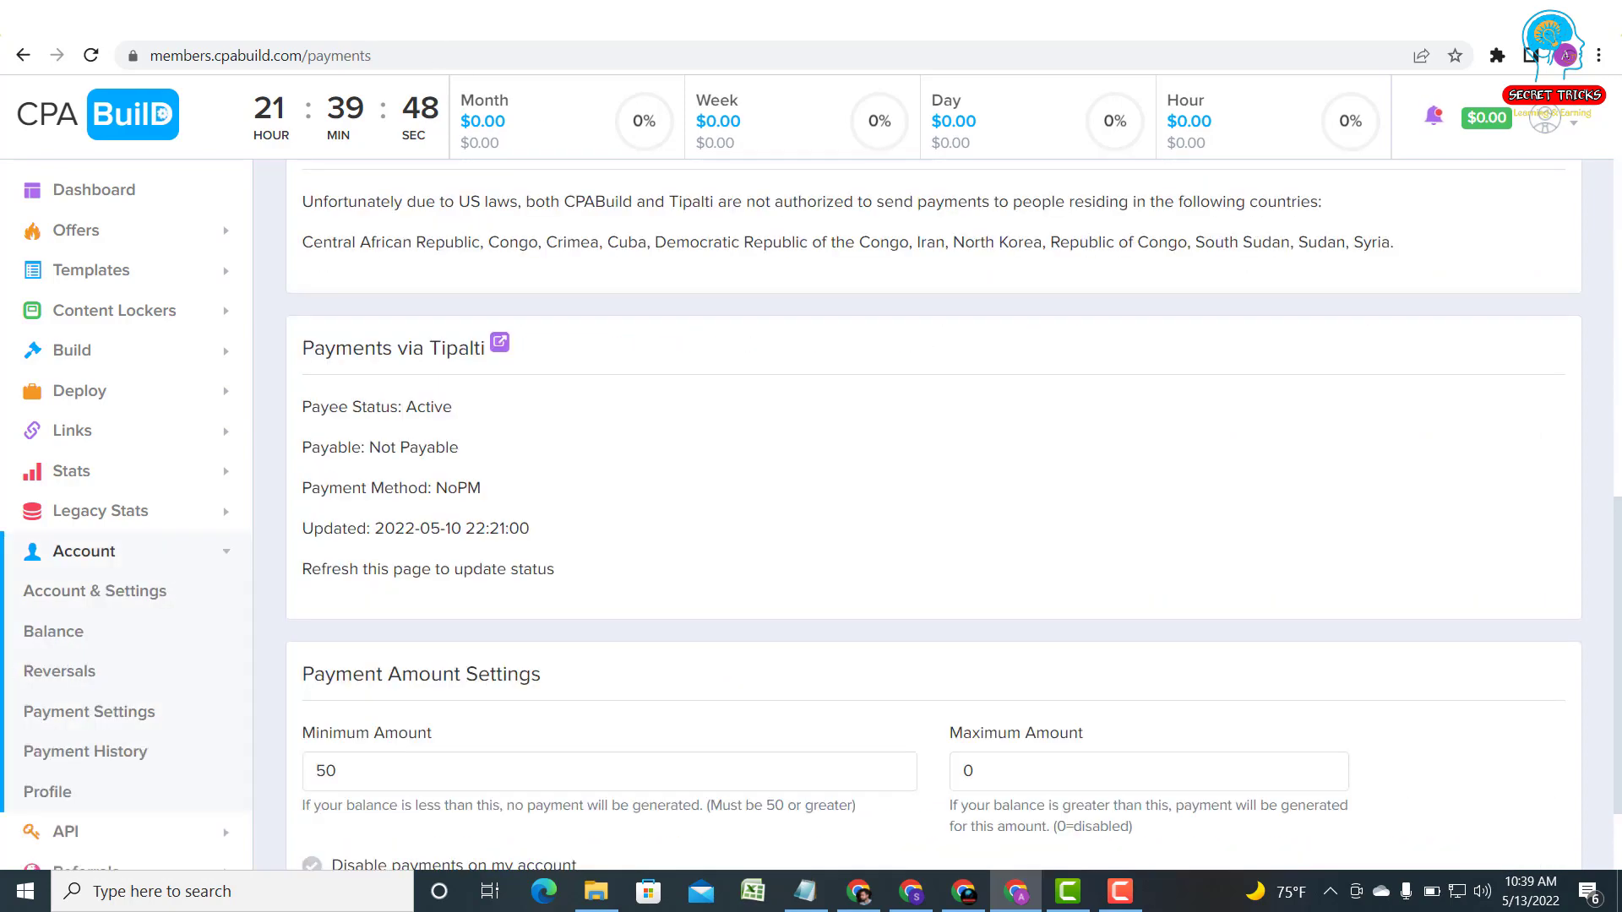
scroll(269, 223, up, 13)
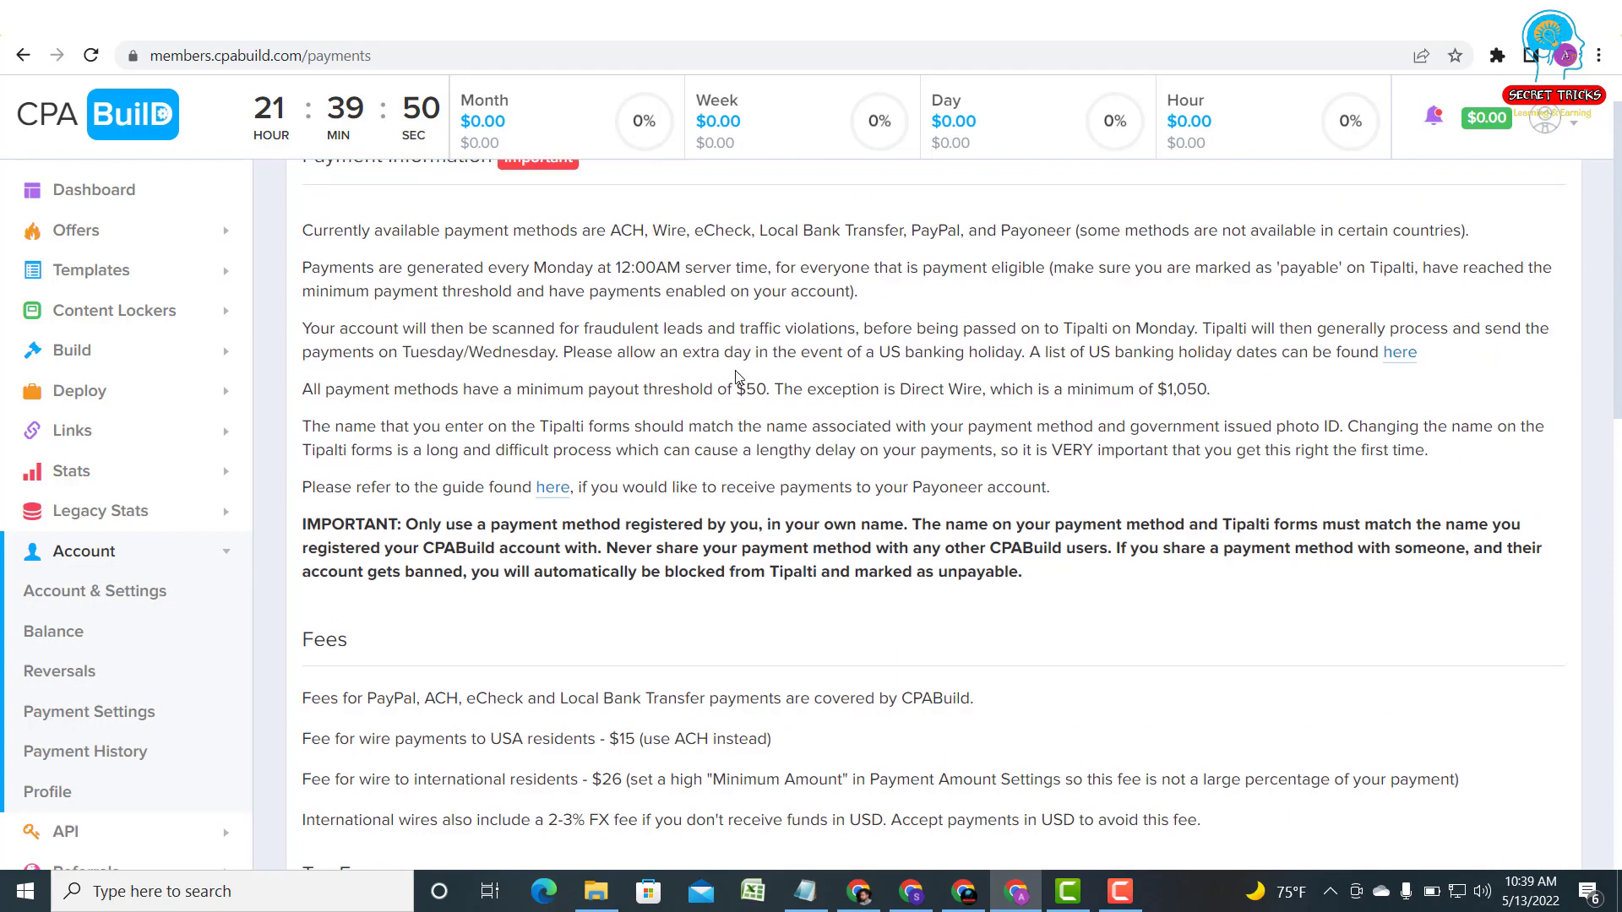
key(alt+Left)
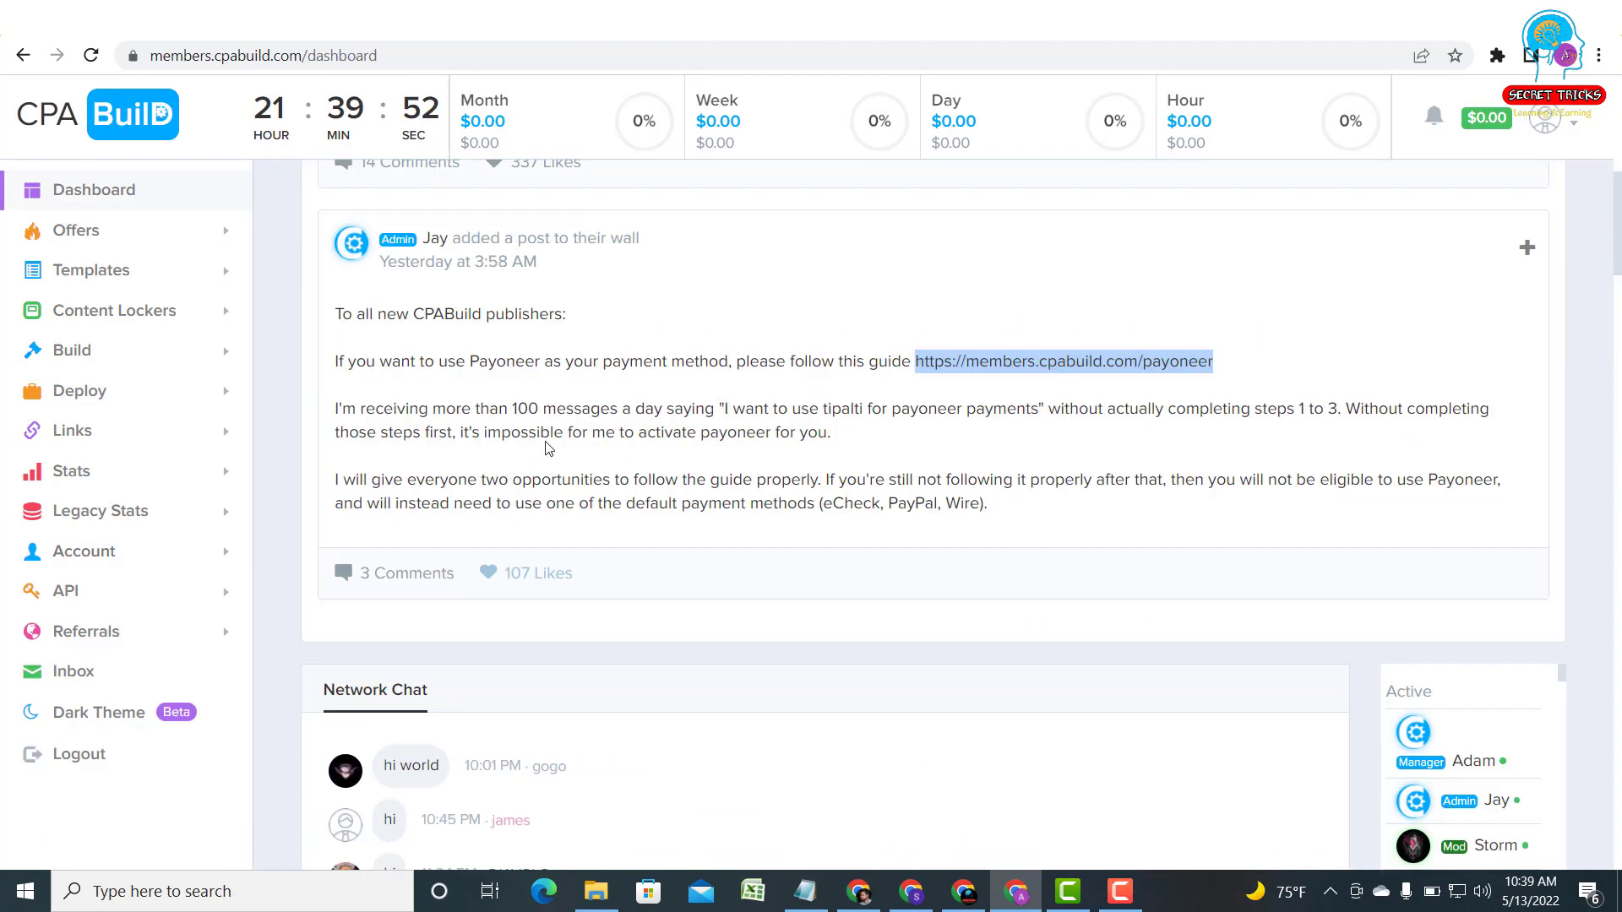
scroll(591, 507, up, 4)
scroll(912, 595, up, 1)
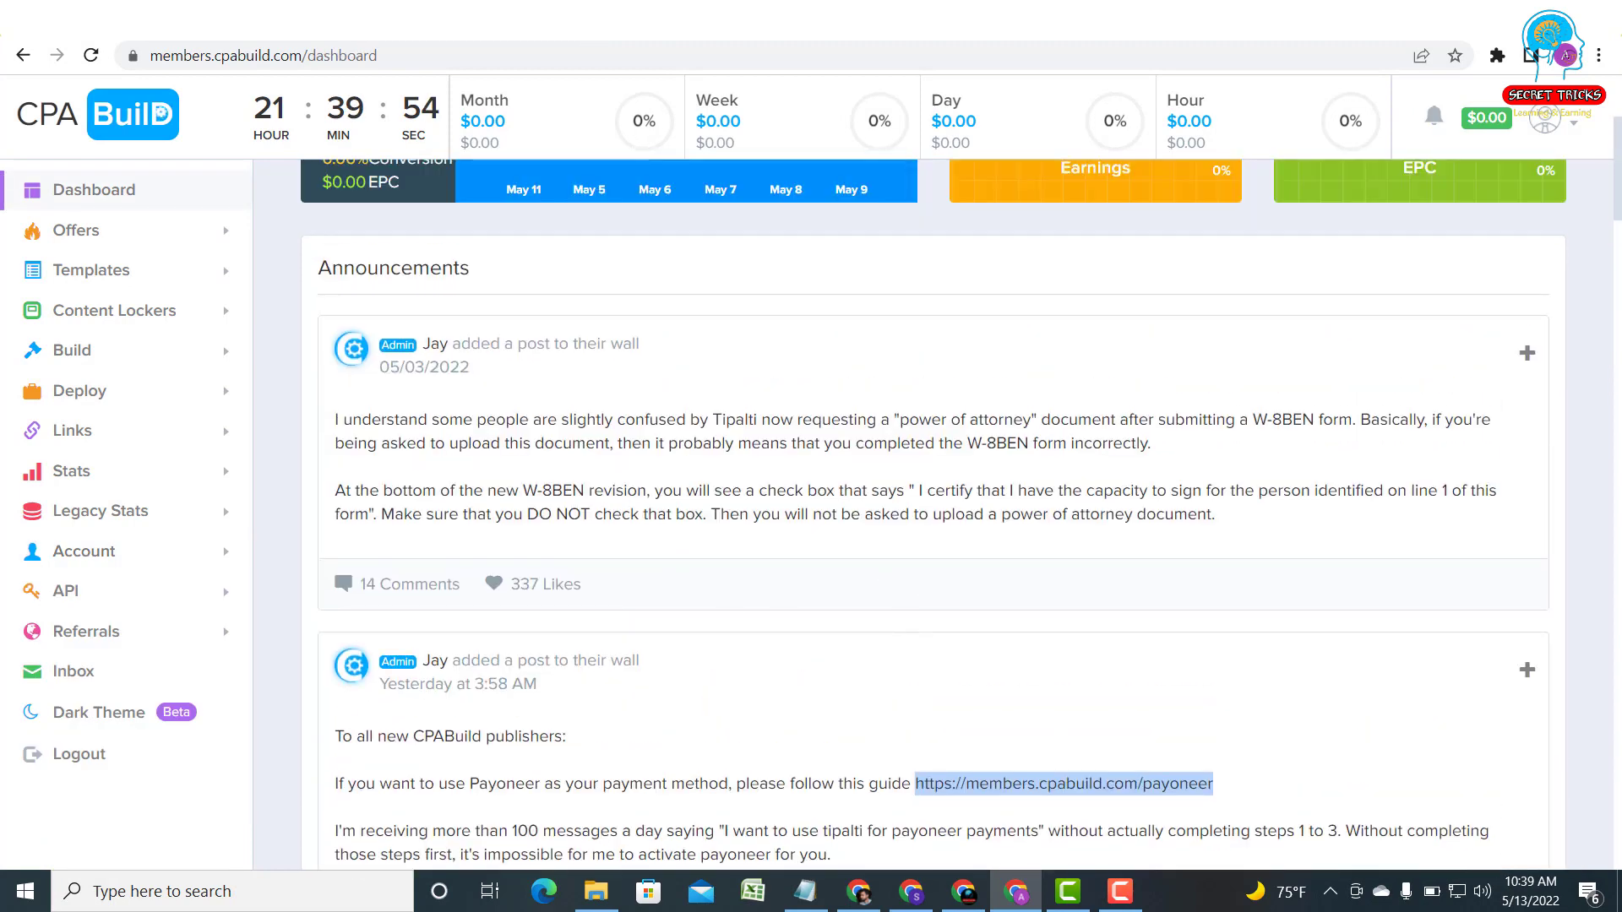
click(1064, 775)
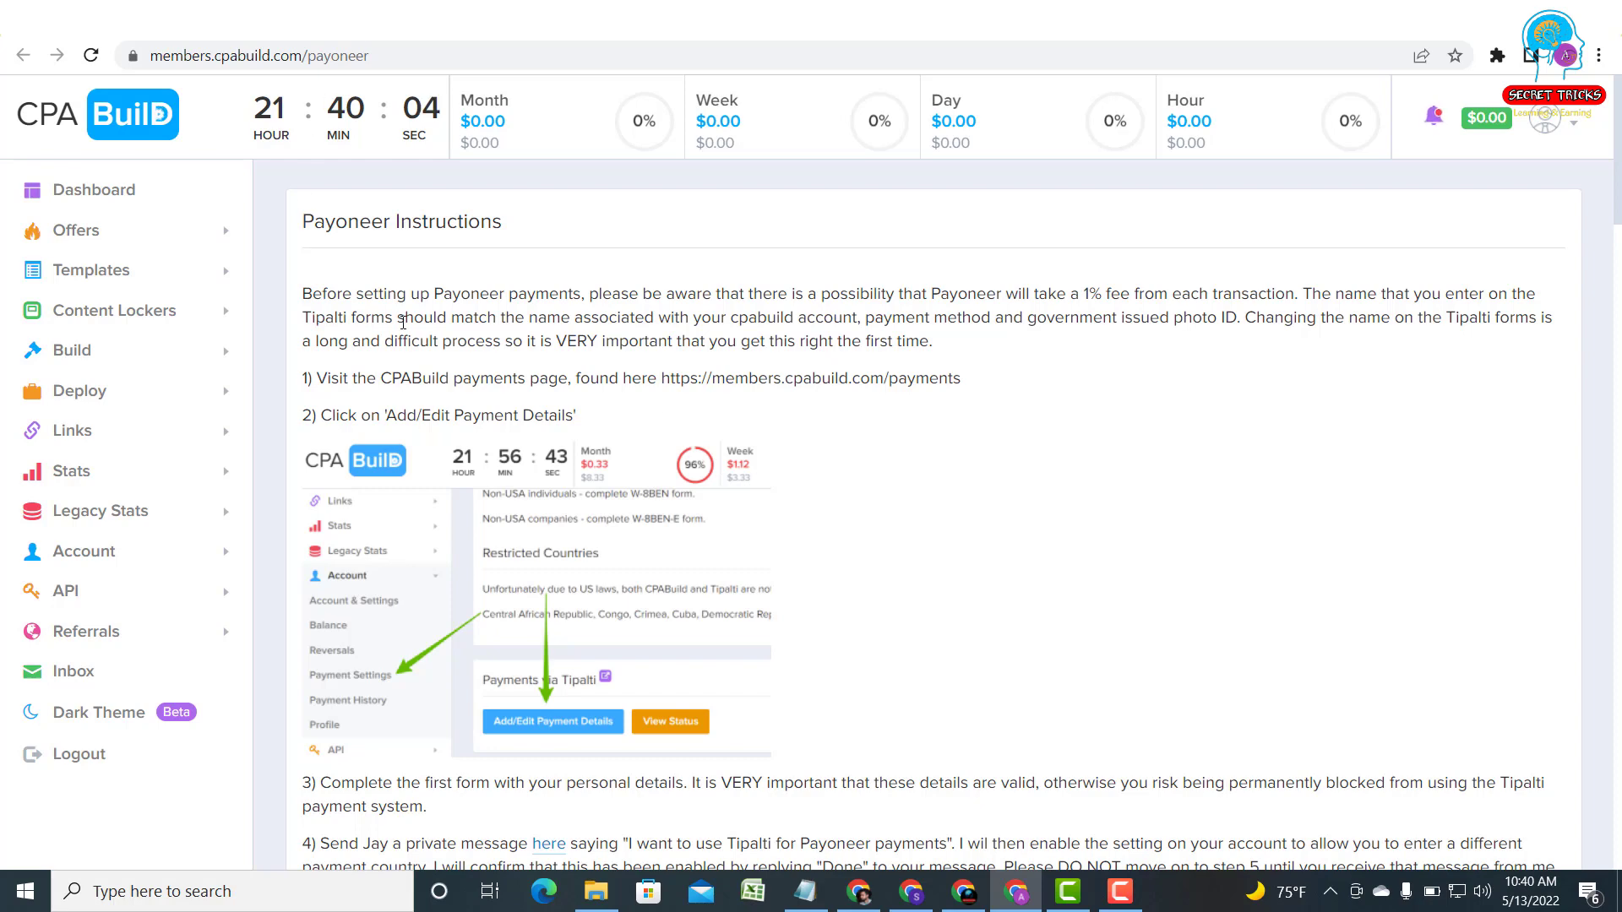
Open the account's Payment Settings page from the Payoneer guide.
scroll(432, 329, down, 2)
scroll(157, 633, down, 3)
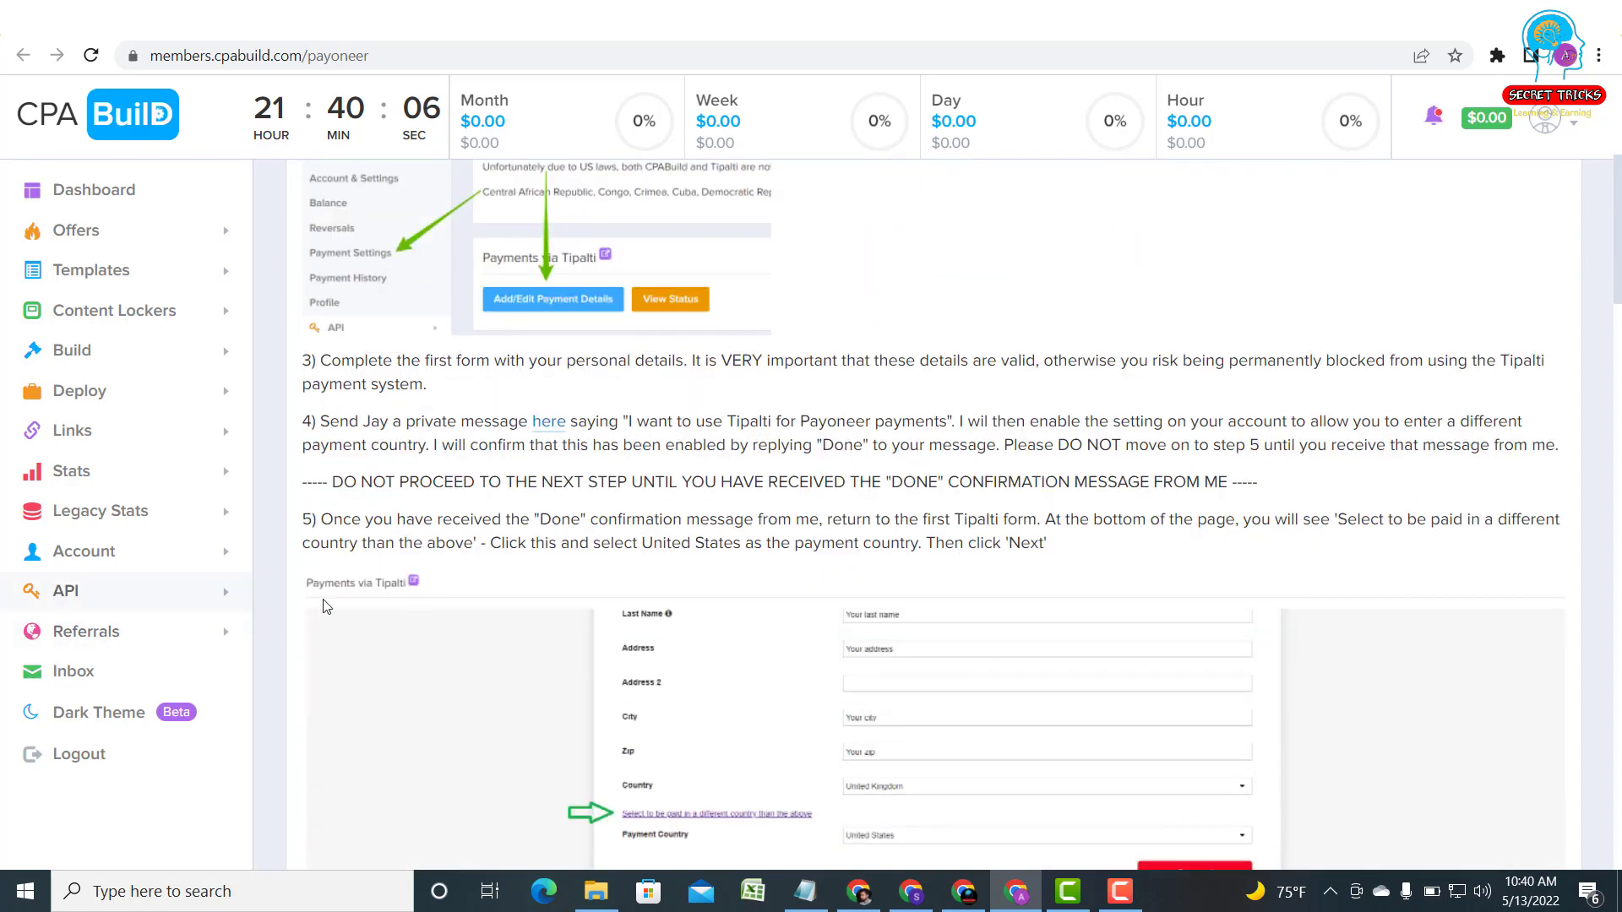
scroll(144, 591, down, 2)
click(123, 563)
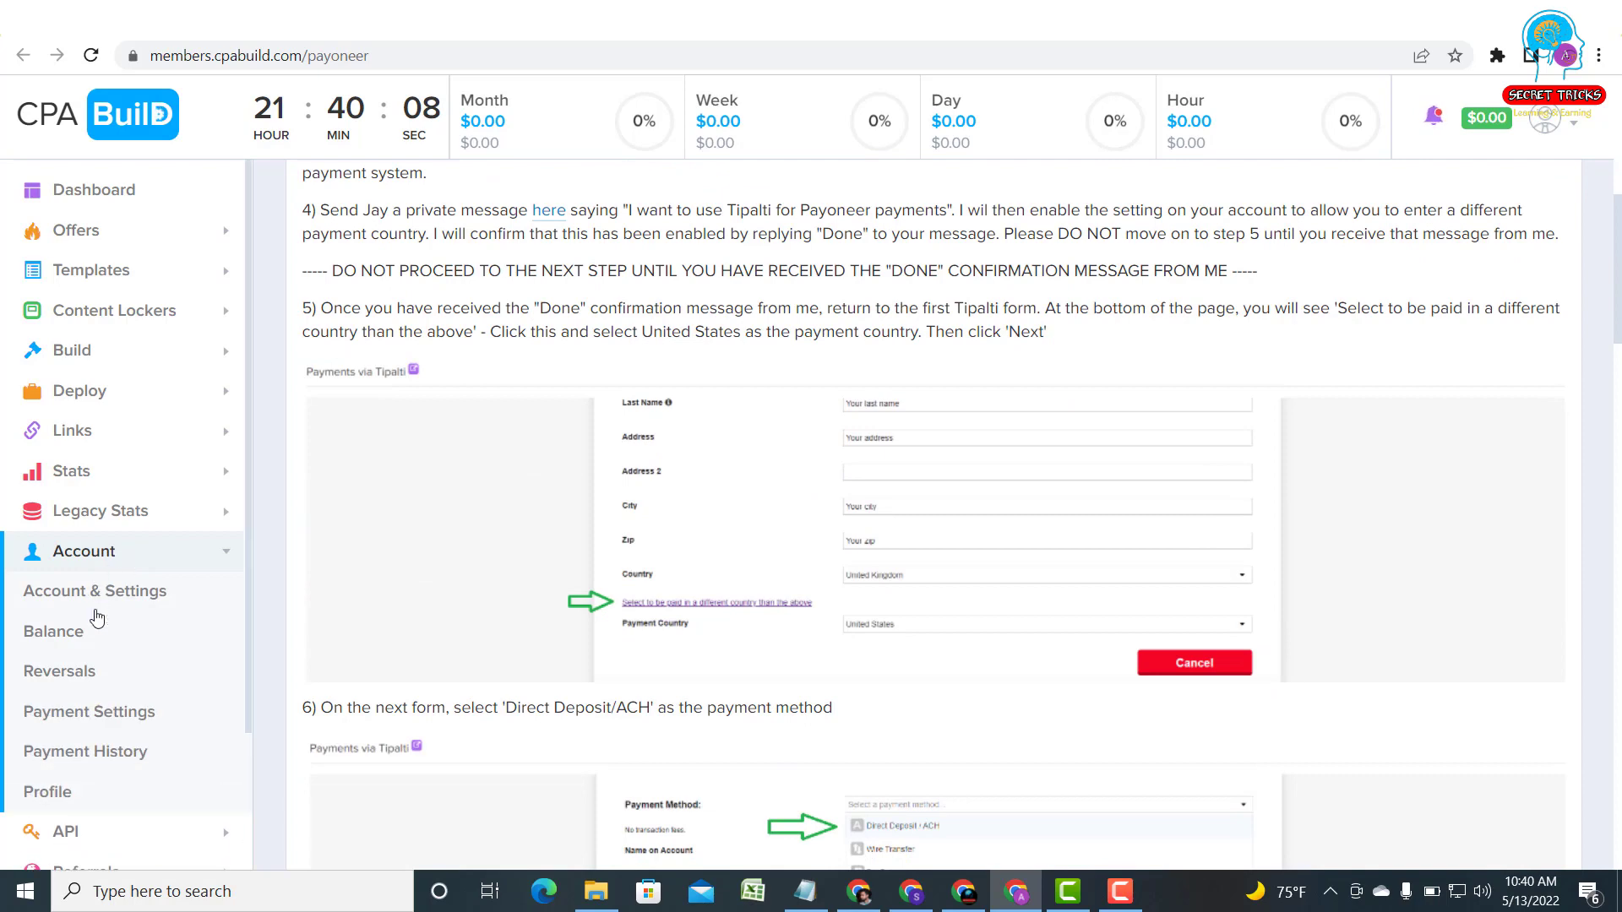
click(128, 716)
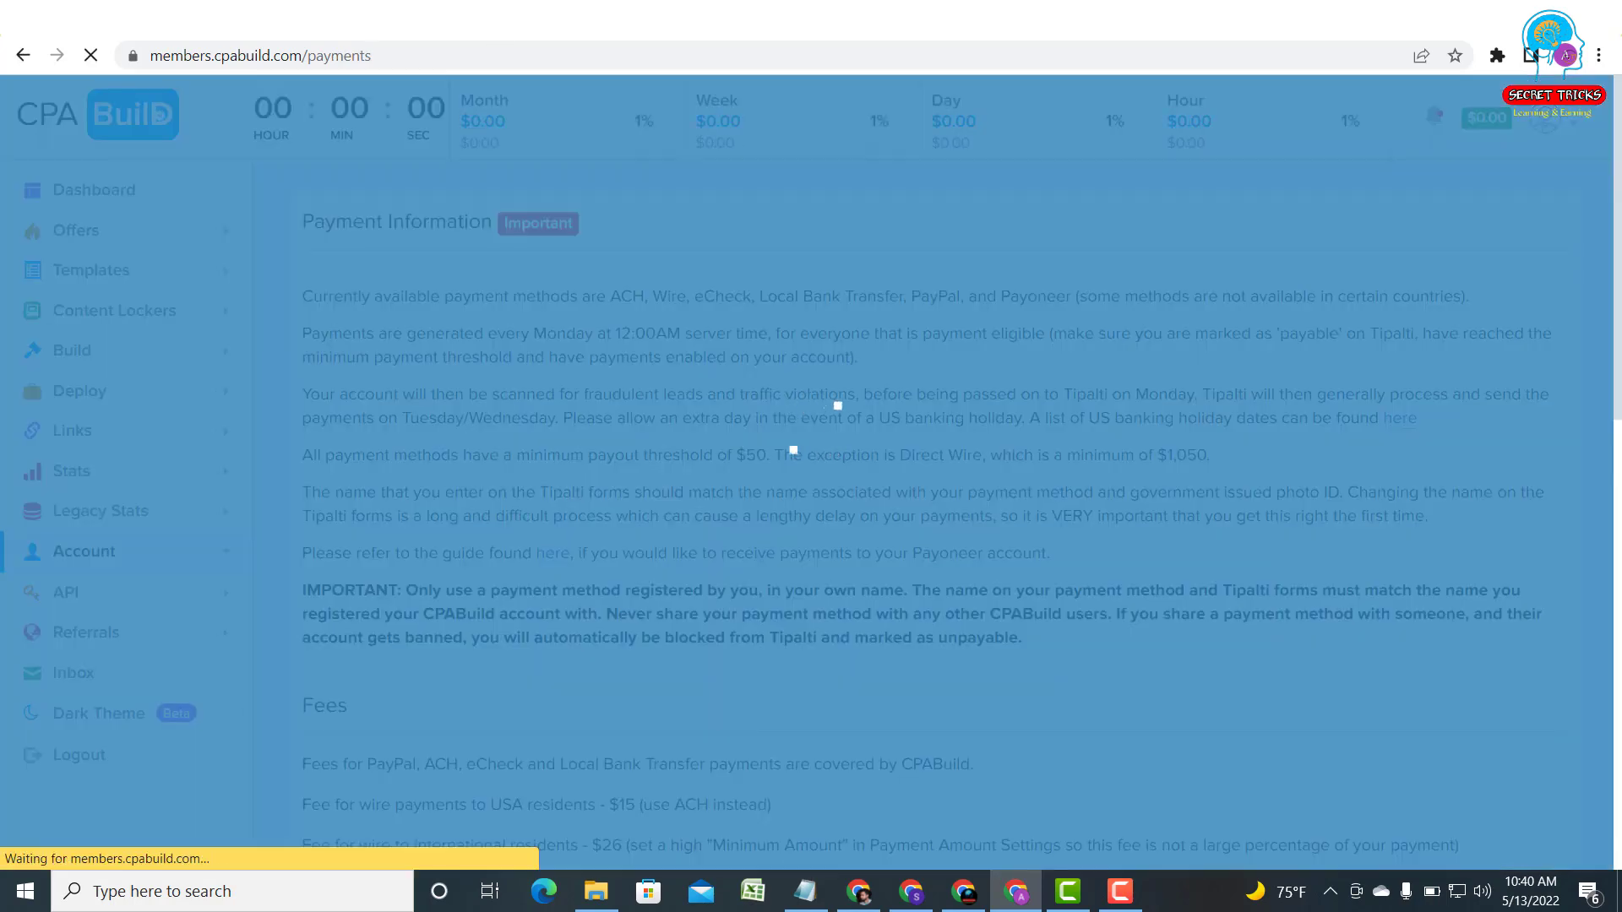
key(alt+Left)
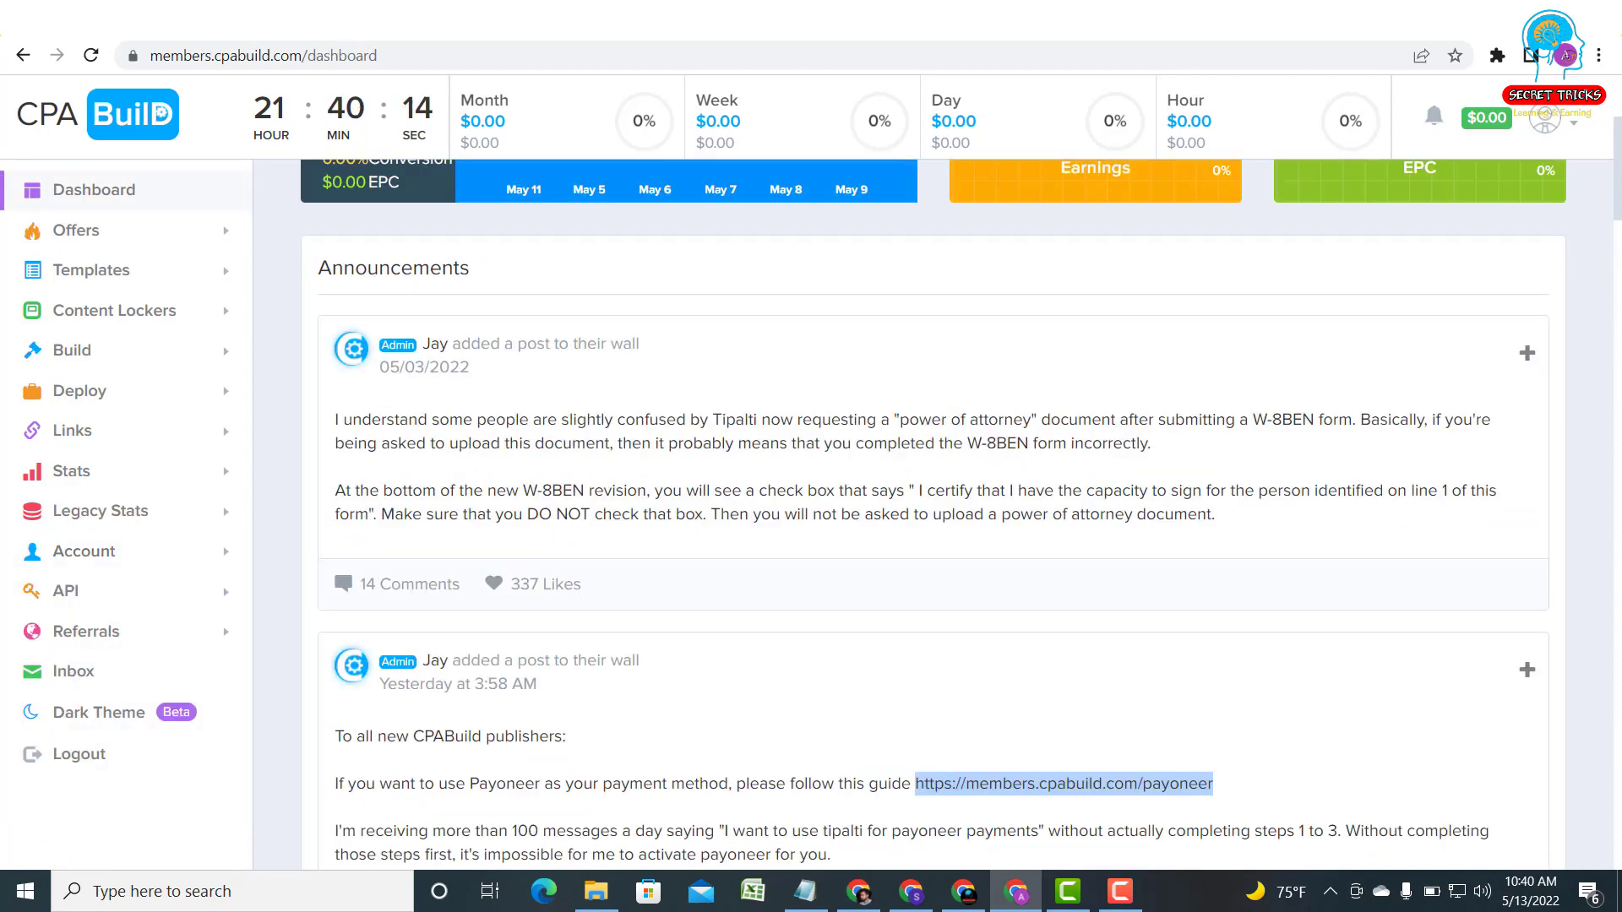
key(alt+Right)
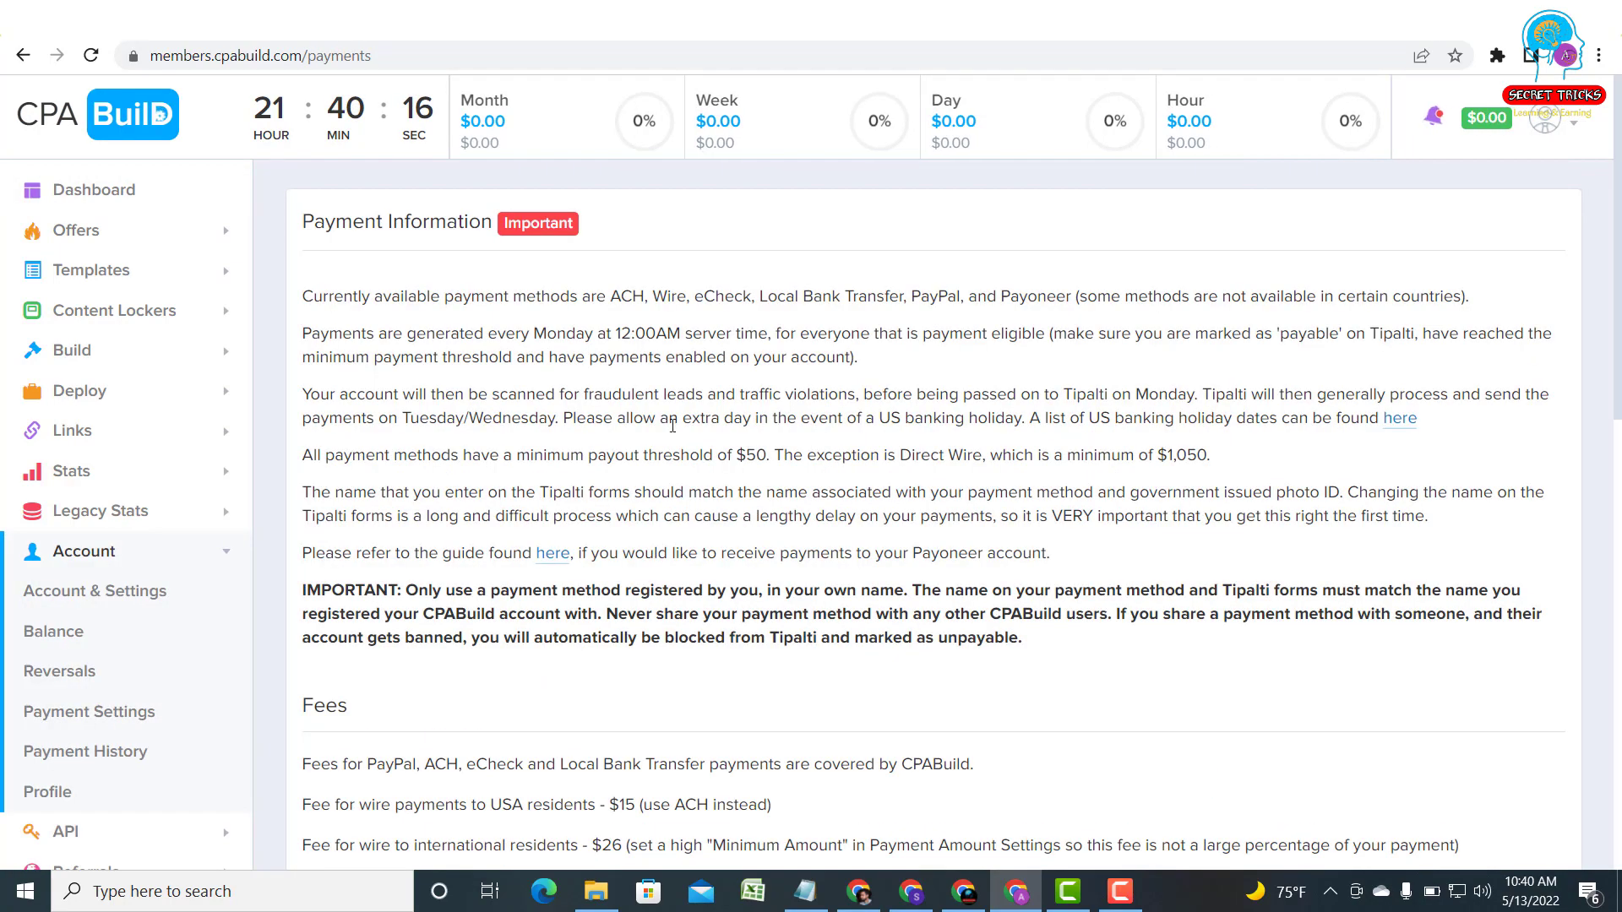
Open the form for adding or editing payment details under Payments via Tipalti.
scroll(680, 424, down, 5)
scroll(680, 424, down, 7)
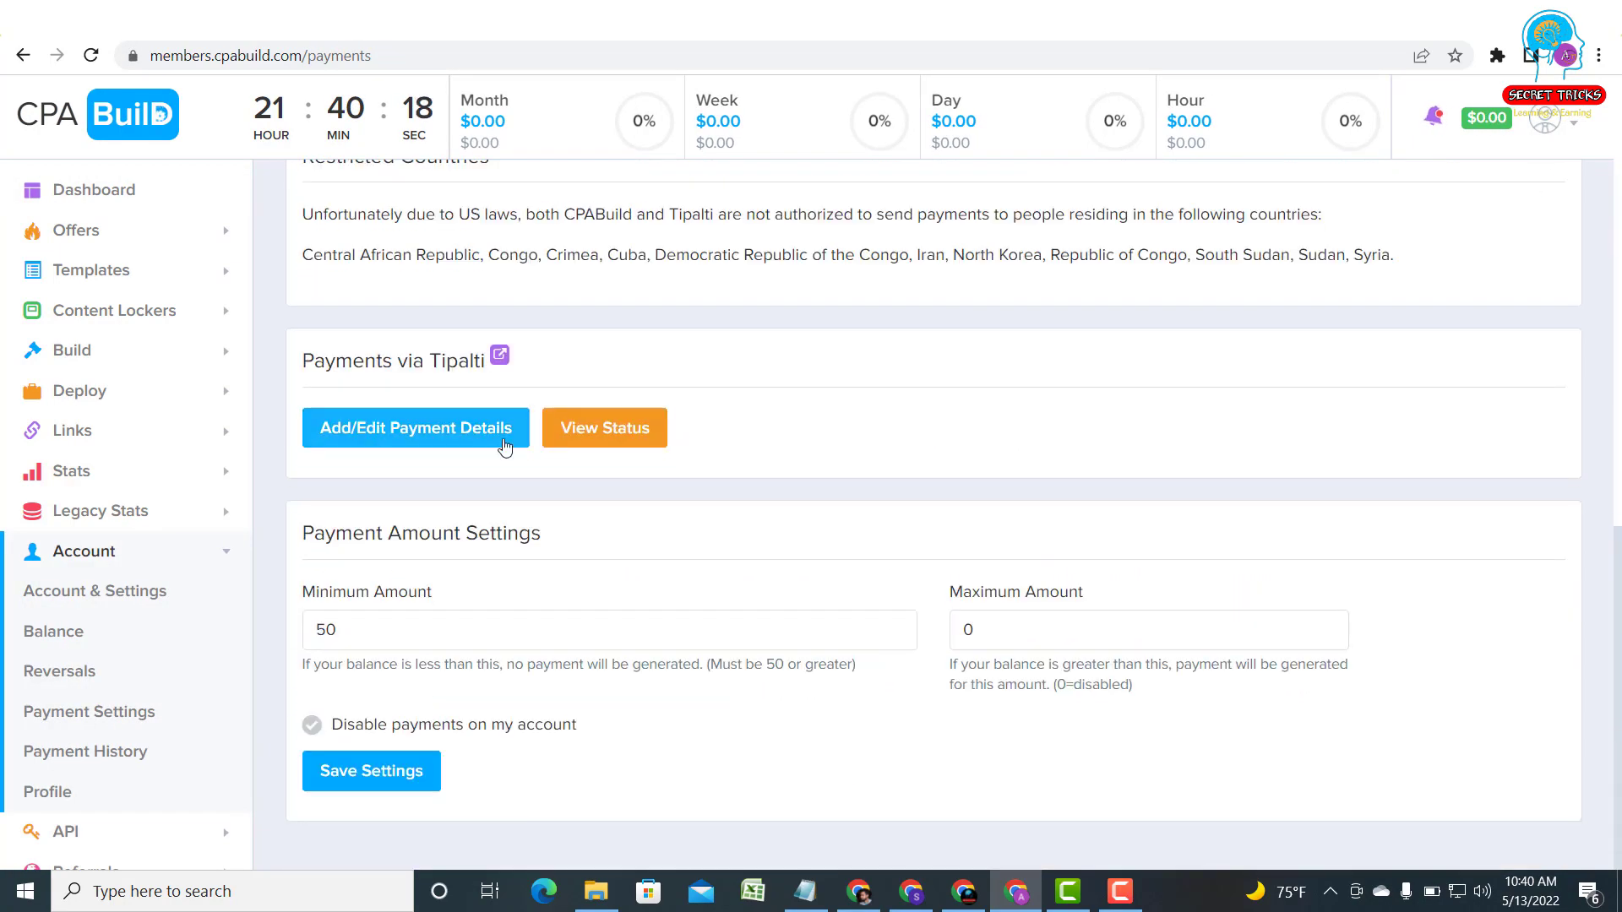
click(457, 433)
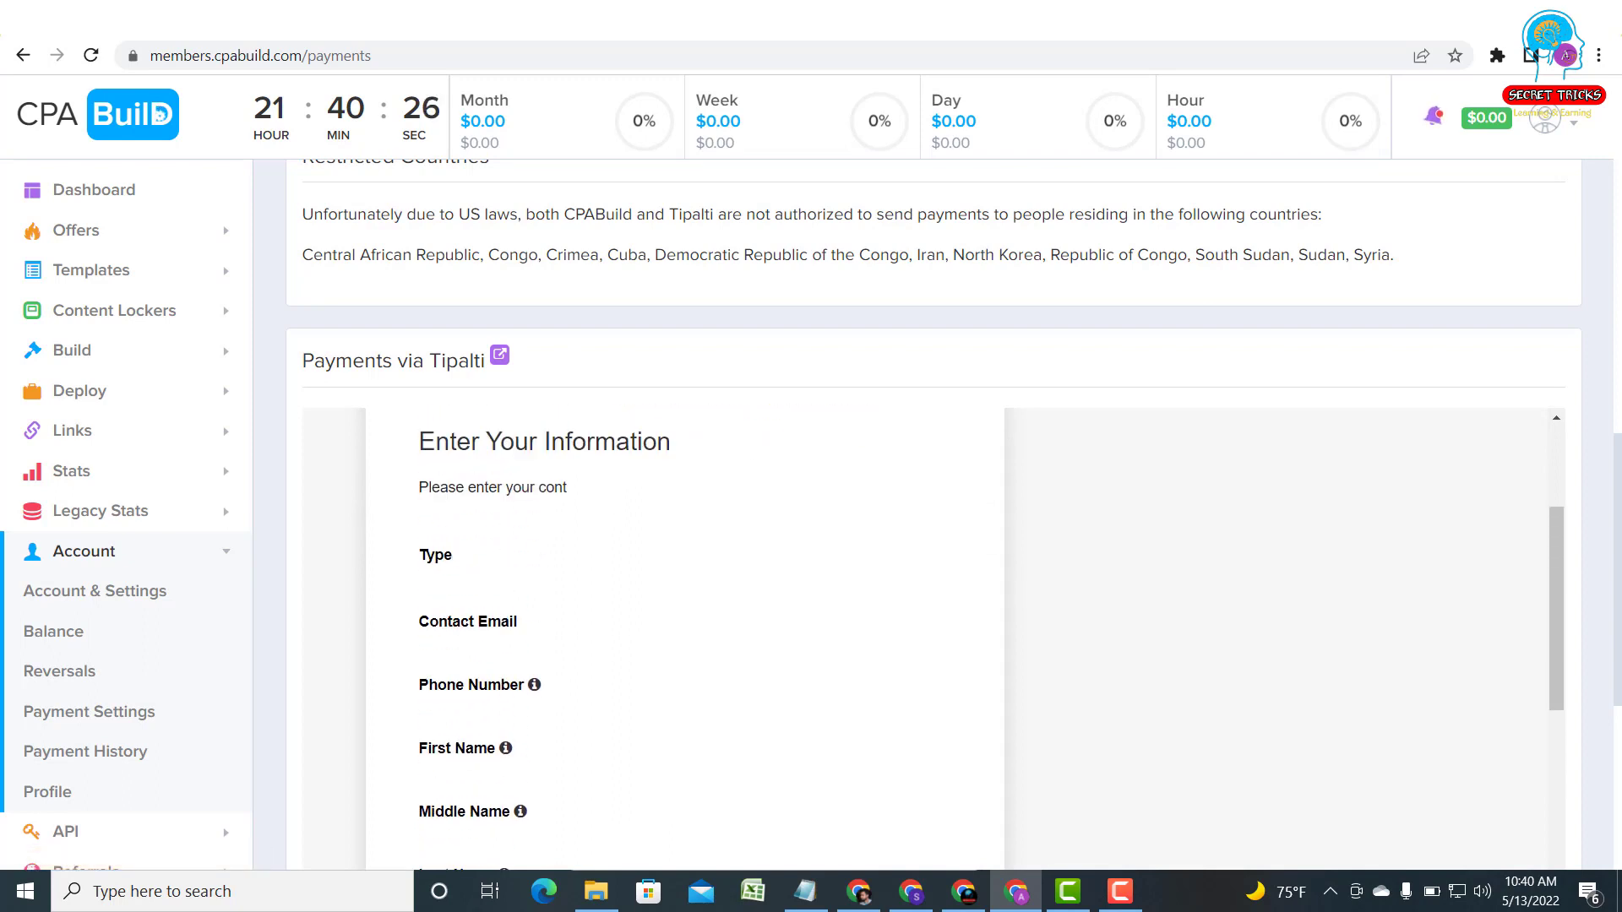
Set the payee type to Individual in the Tipalti information form and go to the phone number field.
scroll(572, 481, down, 1)
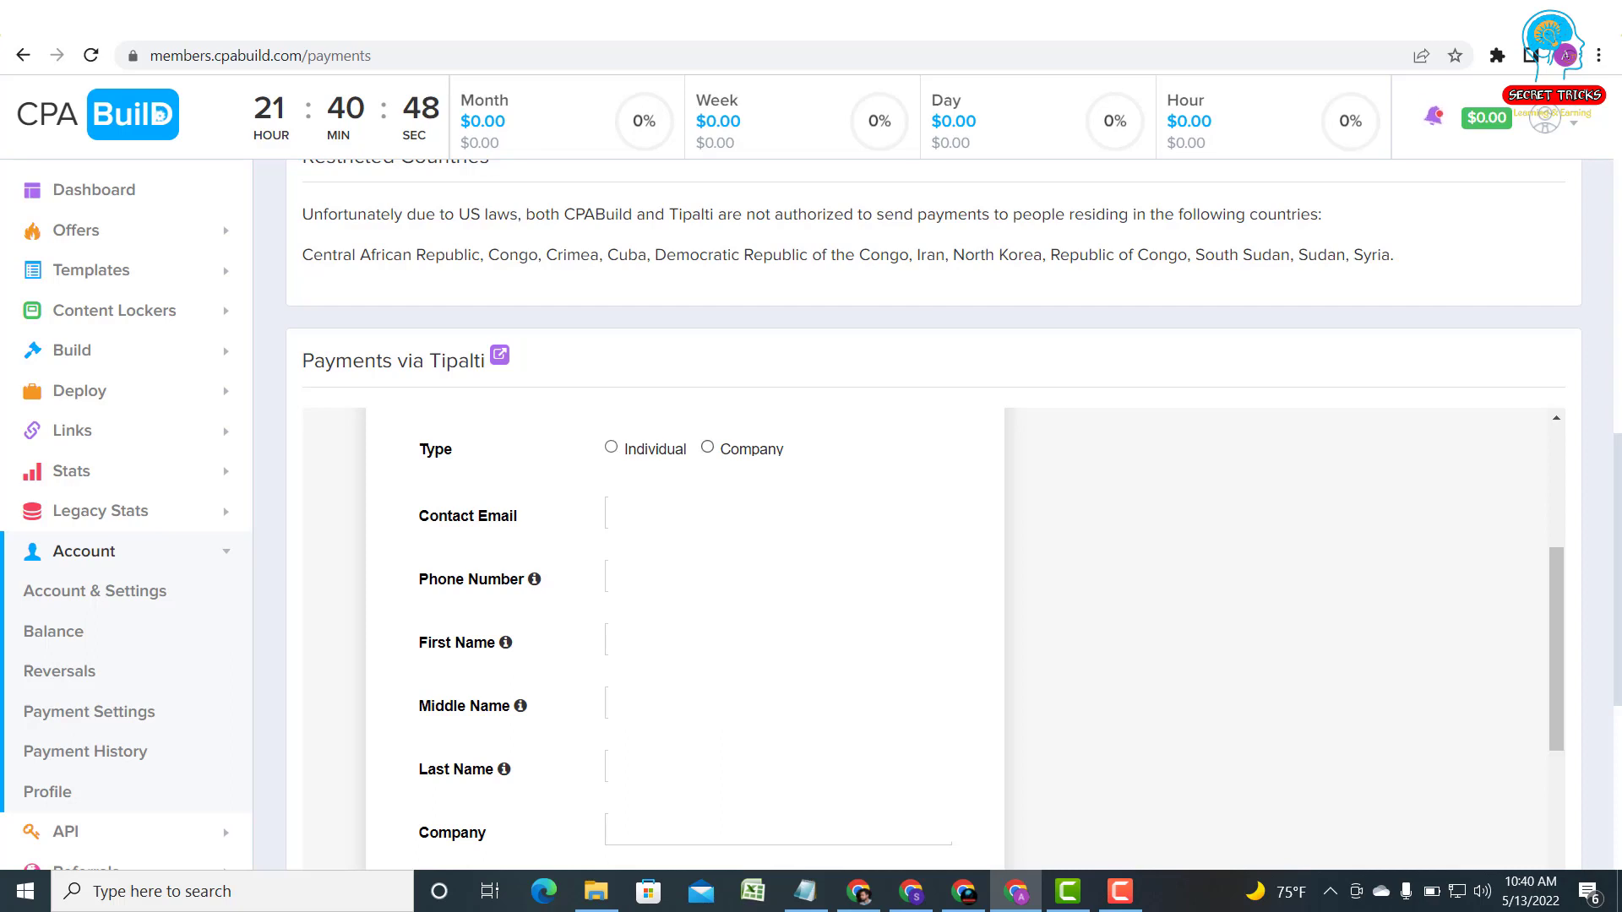
click(612, 448)
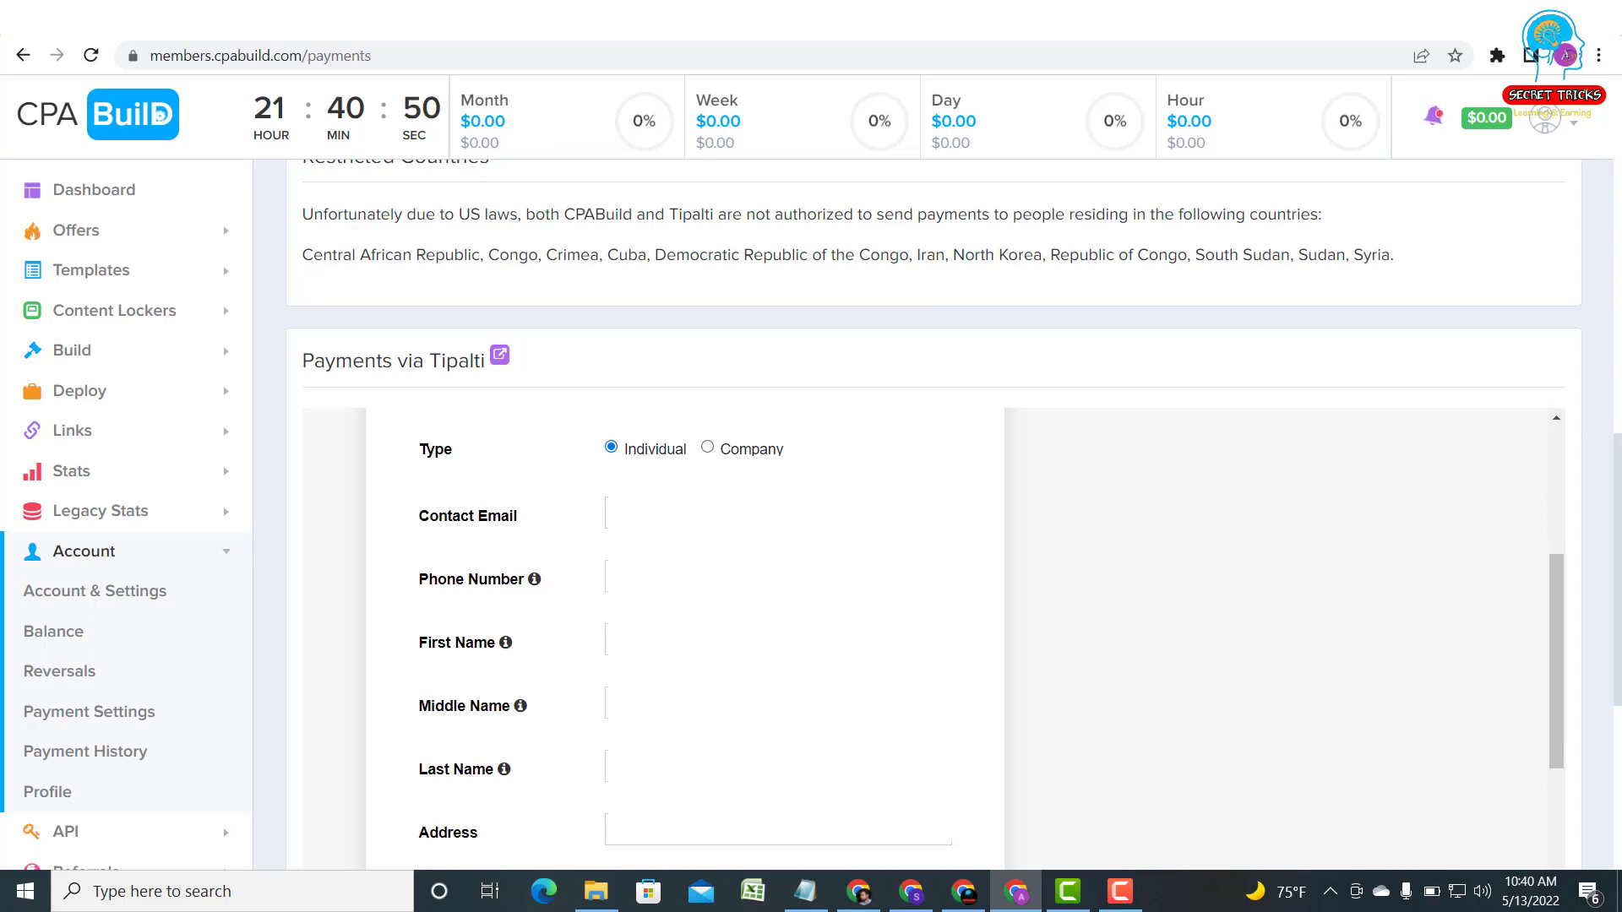
scroll(653, 633, down, 1)
click(932, 470)
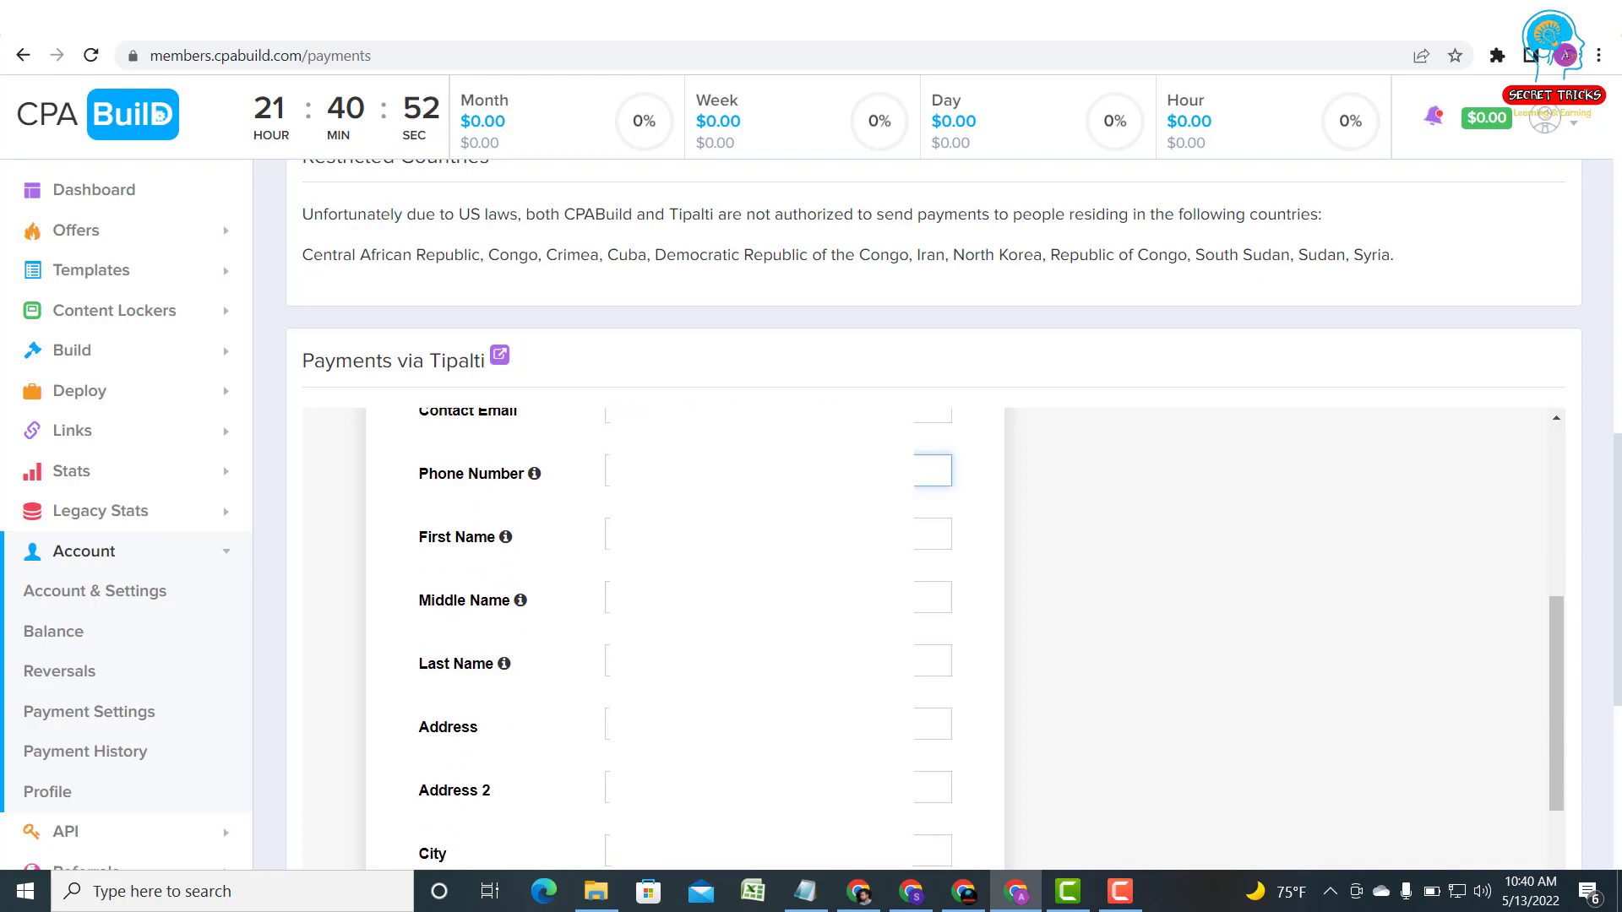
Enable being paid in a different country than the address country in the Tipalti address form.
scroll(549, 462, down, 1)
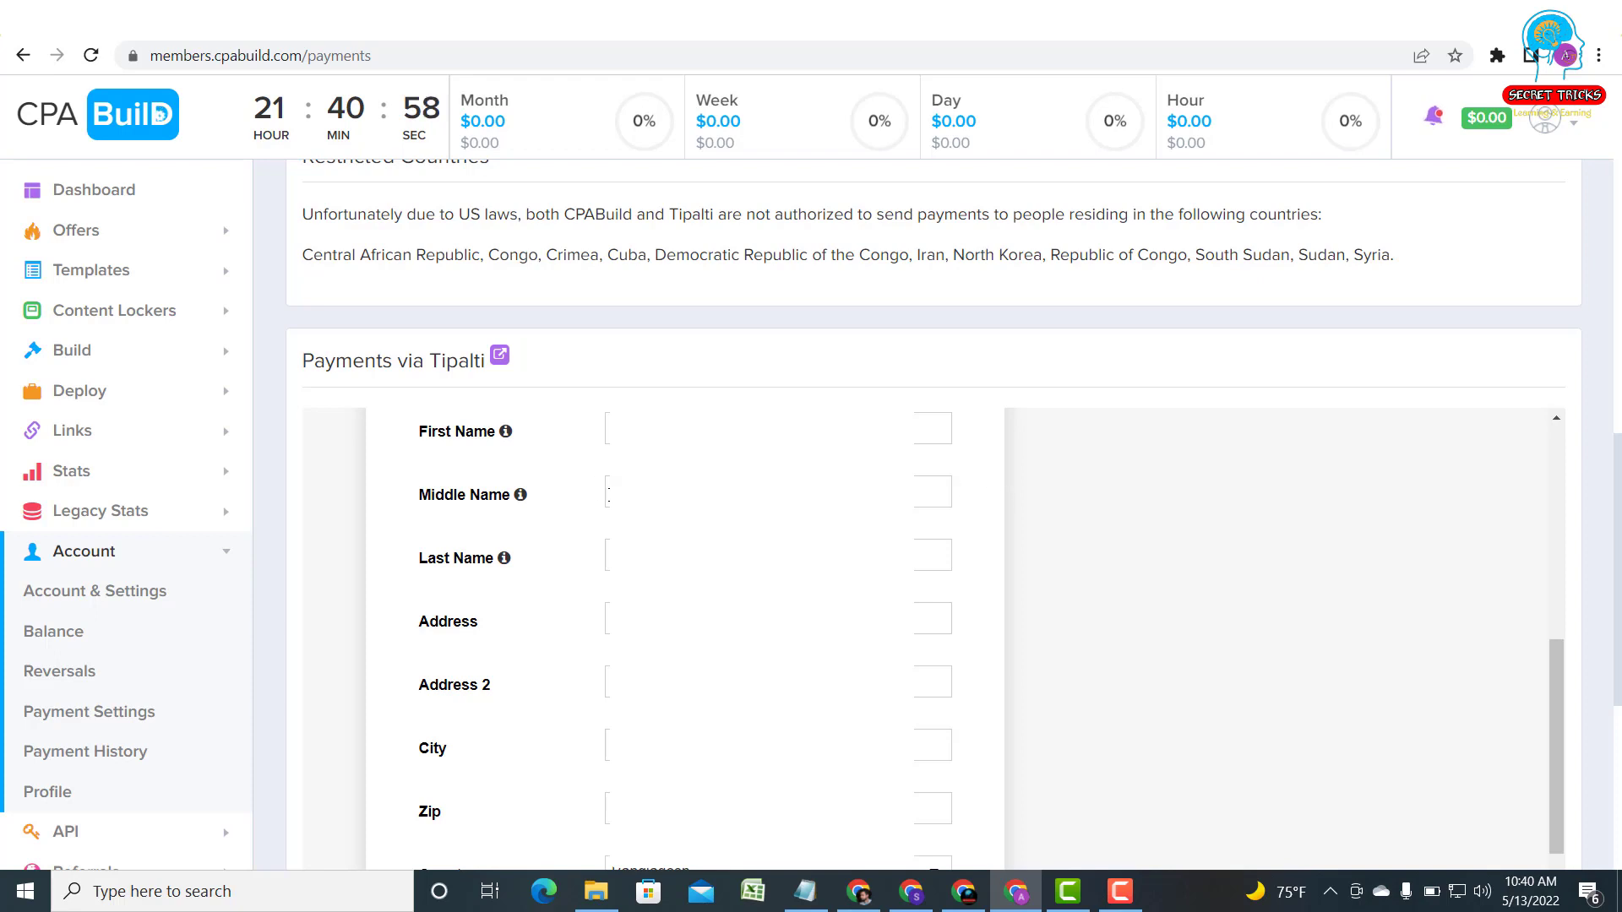
scroll(659, 633, down, 1)
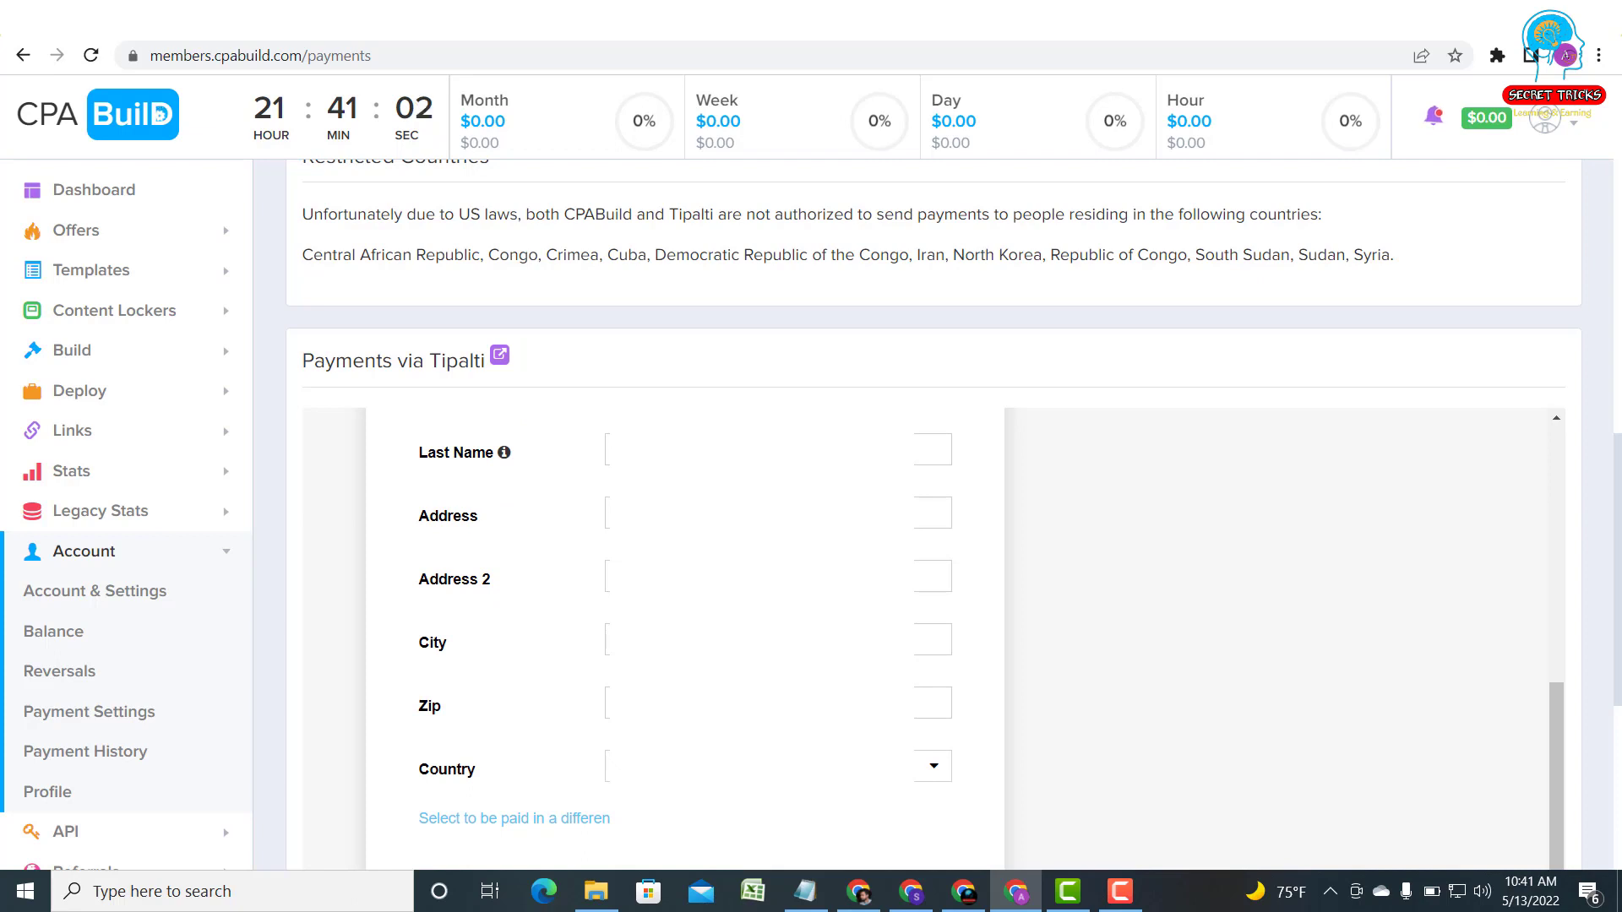
scroll(684, 633, down, 1)
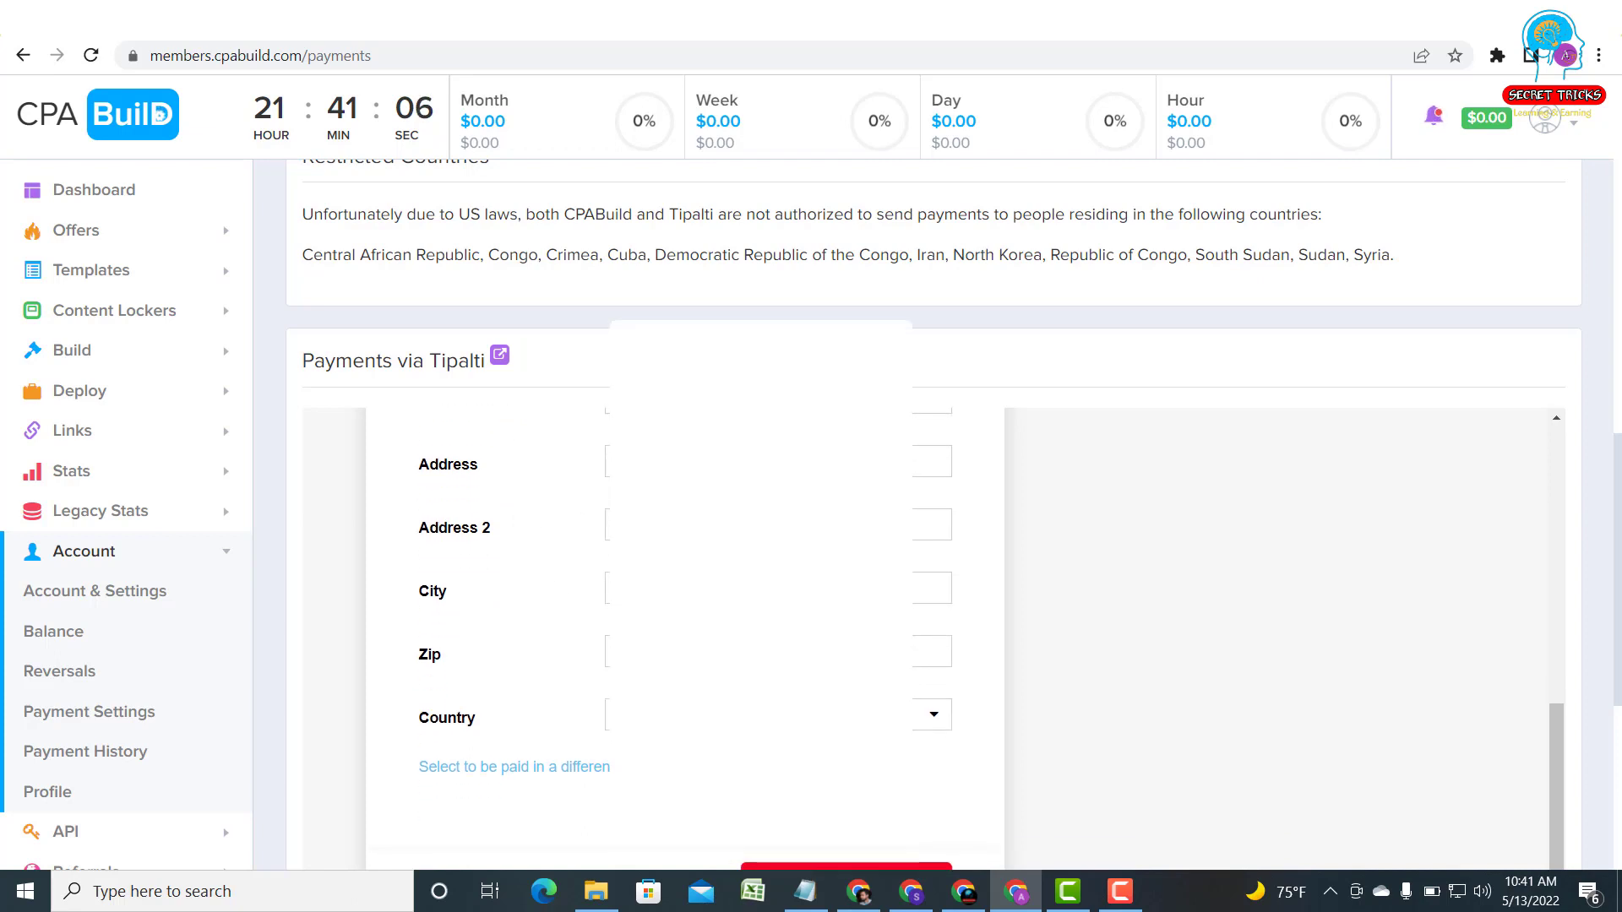
scroll(684, 634, down, 1)
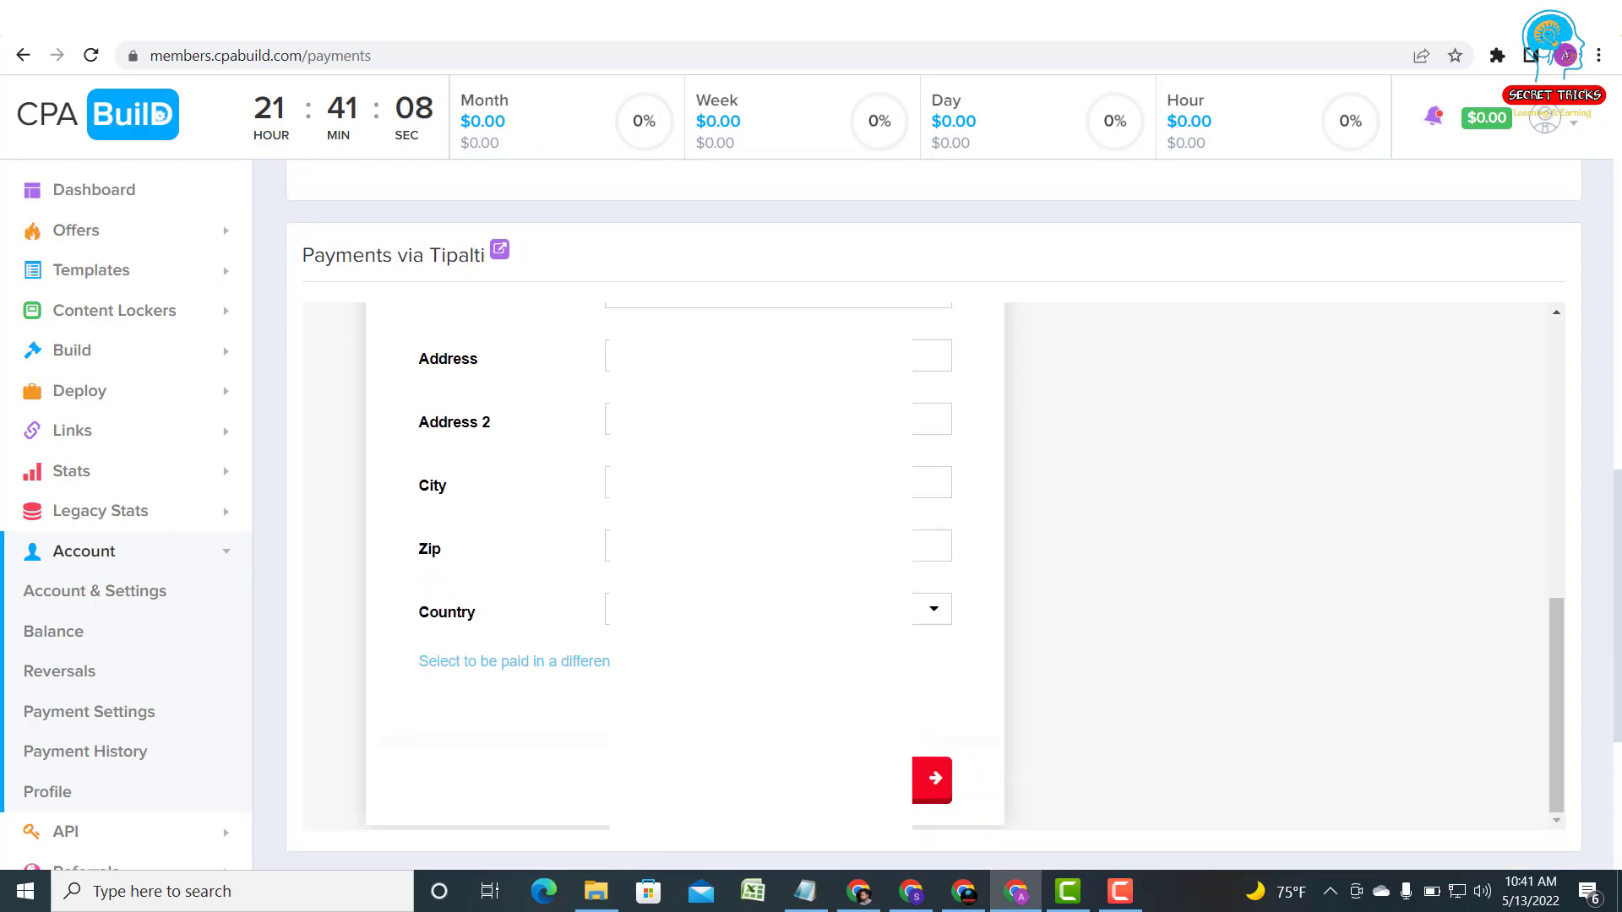
scroll(684, 591, down, 1)
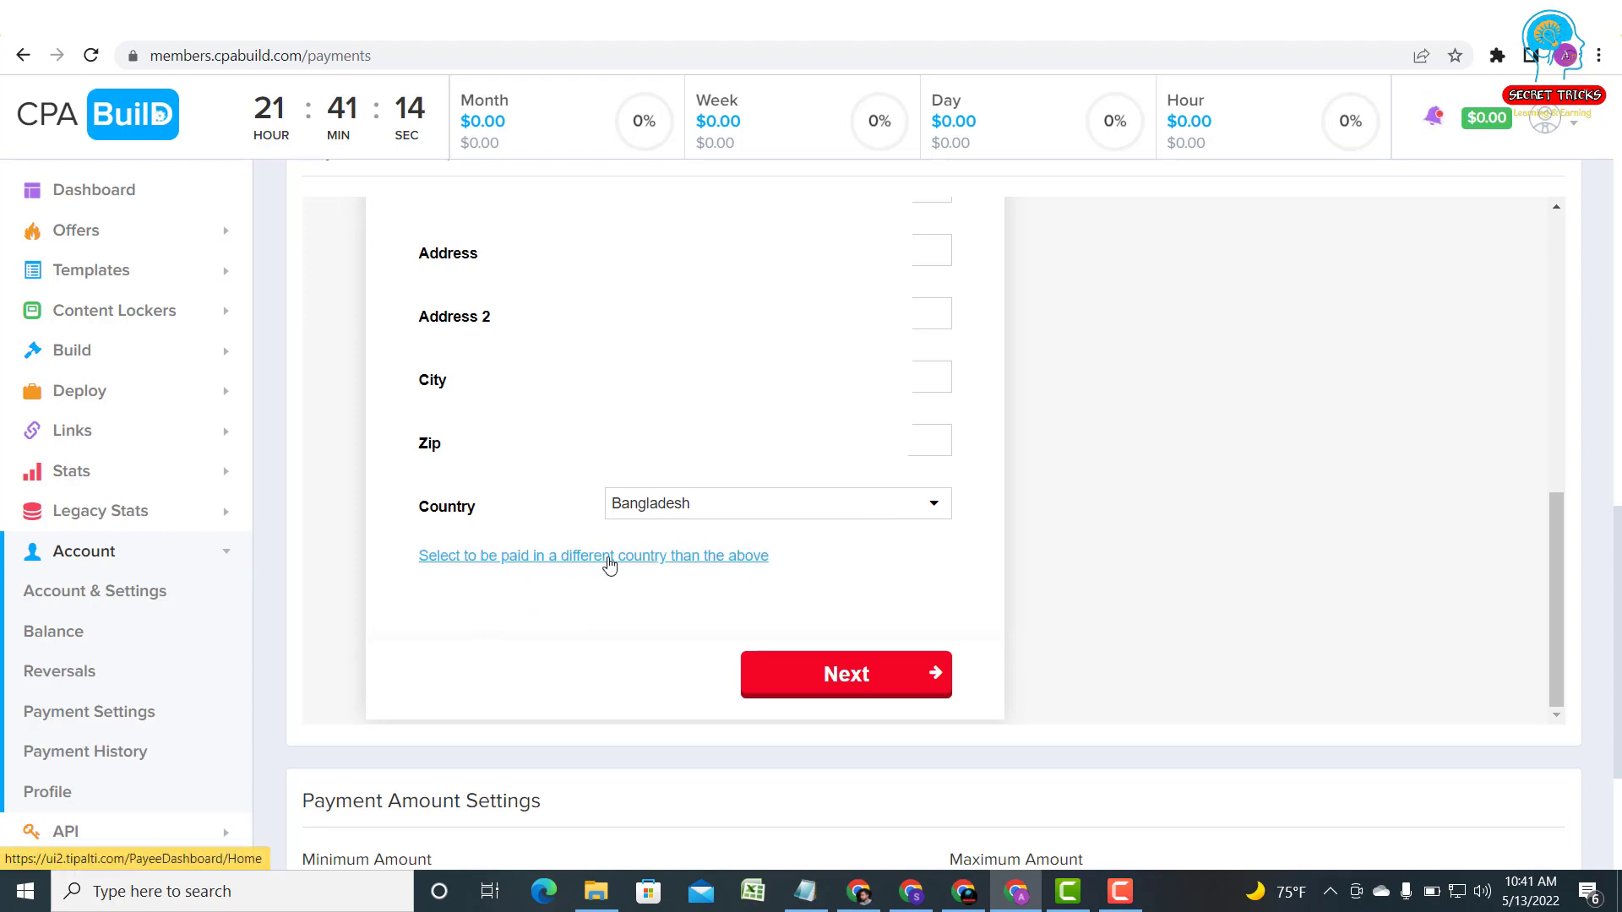
click(701, 558)
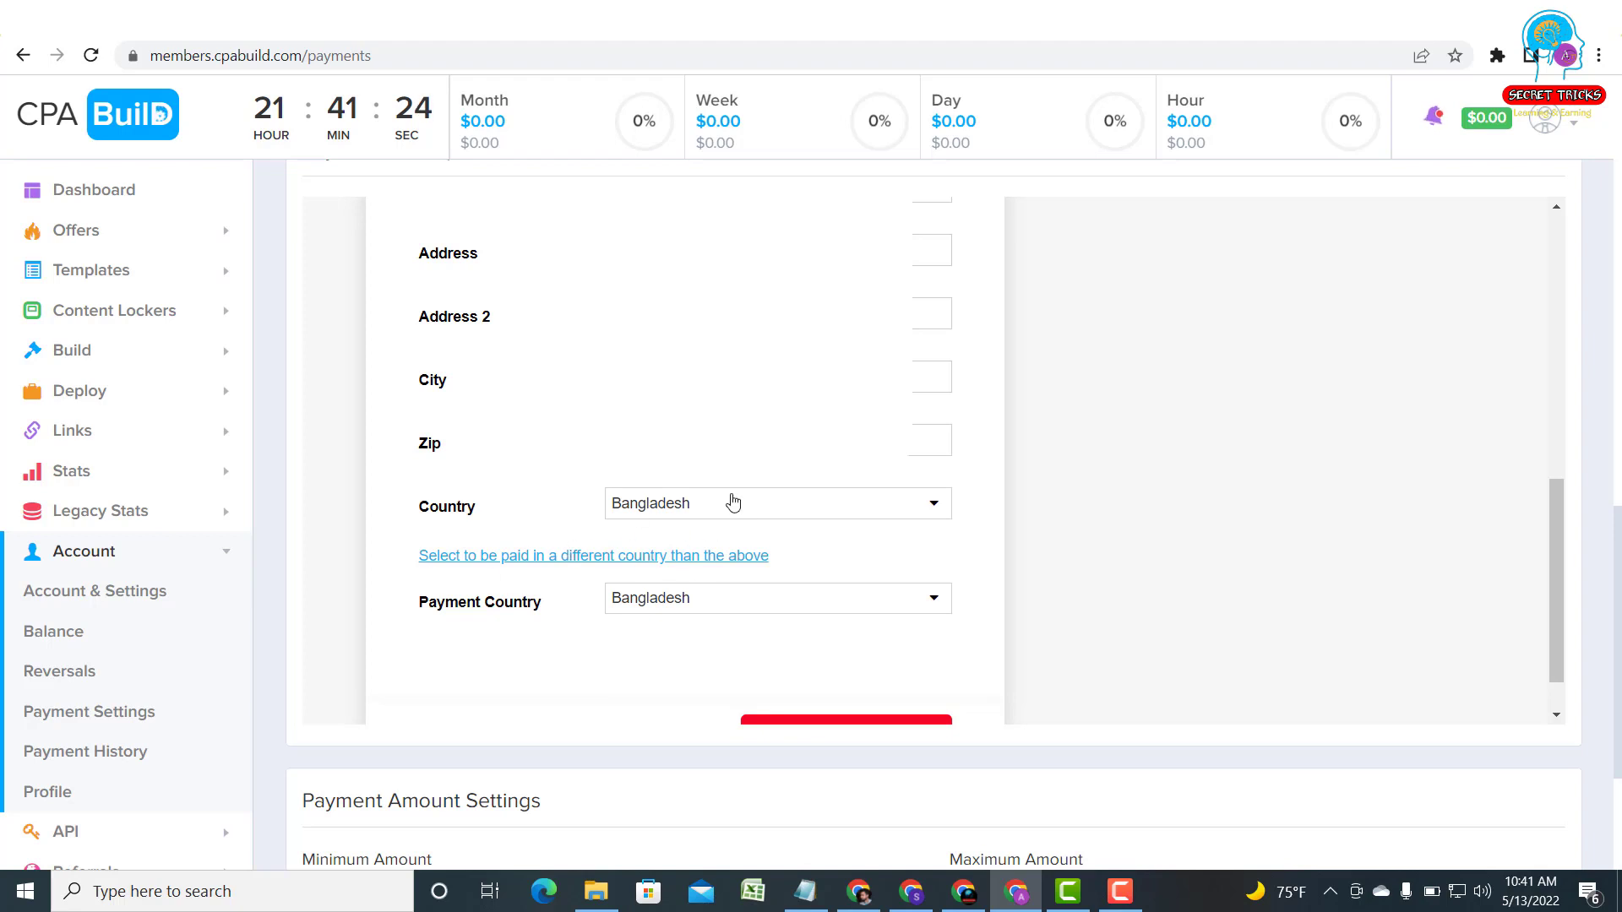
Set the payment country to United States in the Tipalti address form.
click(655, 602)
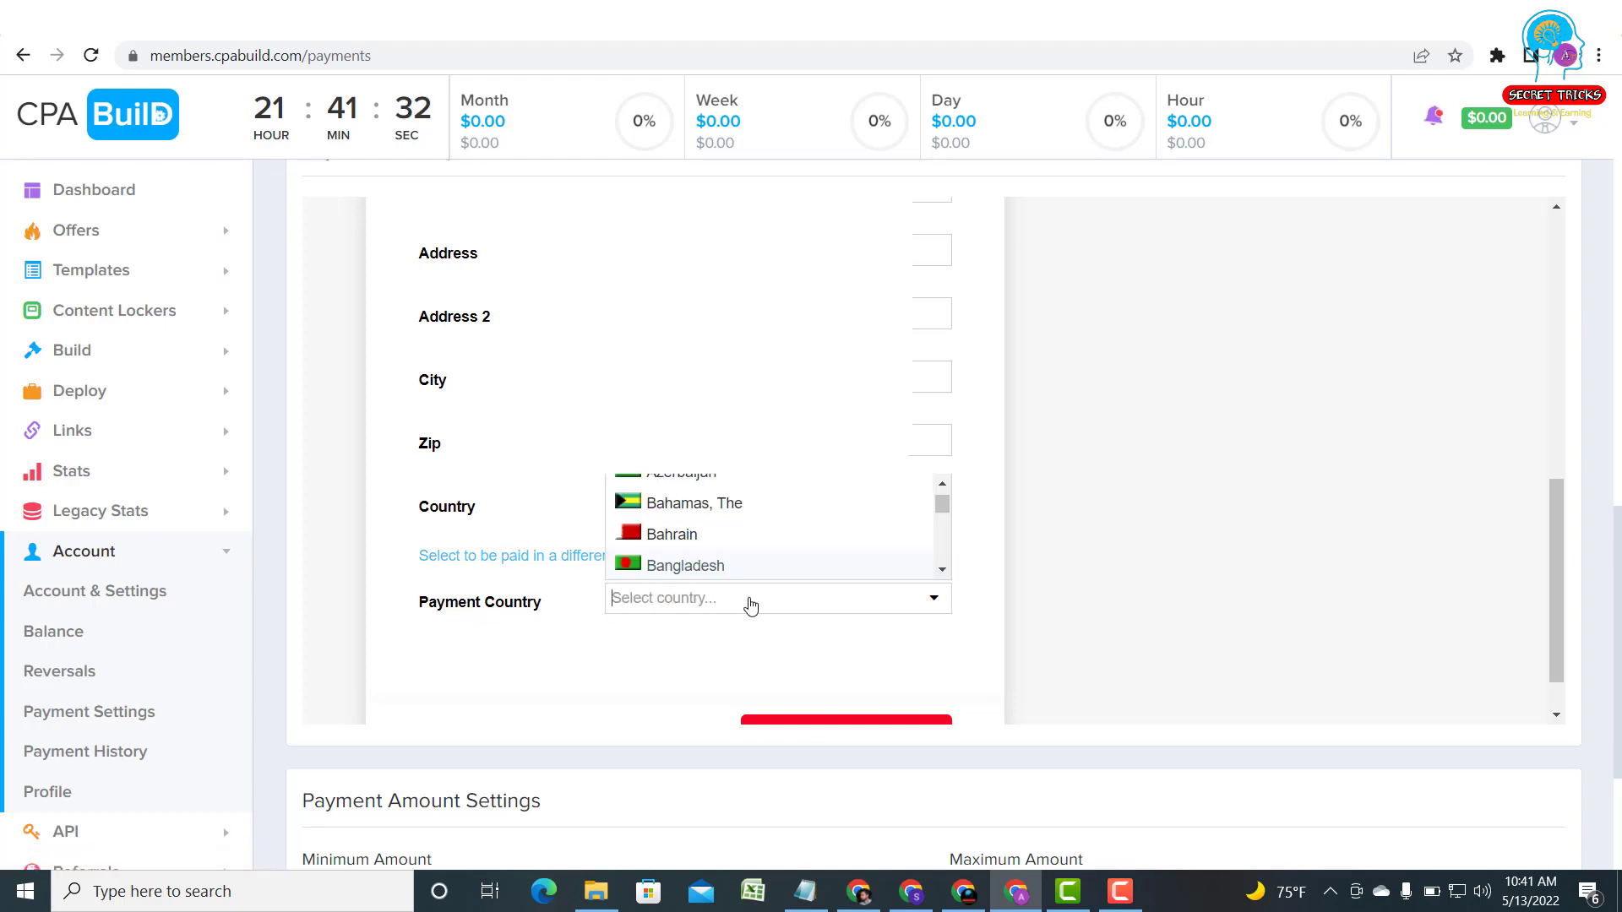
scroll(764, 532, down, 3)
scroll(826, 523, down, 20)
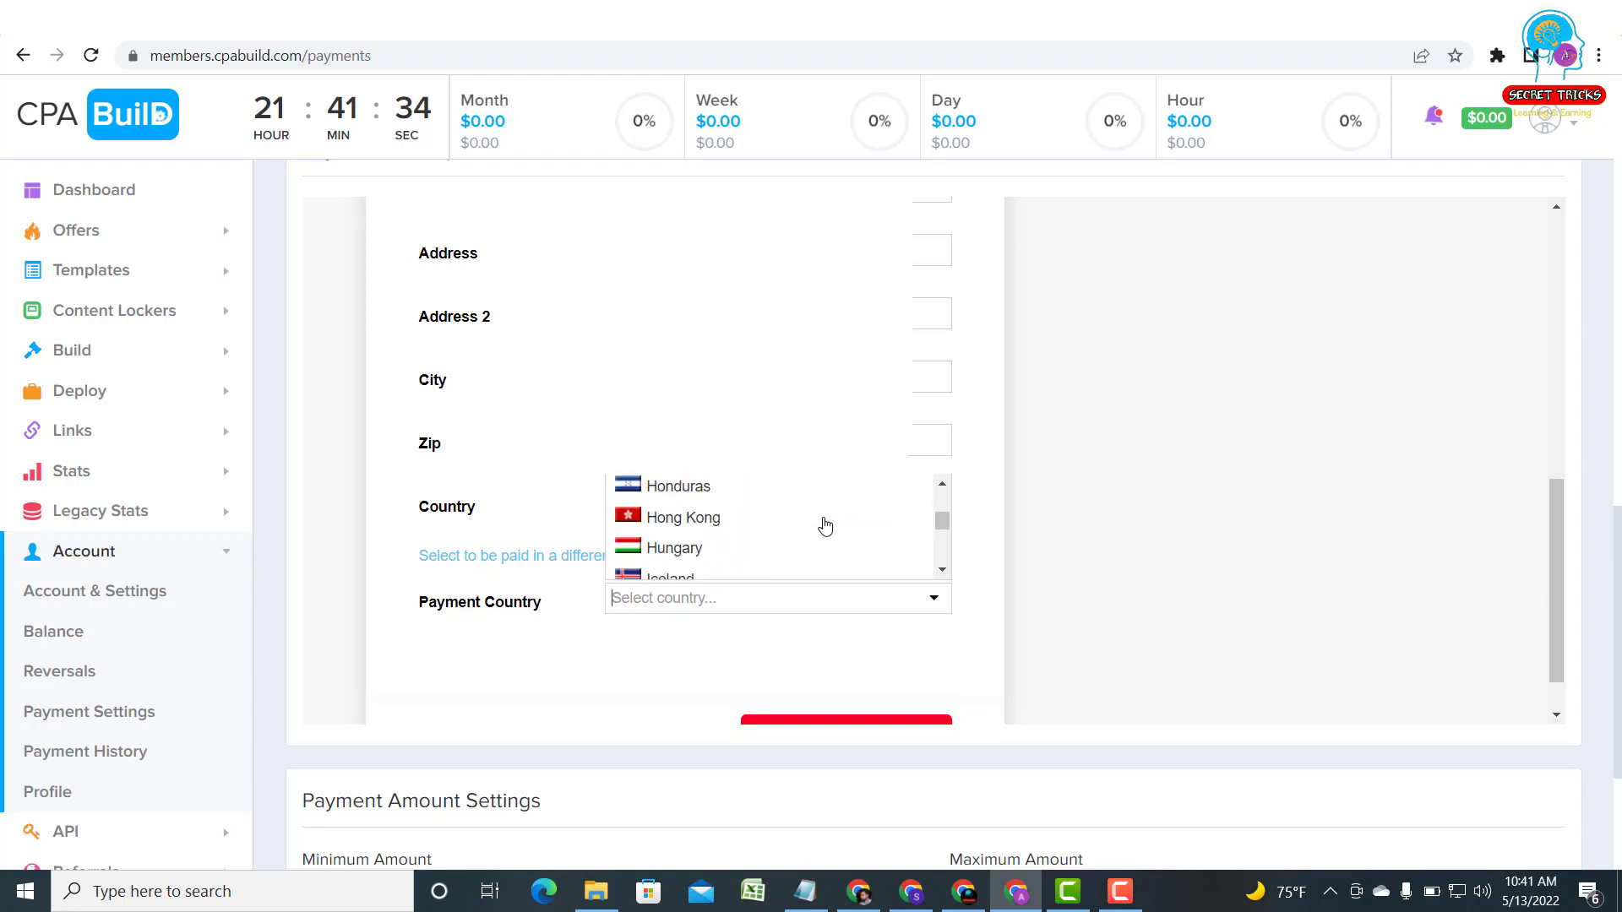
scroll(830, 522, down, 20)
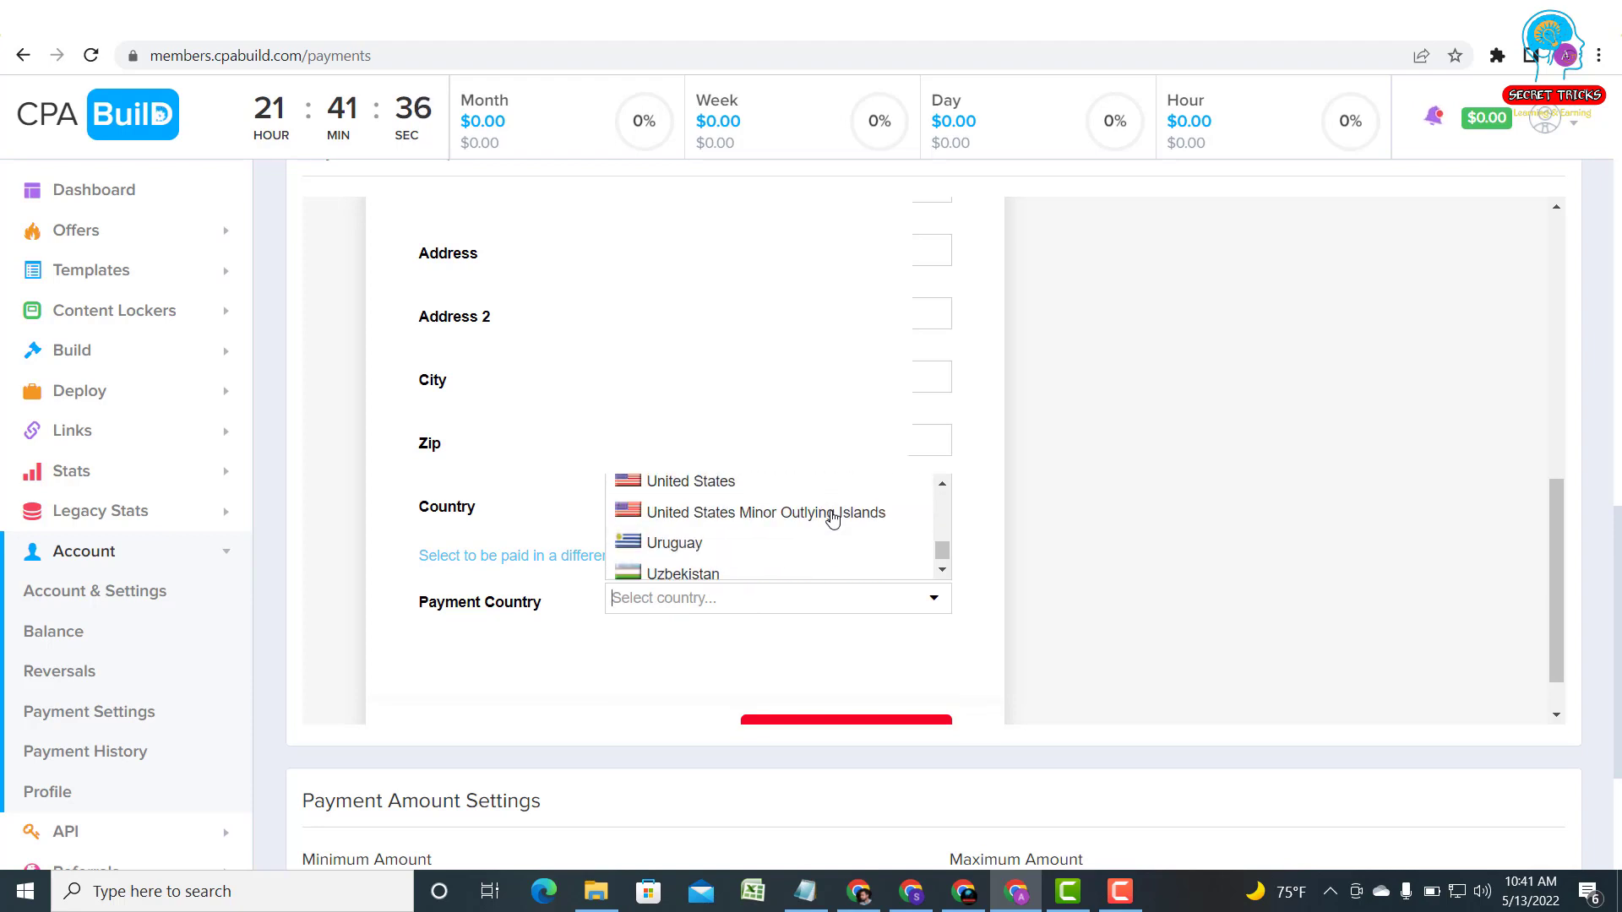
scroll(781, 530, up, 3)
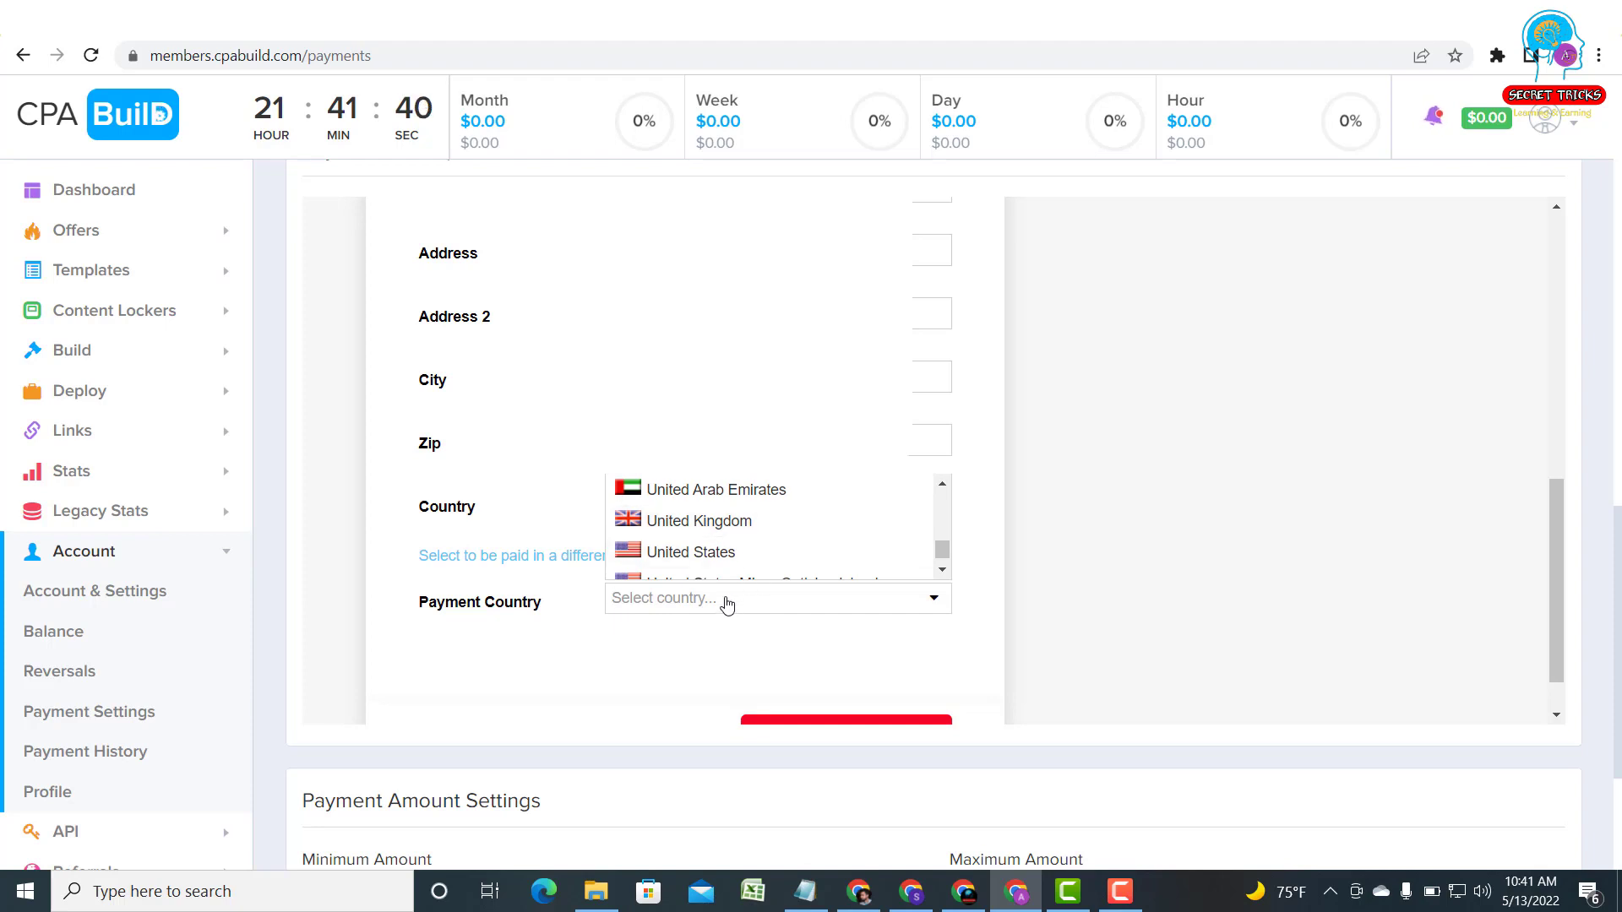
text(u)
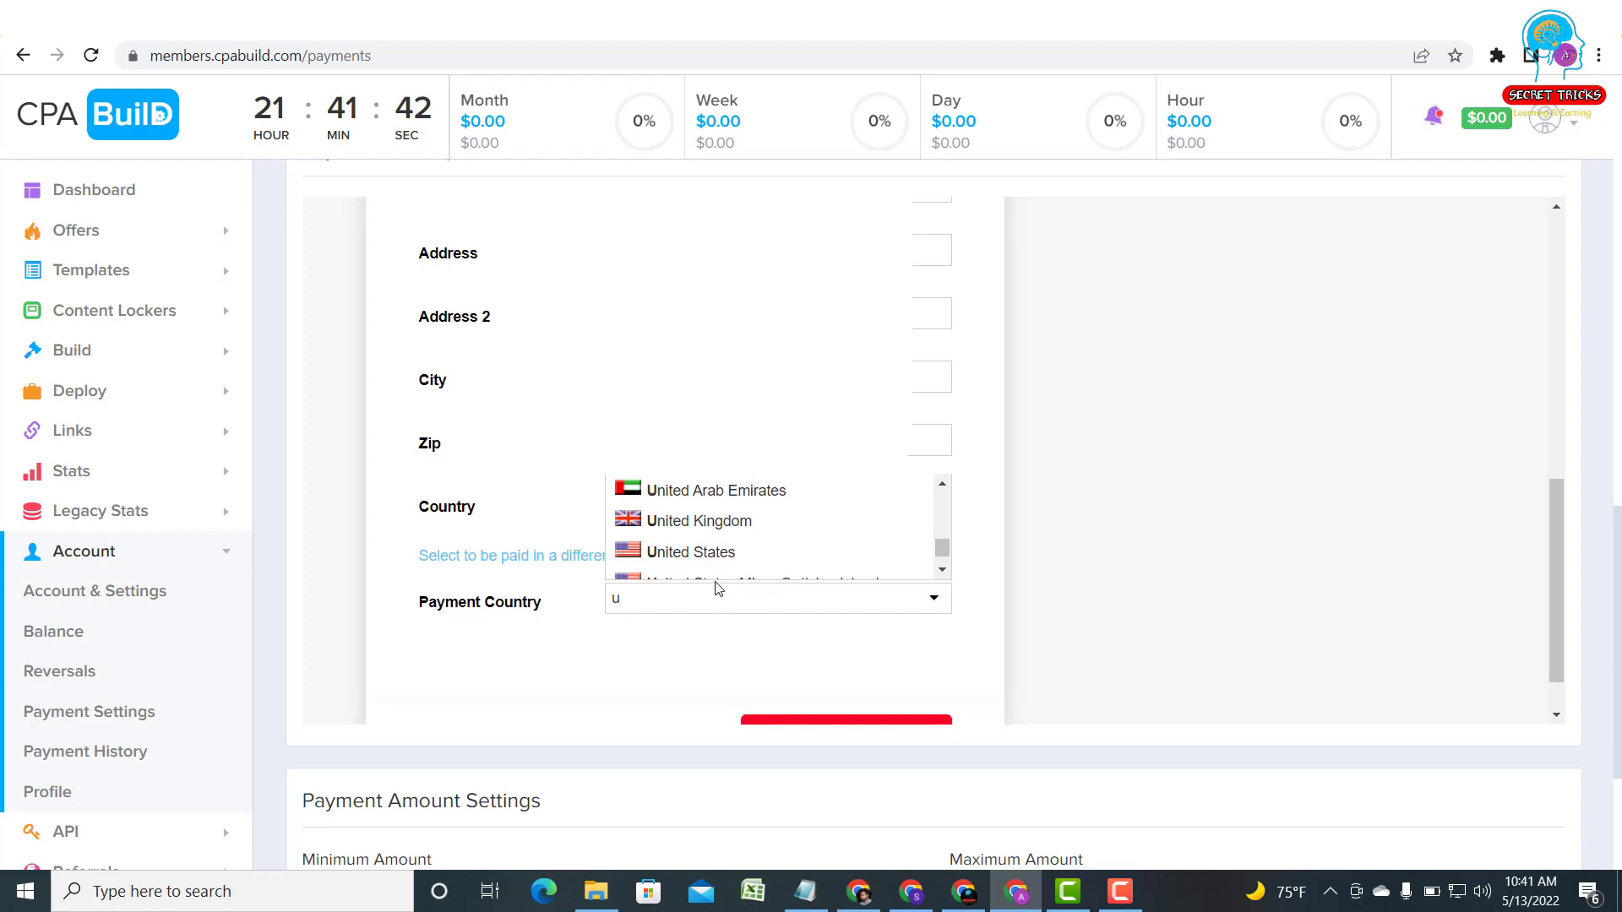
click(728, 558)
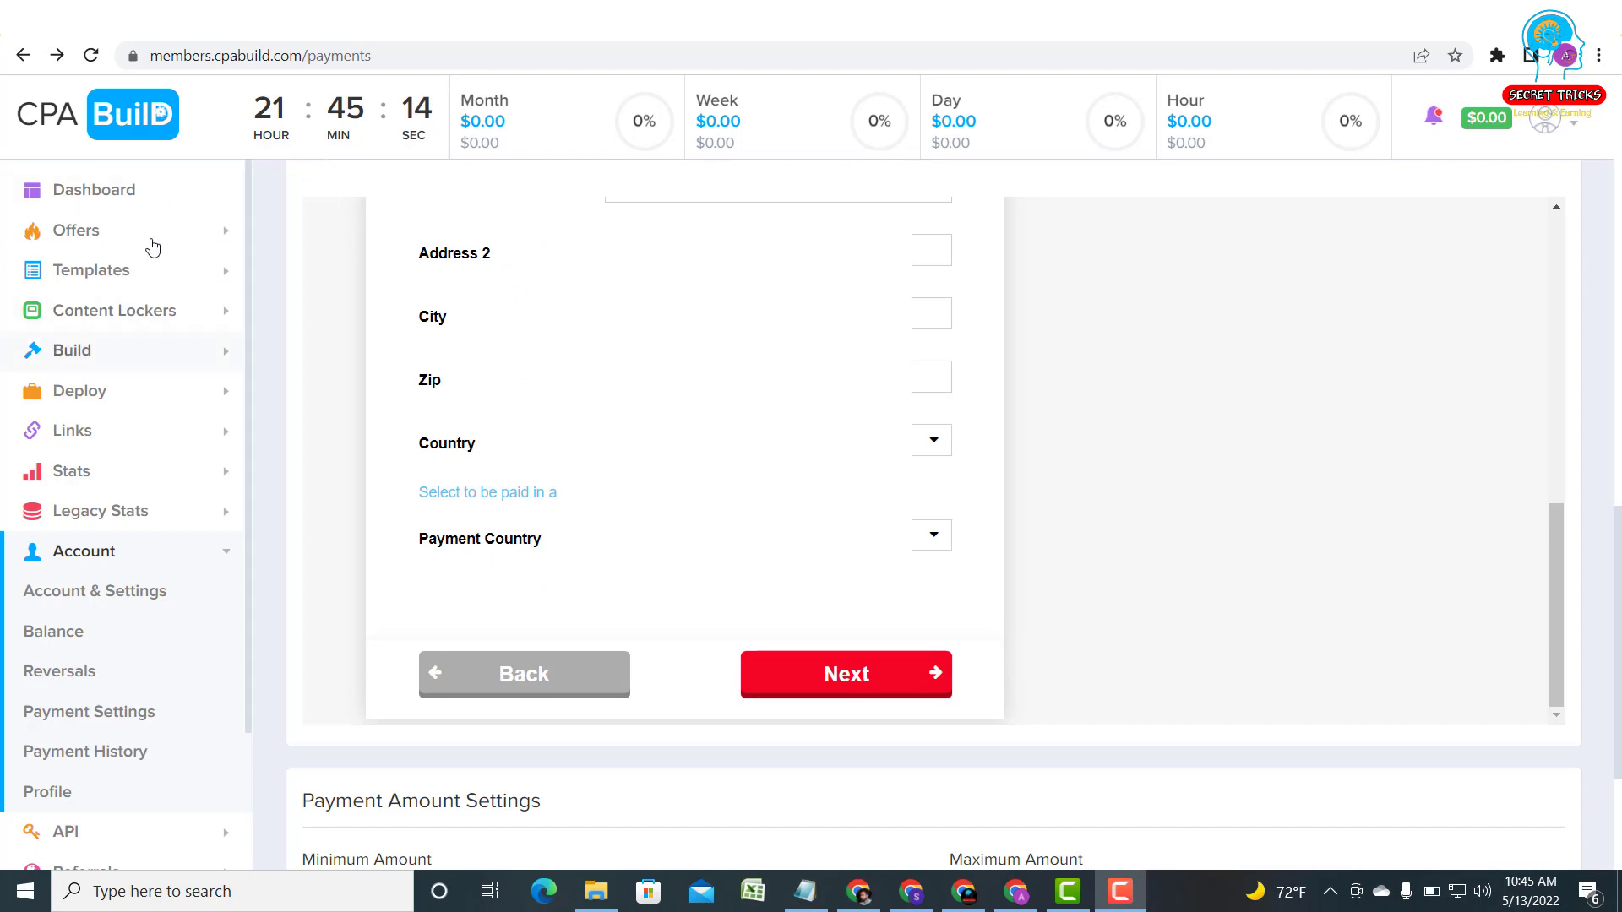
Open the CPABuild inbox and address a new message to the site admin.
key(alt+Right)
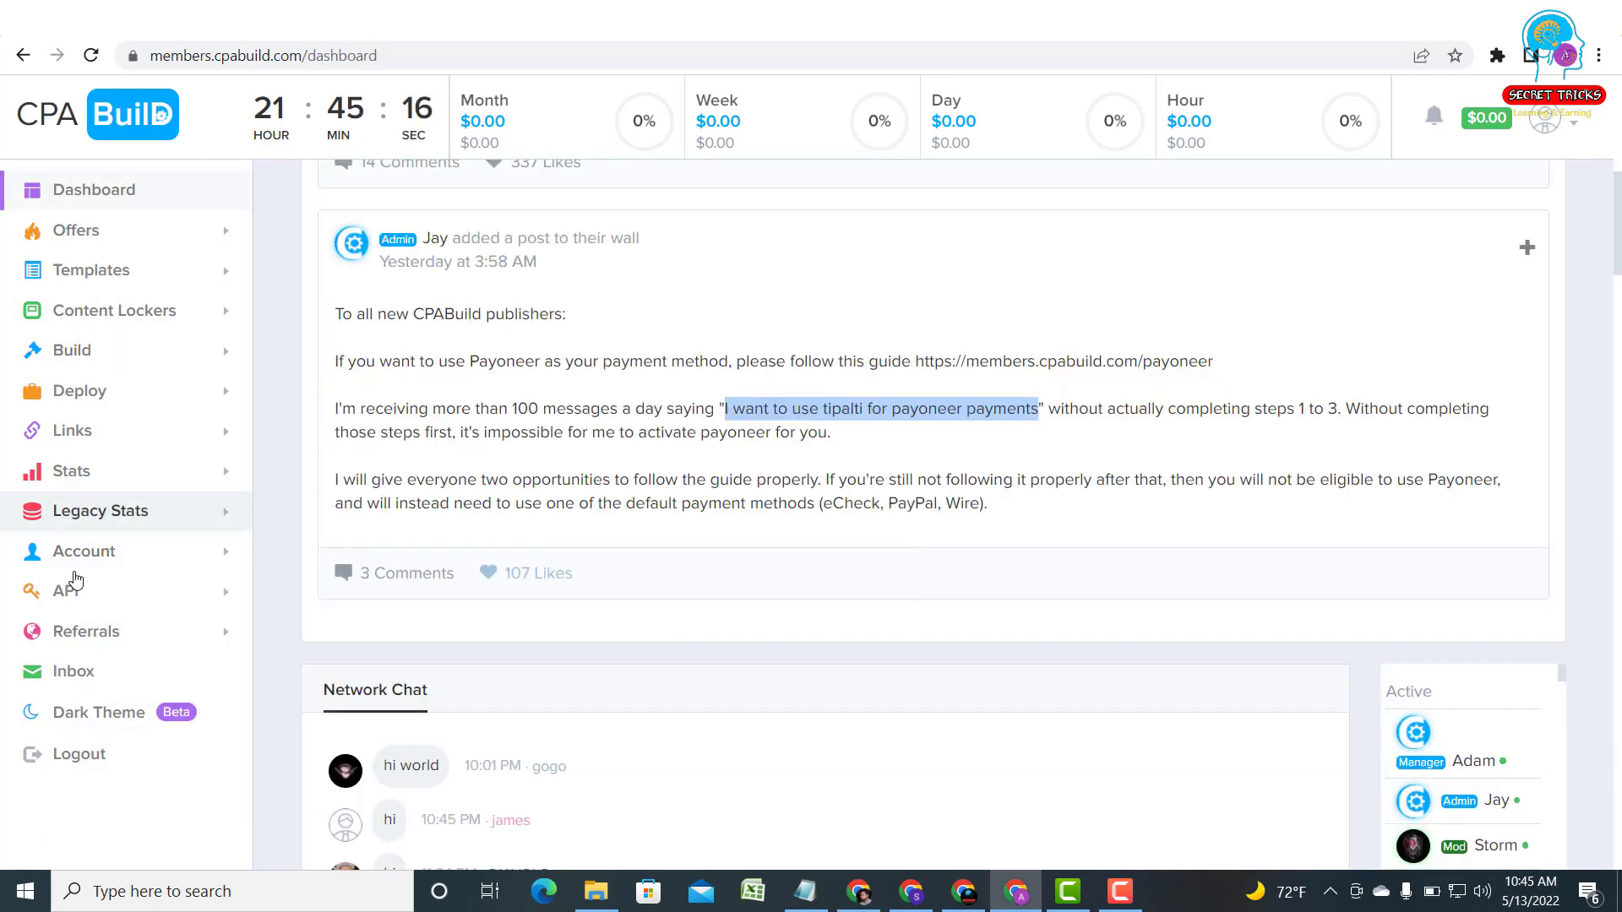
click(73, 669)
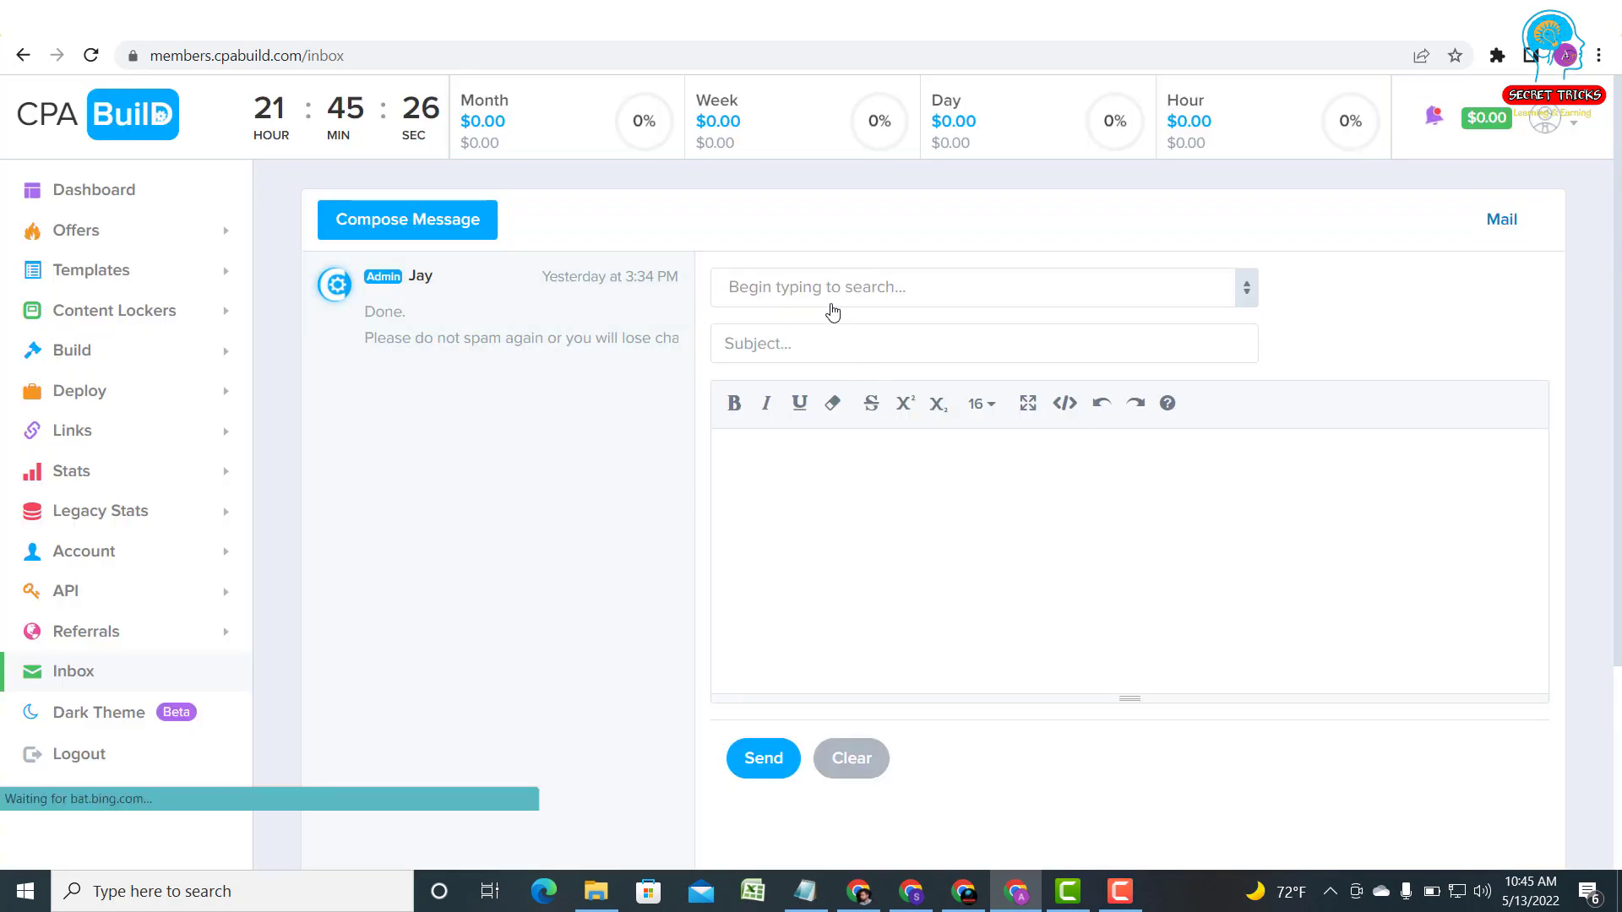
click(865, 304)
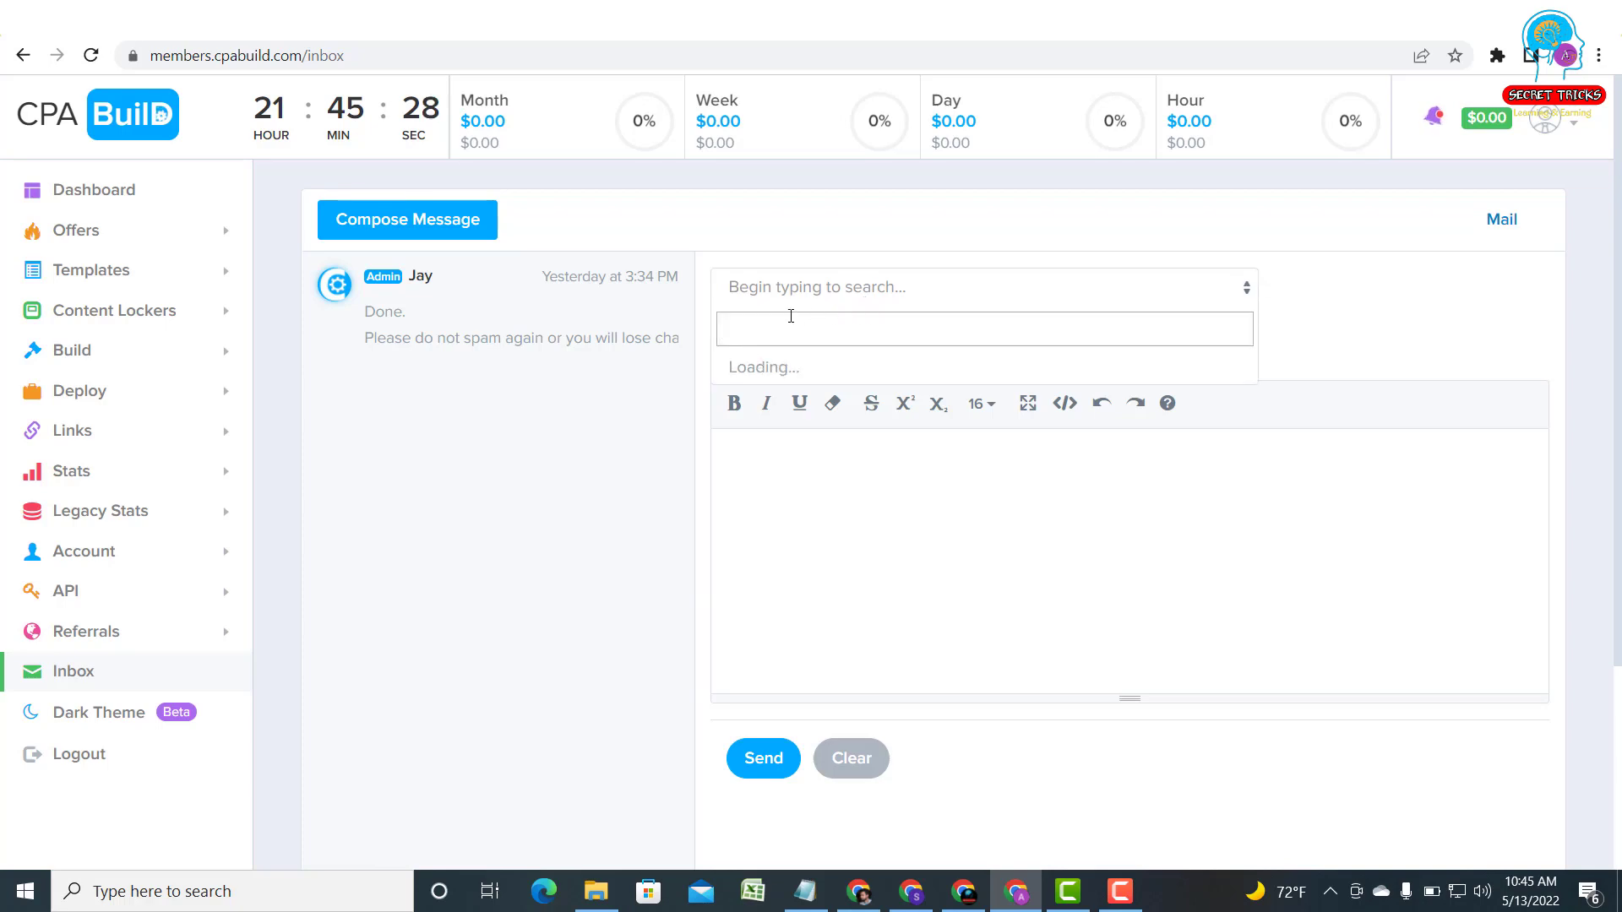
click(786, 378)
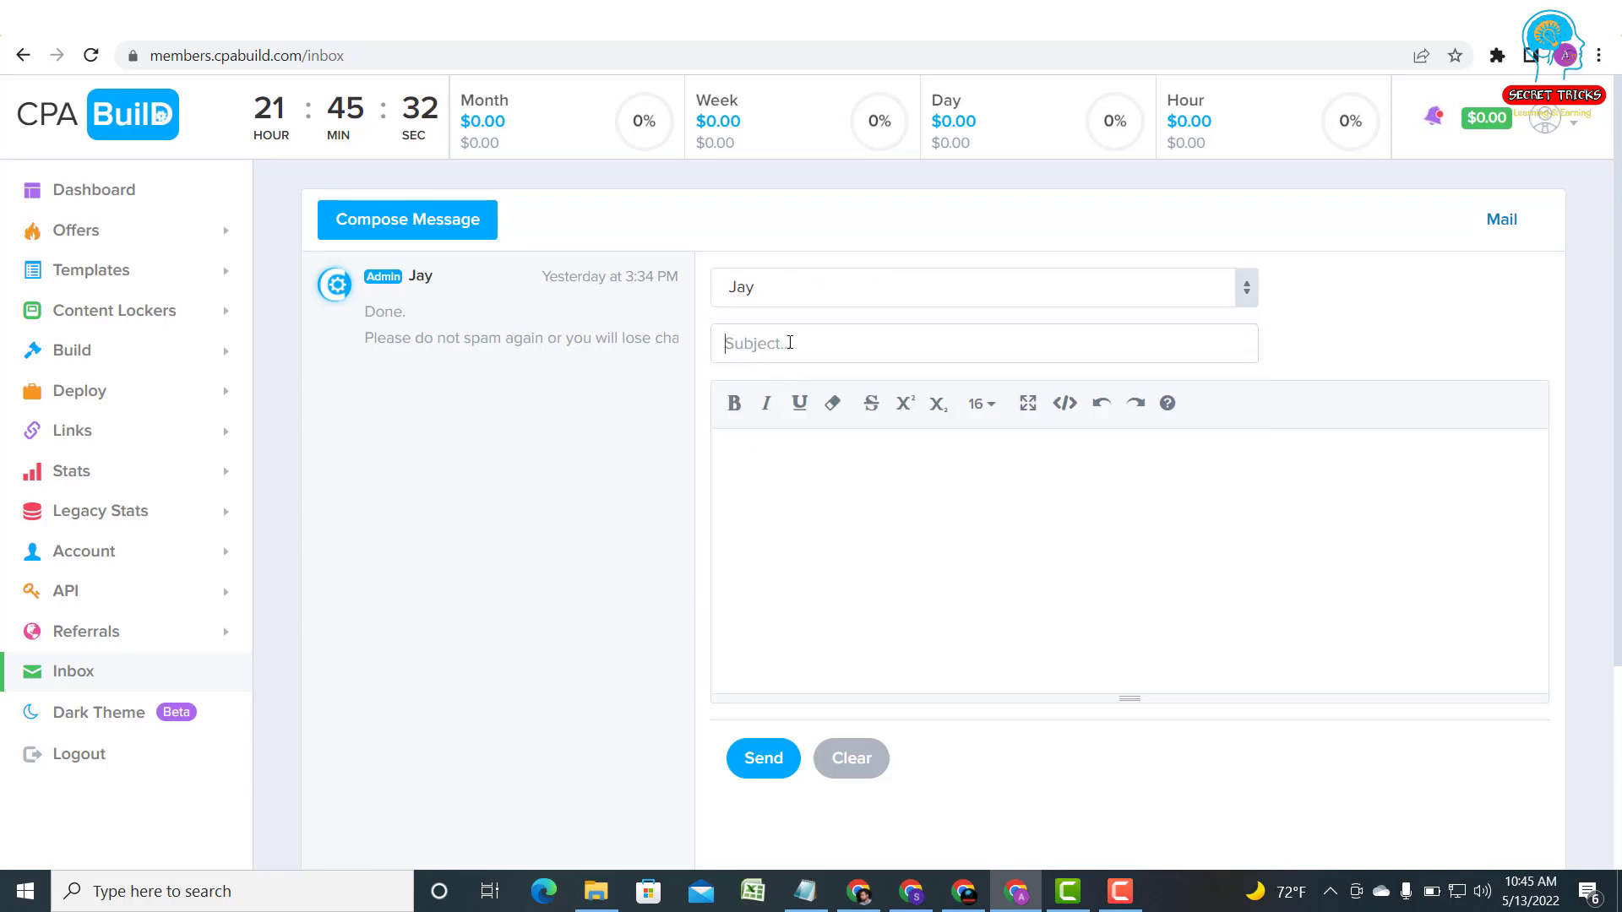
Enter "tipalti" as the subject and "I want to use tipalti for payoneer payments" as the message body.
click(790, 343)
text(t)
text(y)
text(t)
text(i)
click(771, 445)
right_click(775, 448)
click(828, 608)
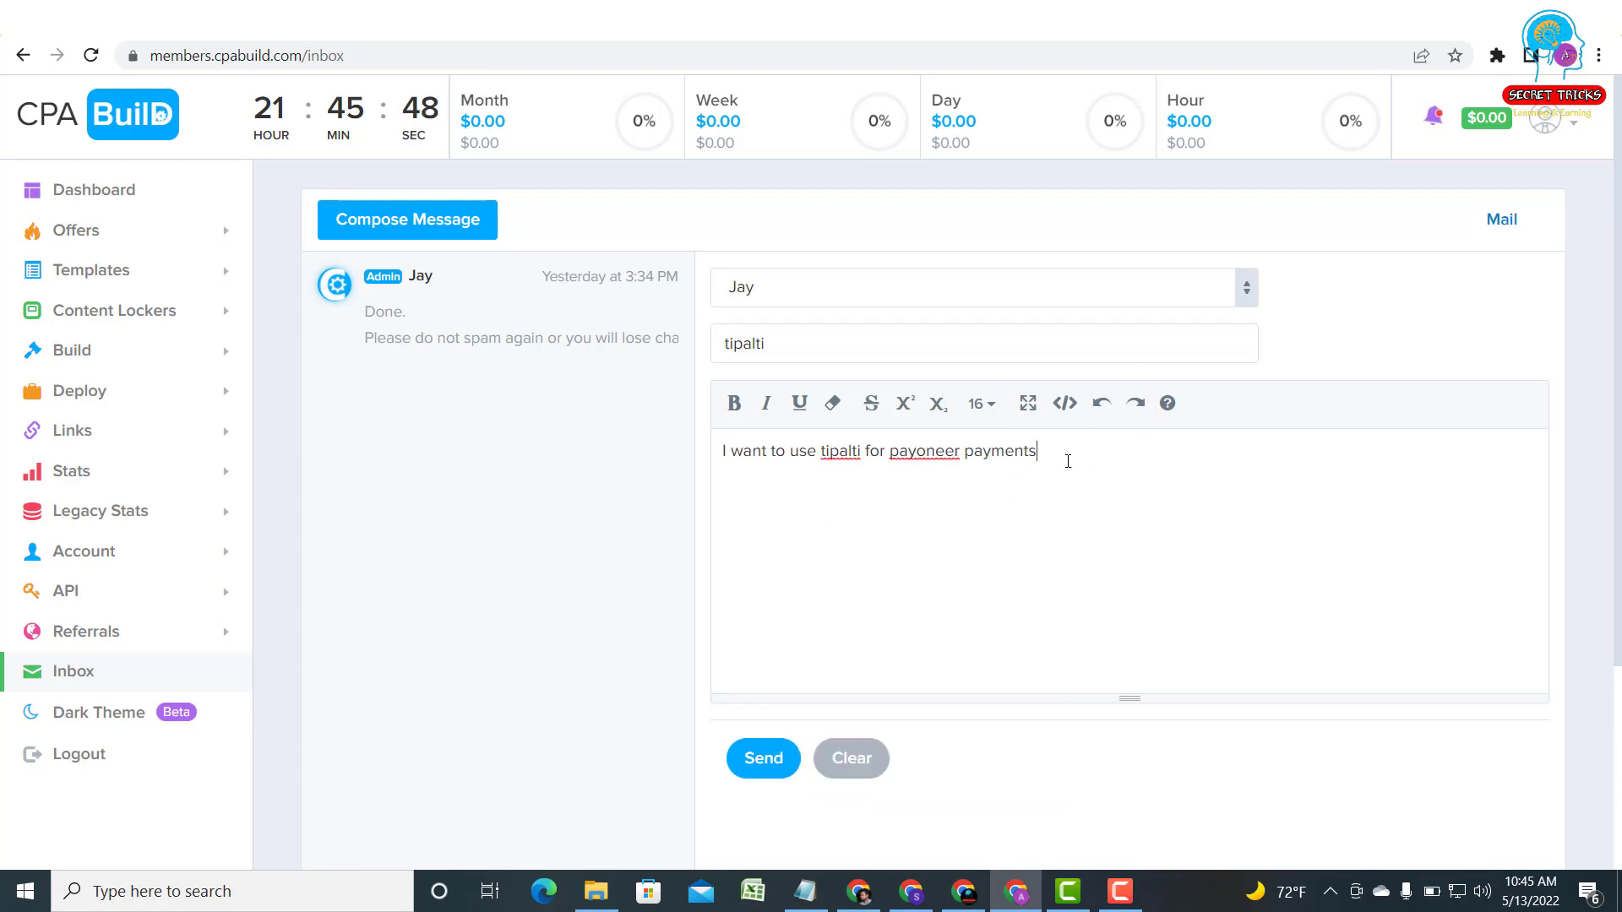
Review the drafted message text and open the admin's earlier reply in the inbox.
drag(1068, 461, 734, 453)
click(812, 511)
drag(633, 337, 362, 311)
click(455, 314)
click(460, 381)
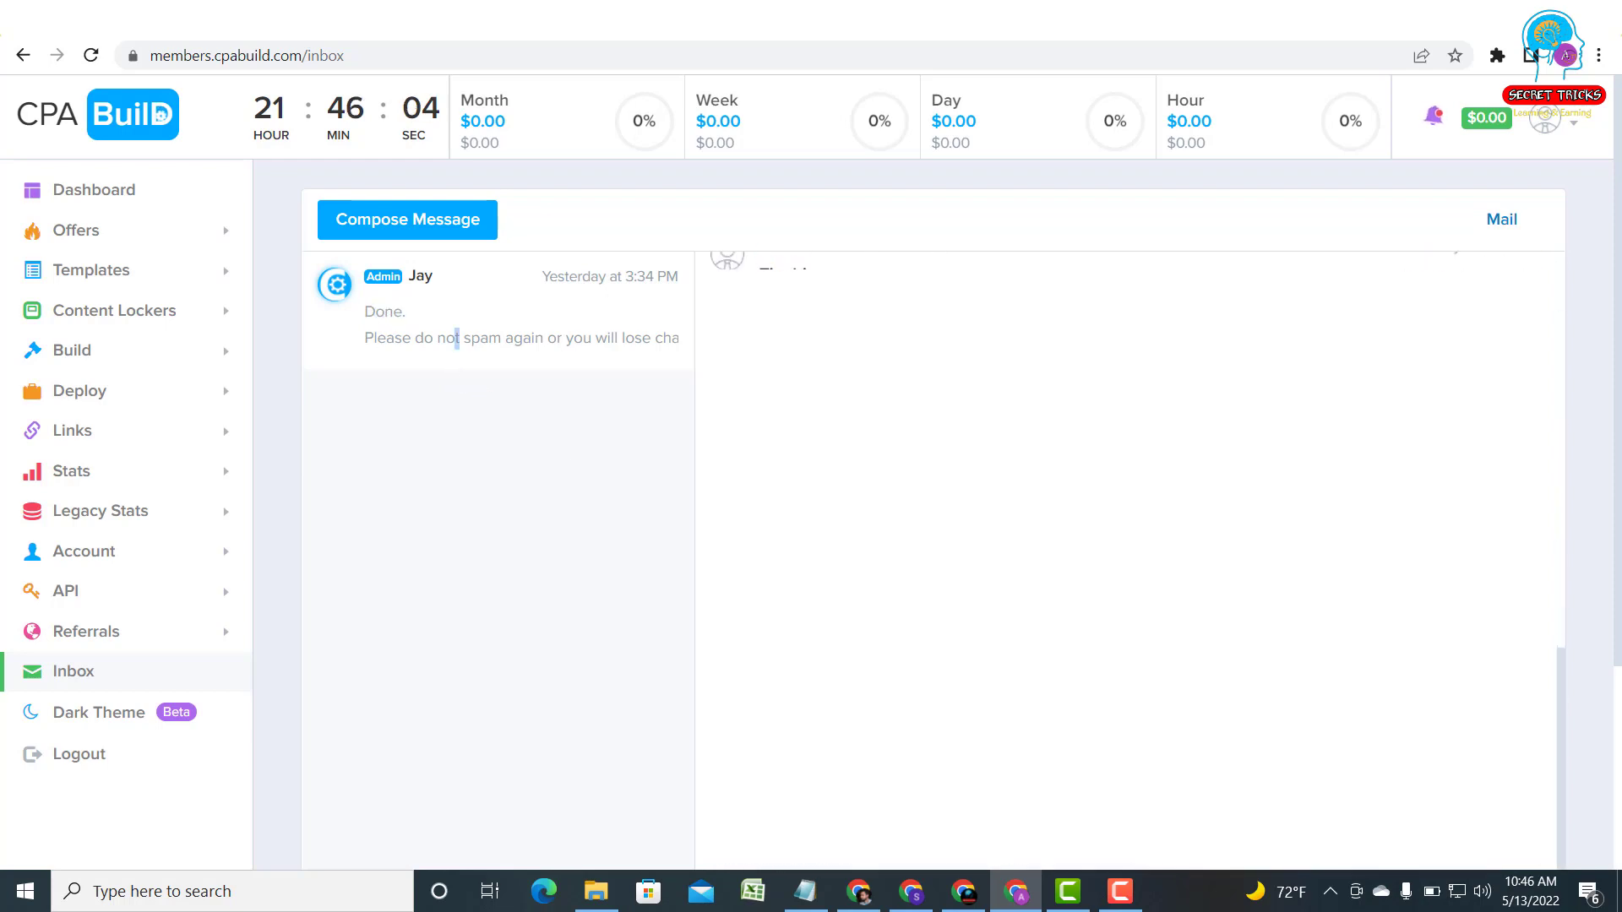
scroll(457, 338, down, 1)
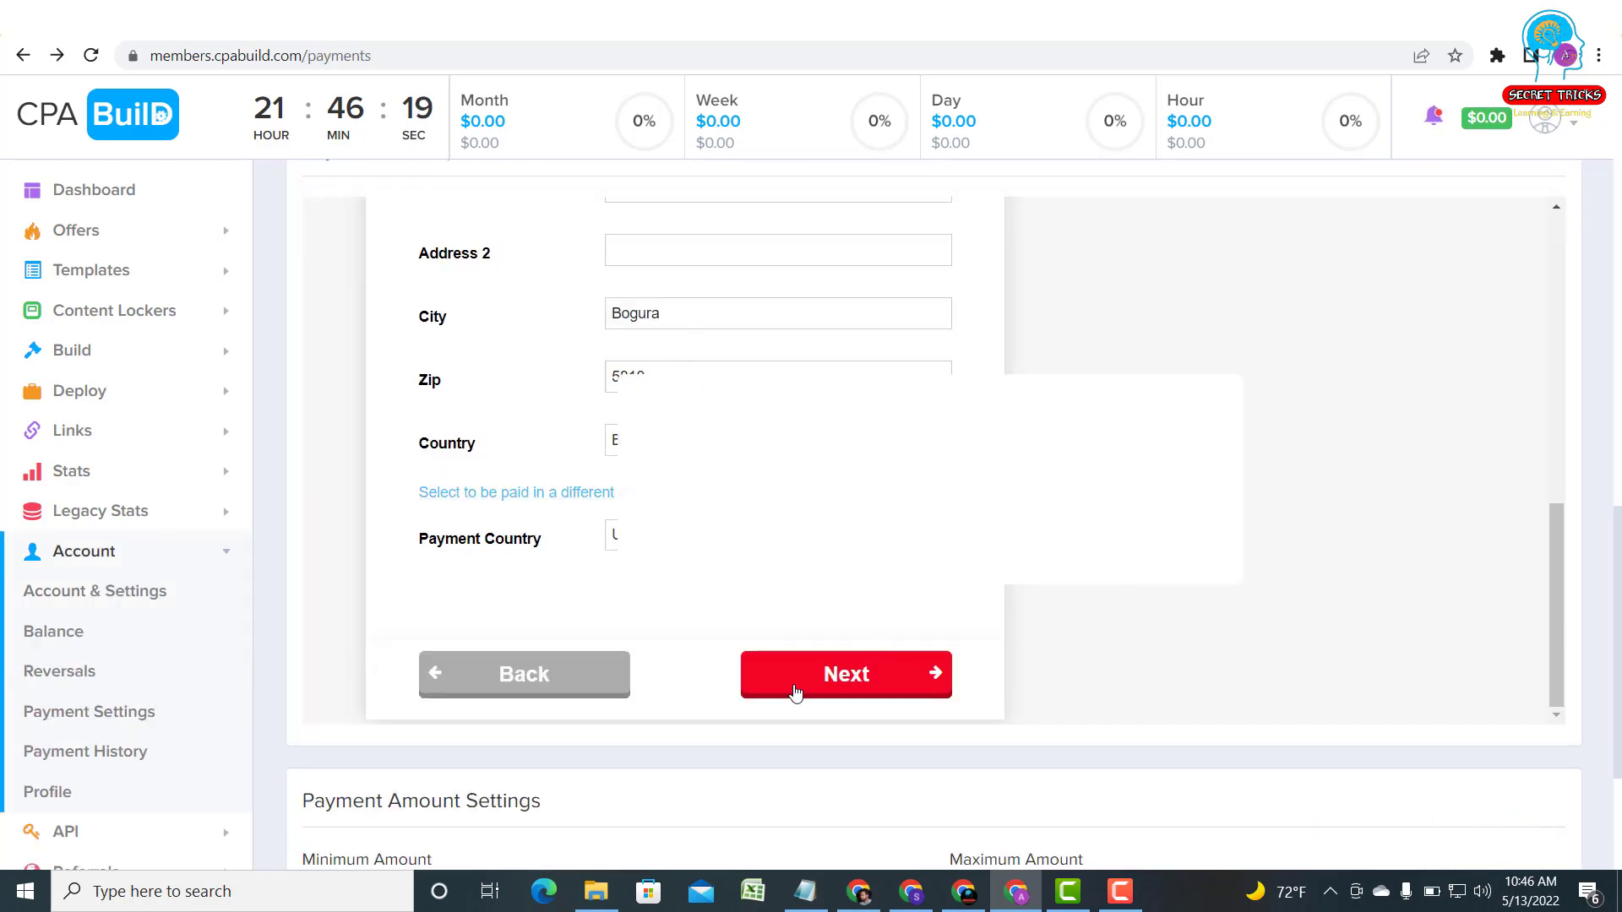
Submit and confirm the address details in the Tipalti form, and examine the fields of the payment method stage.
click(853, 682)
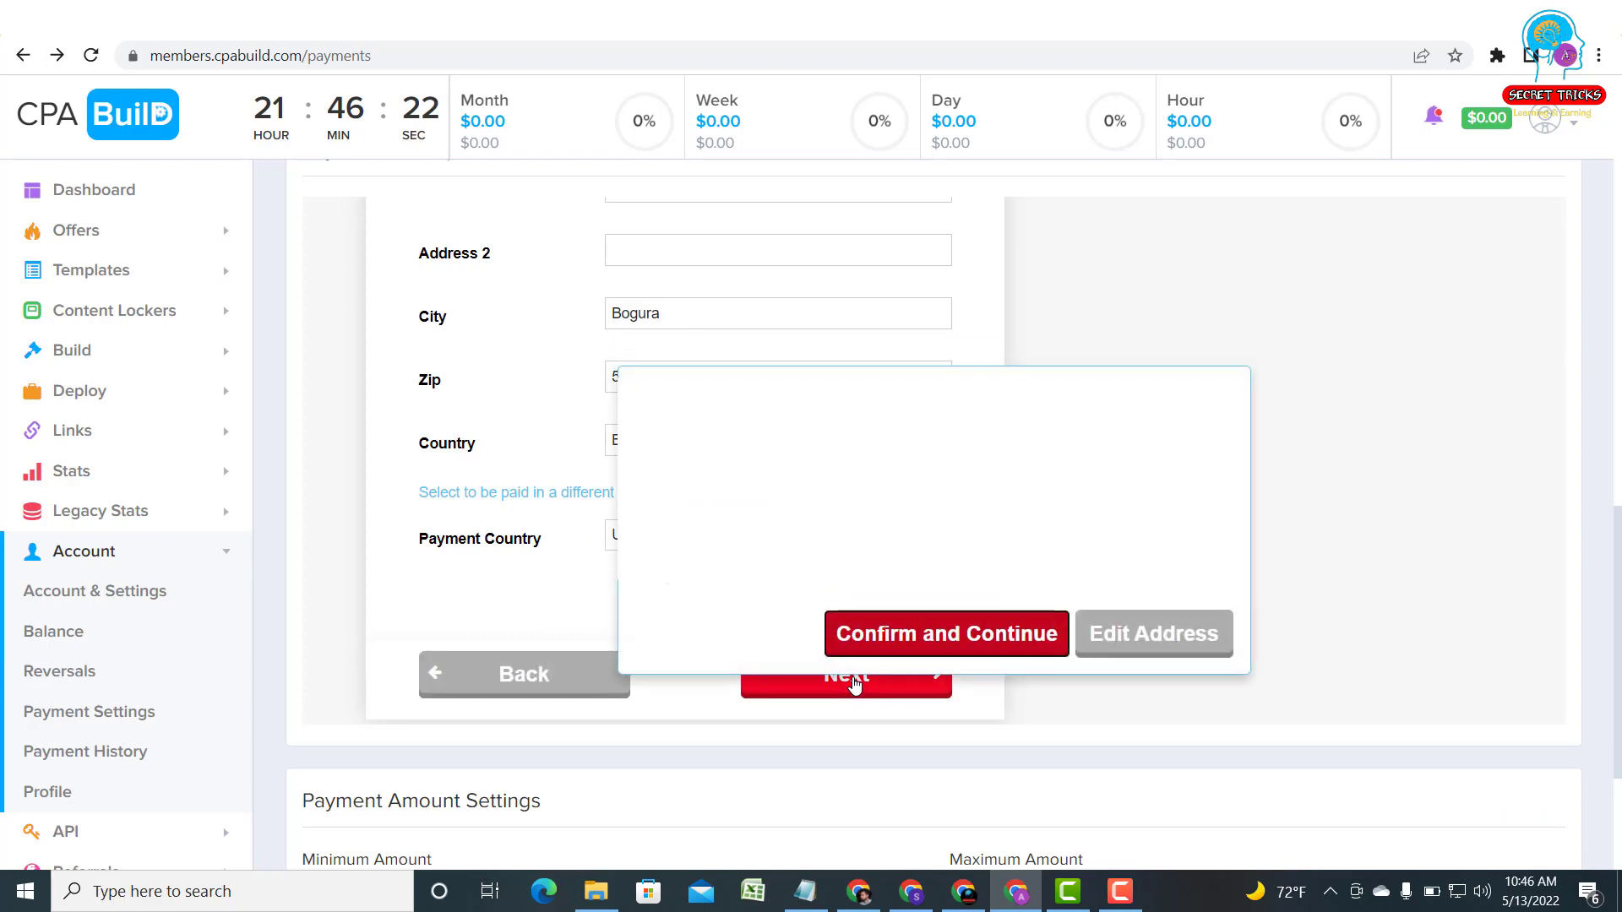
click(901, 635)
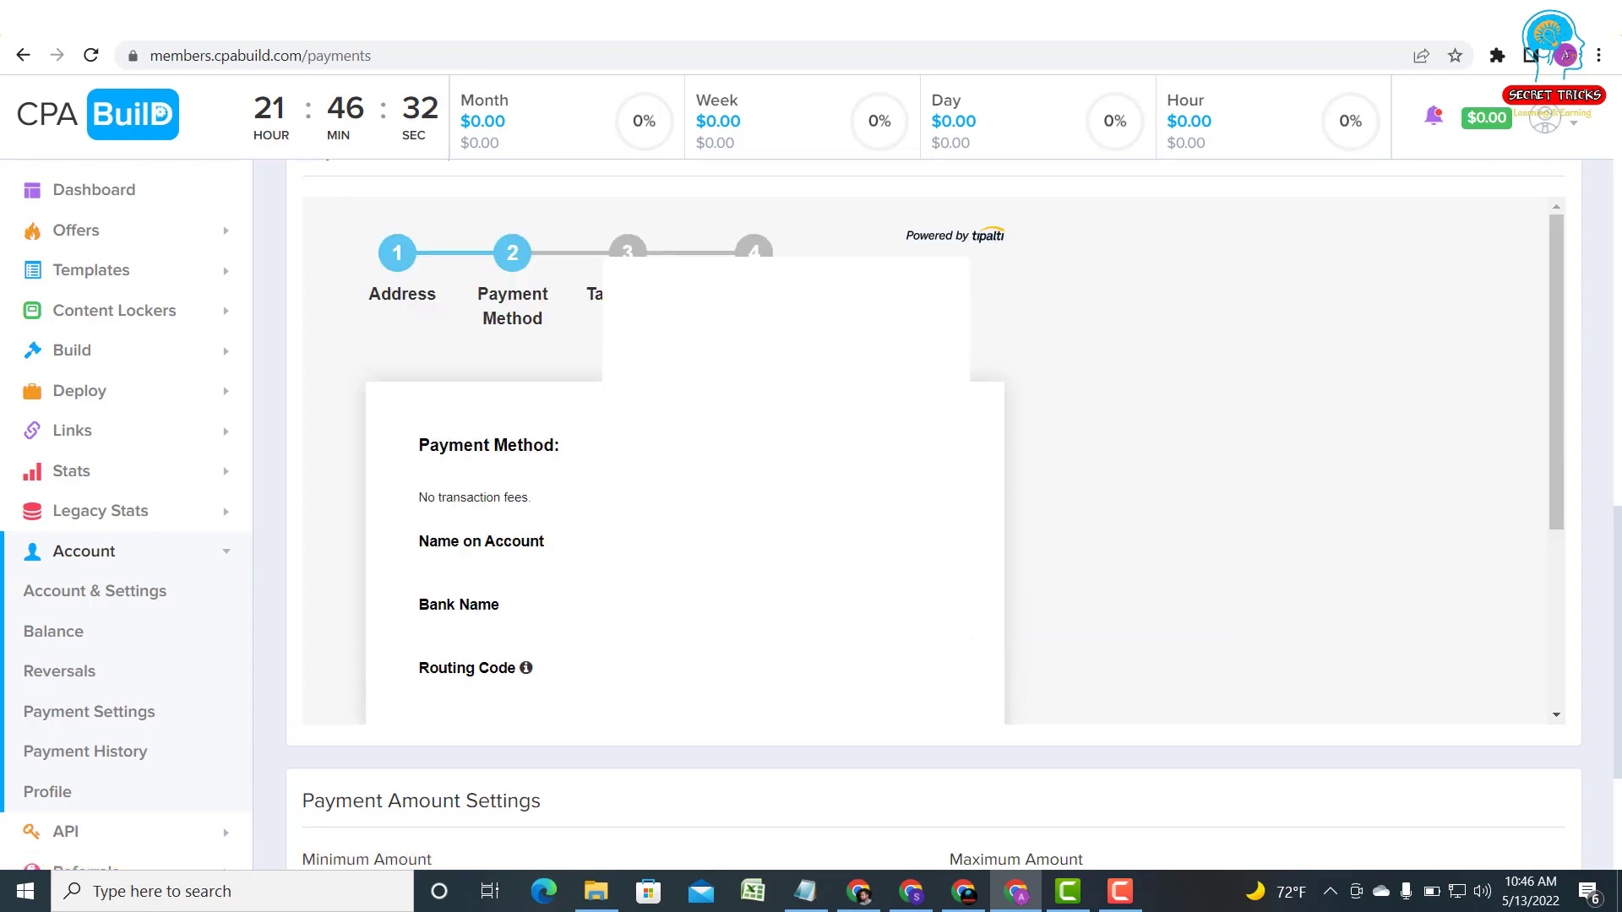
scroll(929, 461, down, 1)
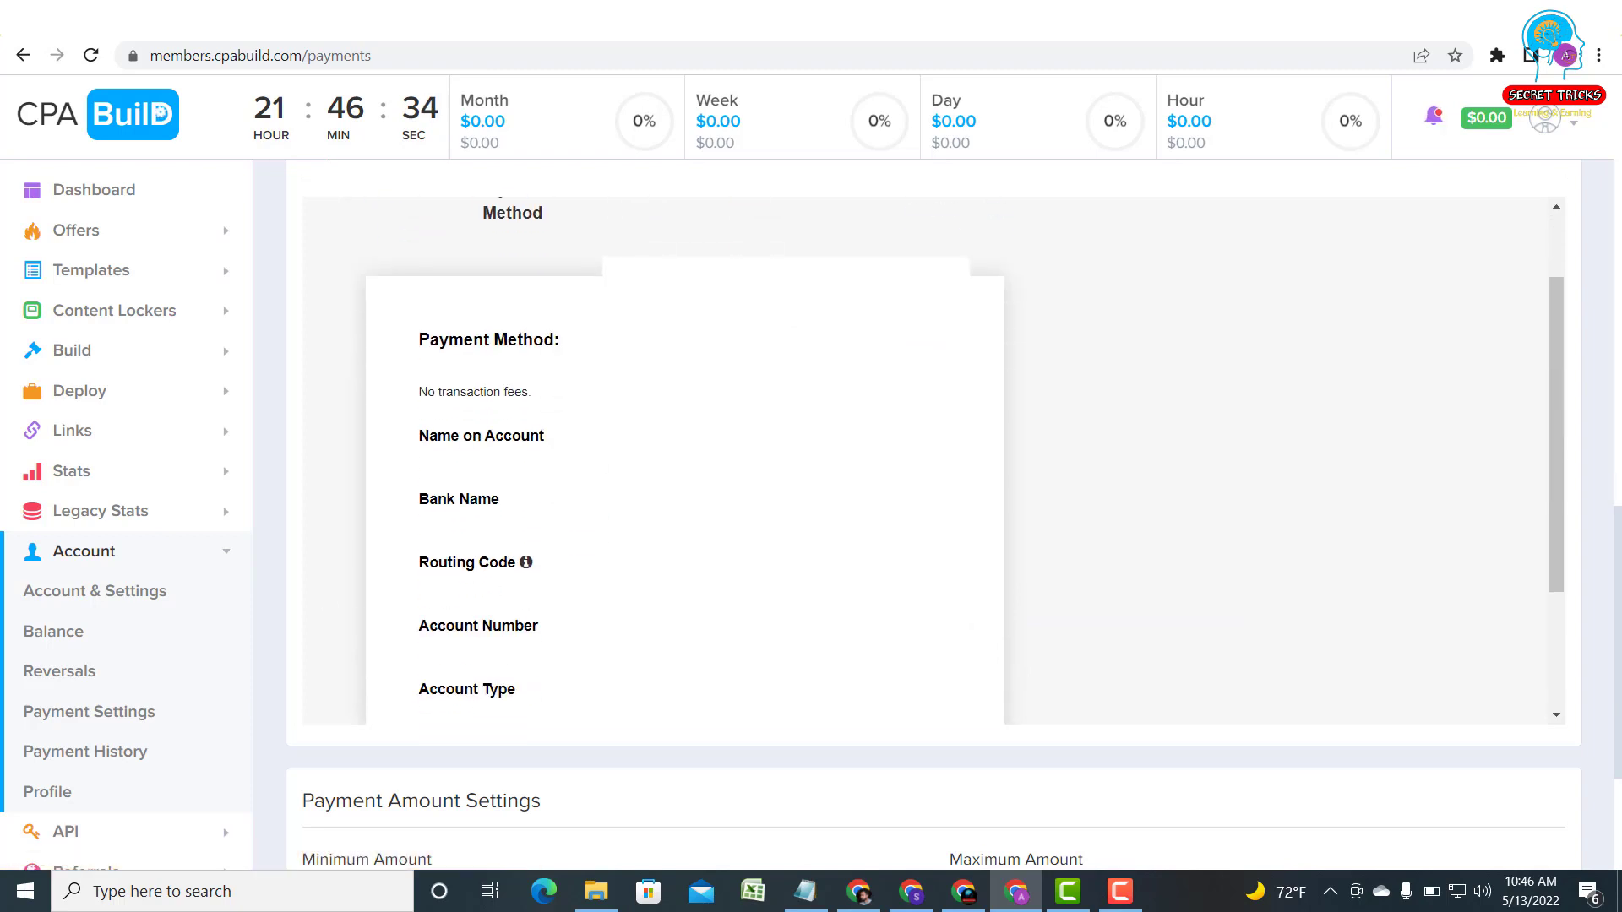
scroll(929, 461, down, 1)
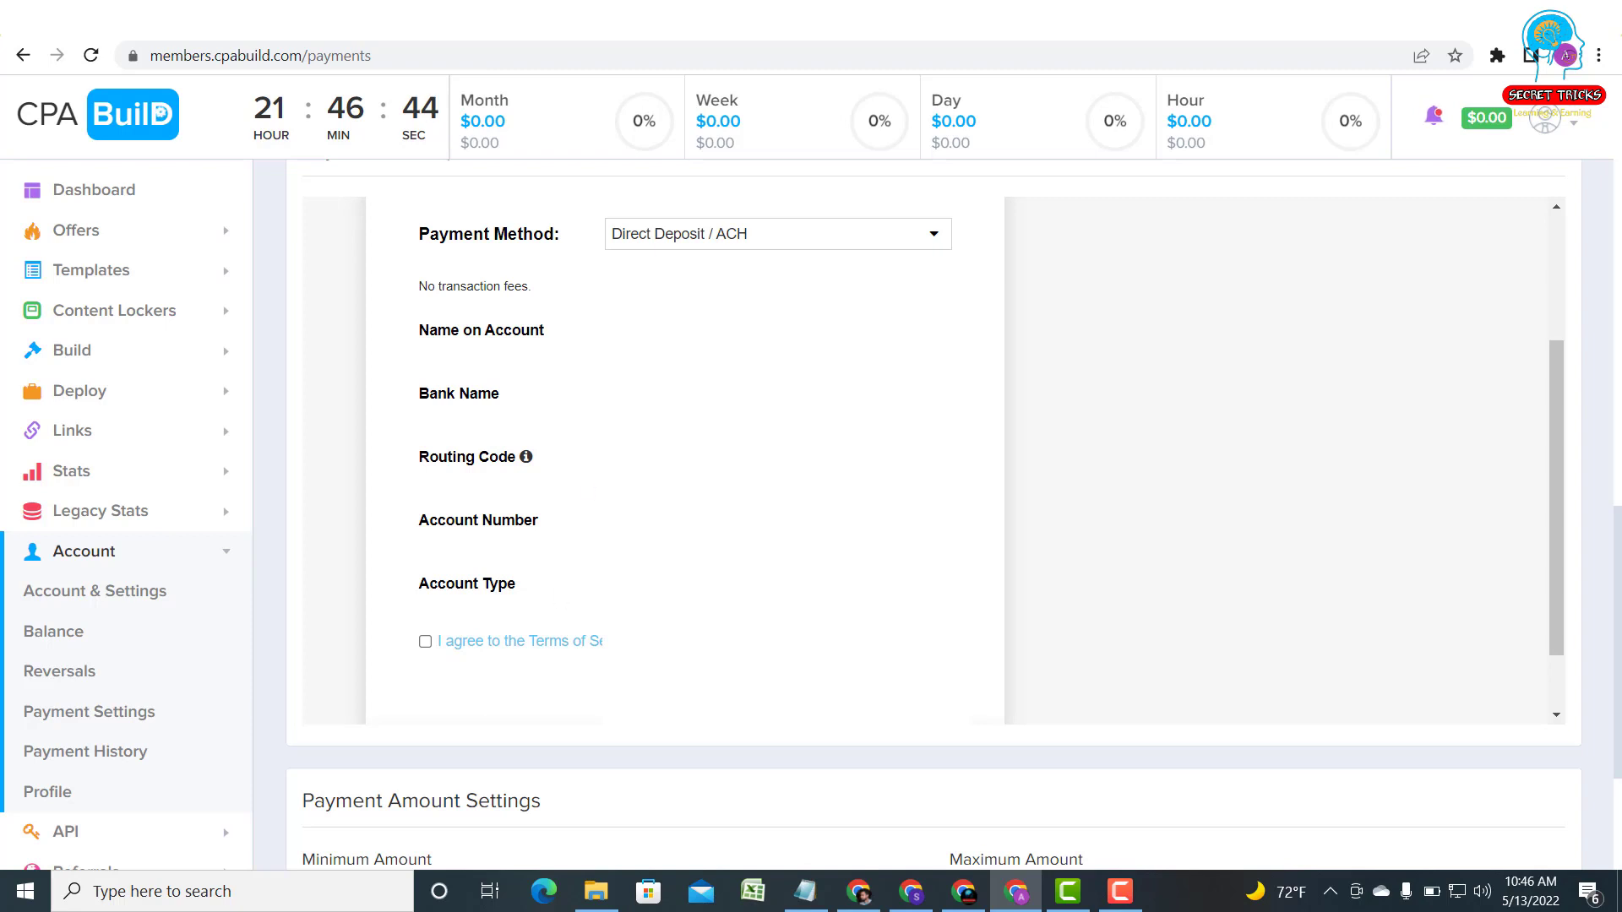
scroll(812, 568, down, 4)
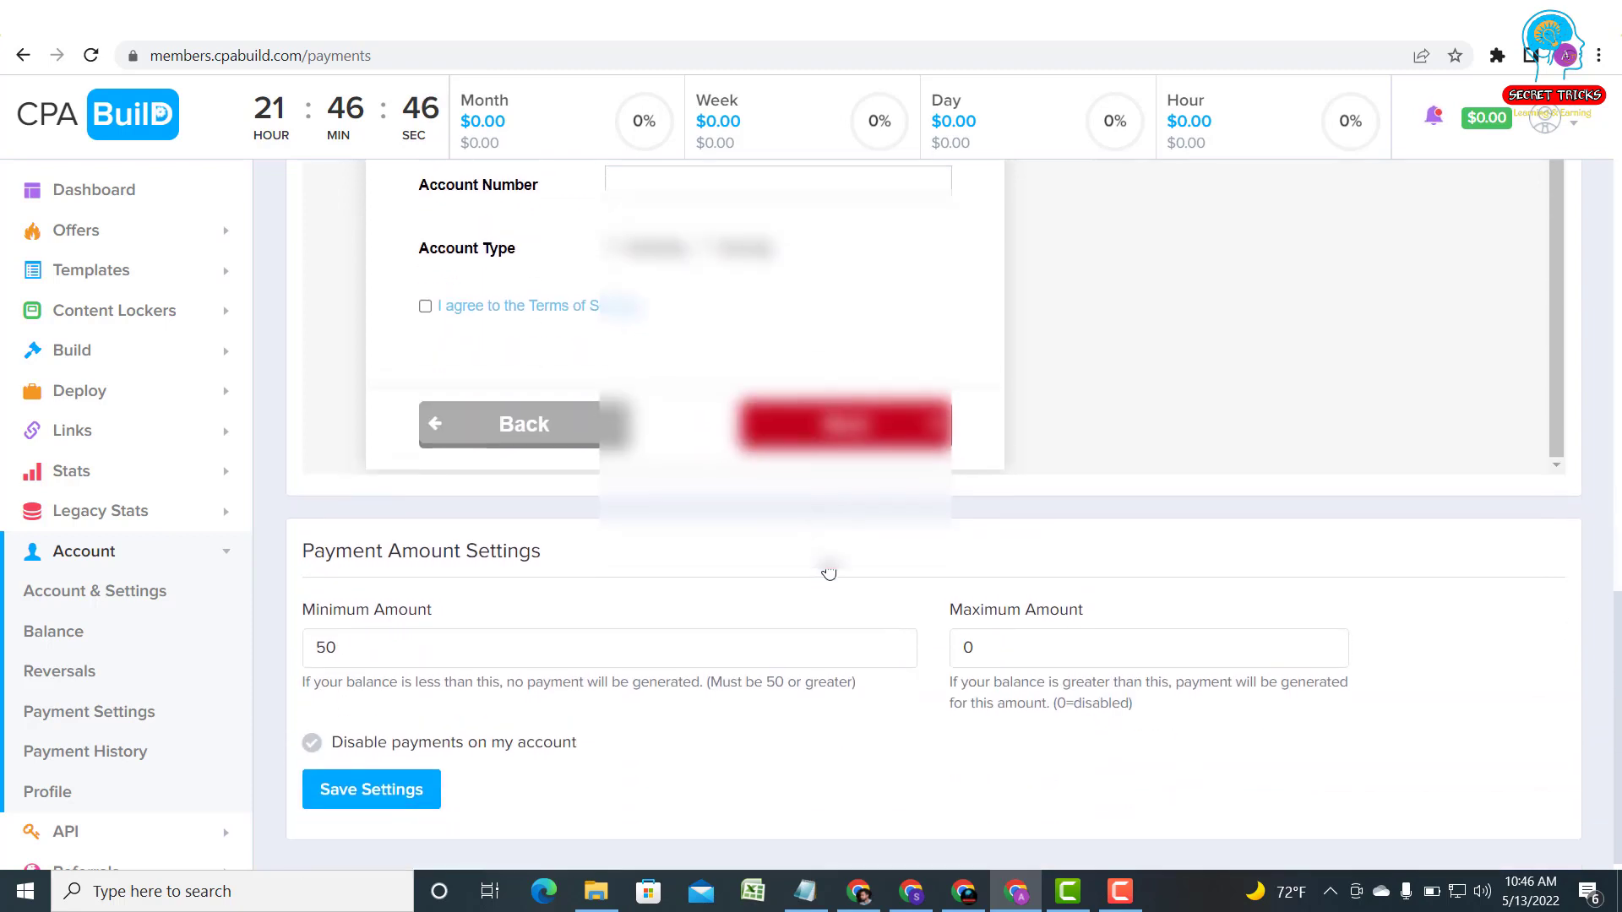
scroll(829, 573, up, 6)
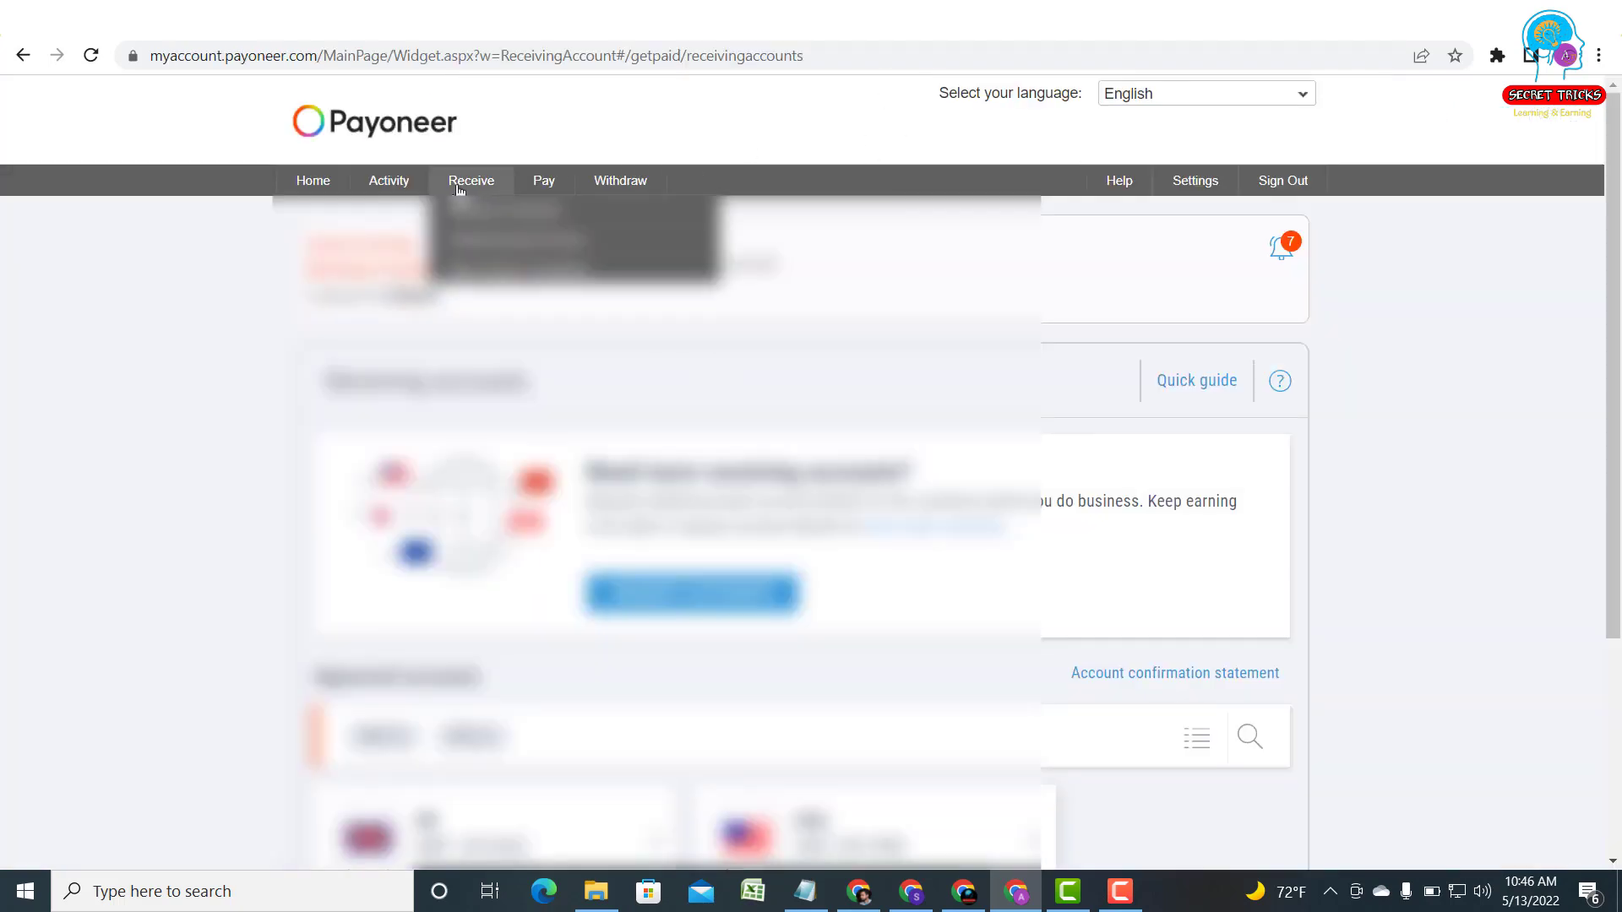
Switch to Payoneer and open the US receiving account from the receiving accounts page.
mouse_move(475, 184)
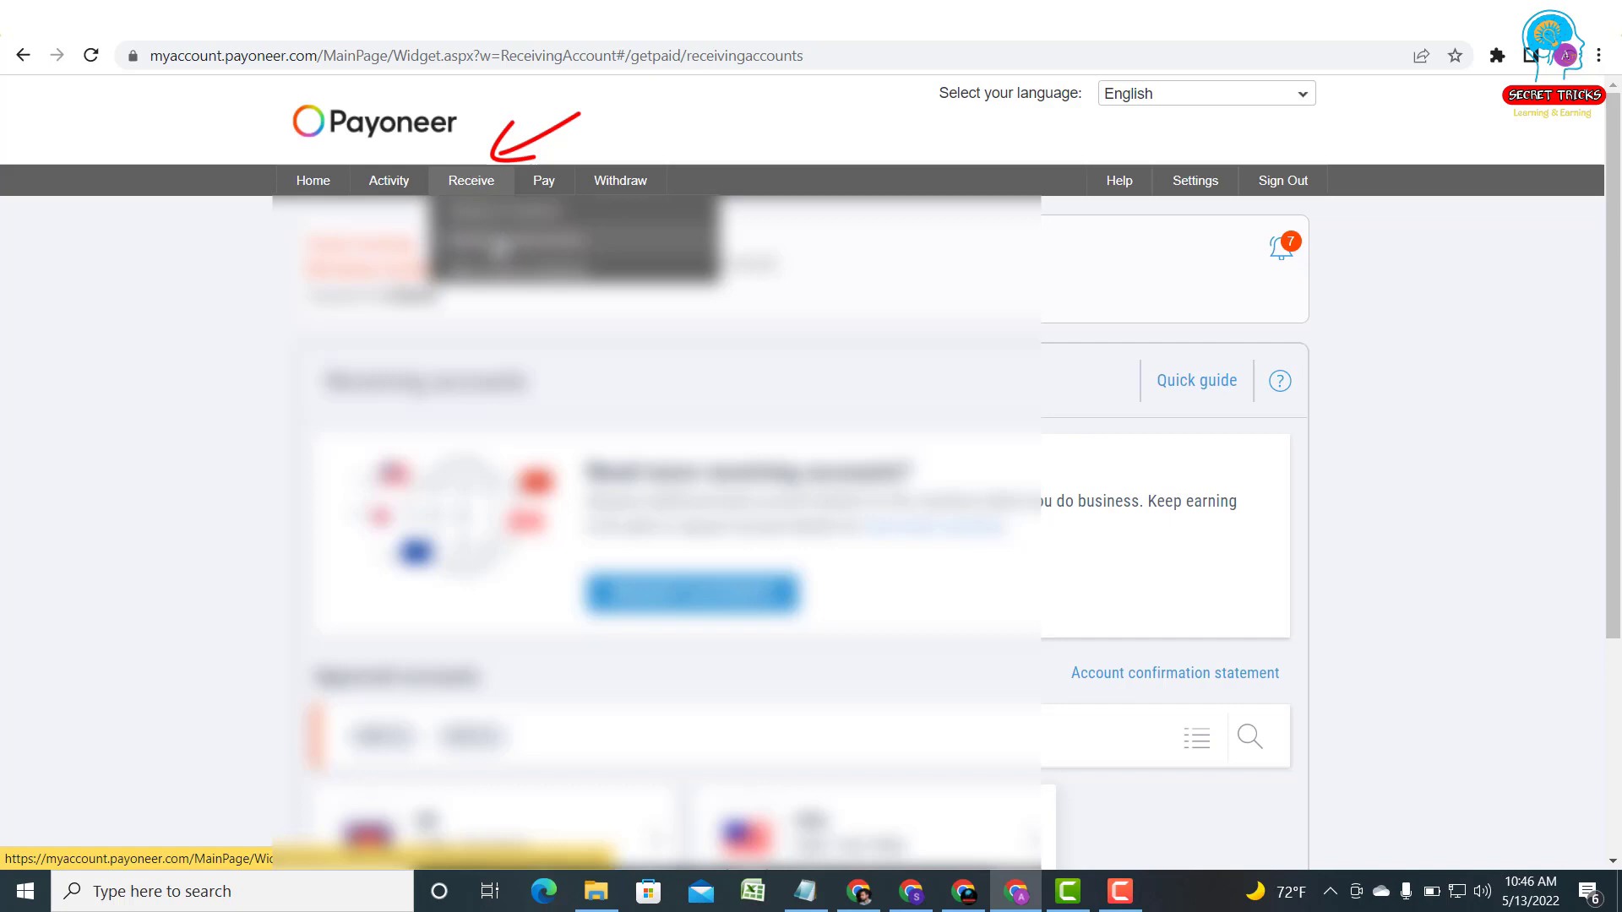
scroll(722, 428, down, 4)
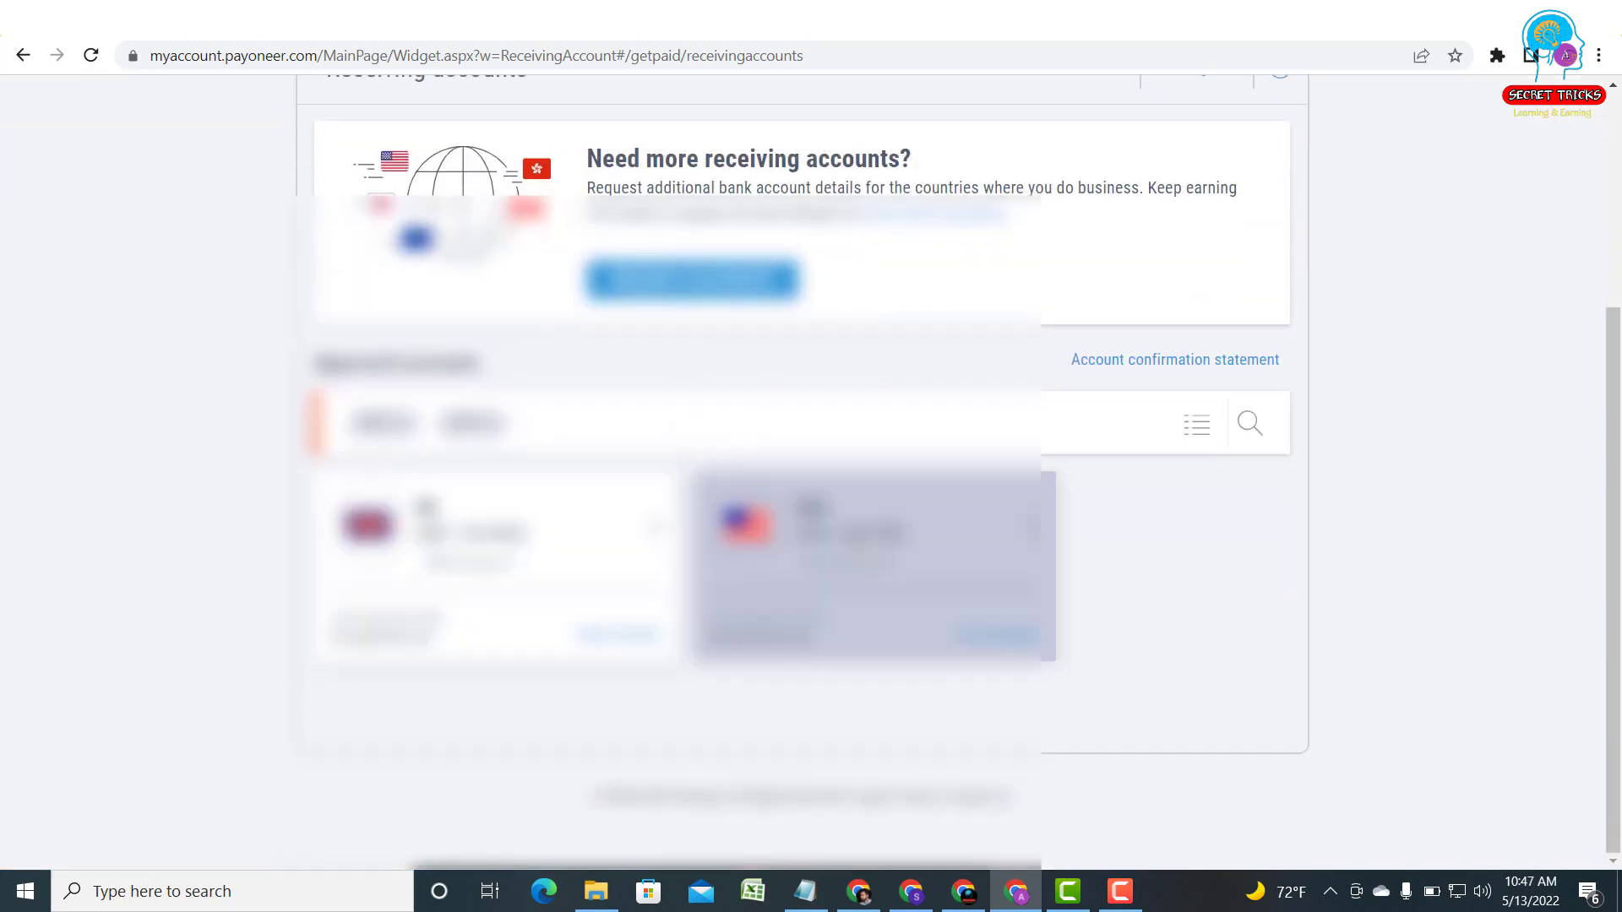
click(862, 544)
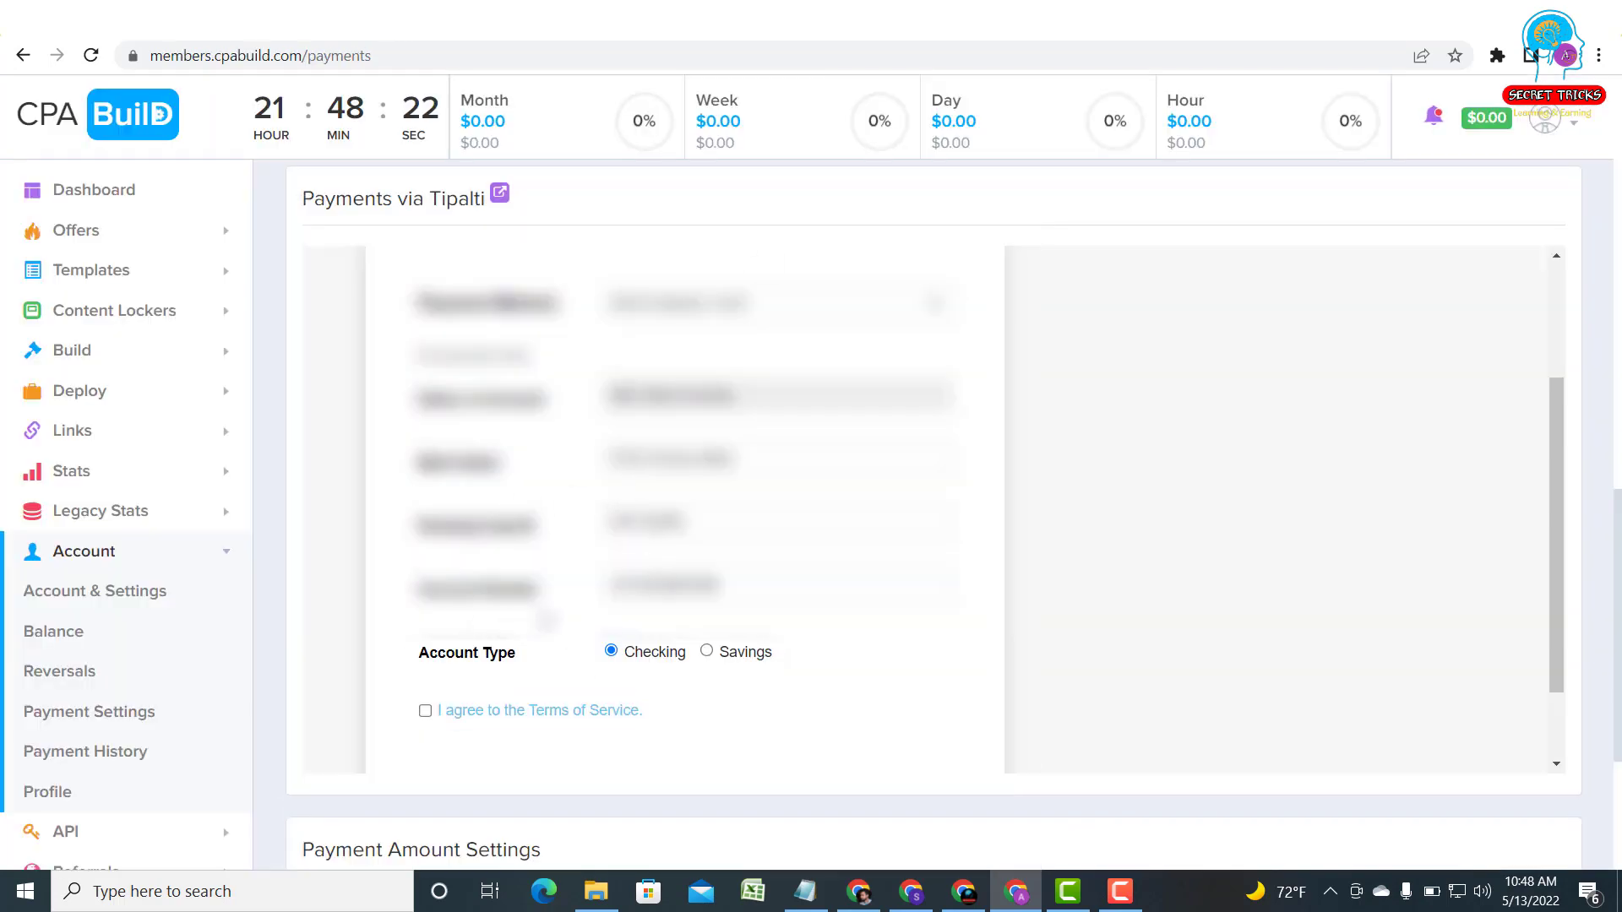
Agree to the Terms of Service for the bank details, and continue to the tax form selection in the Tipalti form.
scroll(612, 646, down, 1)
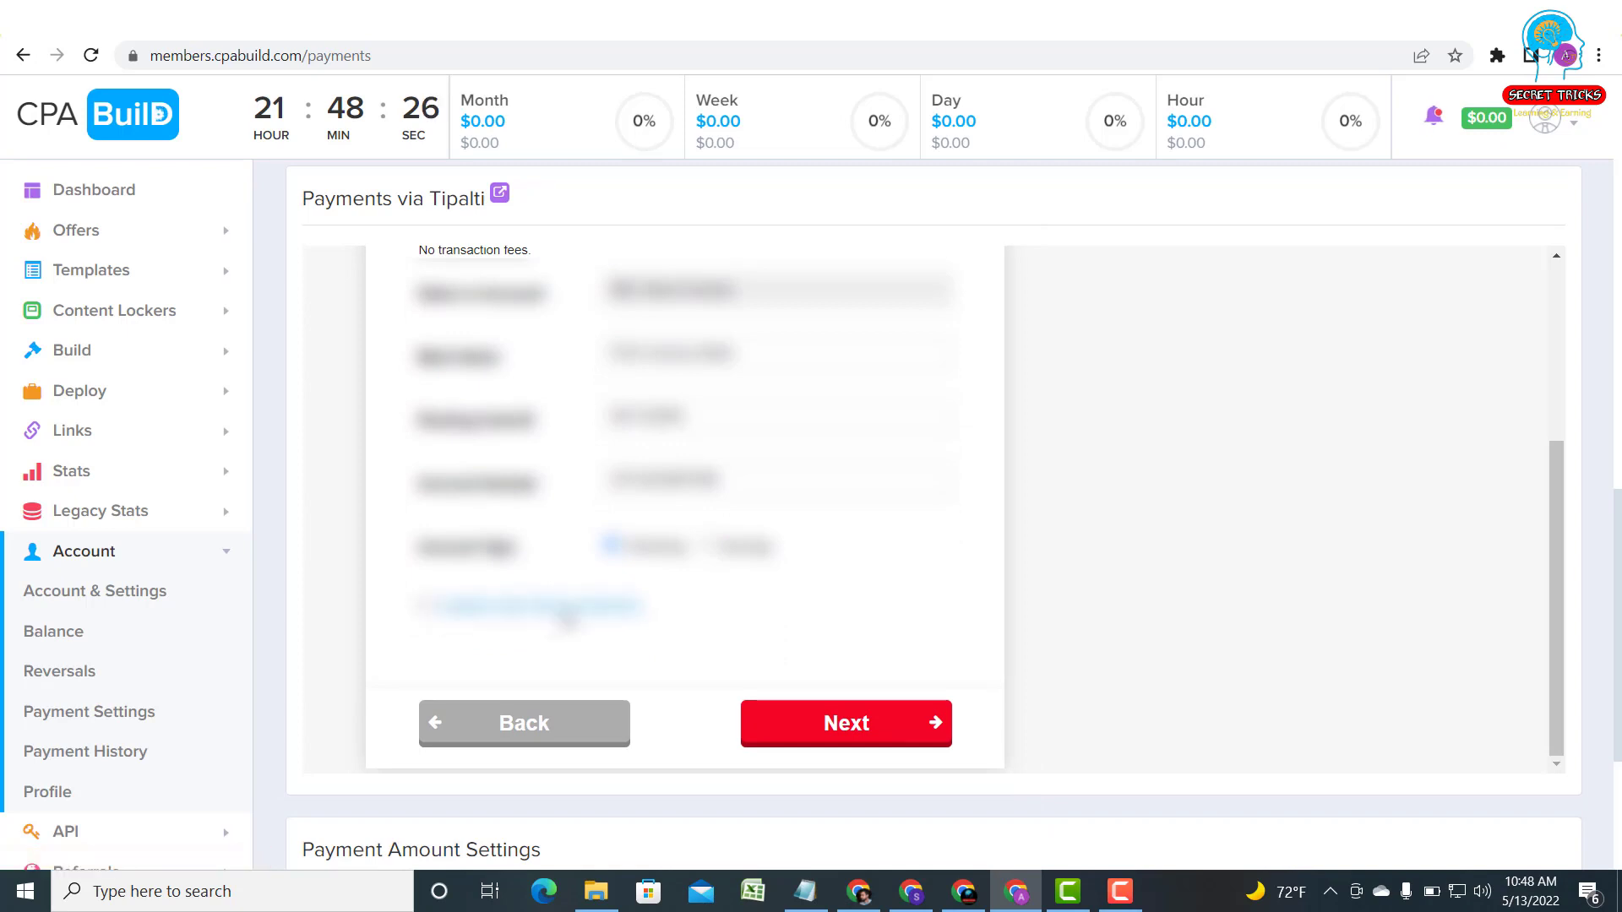
scroll(512, 577, up, 2)
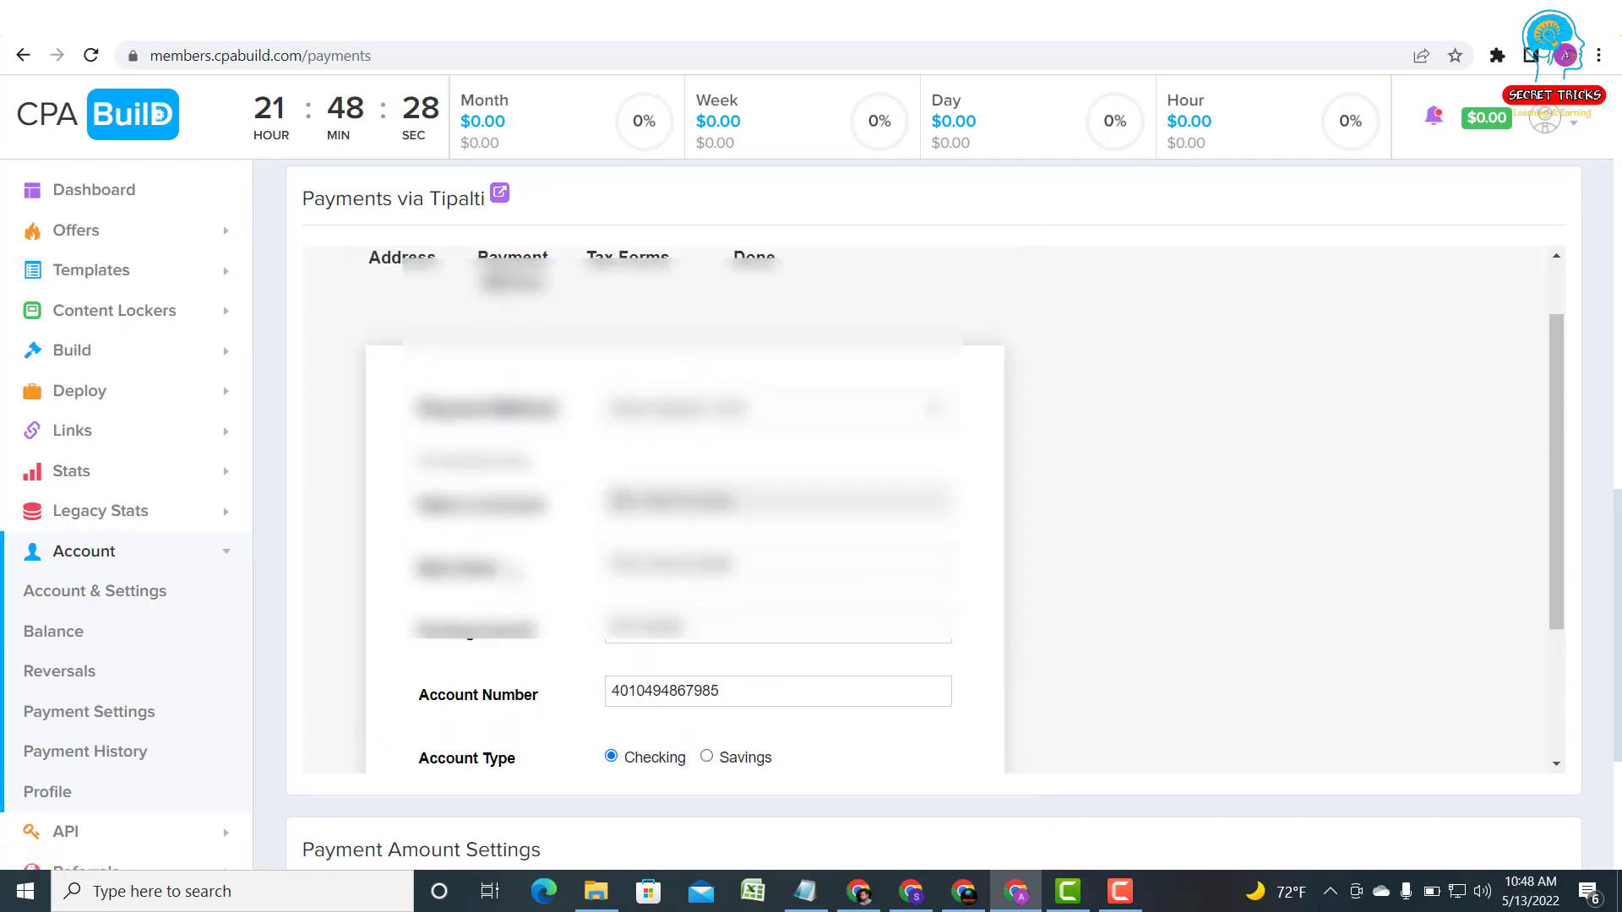
scroll(514, 574, down, 2)
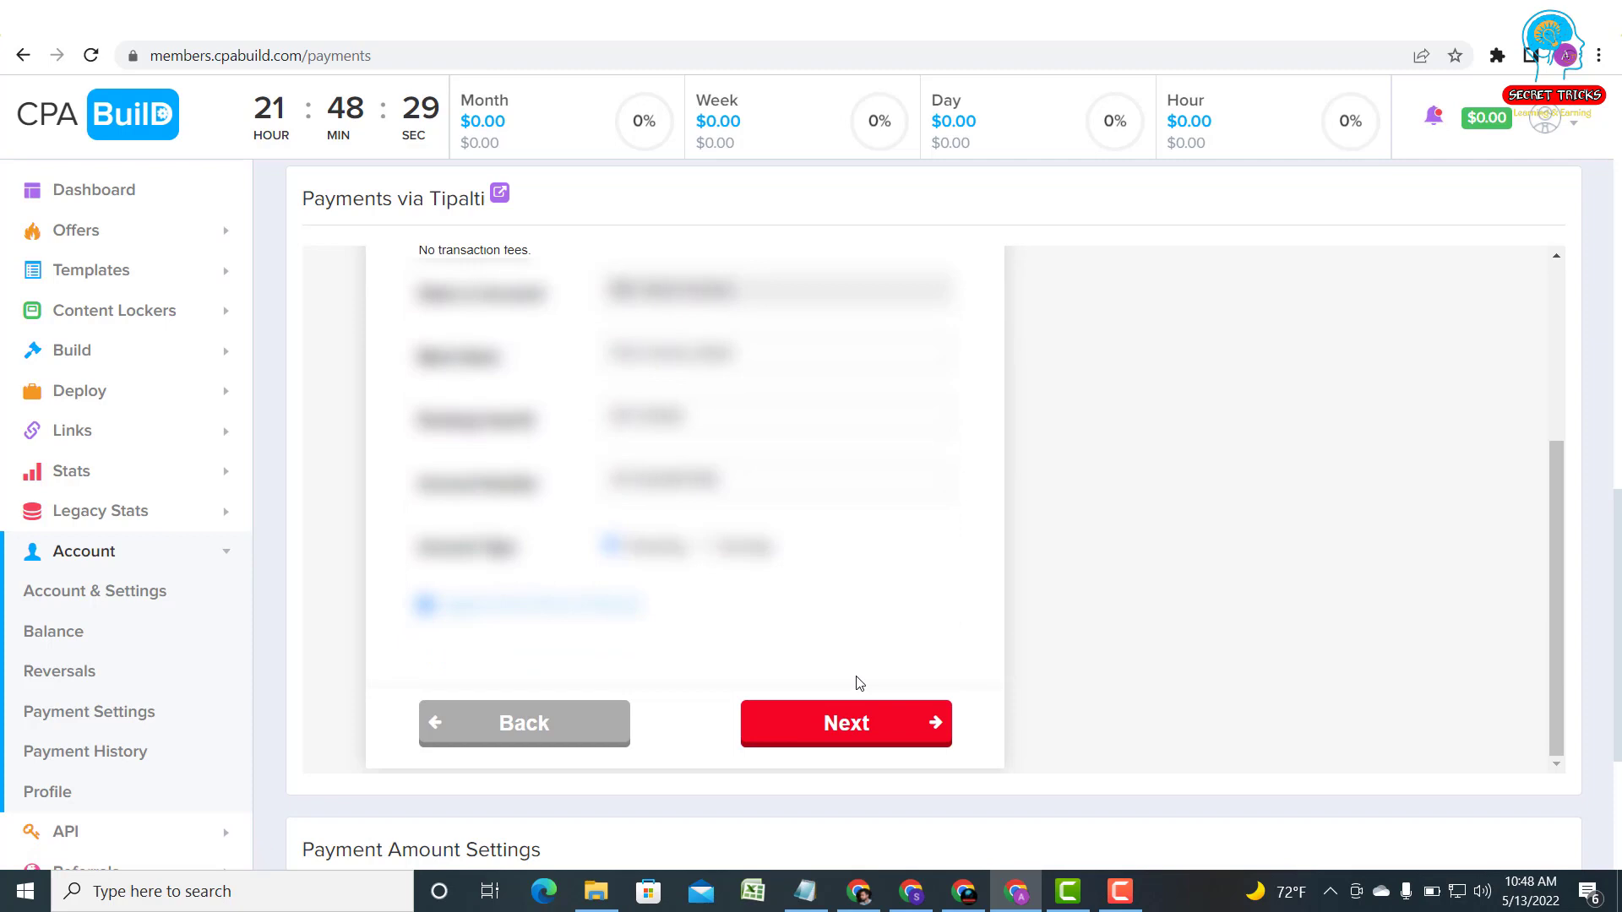
click(841, 720)
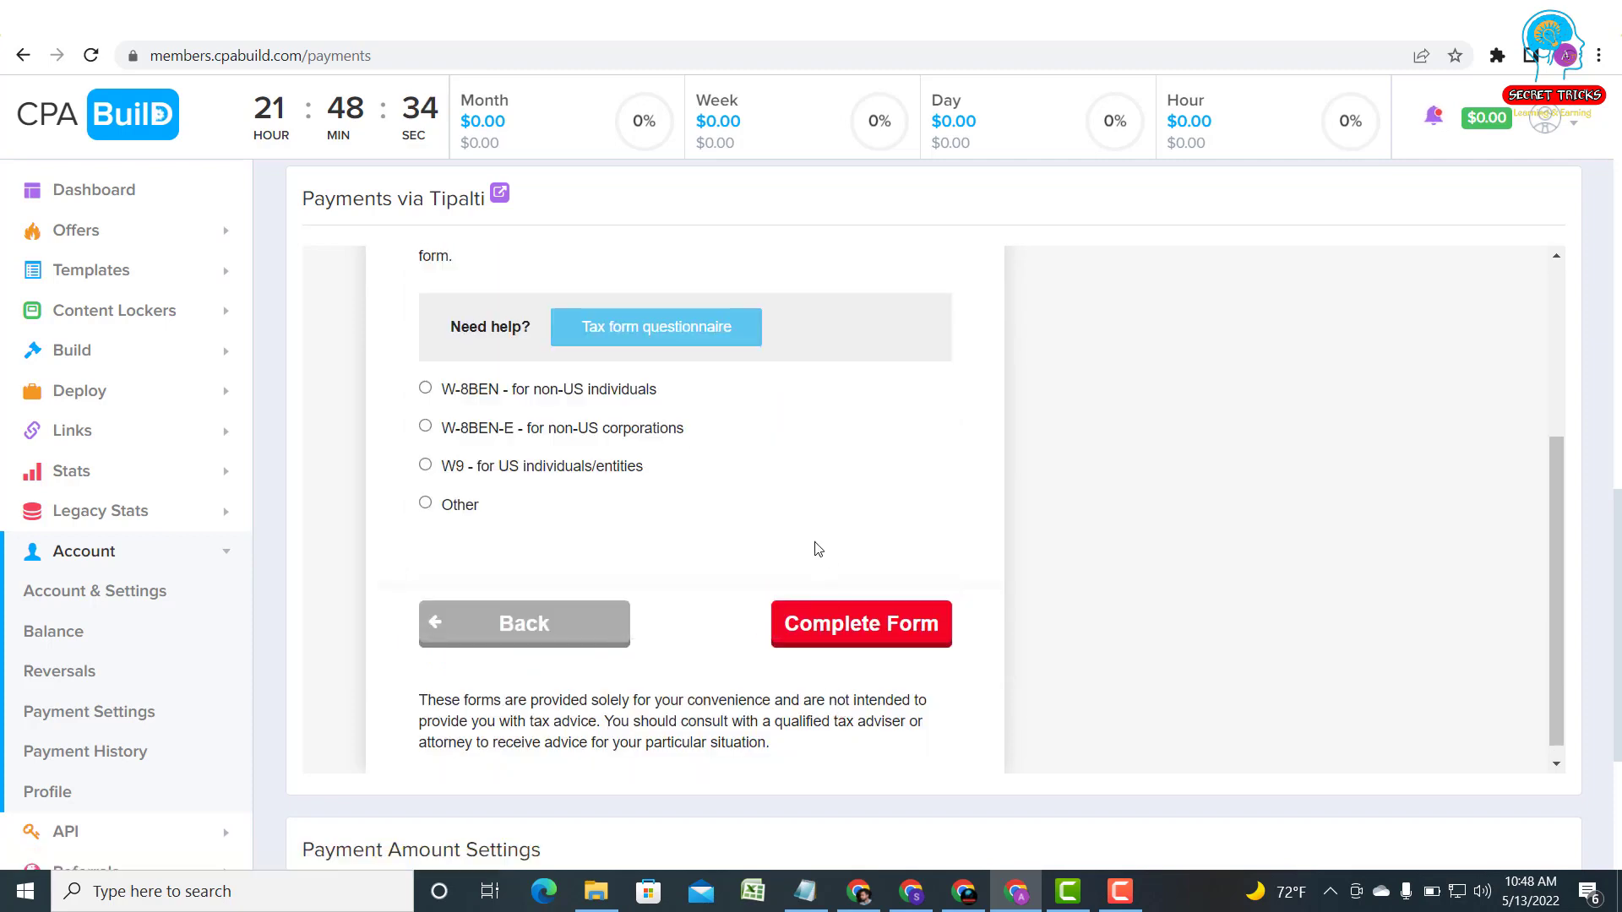
scroll(818, 549, up, 1)
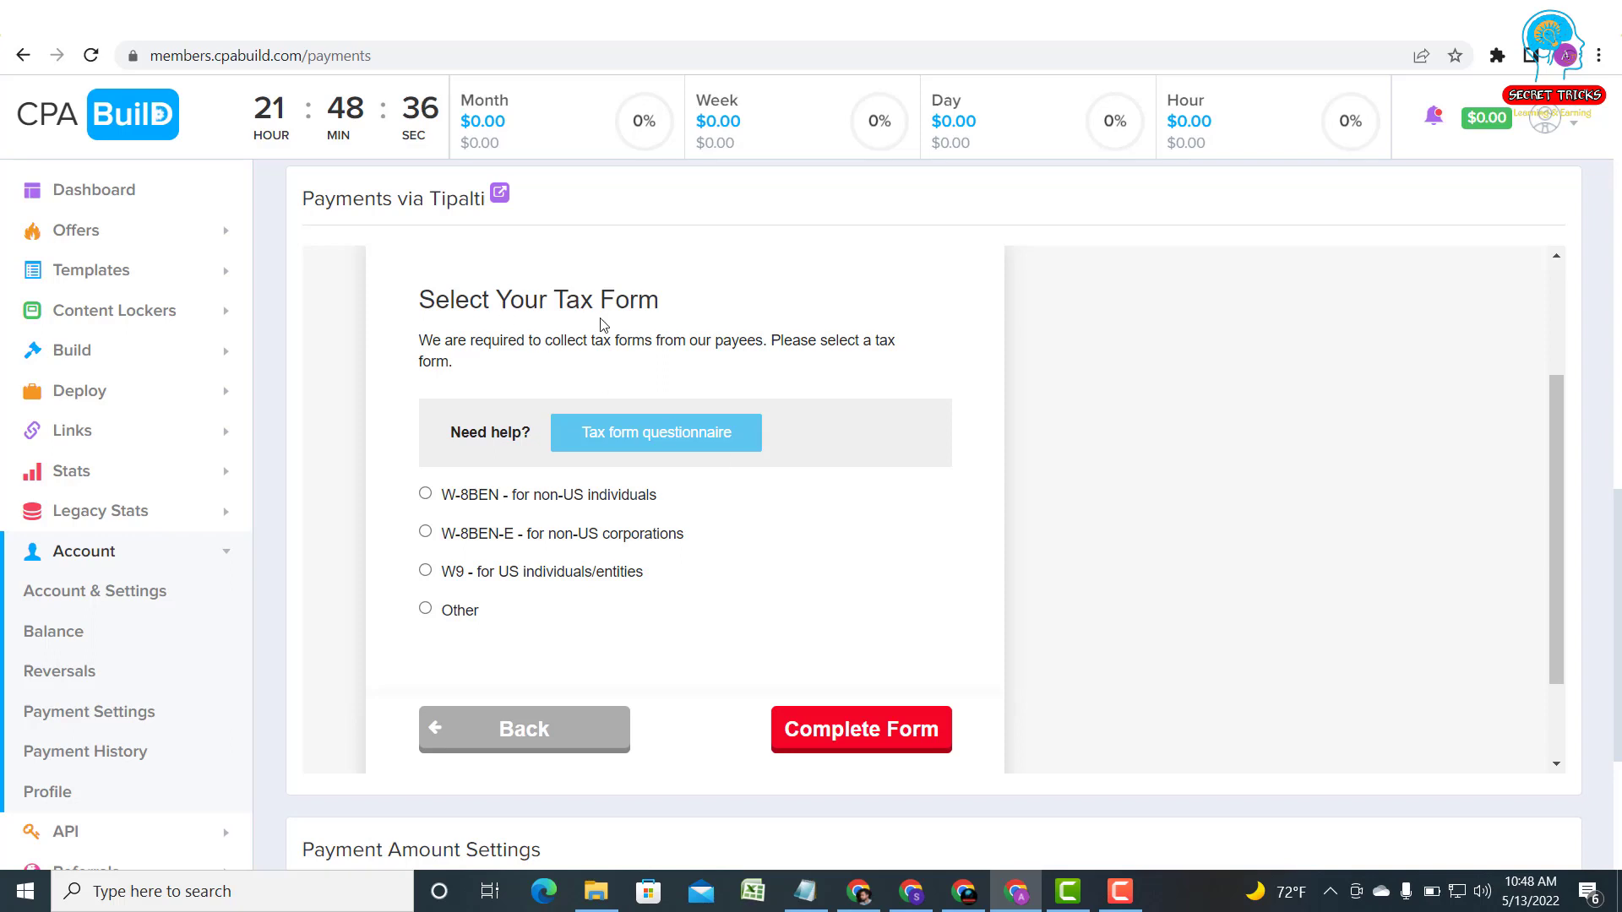
scroll(607, 325, up, 1)
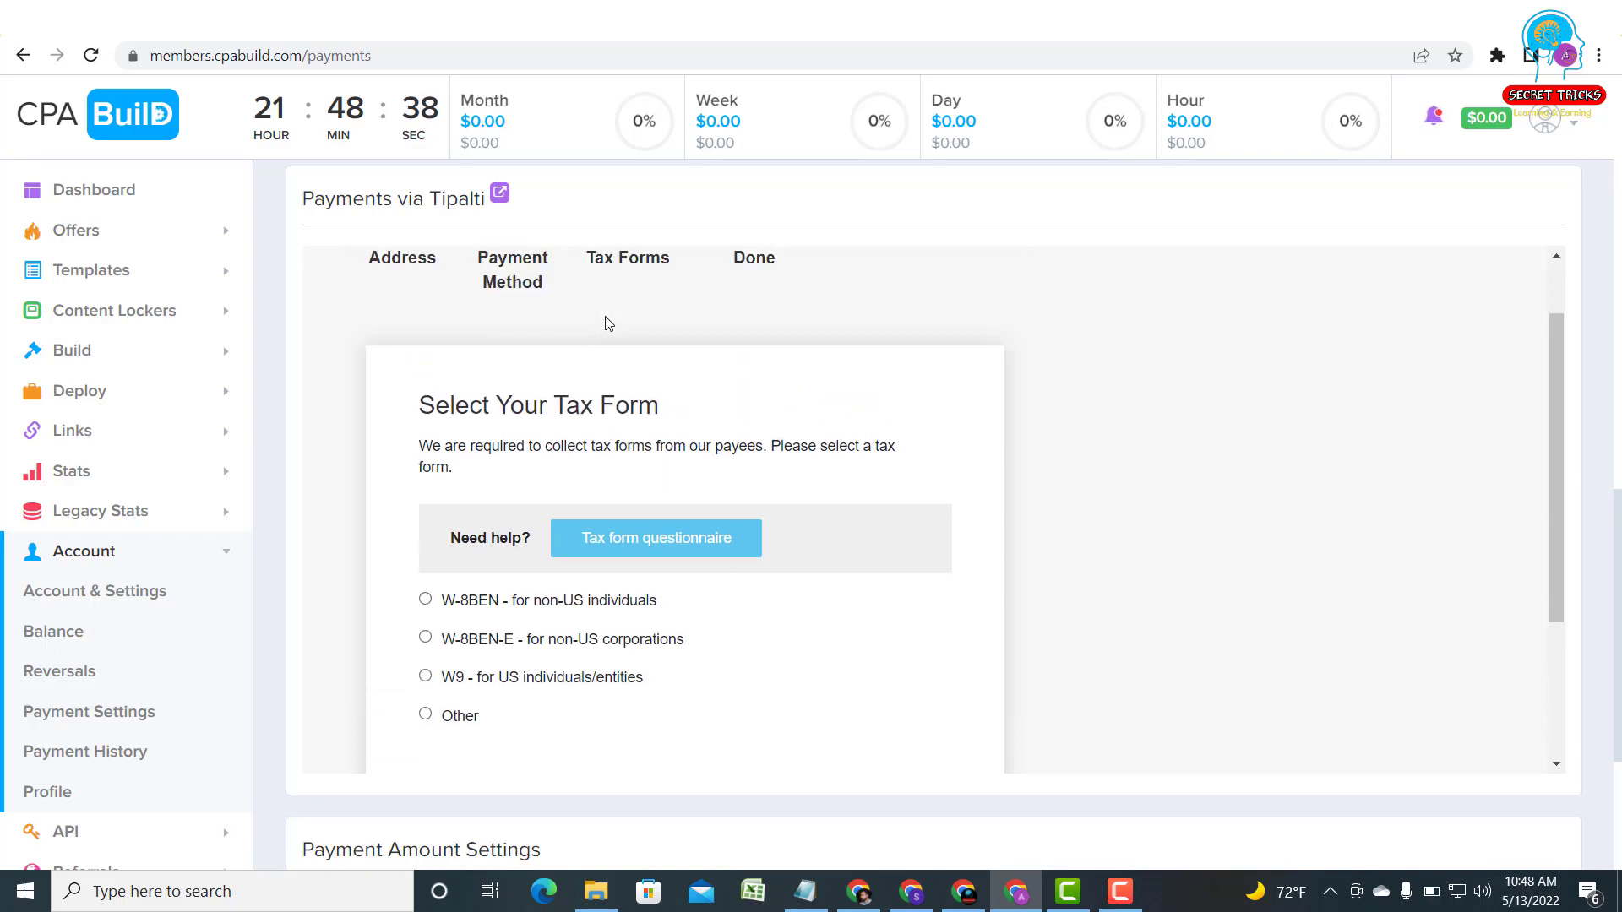
scroll(591, 330, down, 1)
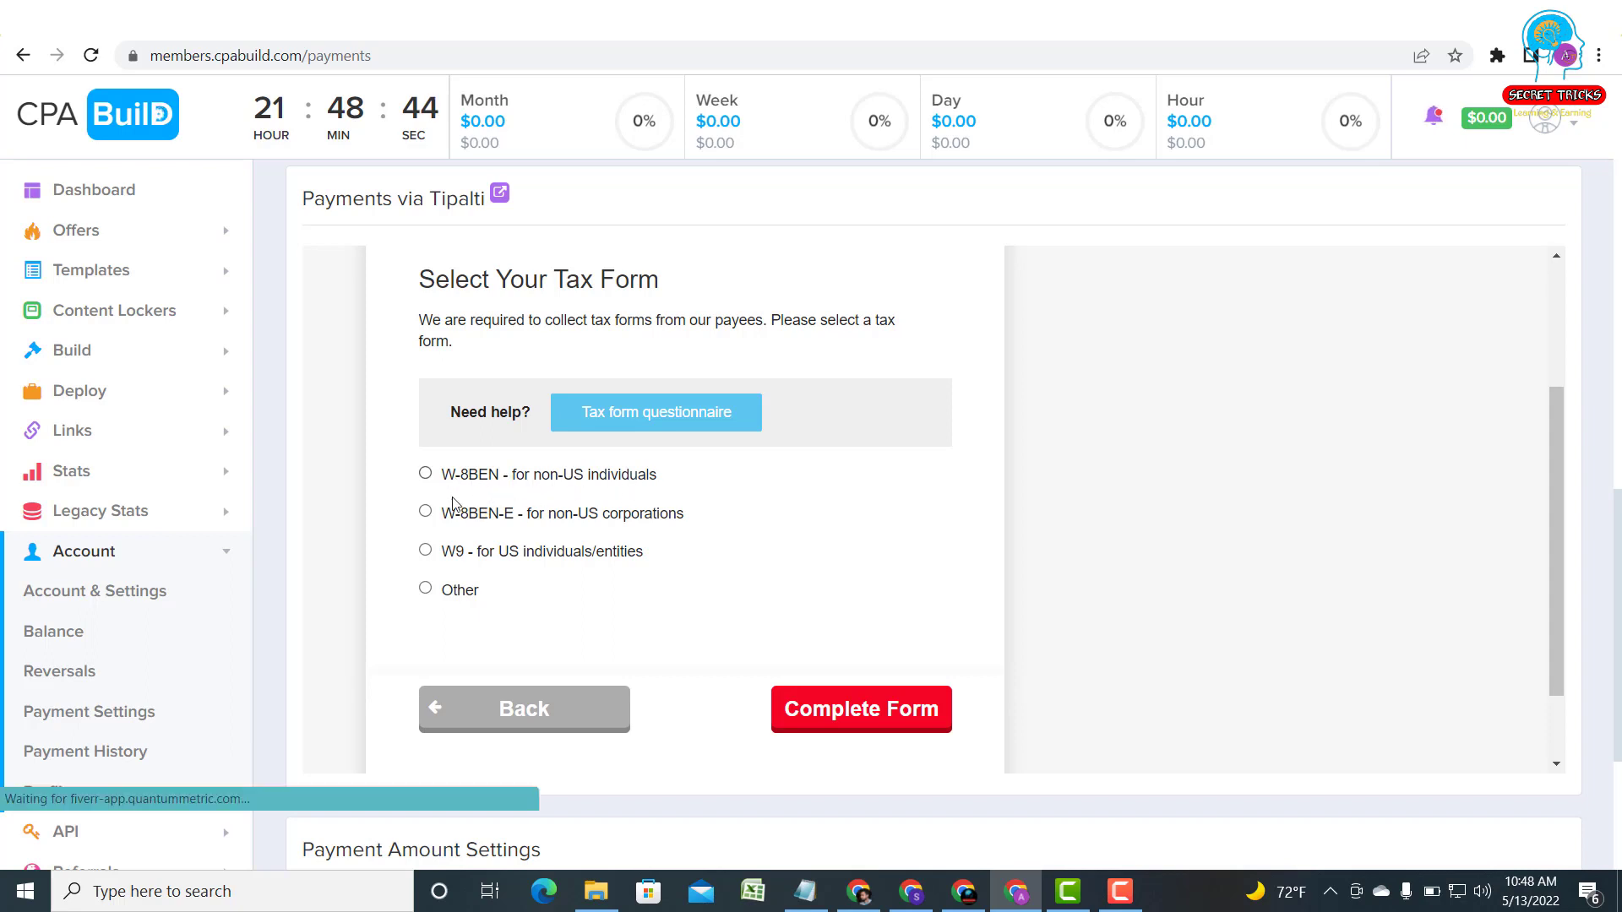
Select the W-8BEN tax form for non-US individuals, proceed to complete it, and review the Certificate of No U.S. Activities.
click(428, 477)
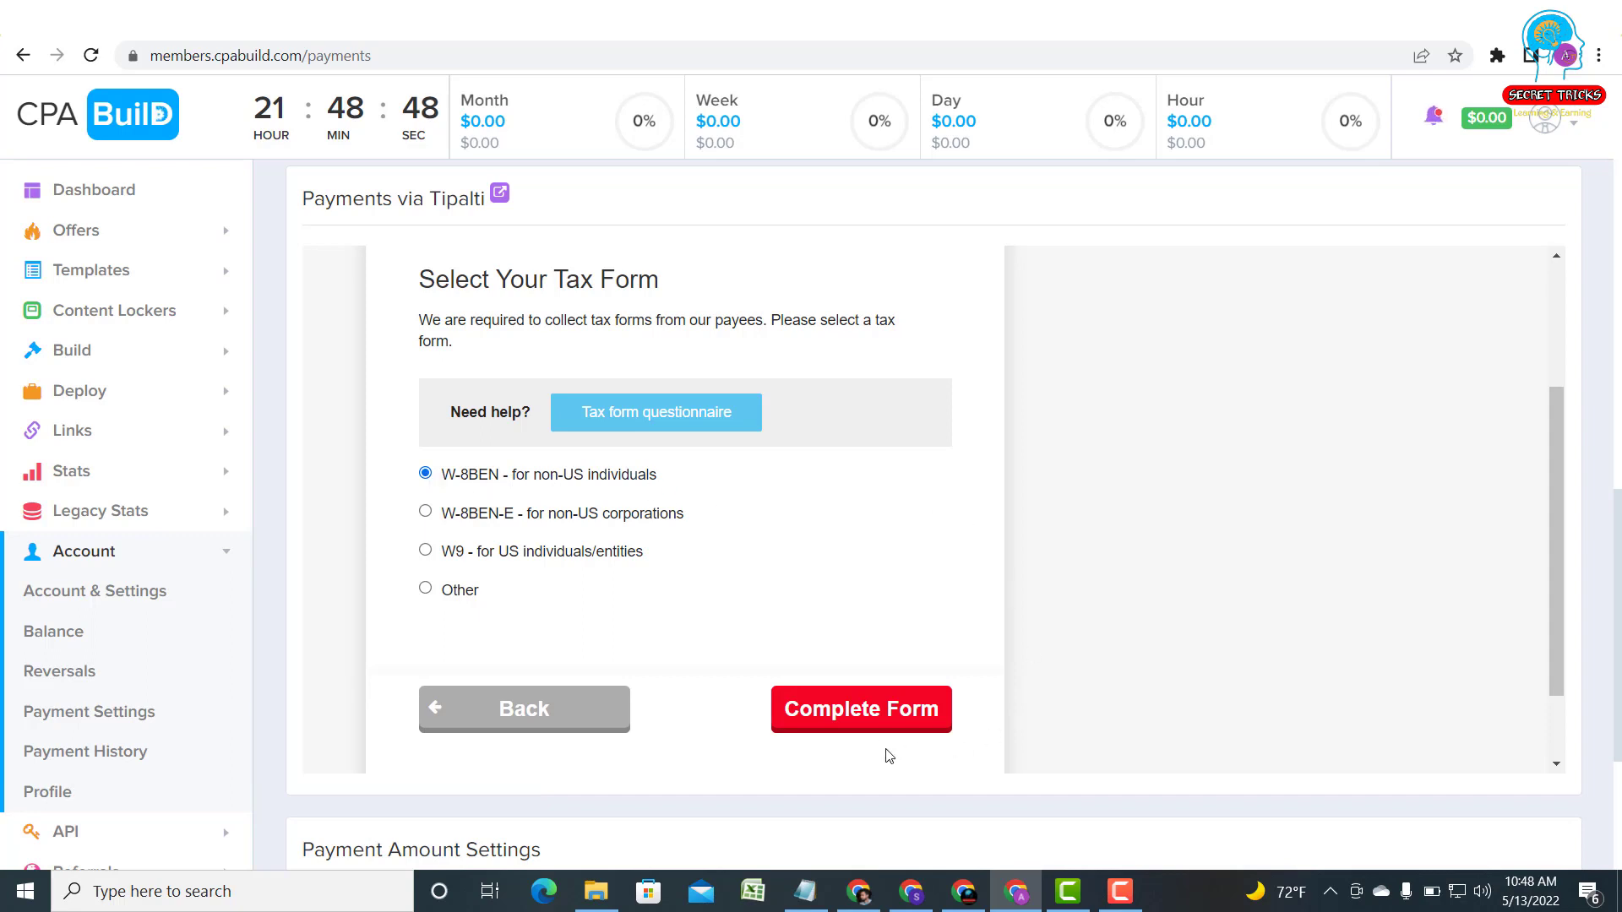
click(876, 713)
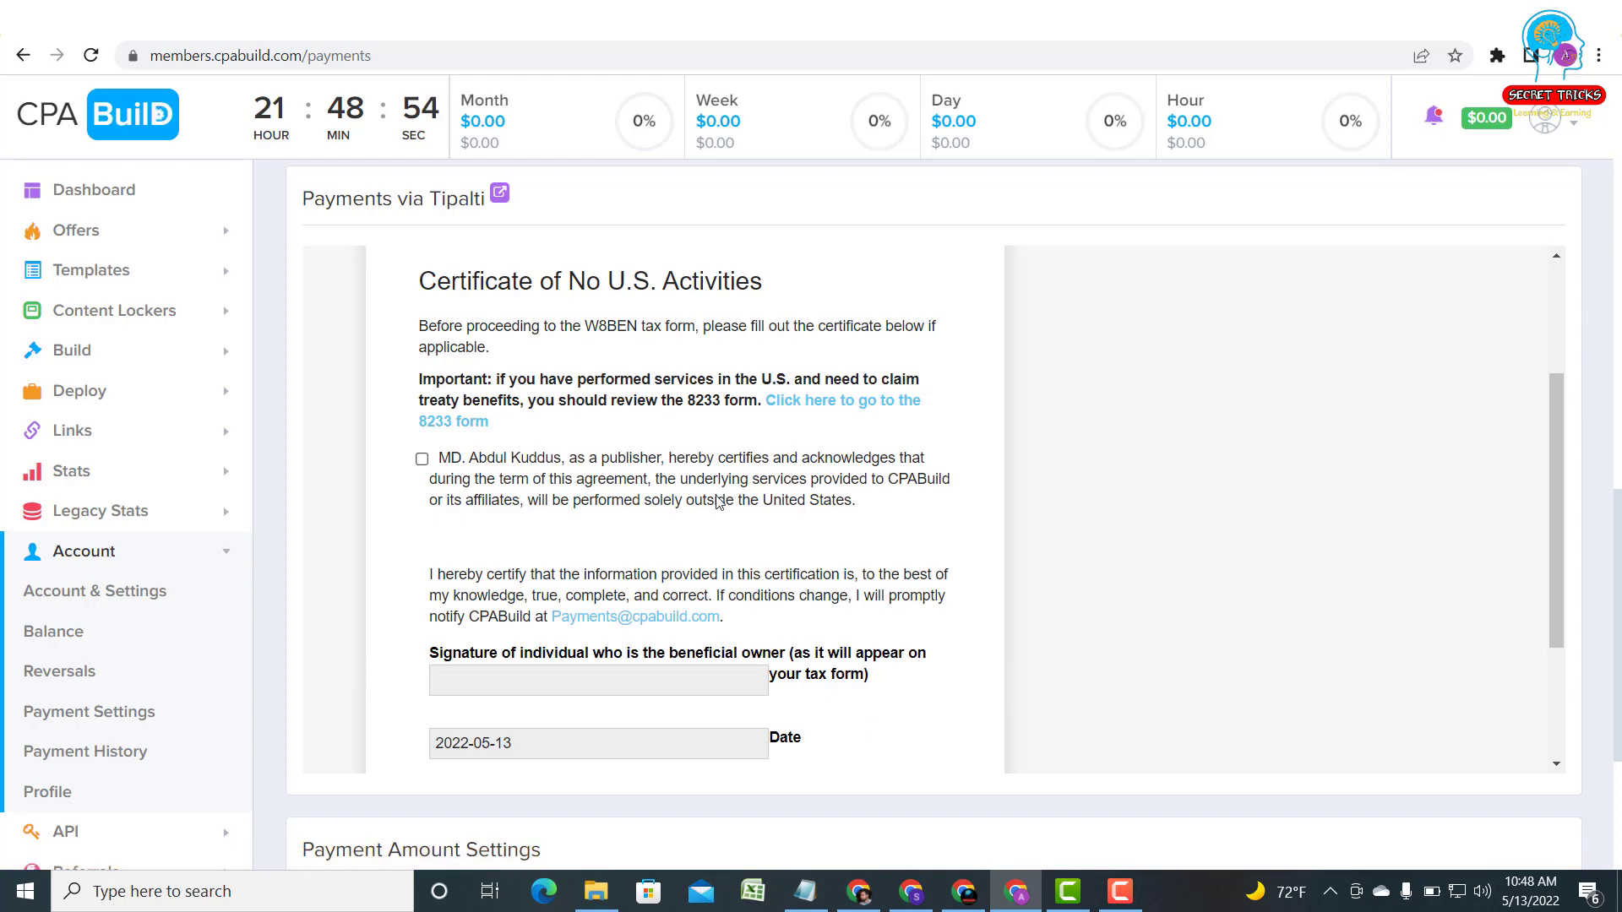
scroll(717, 502, down, 3)
scroll(716, 501, up, 2)
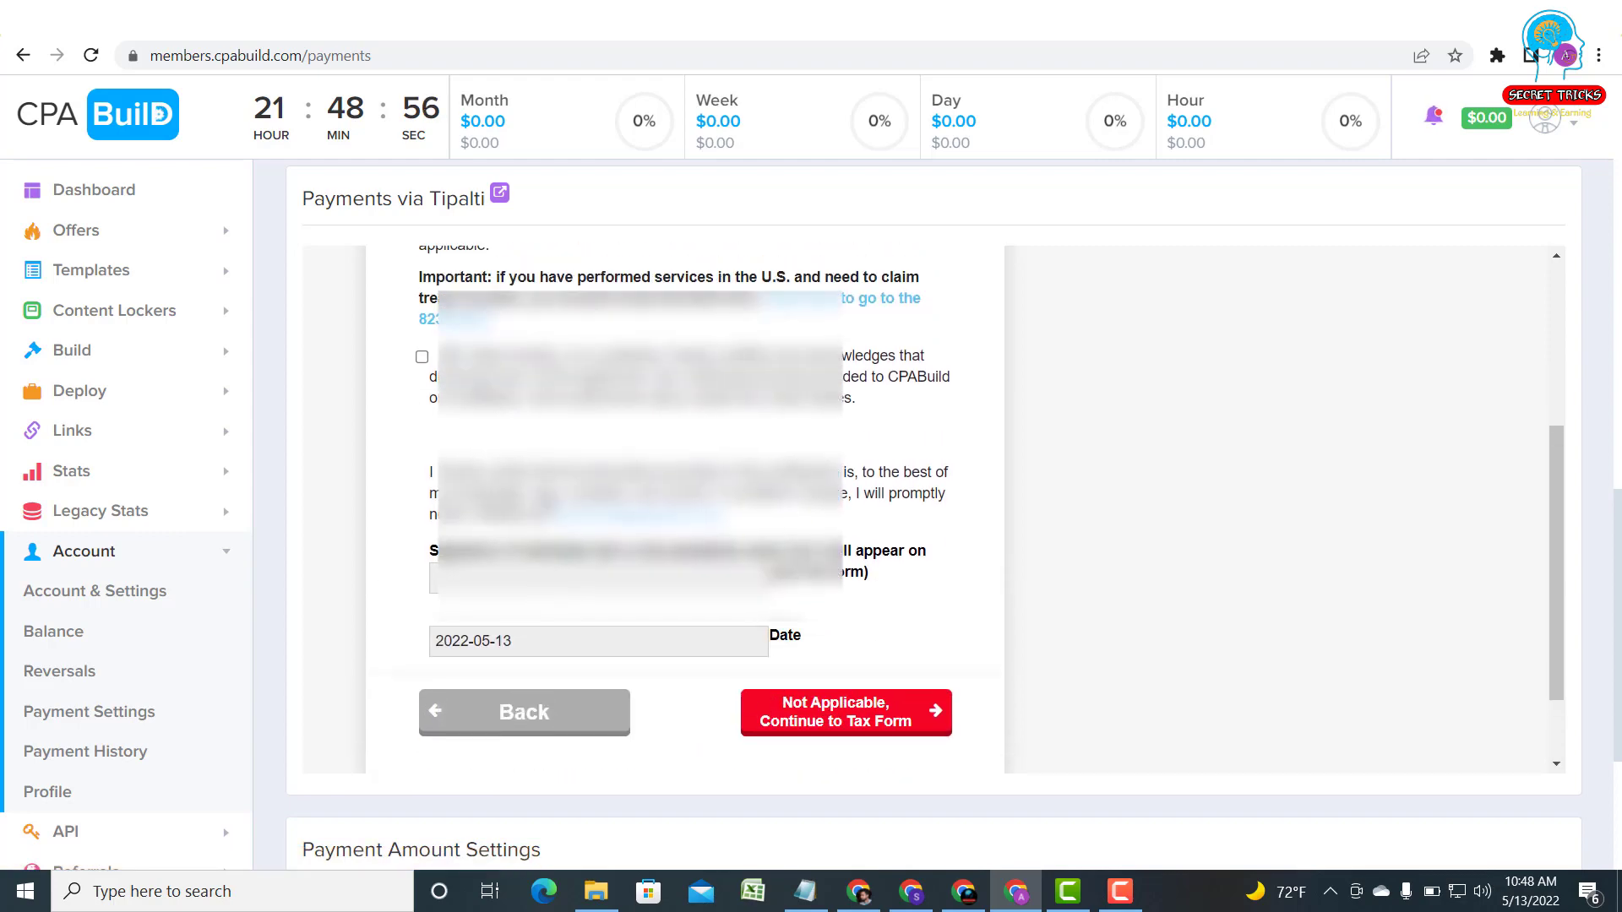
scroll(511, 440, up, 1)
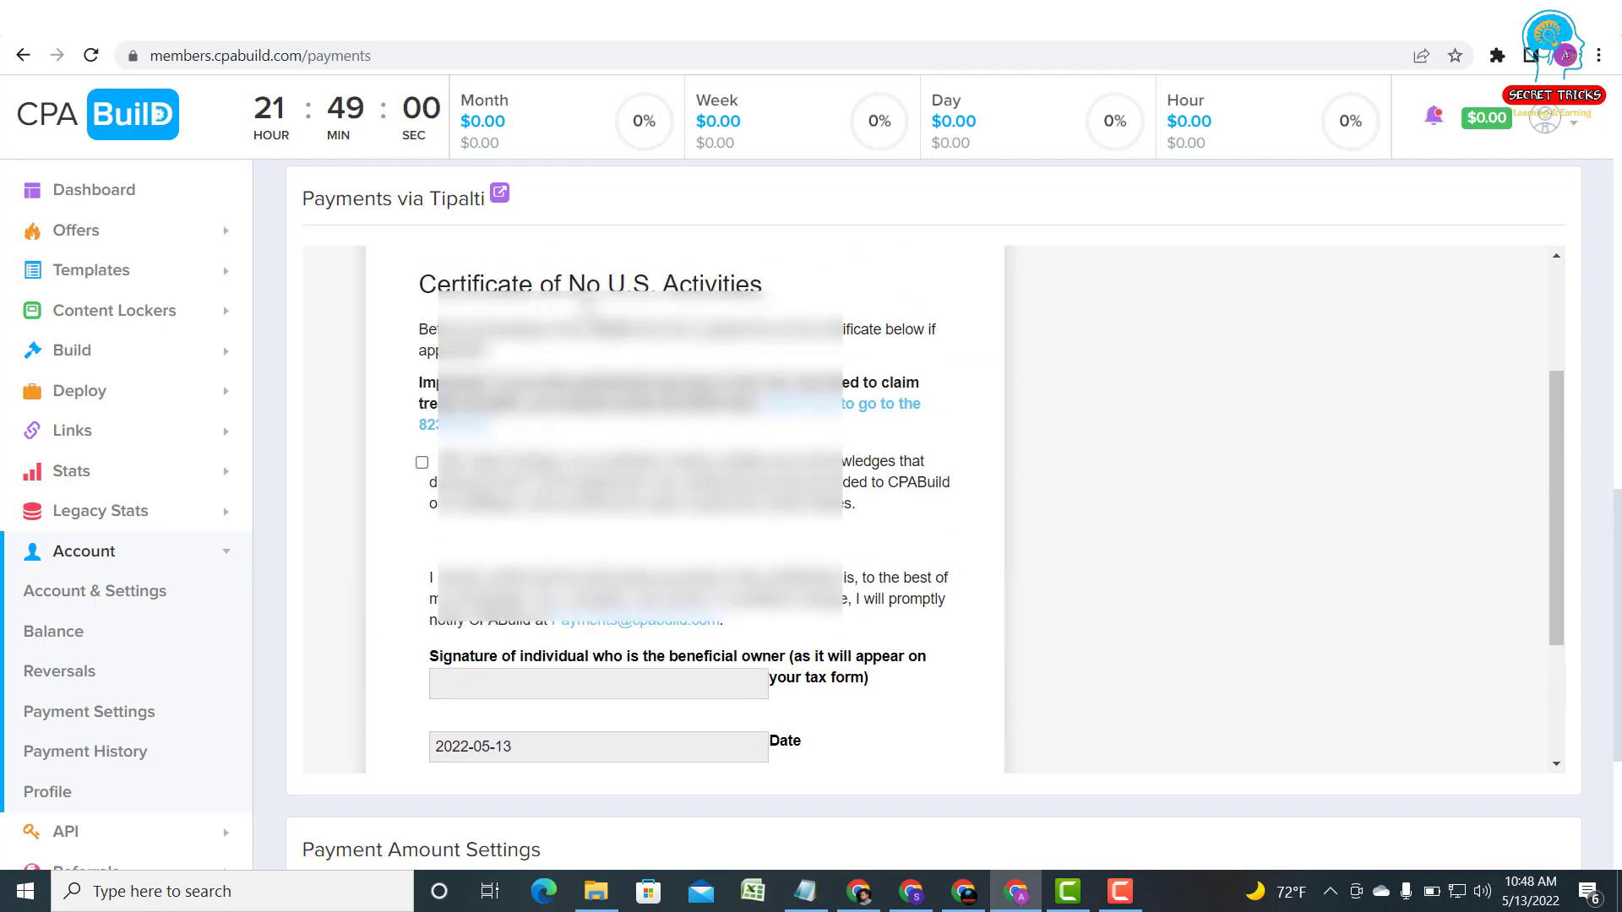
Tick the certification of services performed outside the United States and copy the publisher's full name into the signature field.
click(423, 463)
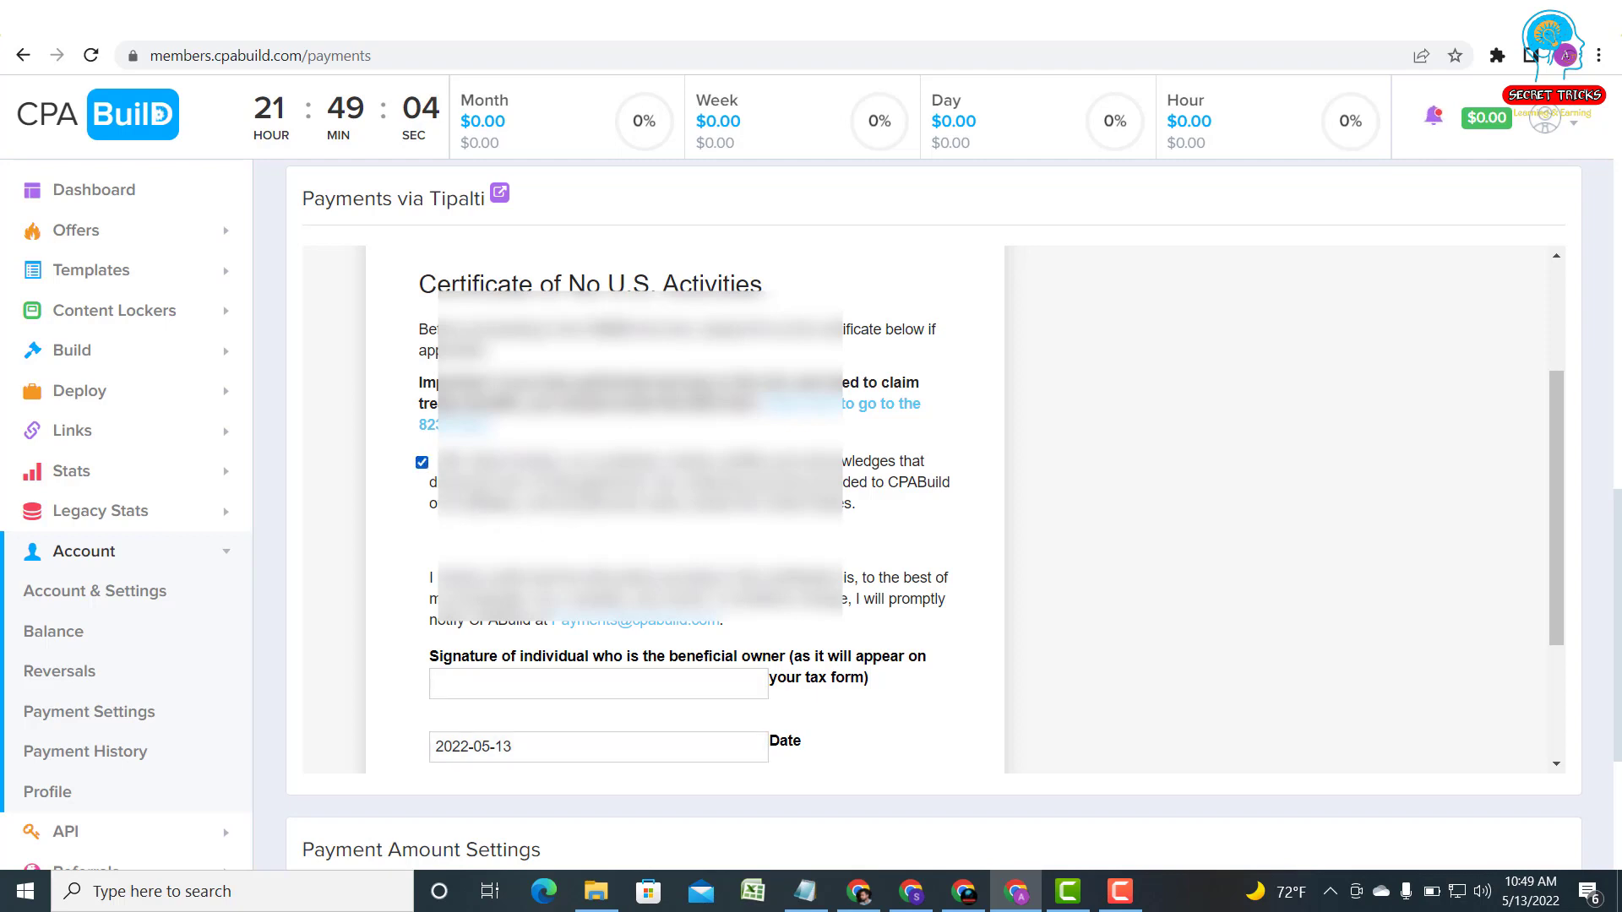
drag(435, 463, 564, 462)
right_click(545, 460)
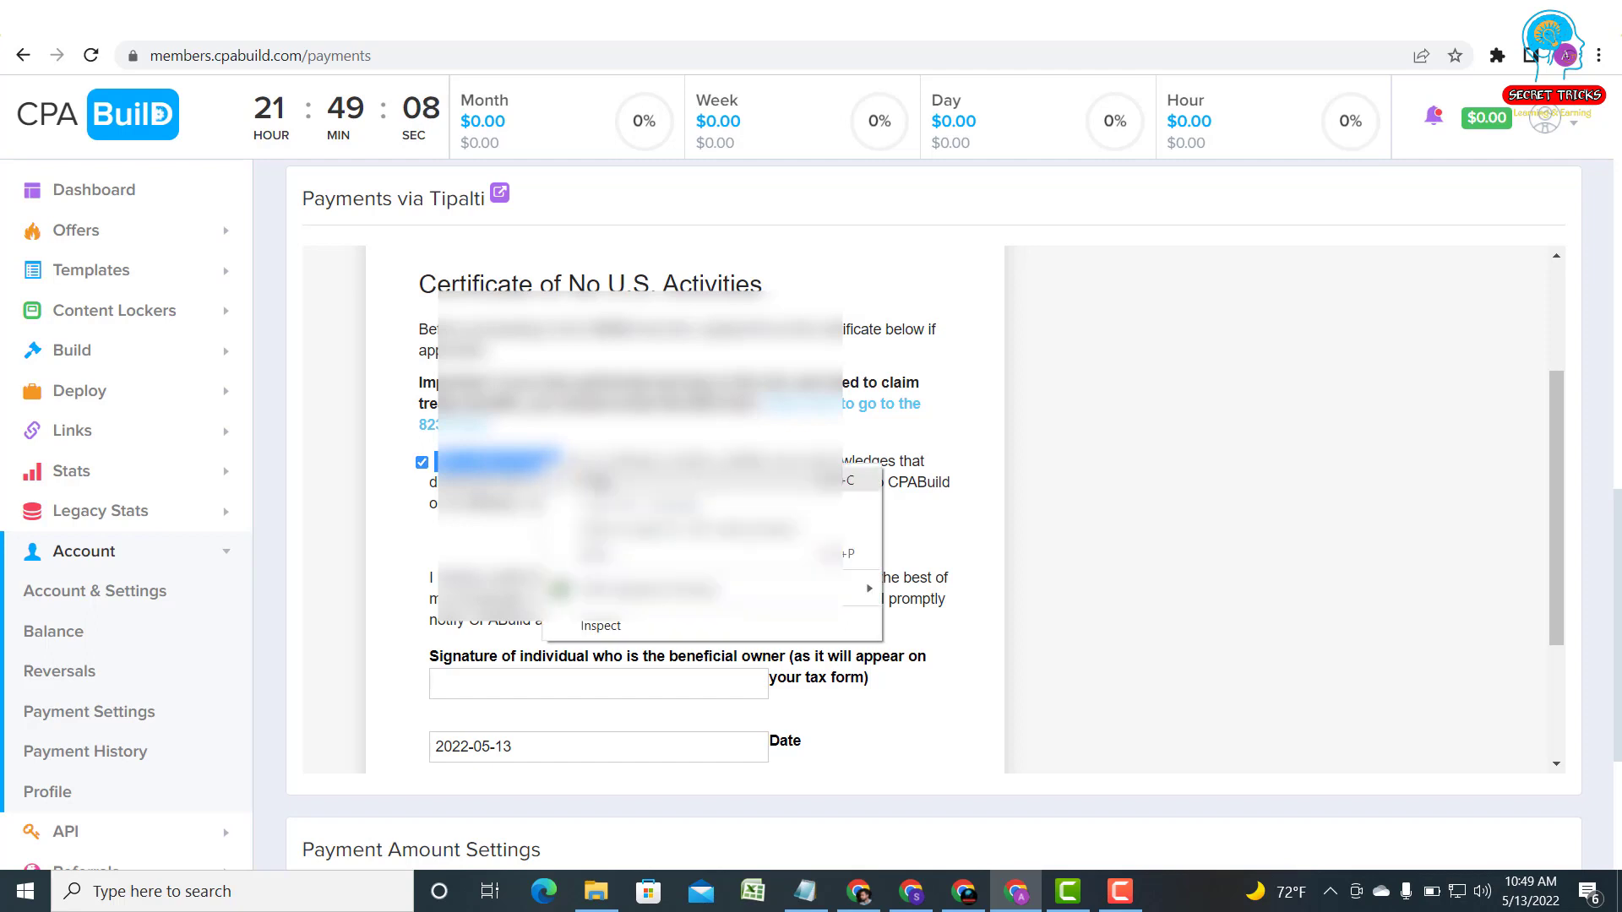
key(Escape)
scroll(684, 506, down, 1)
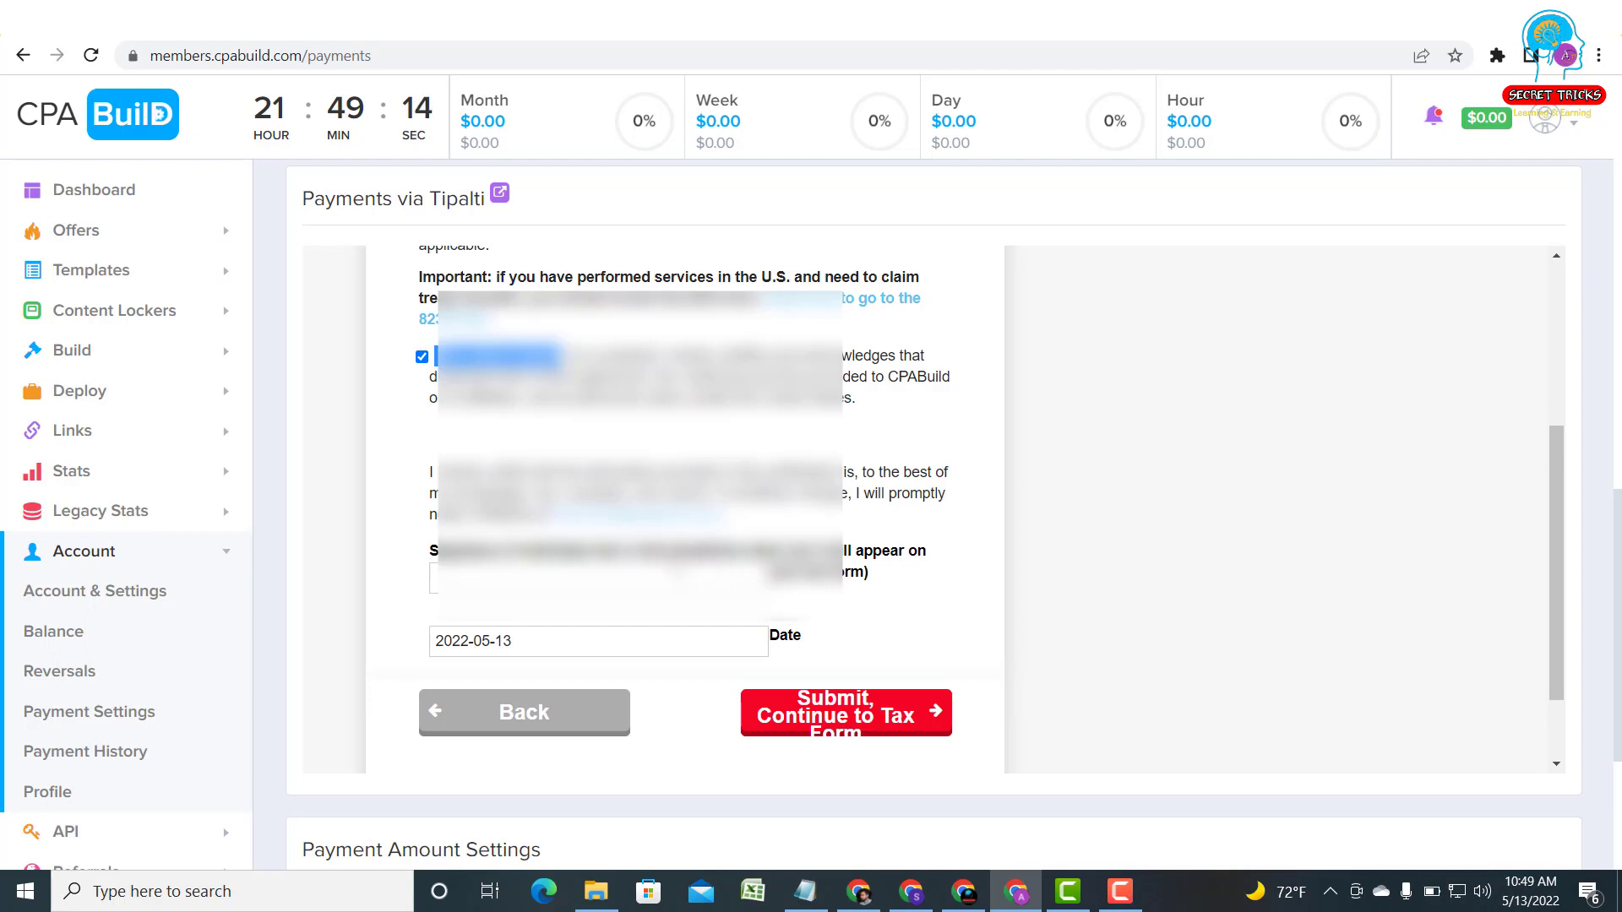
right_click(616, 579)
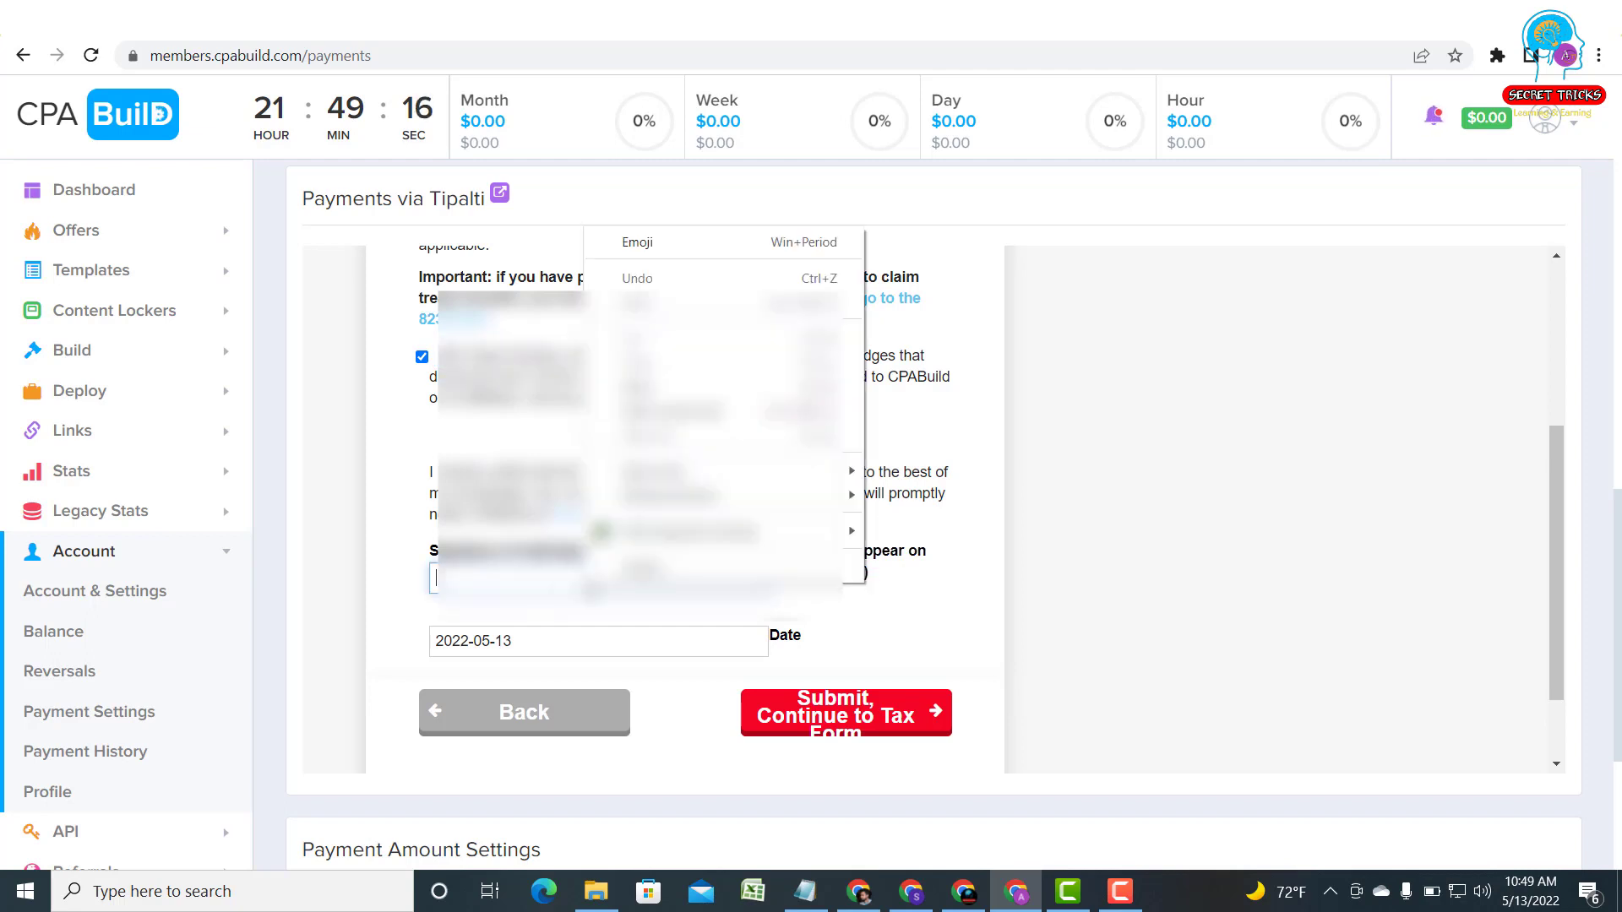
key(Escape)
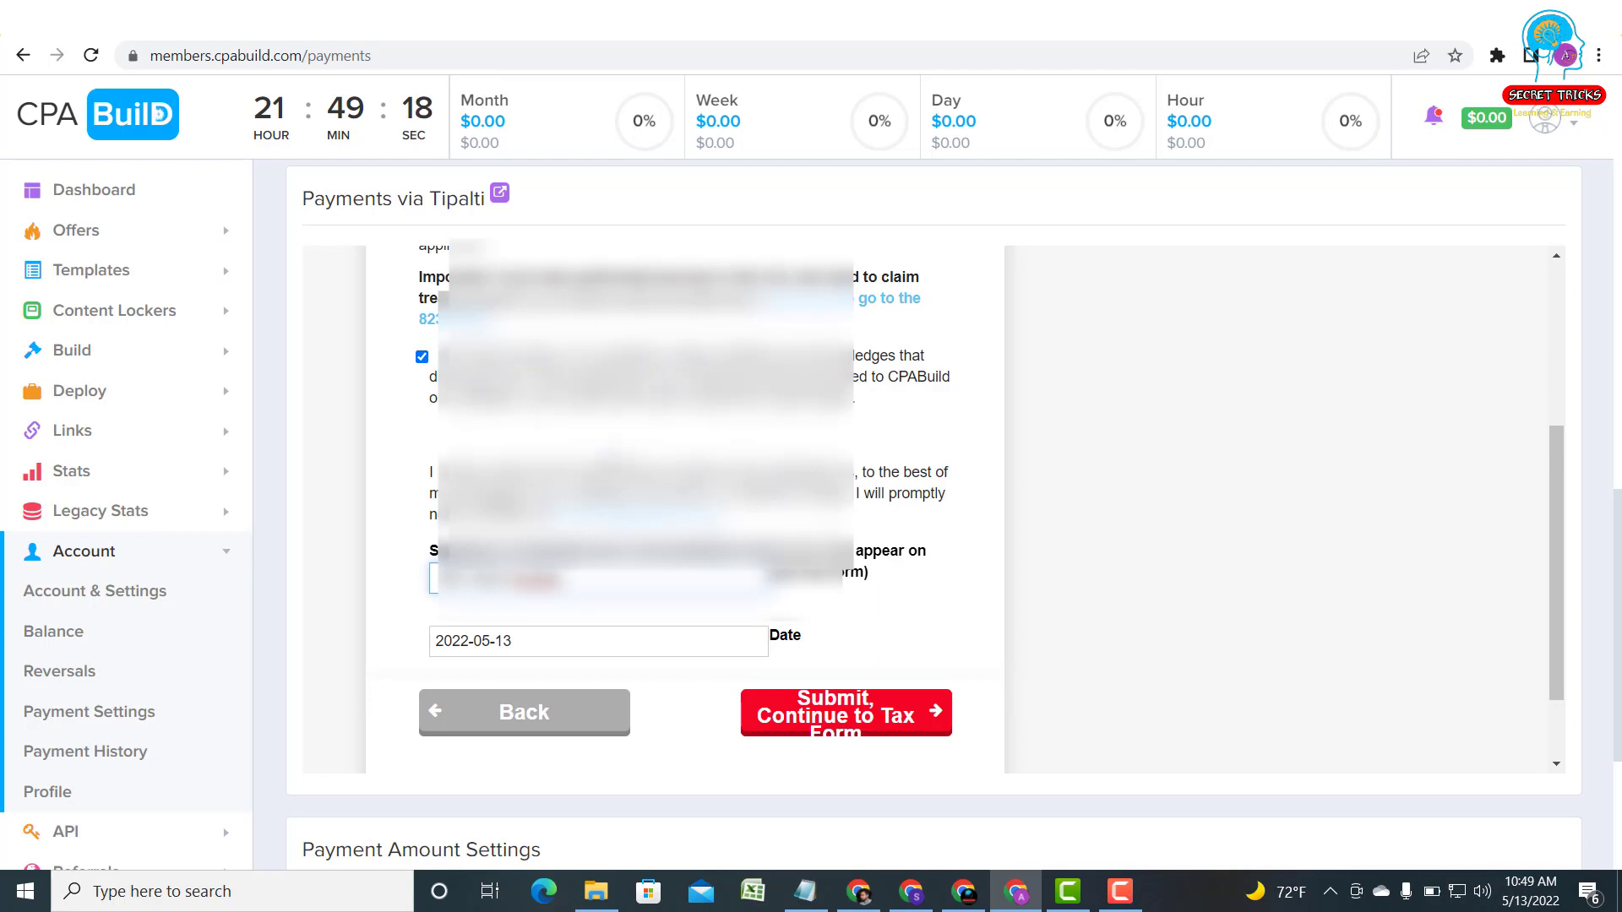
Submit the signed Certificate of No U.S. Activities and continue to the W-8BEN form.
scroll(684, 507, down, 2)
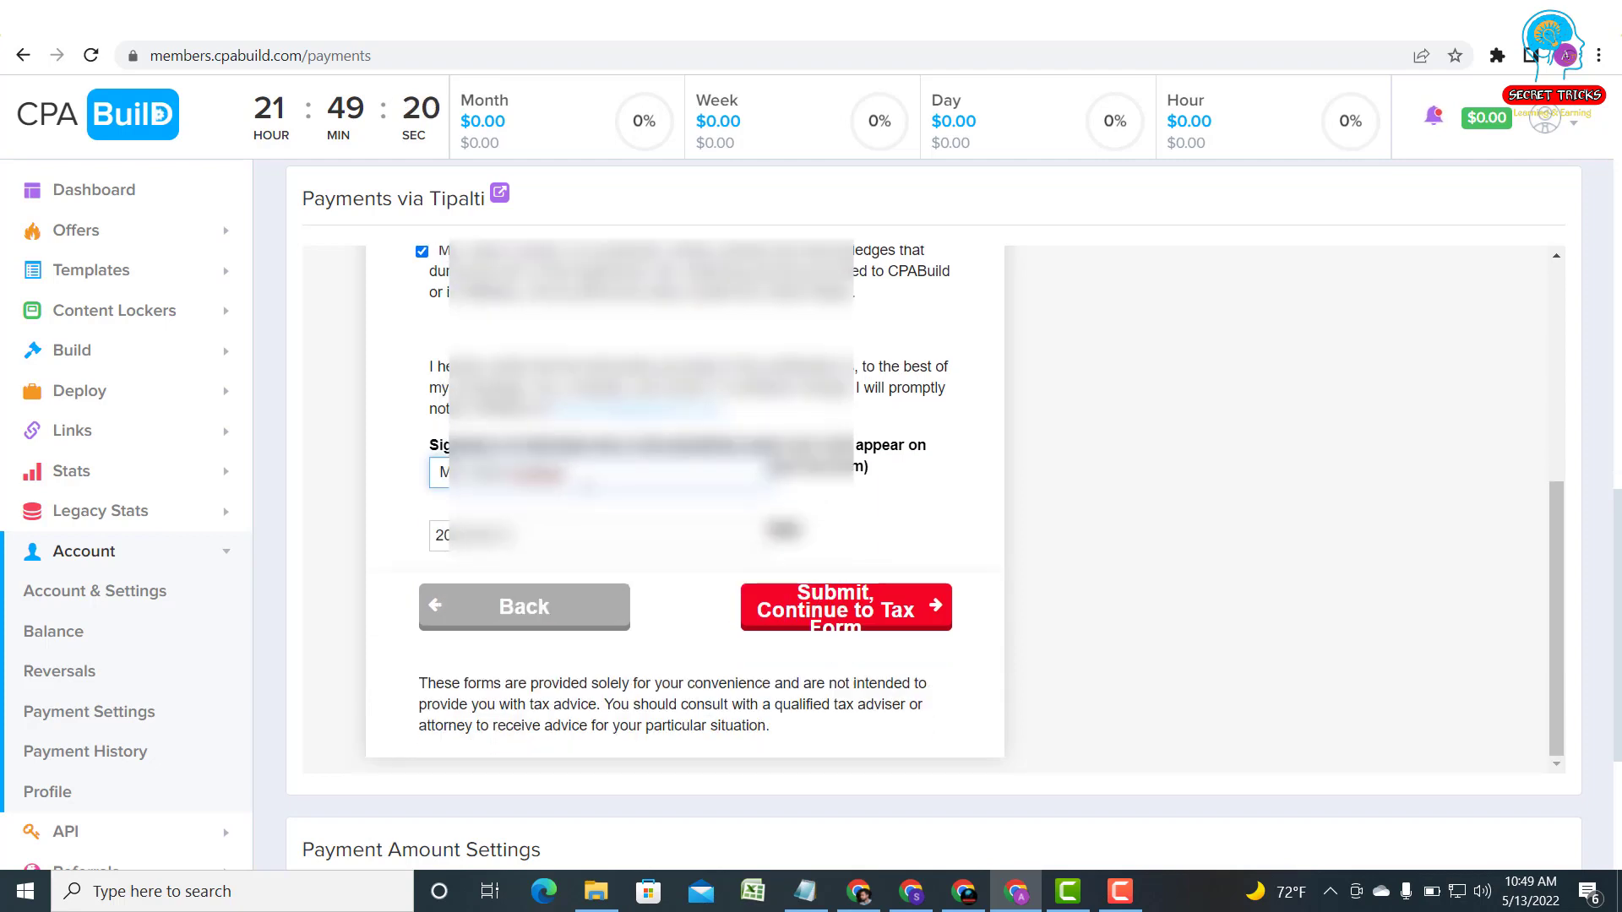
scroll(841, 507, down, 1)
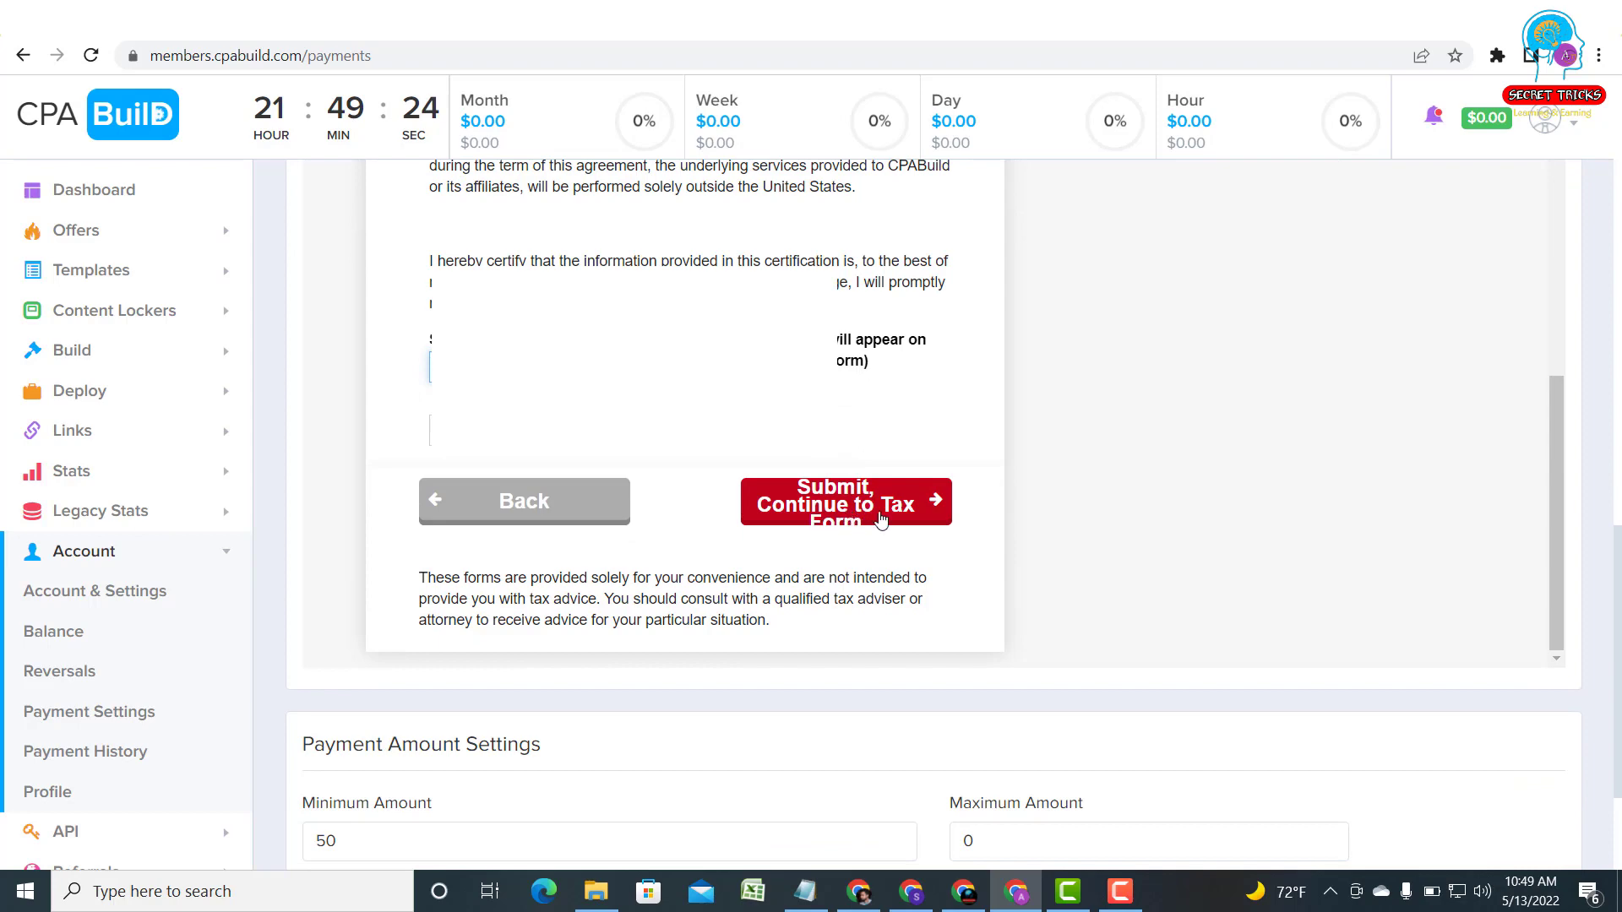
scroll(874, 522, down, 2)
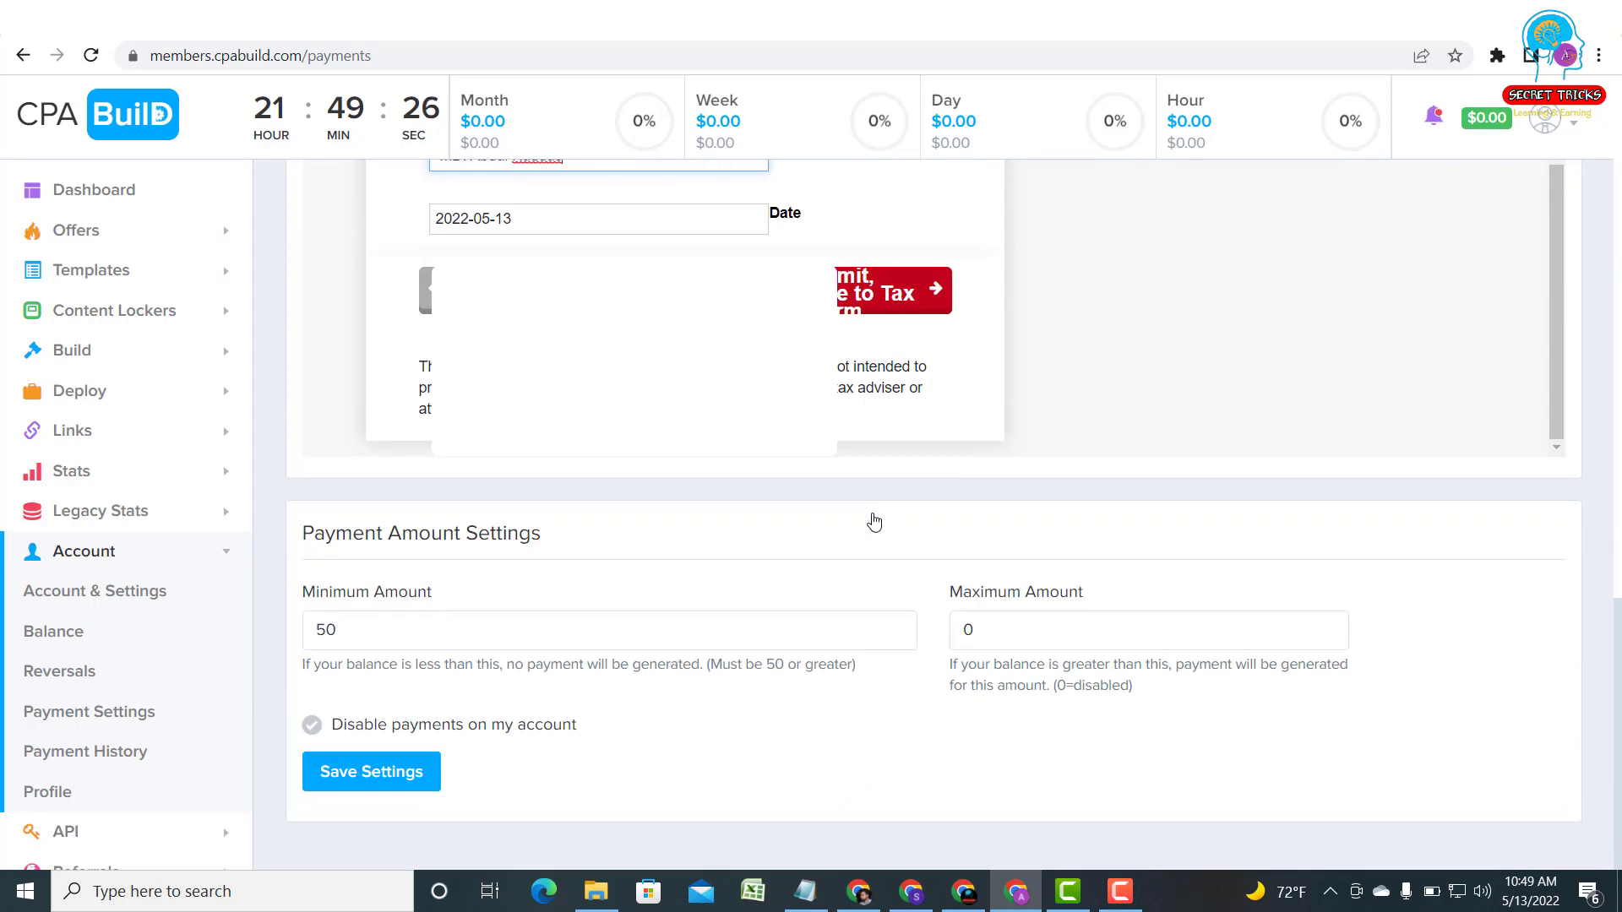
scroll(874, 522, up, 2)
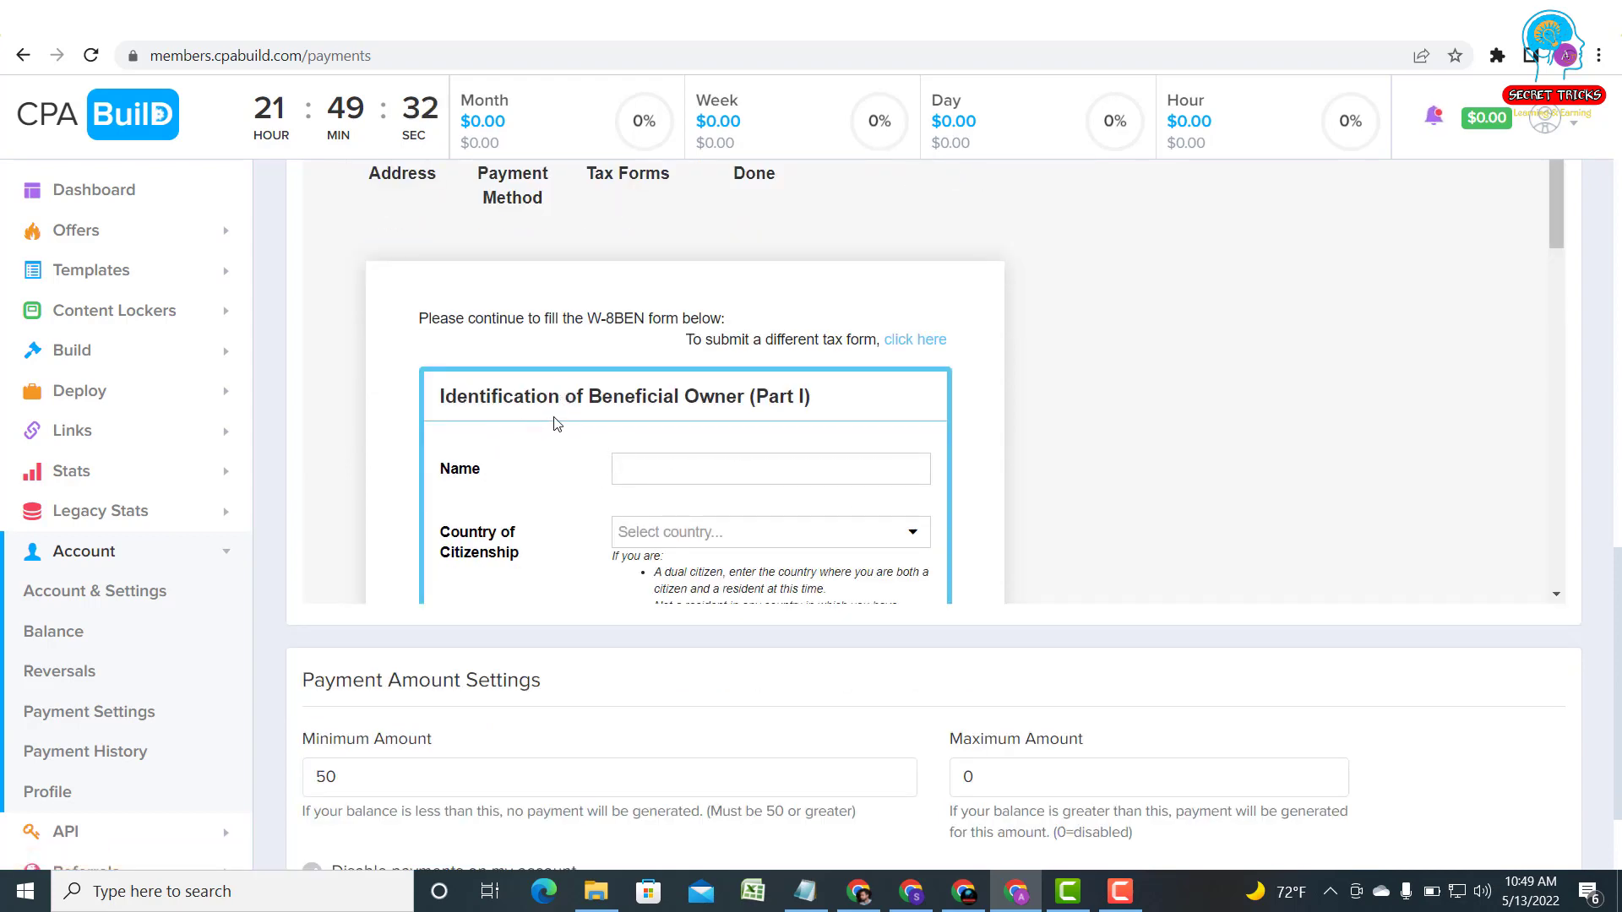
Paste the beneficial owner's full name in Part I of the W-8BEN and set Country of Citizenship to Bangladesh.
scroll(713, 414, down, 1)
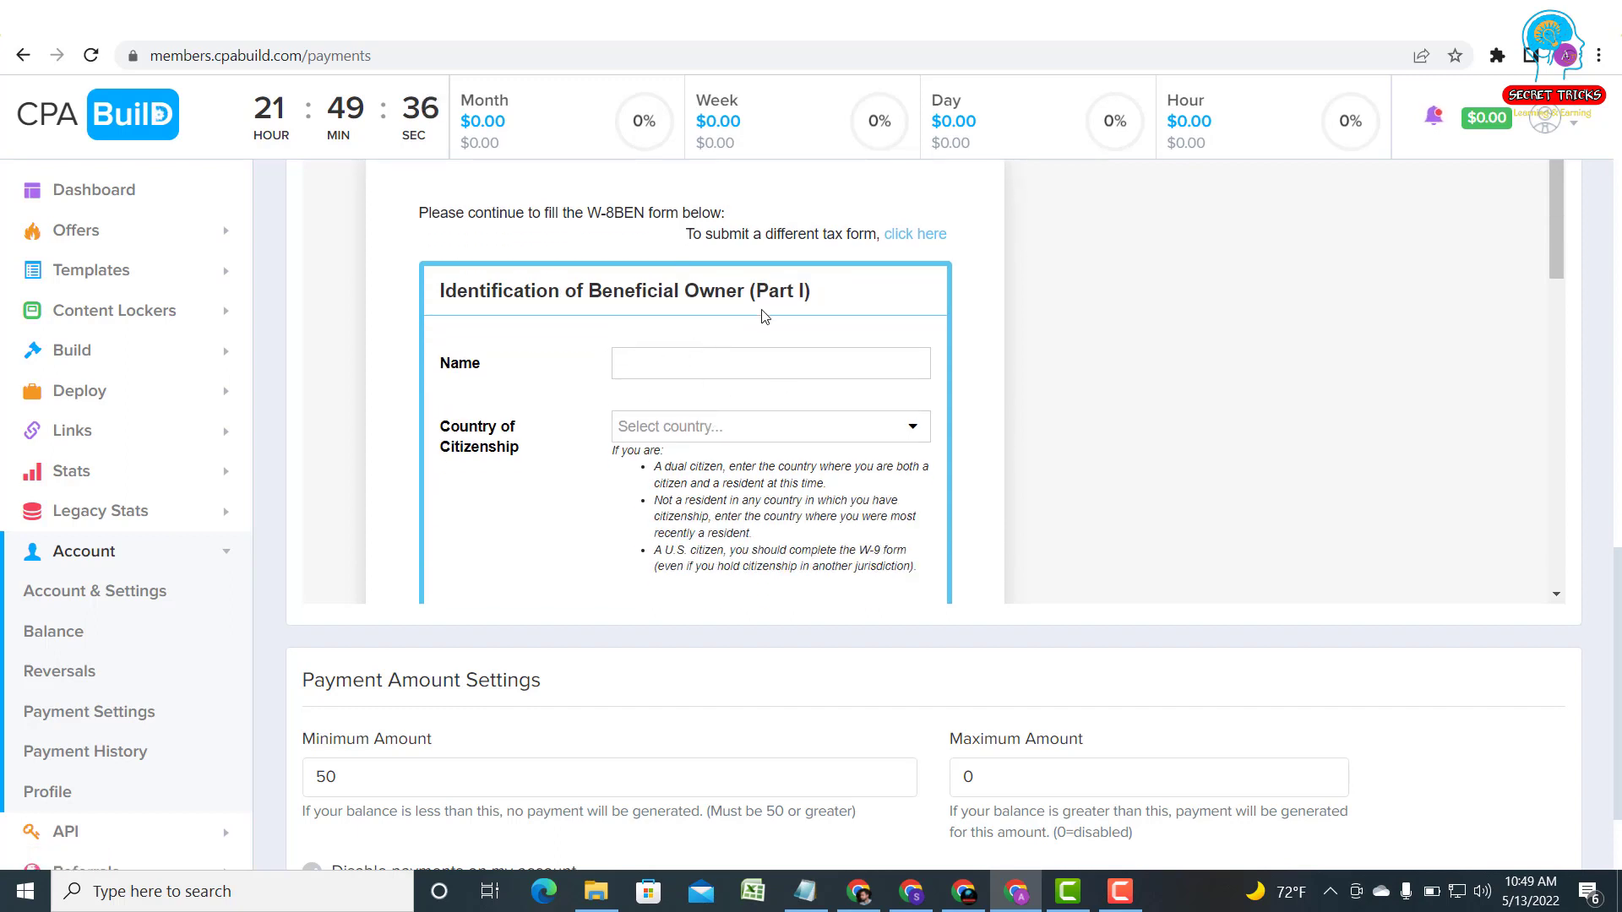
click(700, 364)
right_click(699, 367)
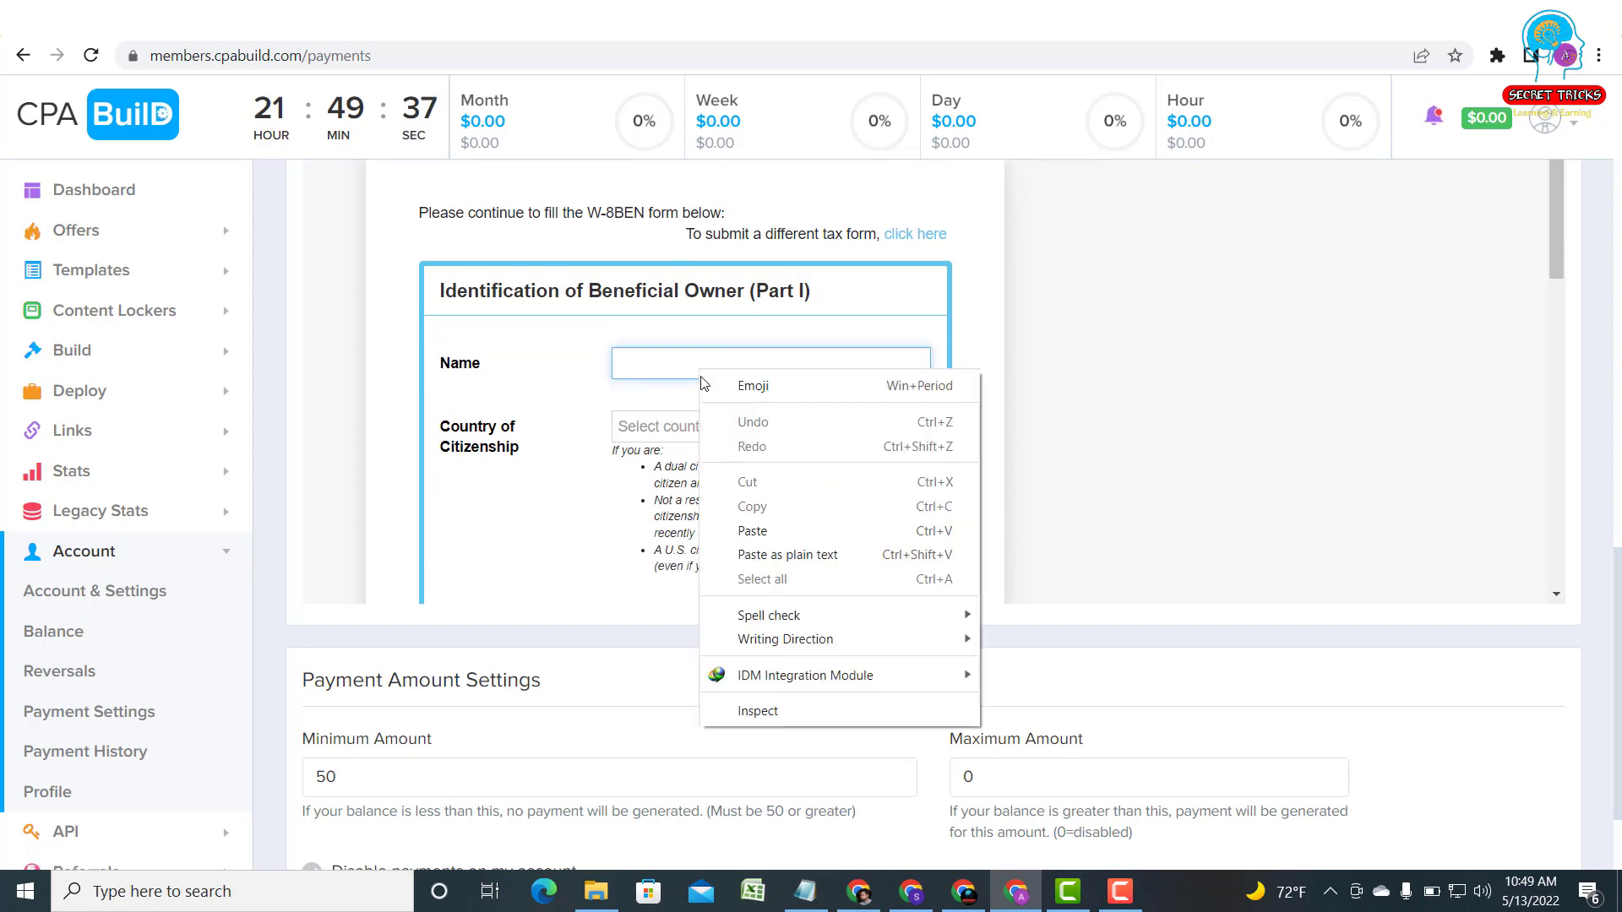
click(752, 531)
scroll(612, 365, down, 1)
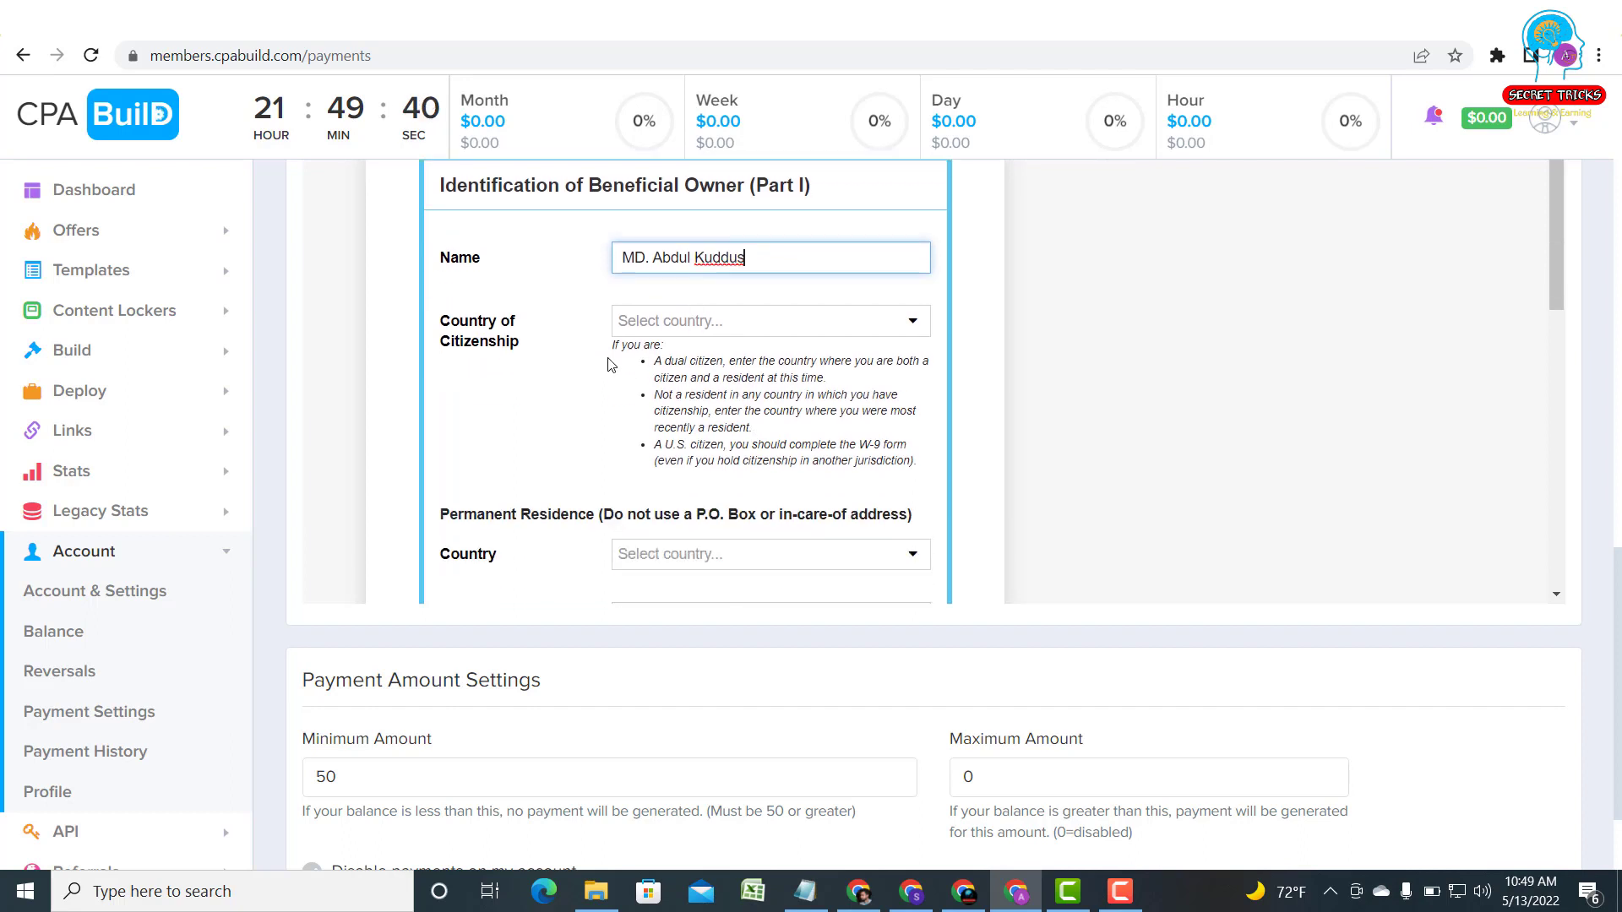
click(727, 319)
scroll(697, 387, down, 4)
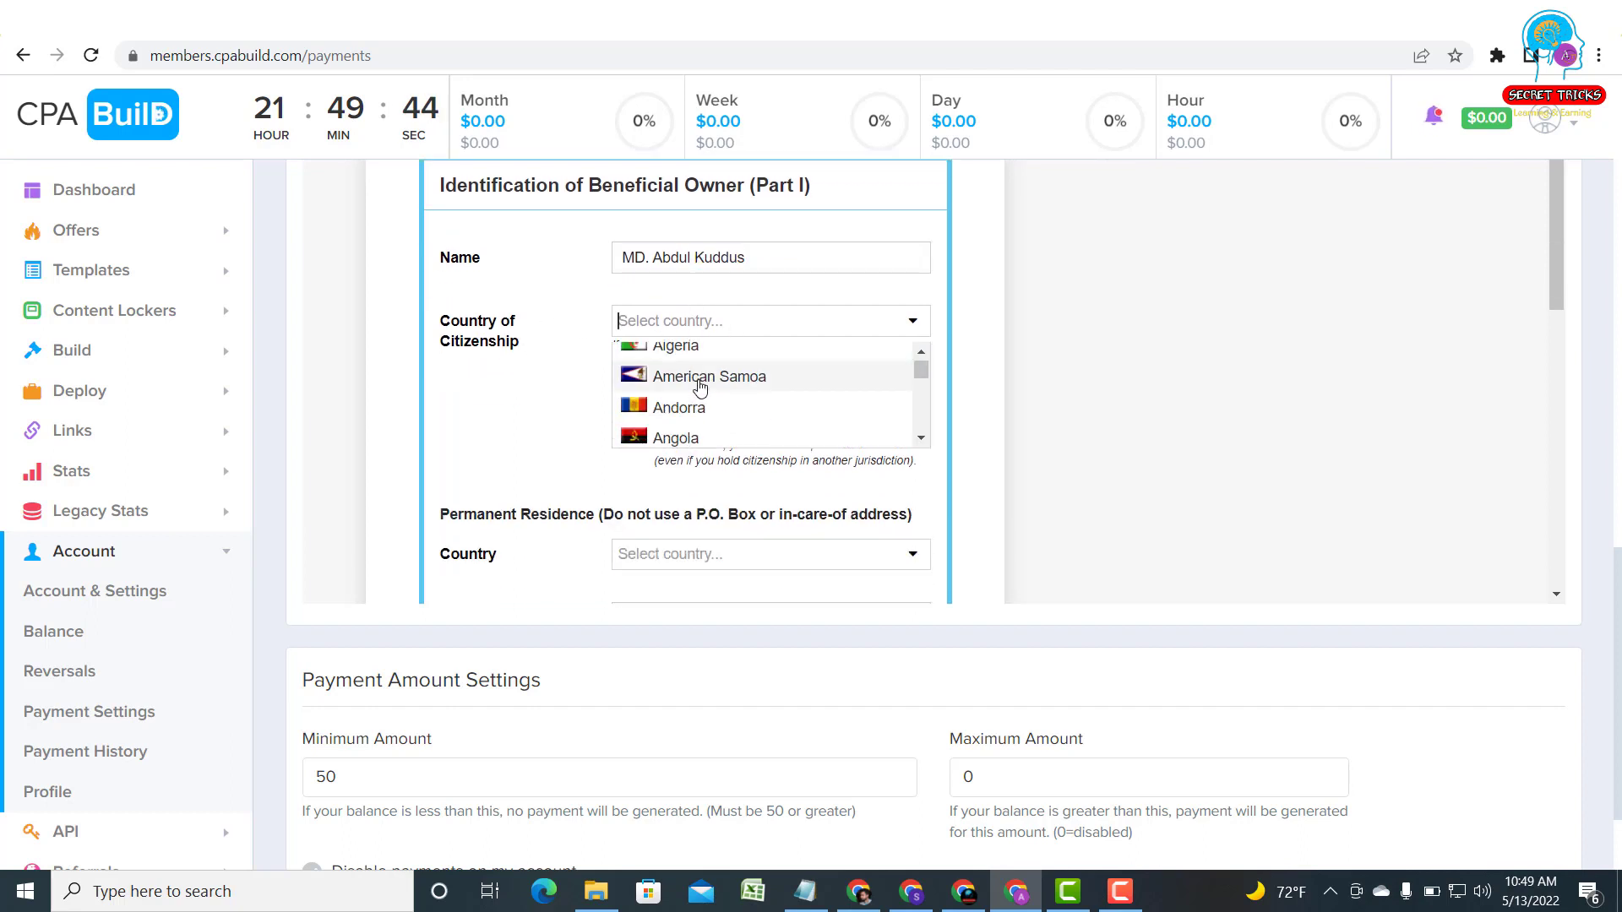
scroll(701, 385, down, 2)
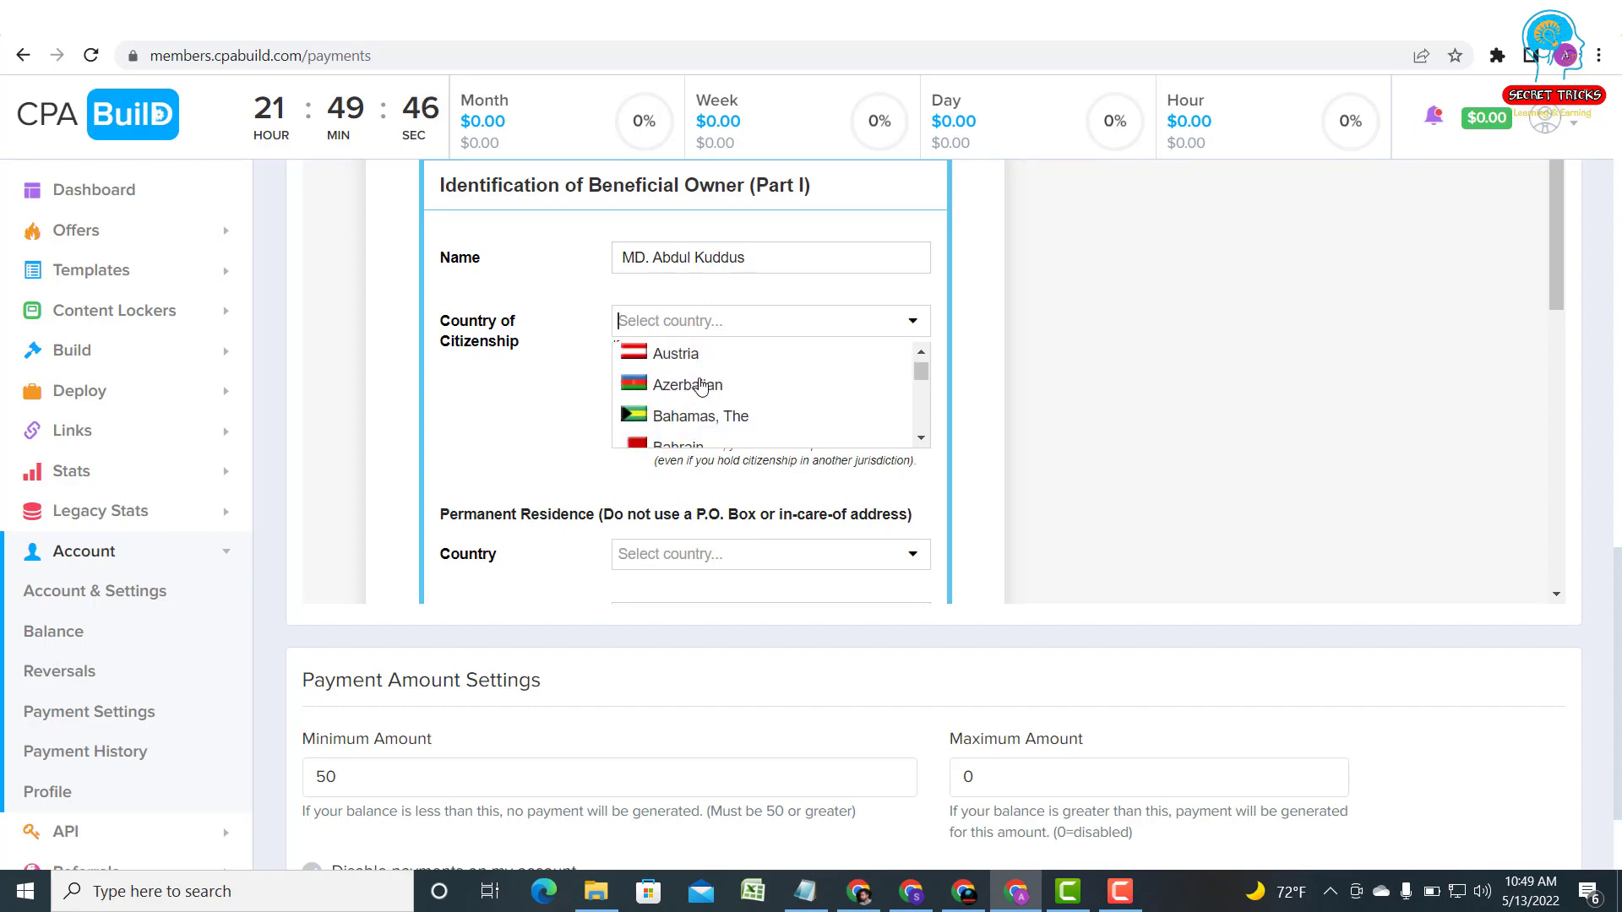
click(704, 380)
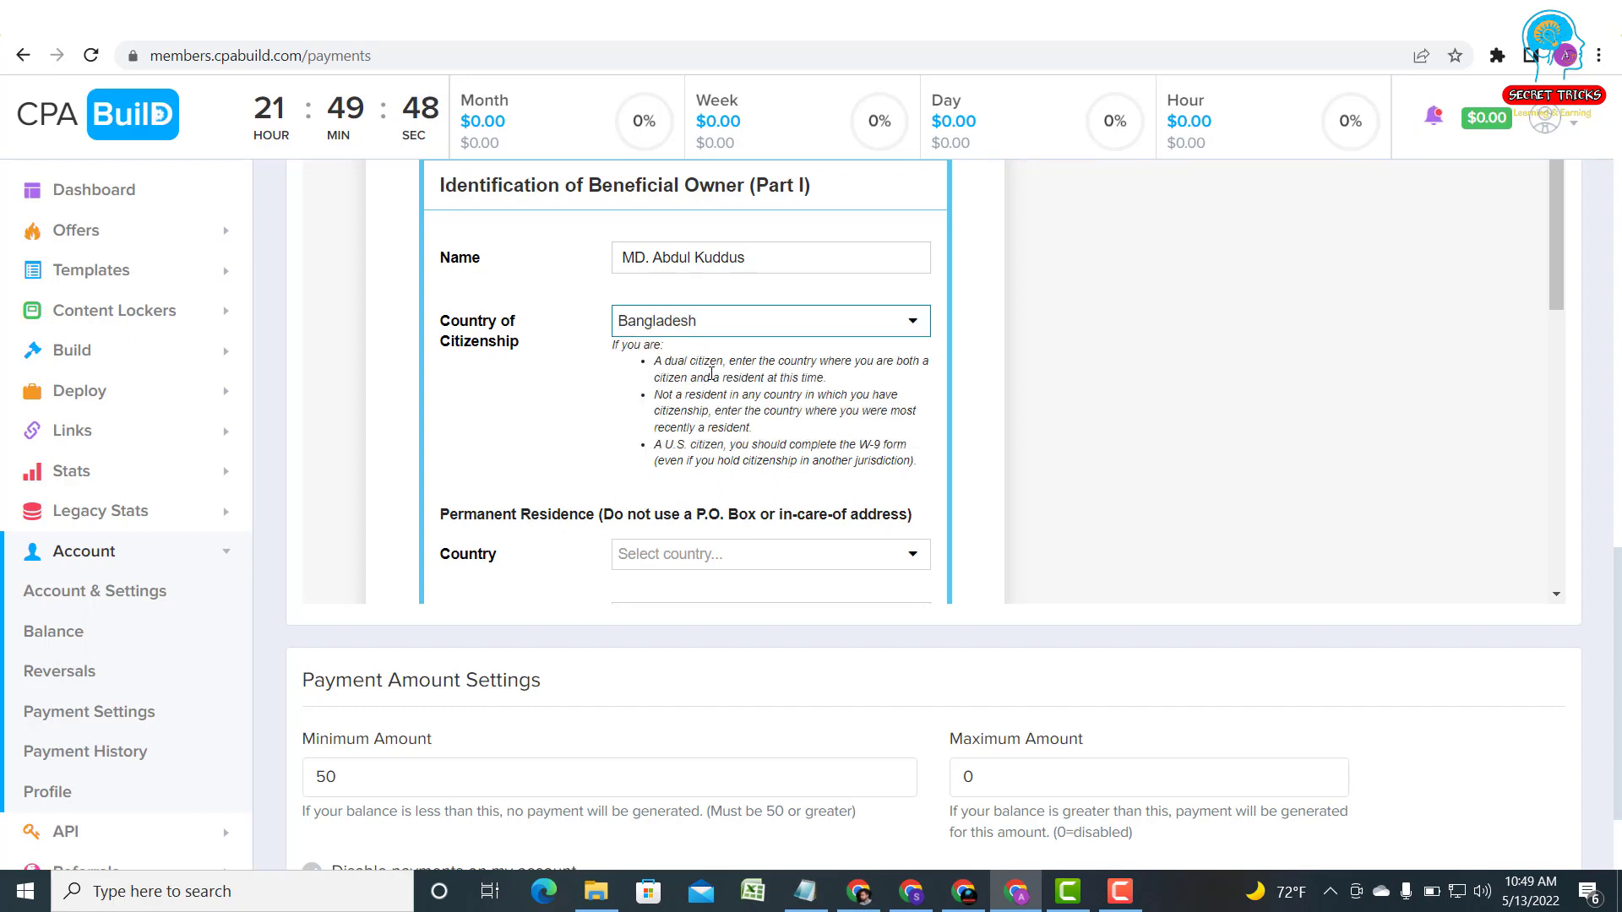
Set the permanent residence country to Bangladesh and mark the residence as the same as the contact address.
scroll(706, 375, down, 3)
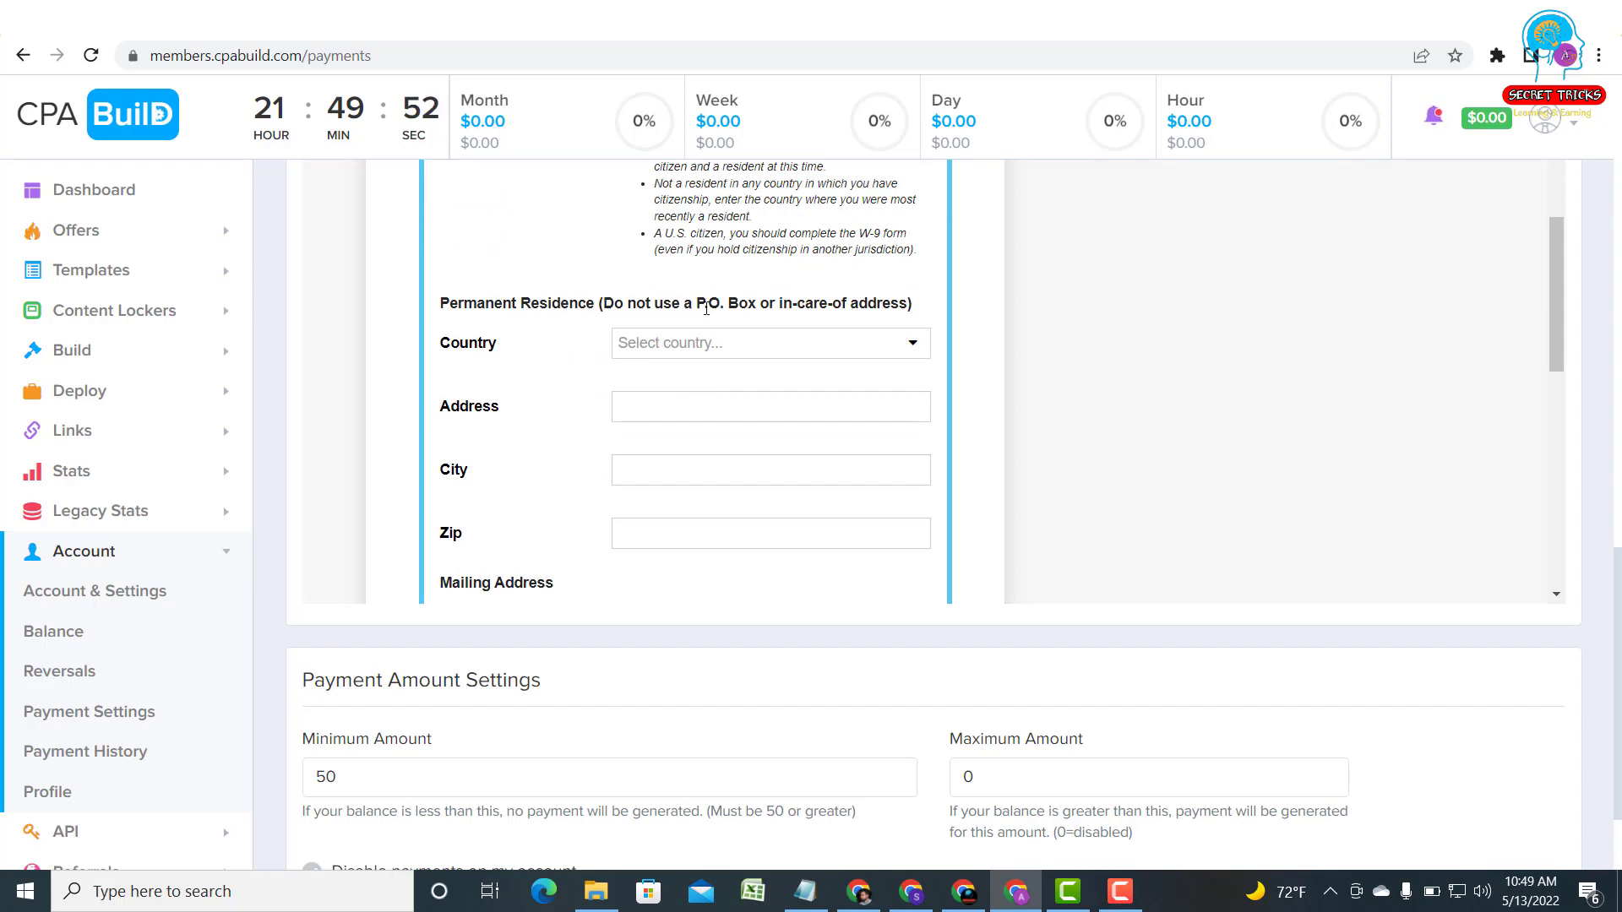
click(756, 346)
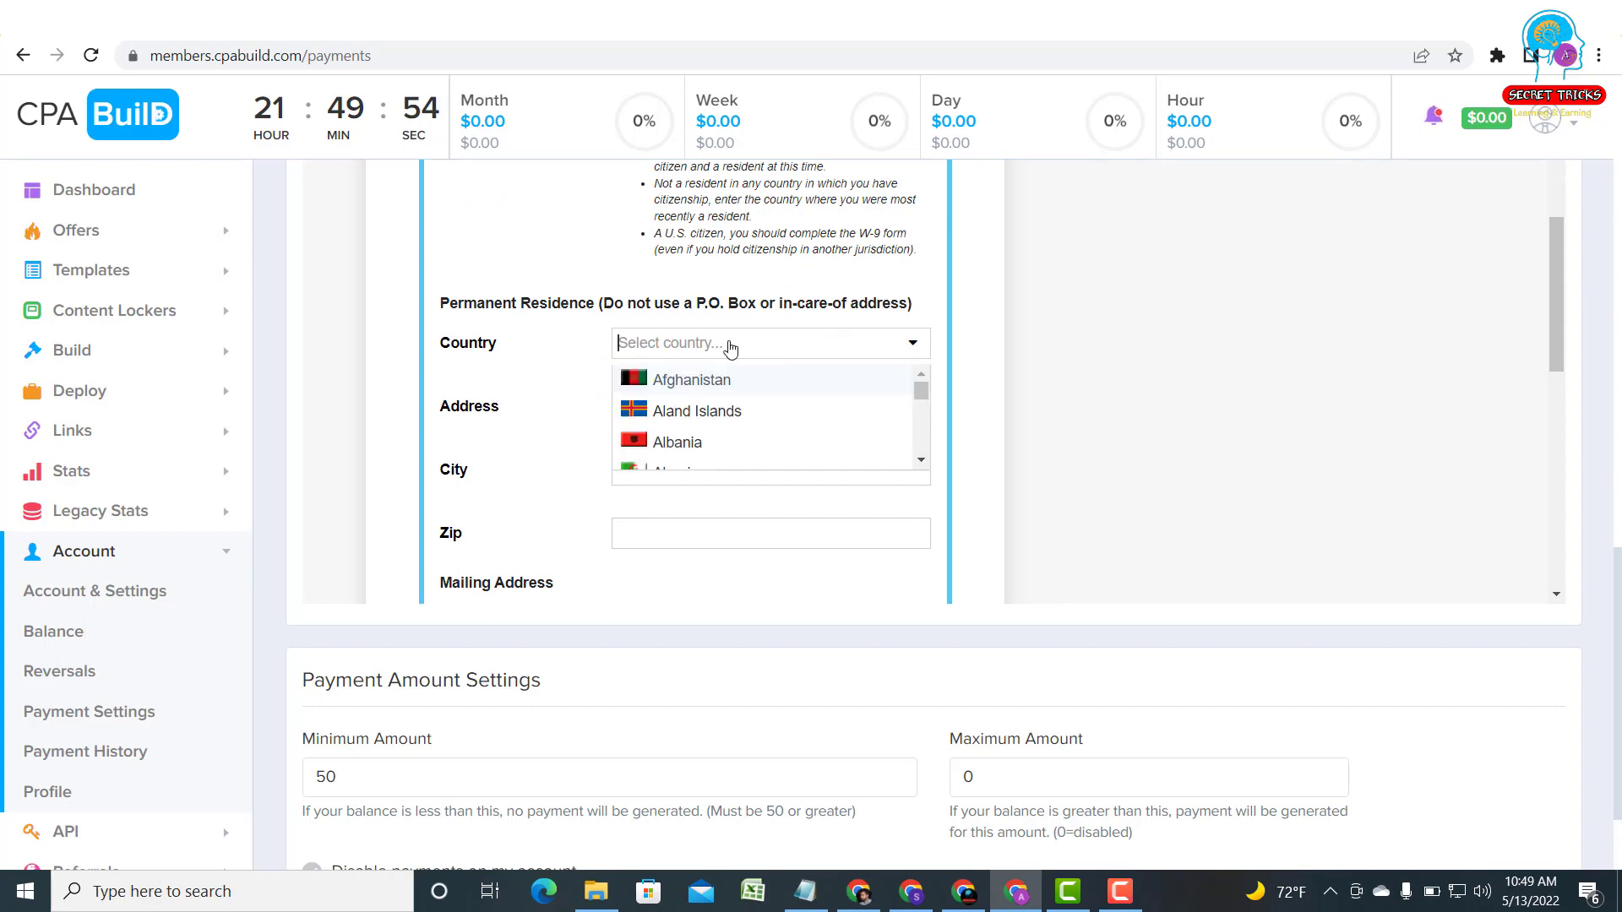
scroll(688, 397, down, 6)
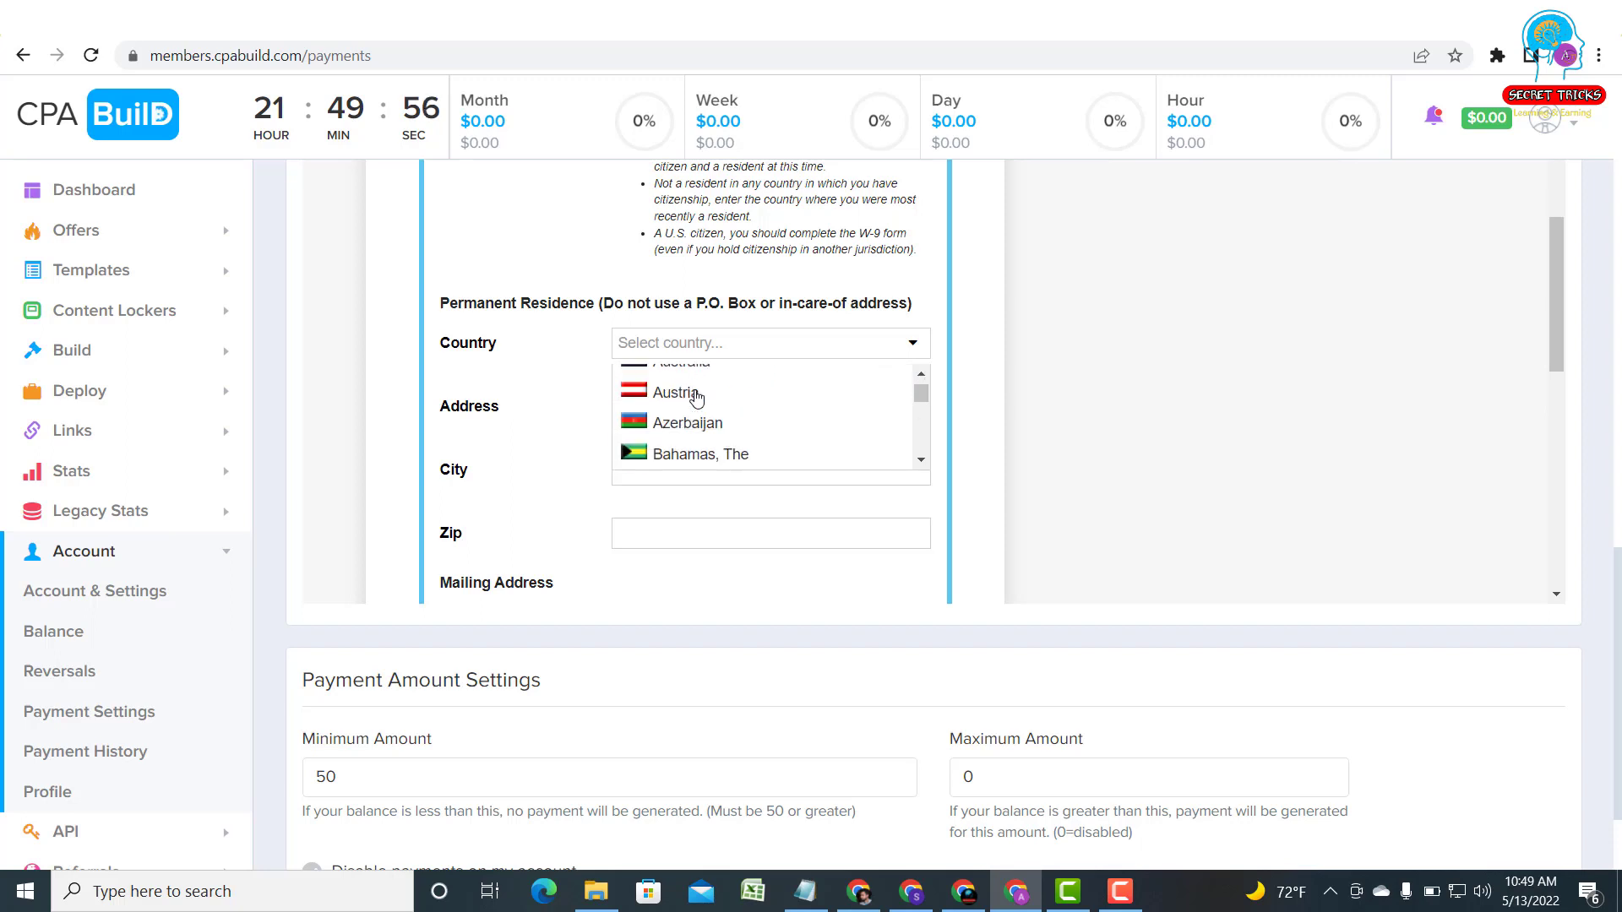
scroll(695, 397, down, 5)
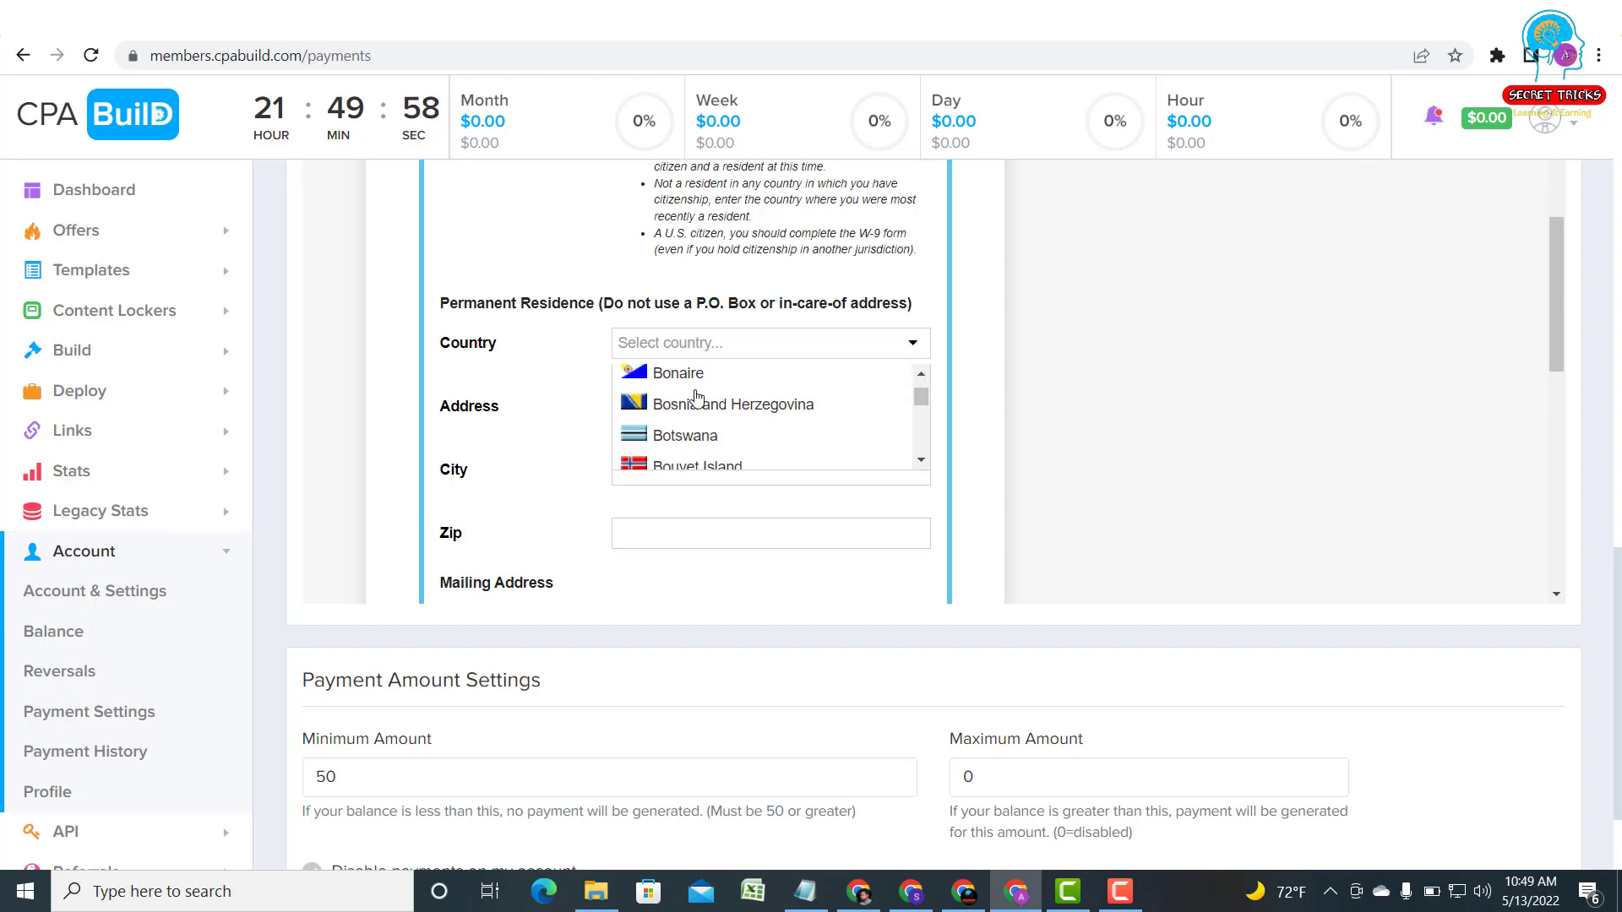
scroll(696, 397, up, 4)
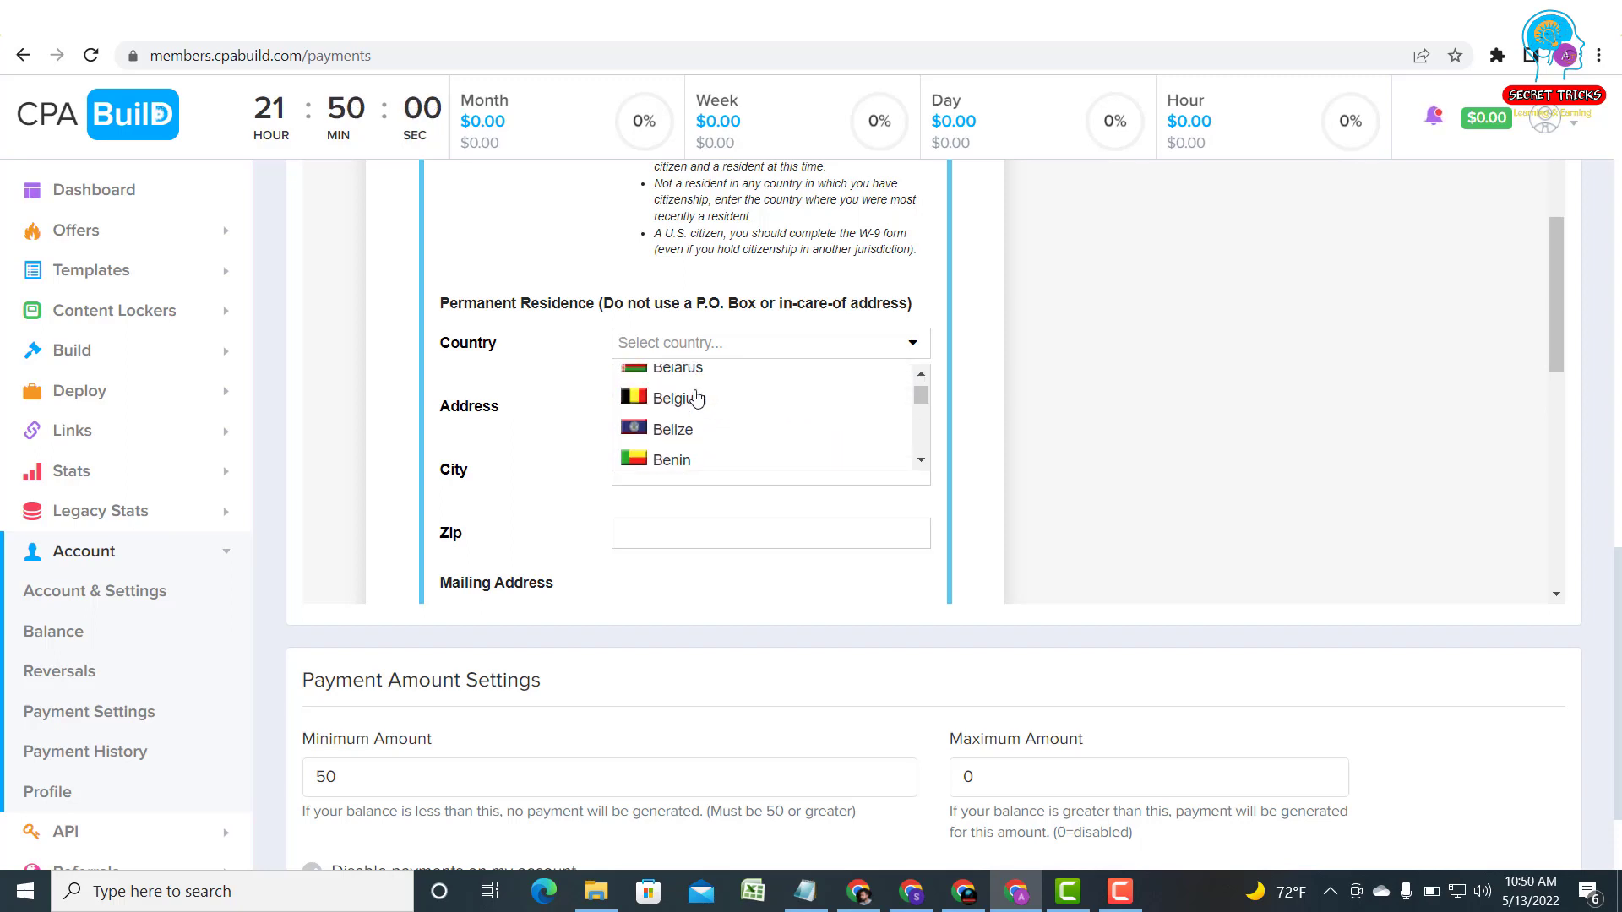
scroll(696, 397, up, 1)
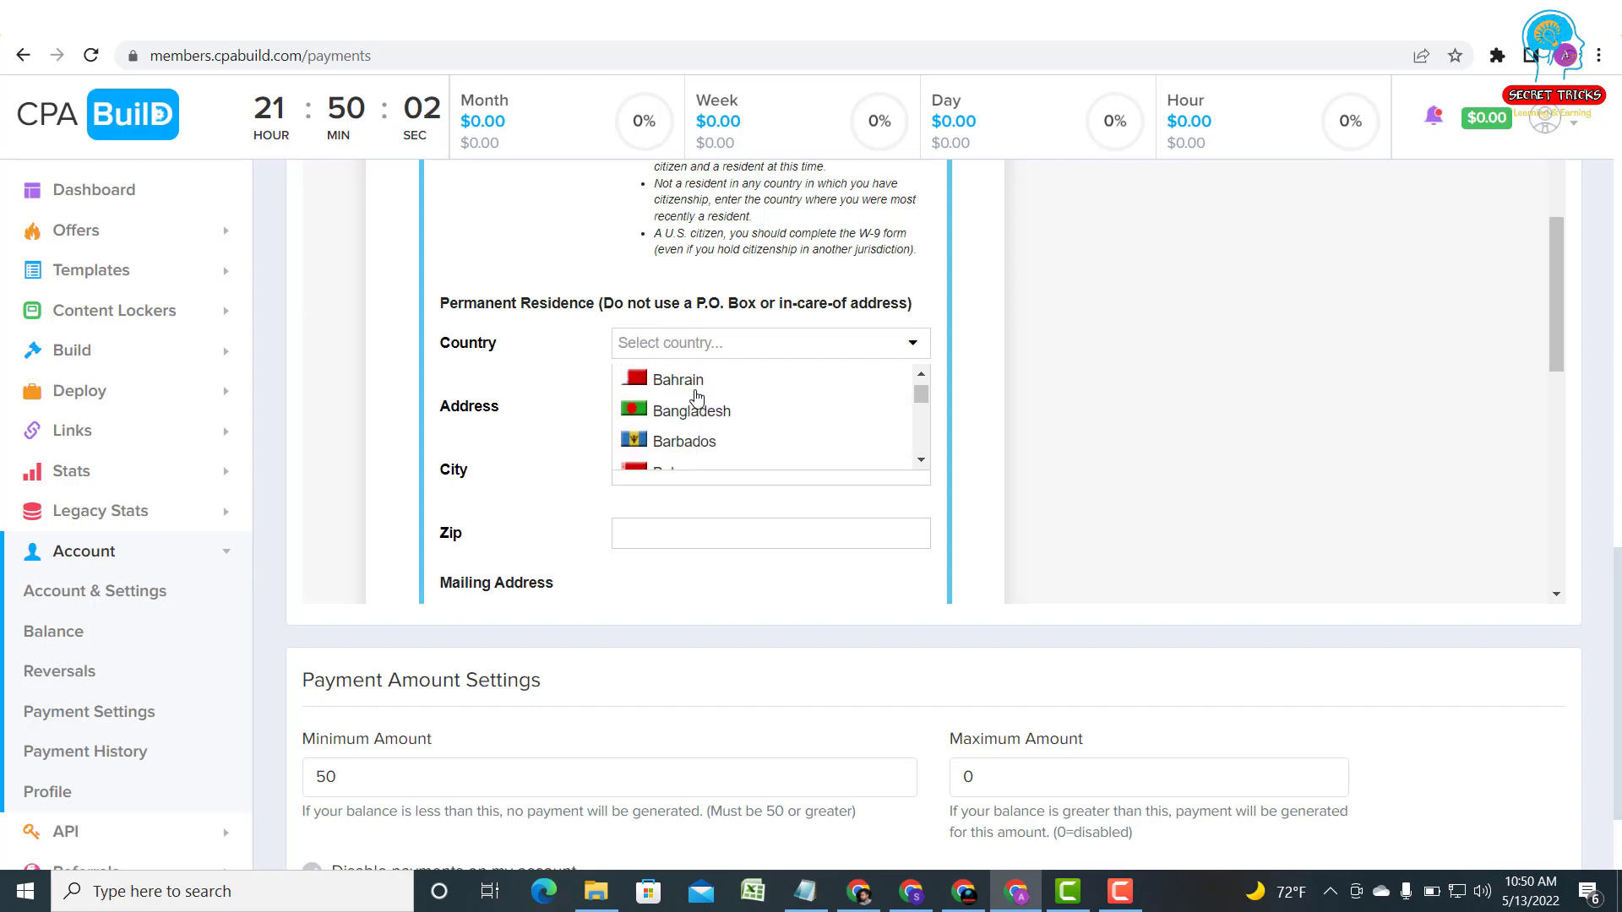
click(694, 409)
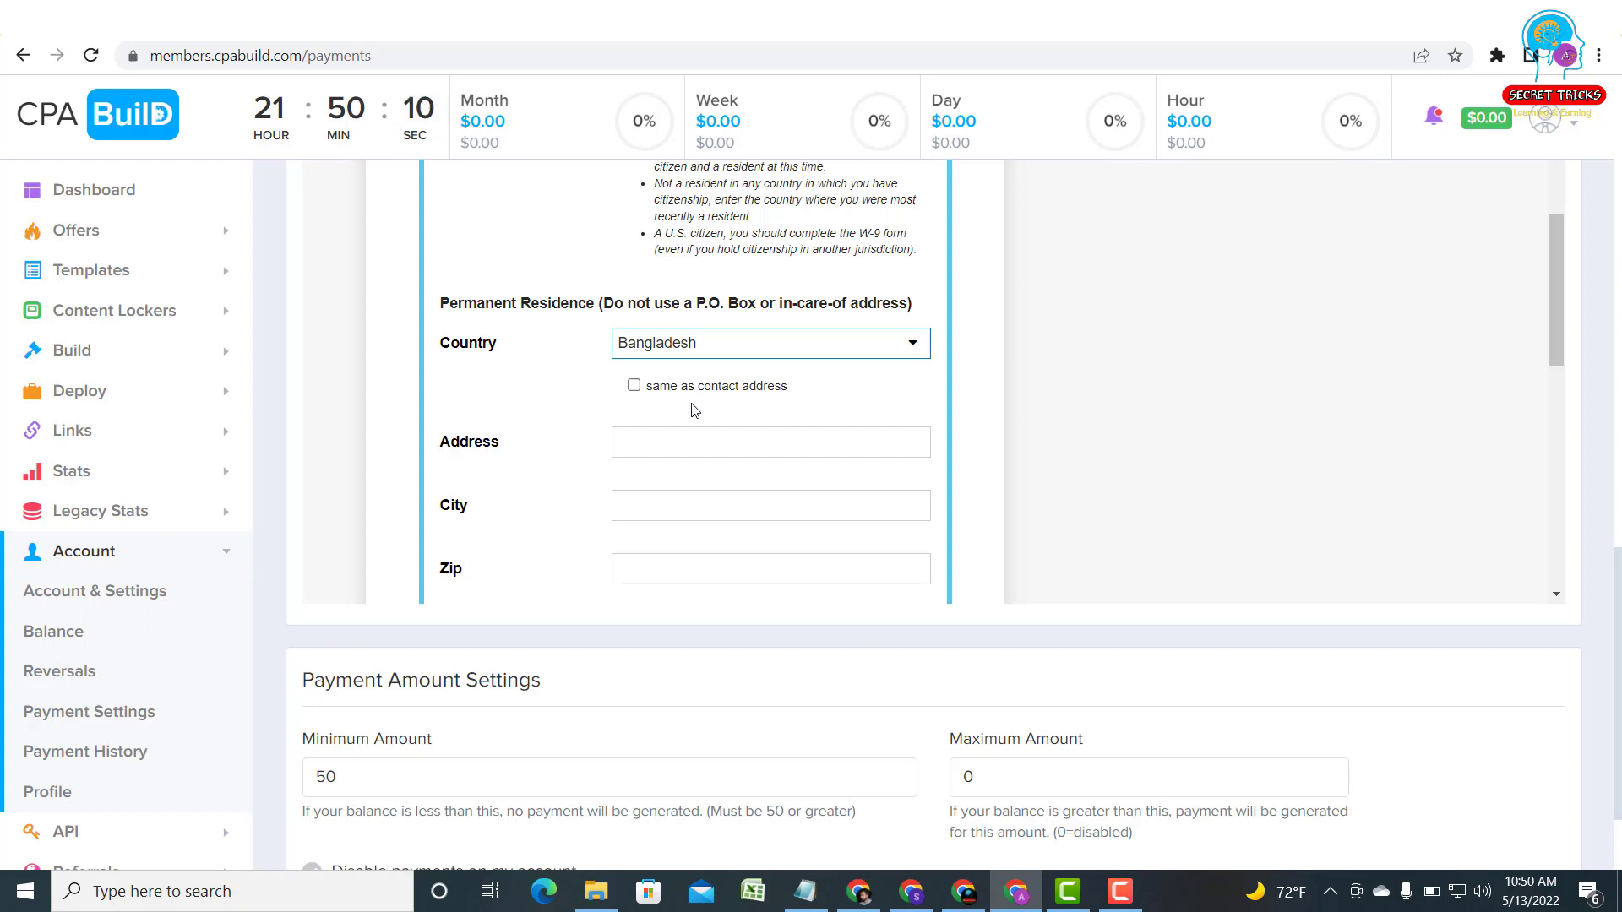
click(673, 437)
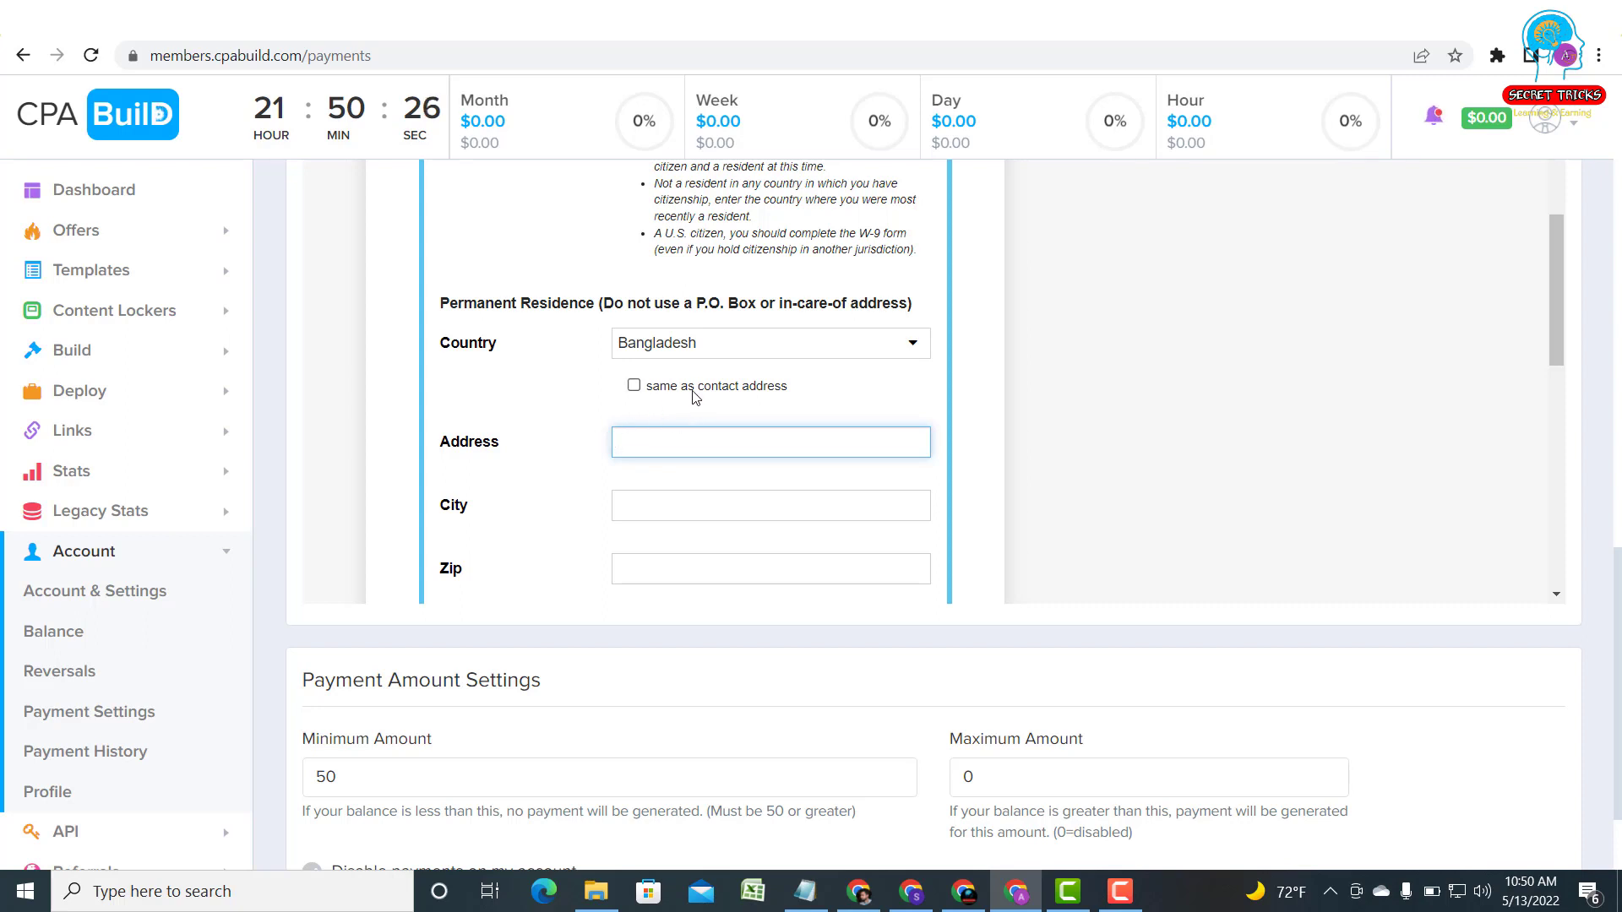
click(634, 386)
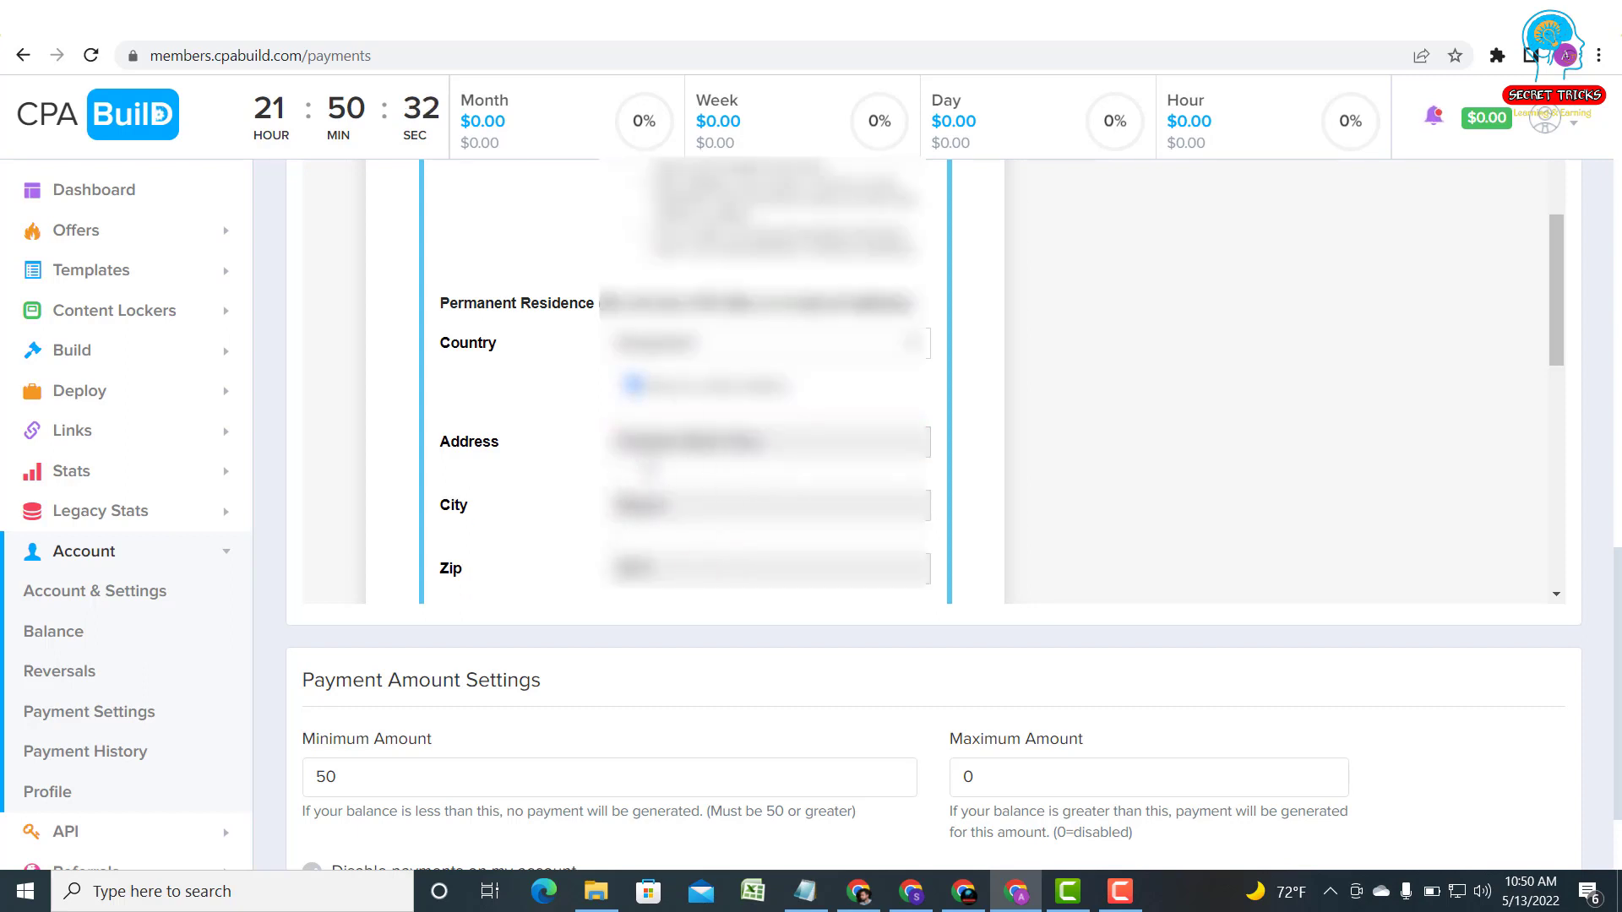
Choose the mailing address country and enable the option that fills the mailing address from the address already given.
scroll(634, 488, down, 1)
scroll(676, 469, down, 1)
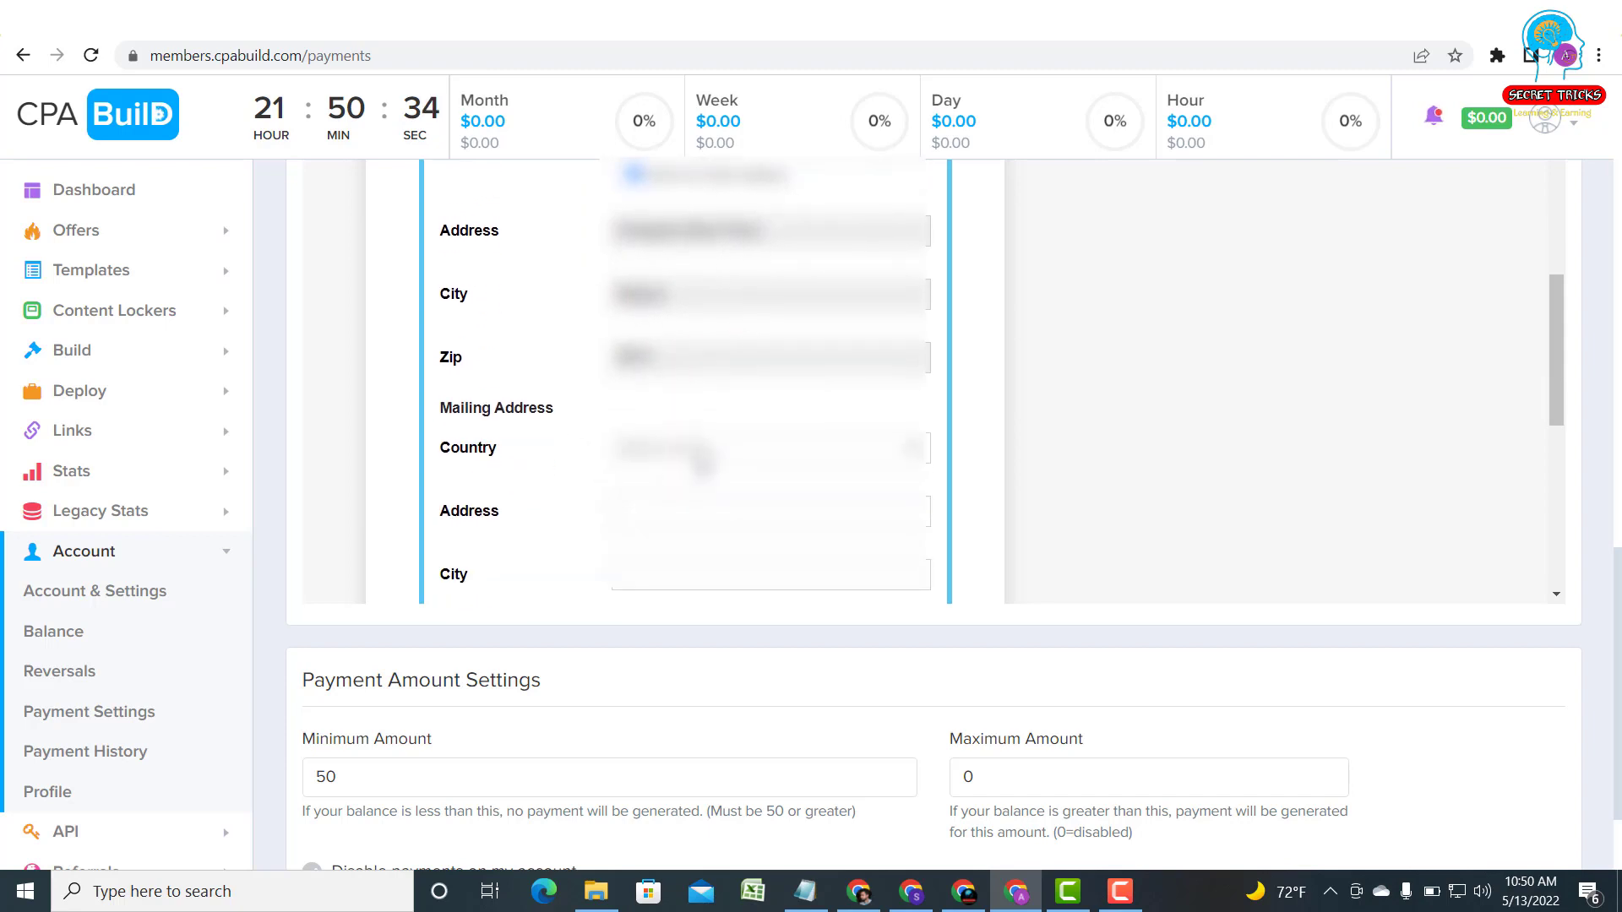
scroll(524, 448, down, 1)
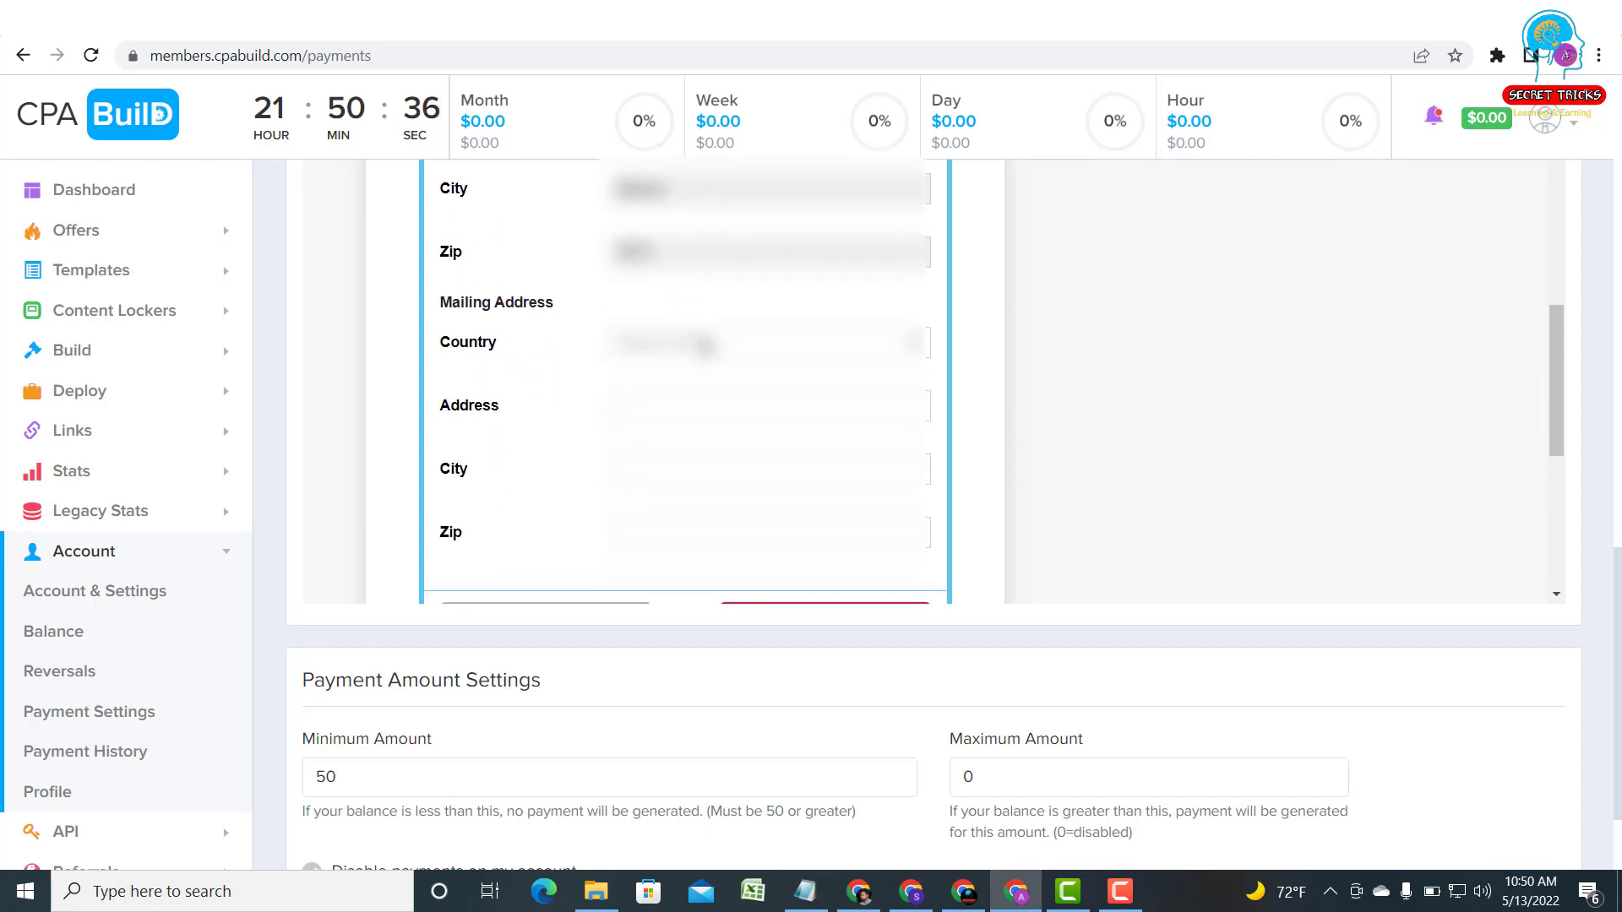
click(704, 345)
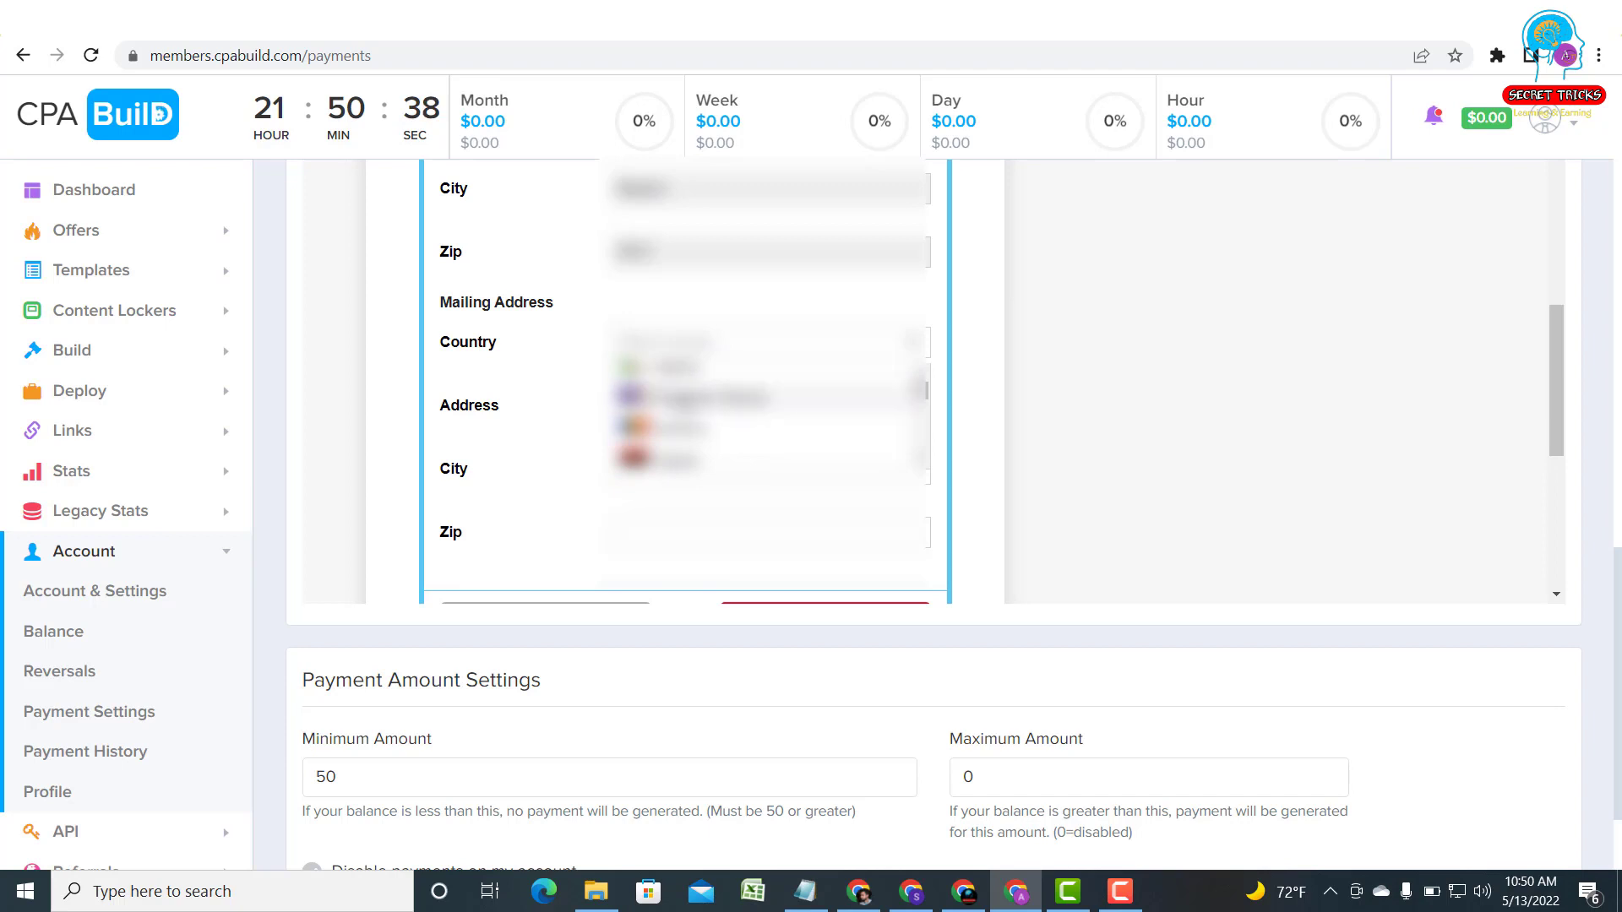
scroll(684, 413, down, 4)
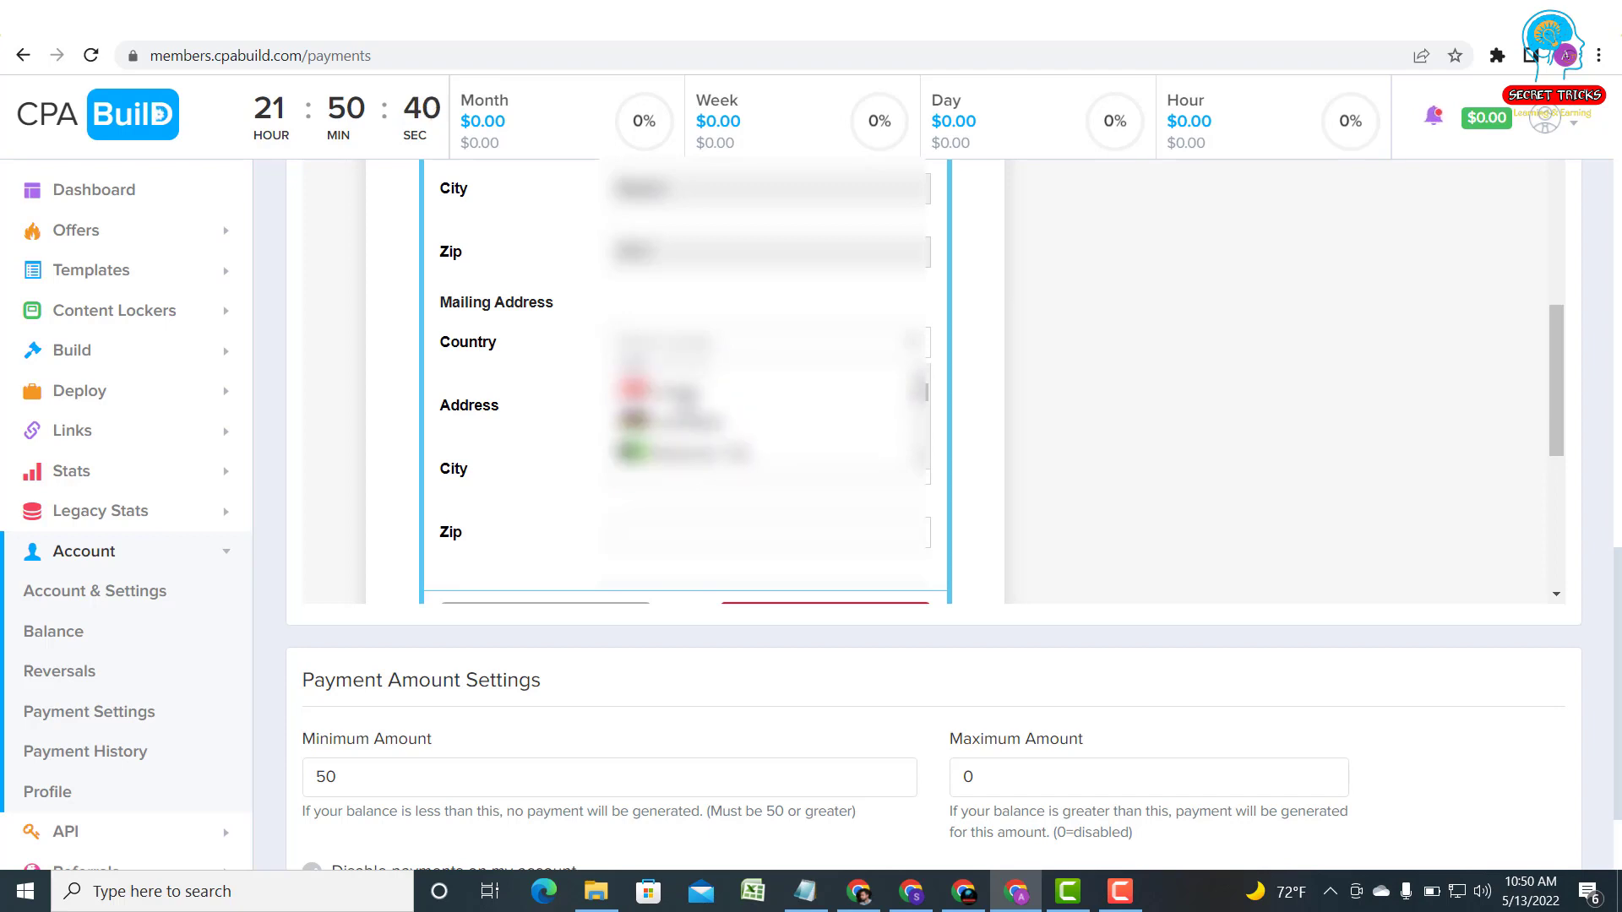
scroll(685, 414, down, 3)
click(690, 412)
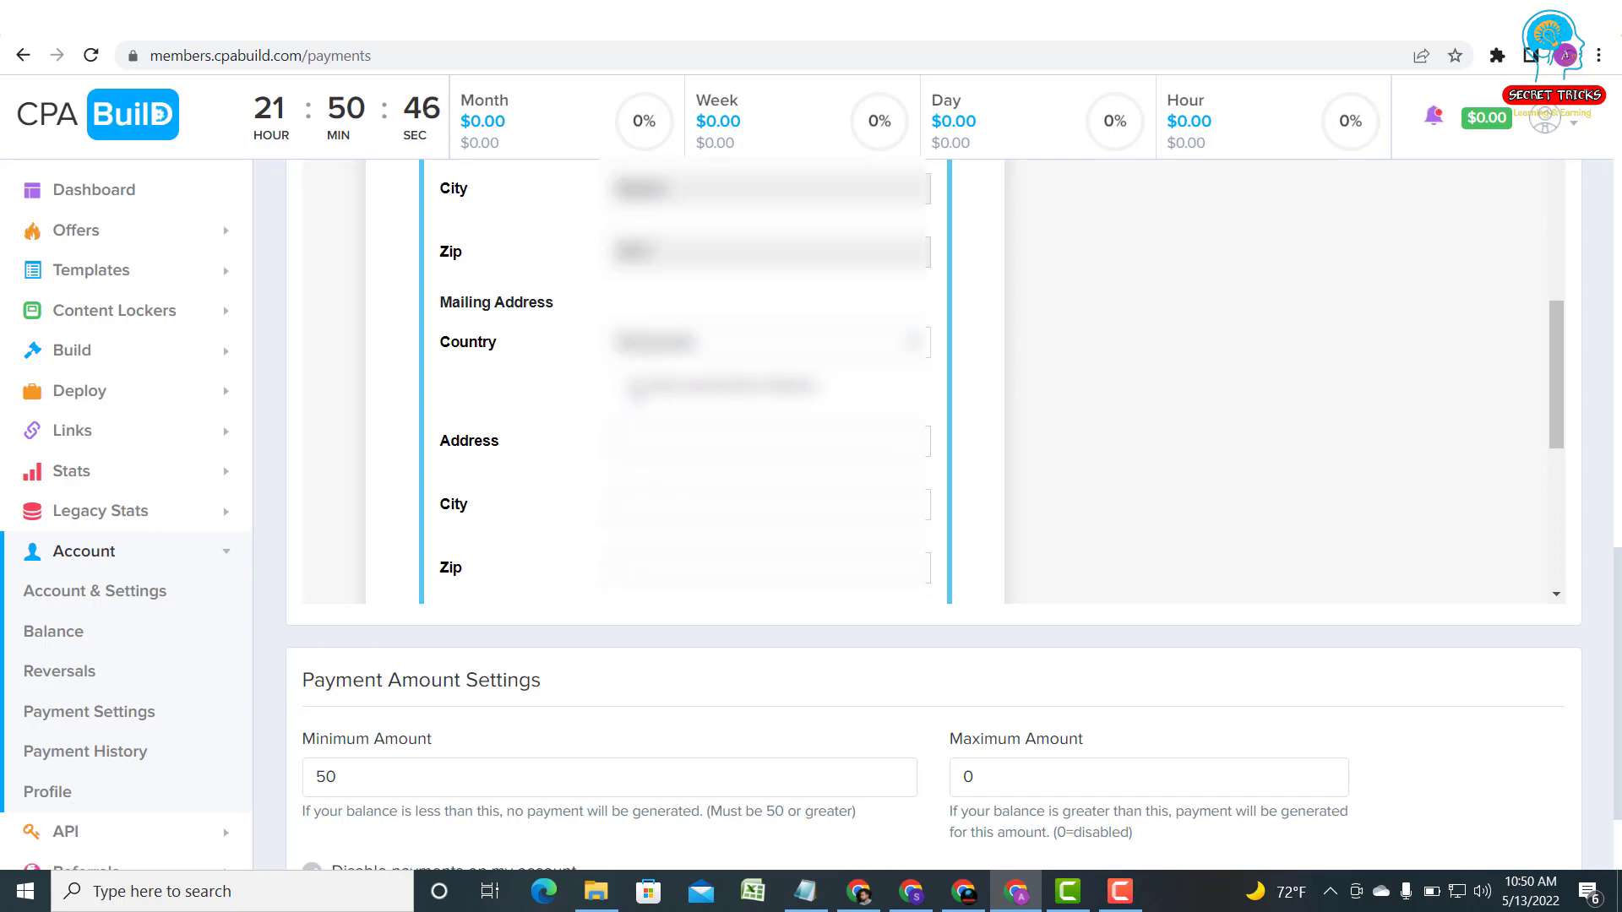
click(635, 387)
scroll(646, 466, down, 1)
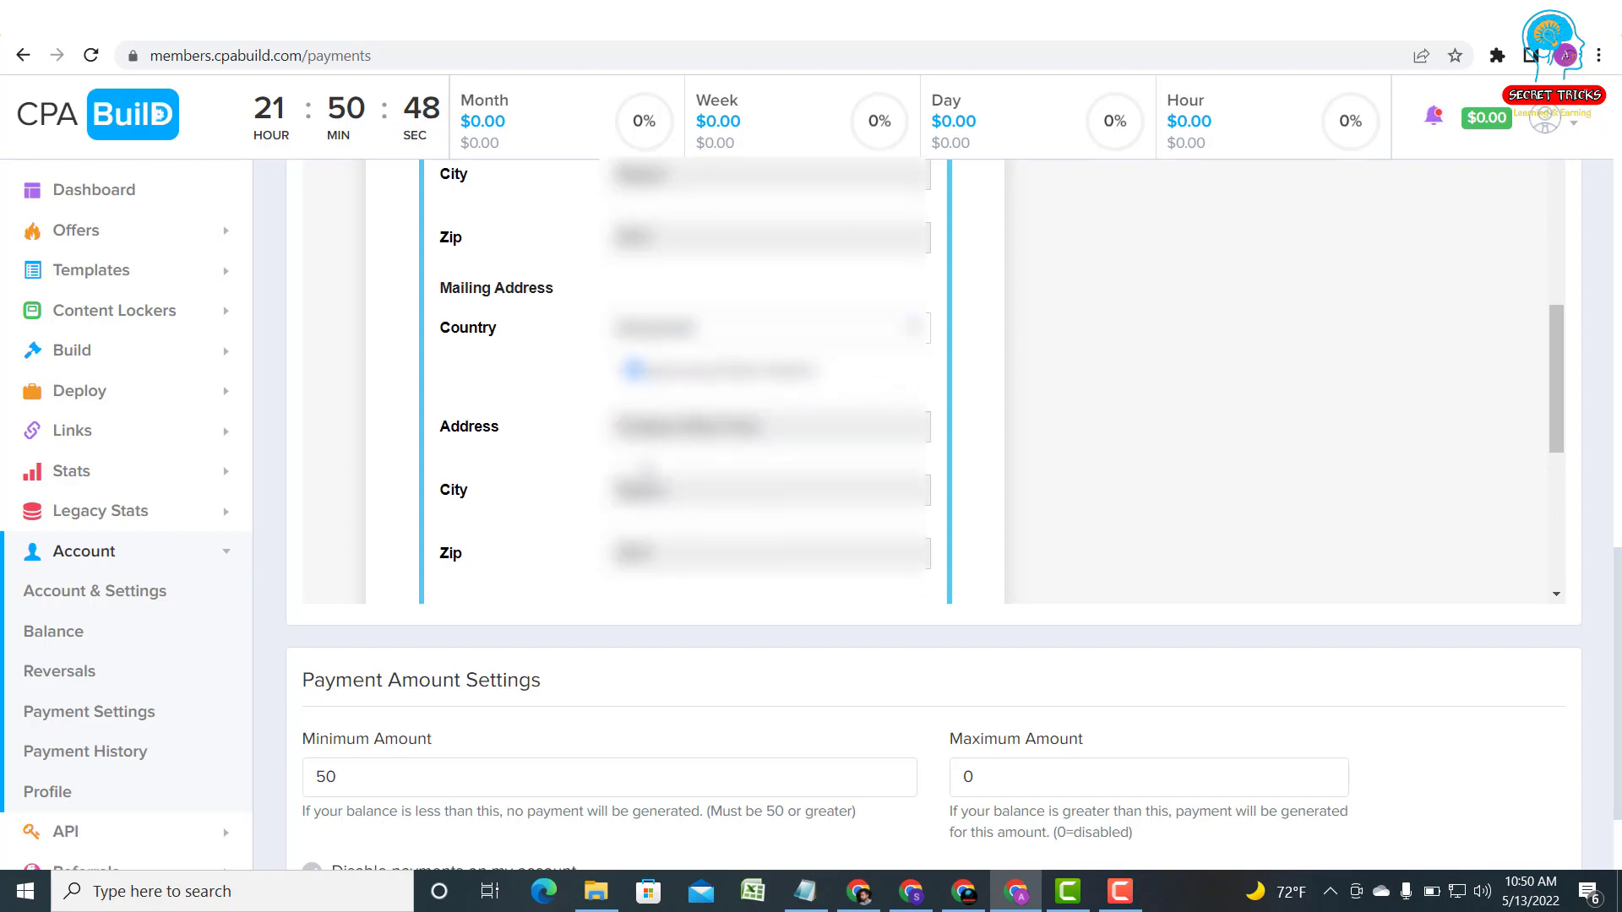
scroll(646, 466, down, 2)
scroll(627, 437, down, 2)
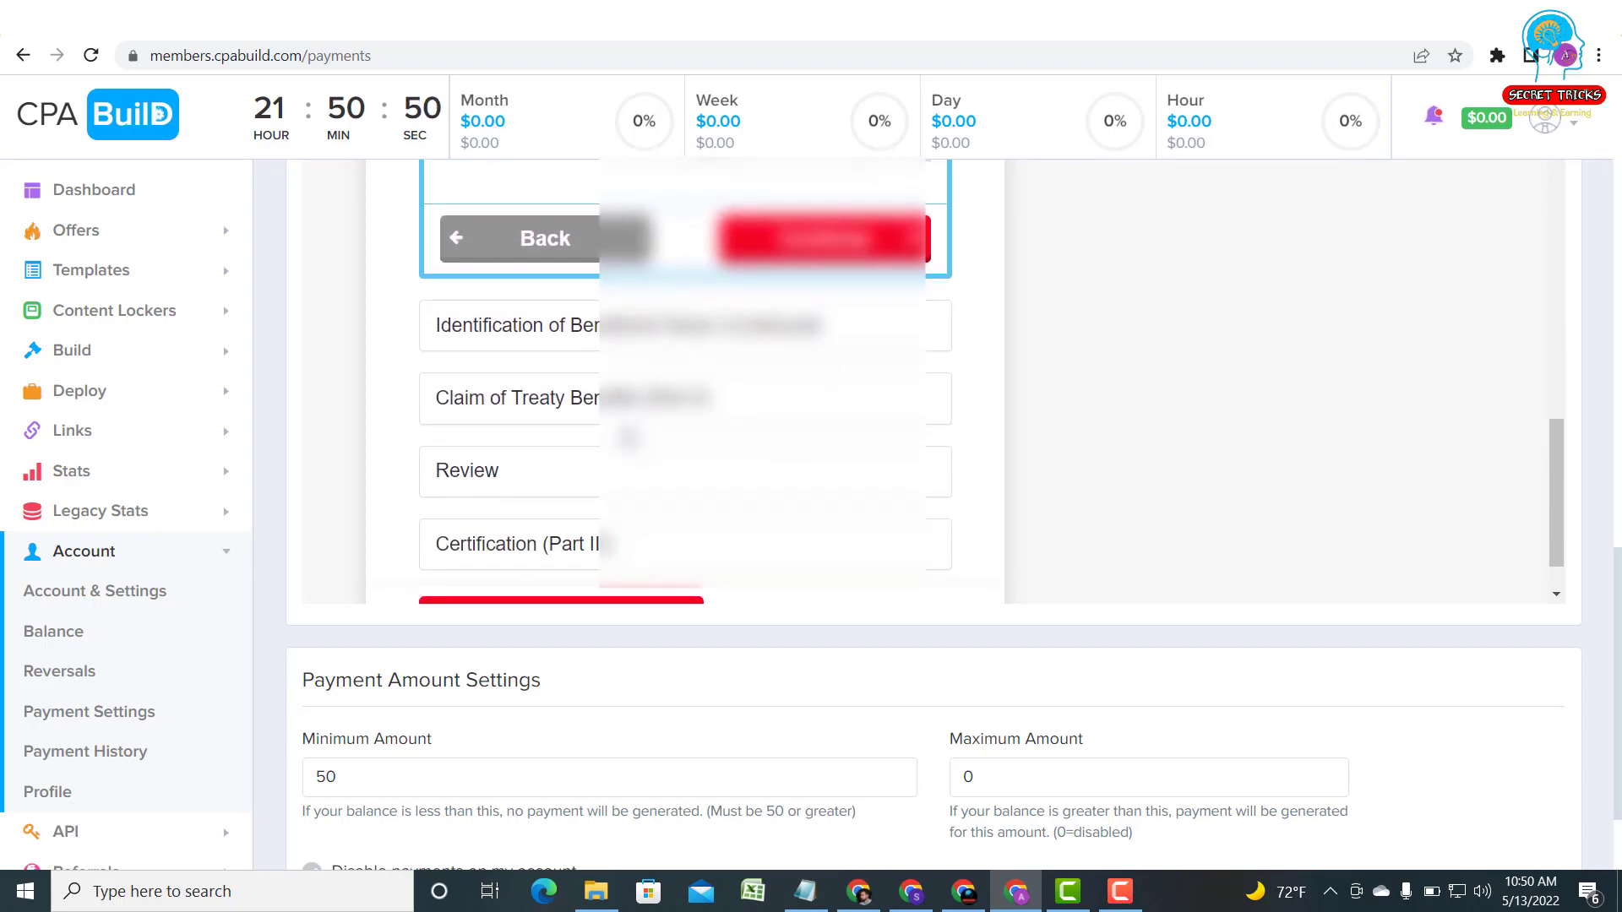
Submit Part I of the beneficial owner identification and continue to the taxpayer identification section.
scroll(634, 435, down, 1)
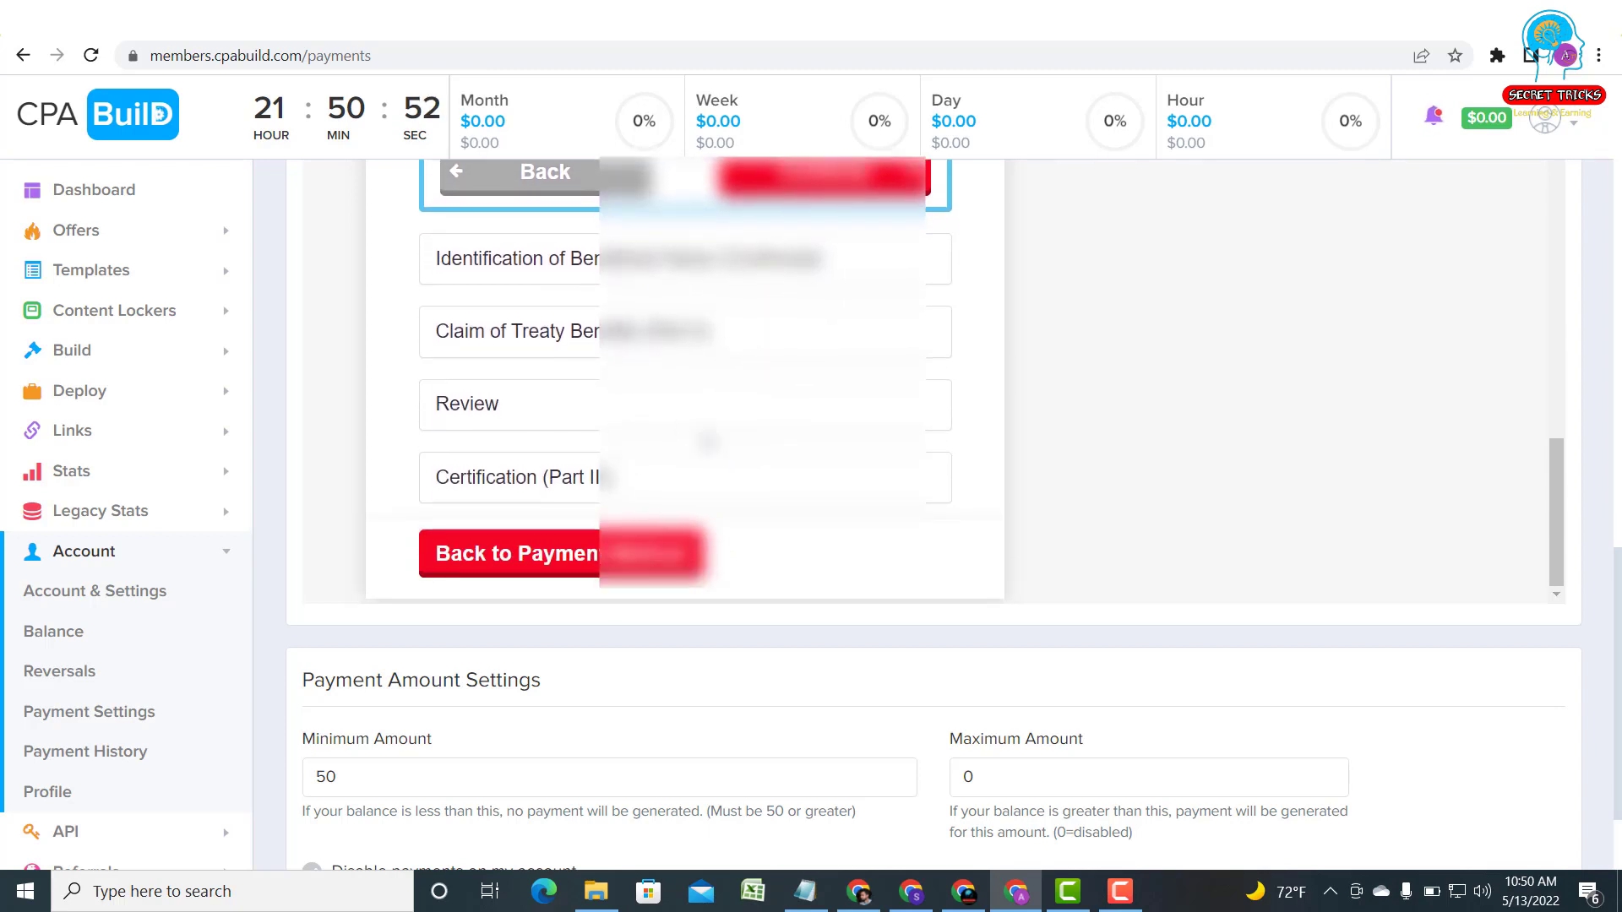
scroll(708, 441, up, 4)
click(849, 488)
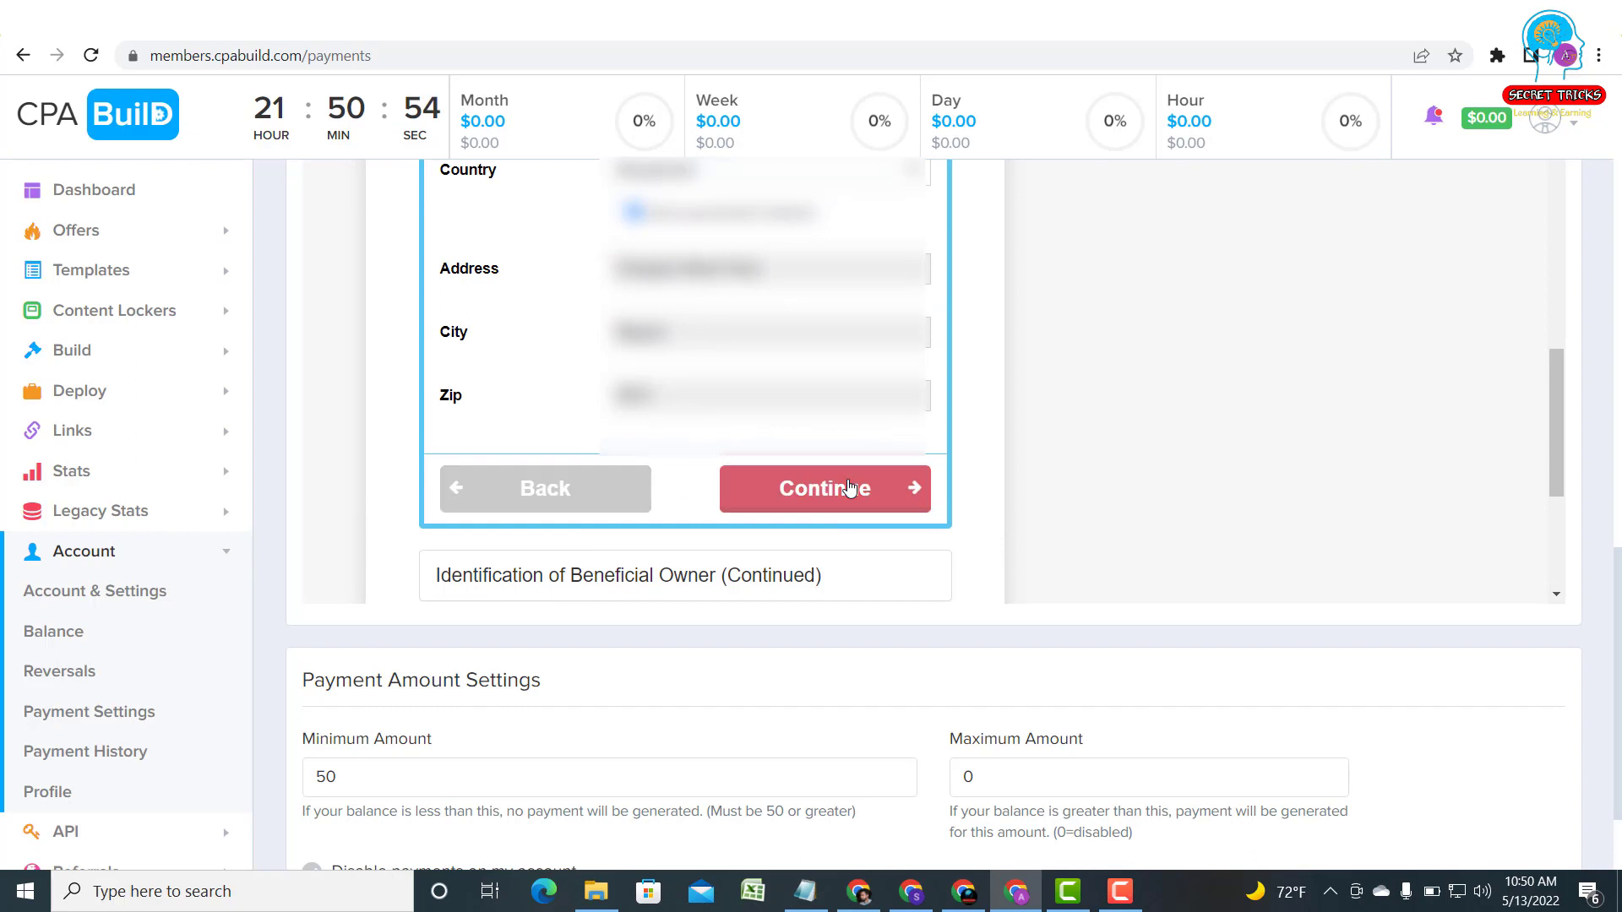
Mark the foreign tax identifying number as not legally required and continue to the treaty benefits section.
scroll(845, 482, down, 3)
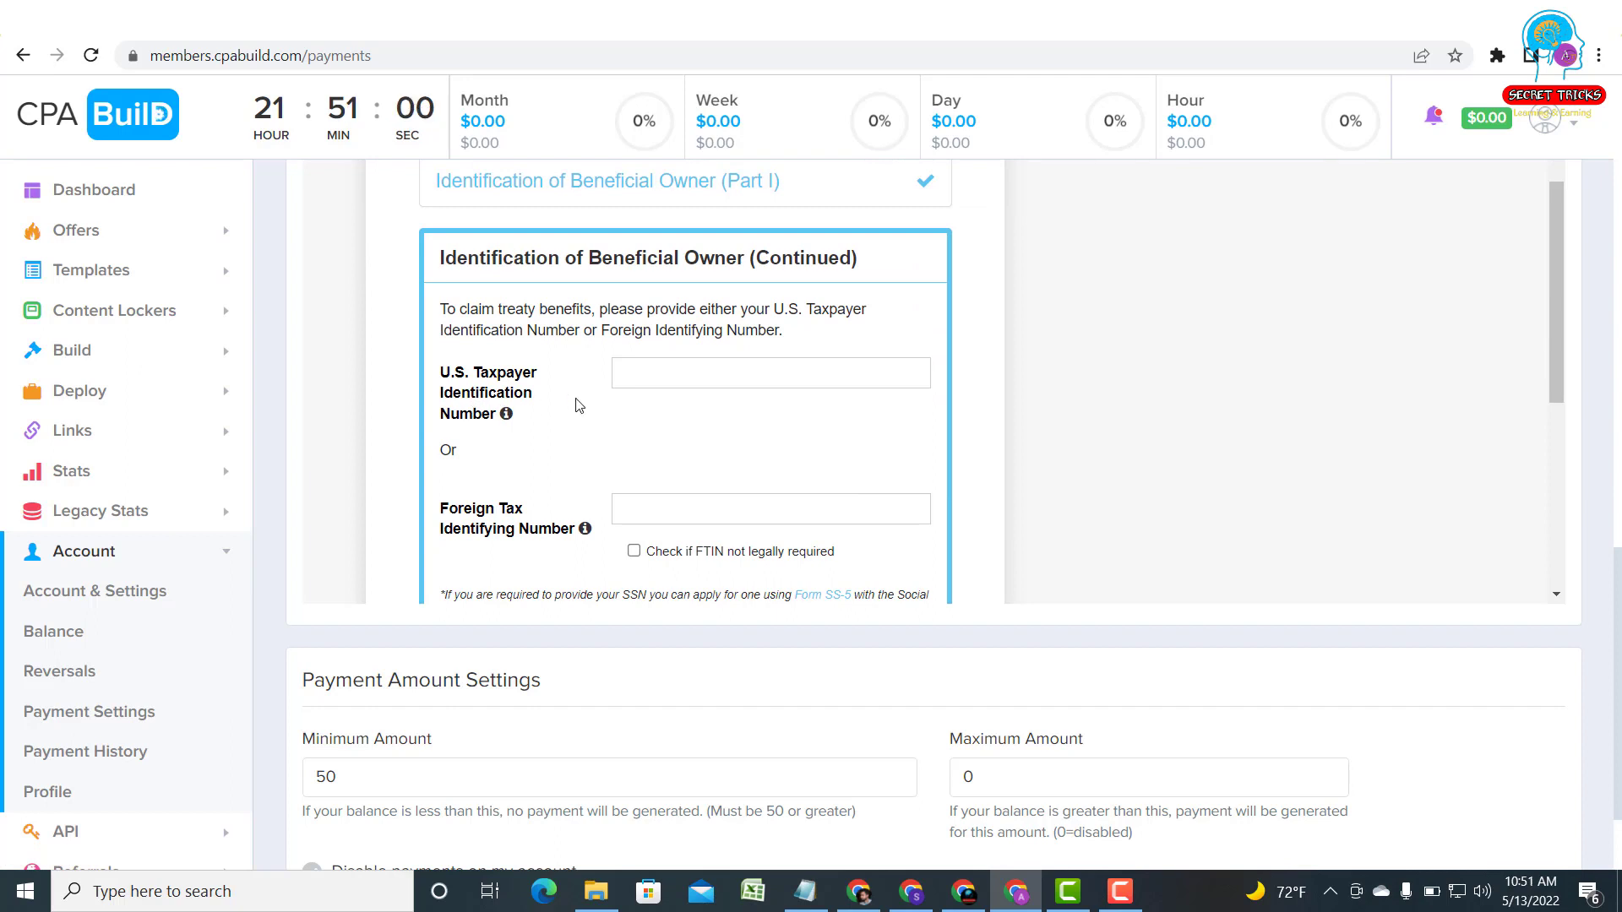
scroll(610, 418, down, 1)
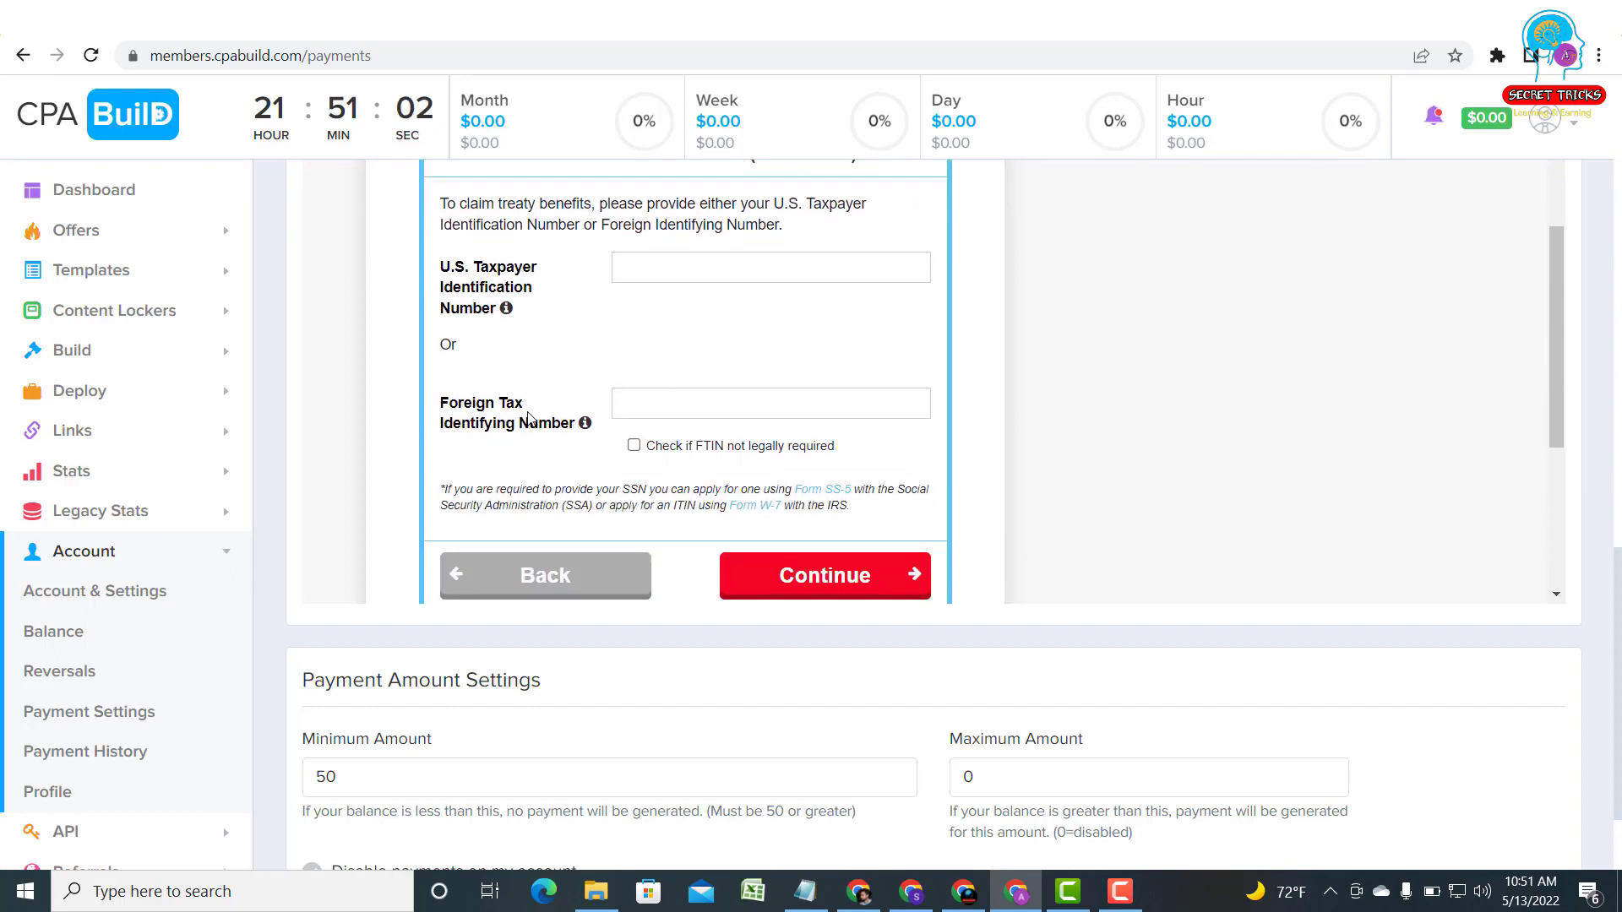
scroll(524, 432, down, 1)
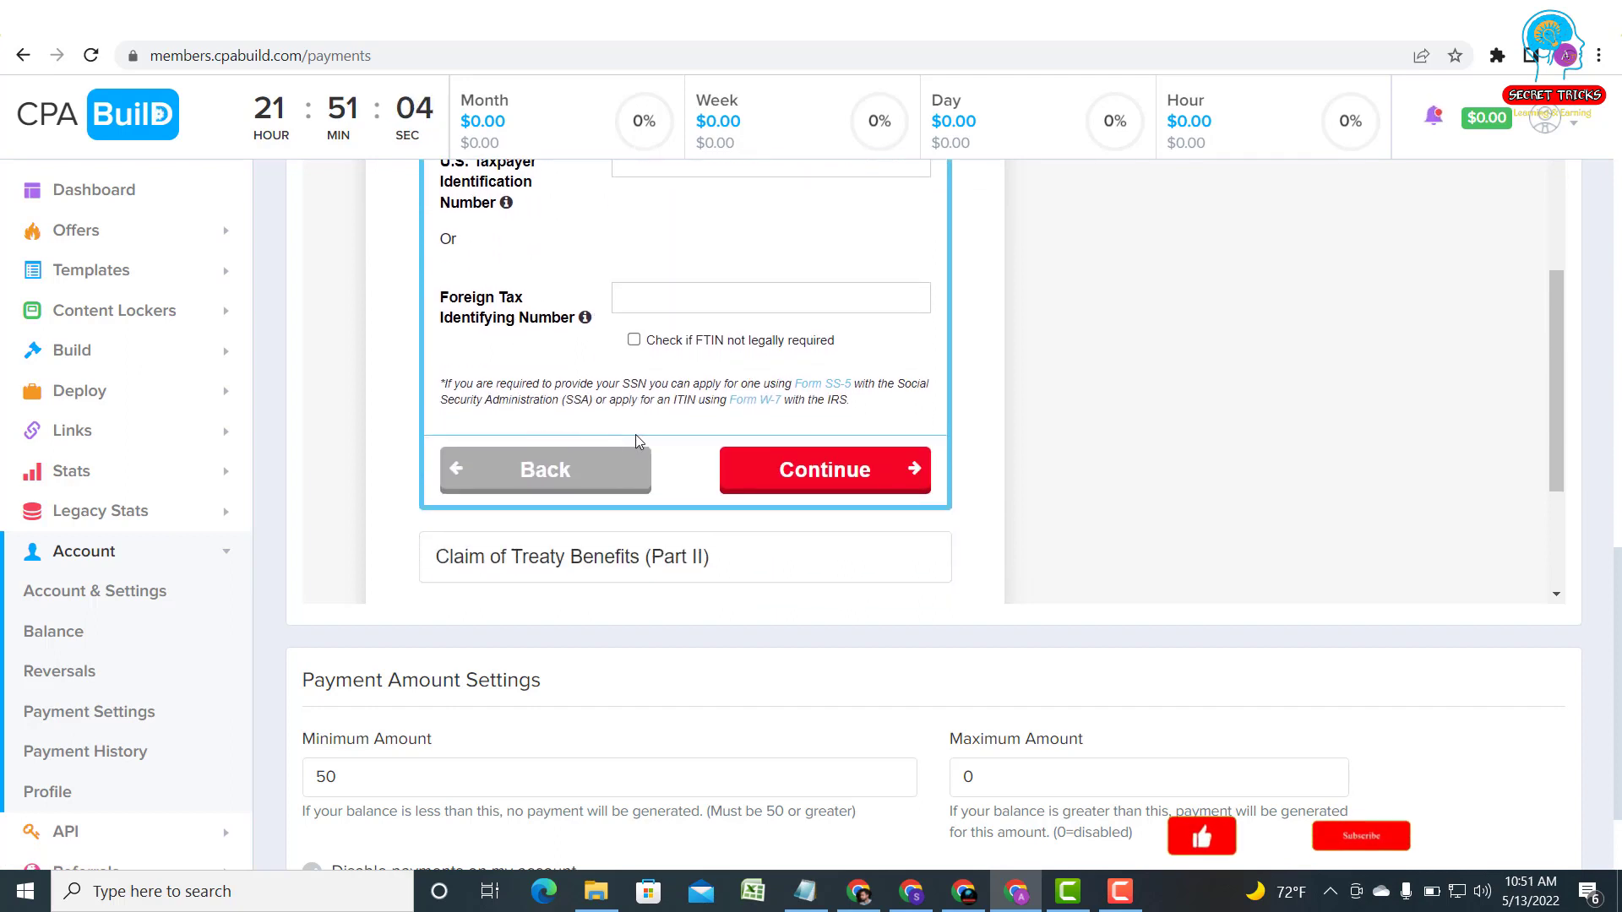
scroll(590, 444, up, 1)
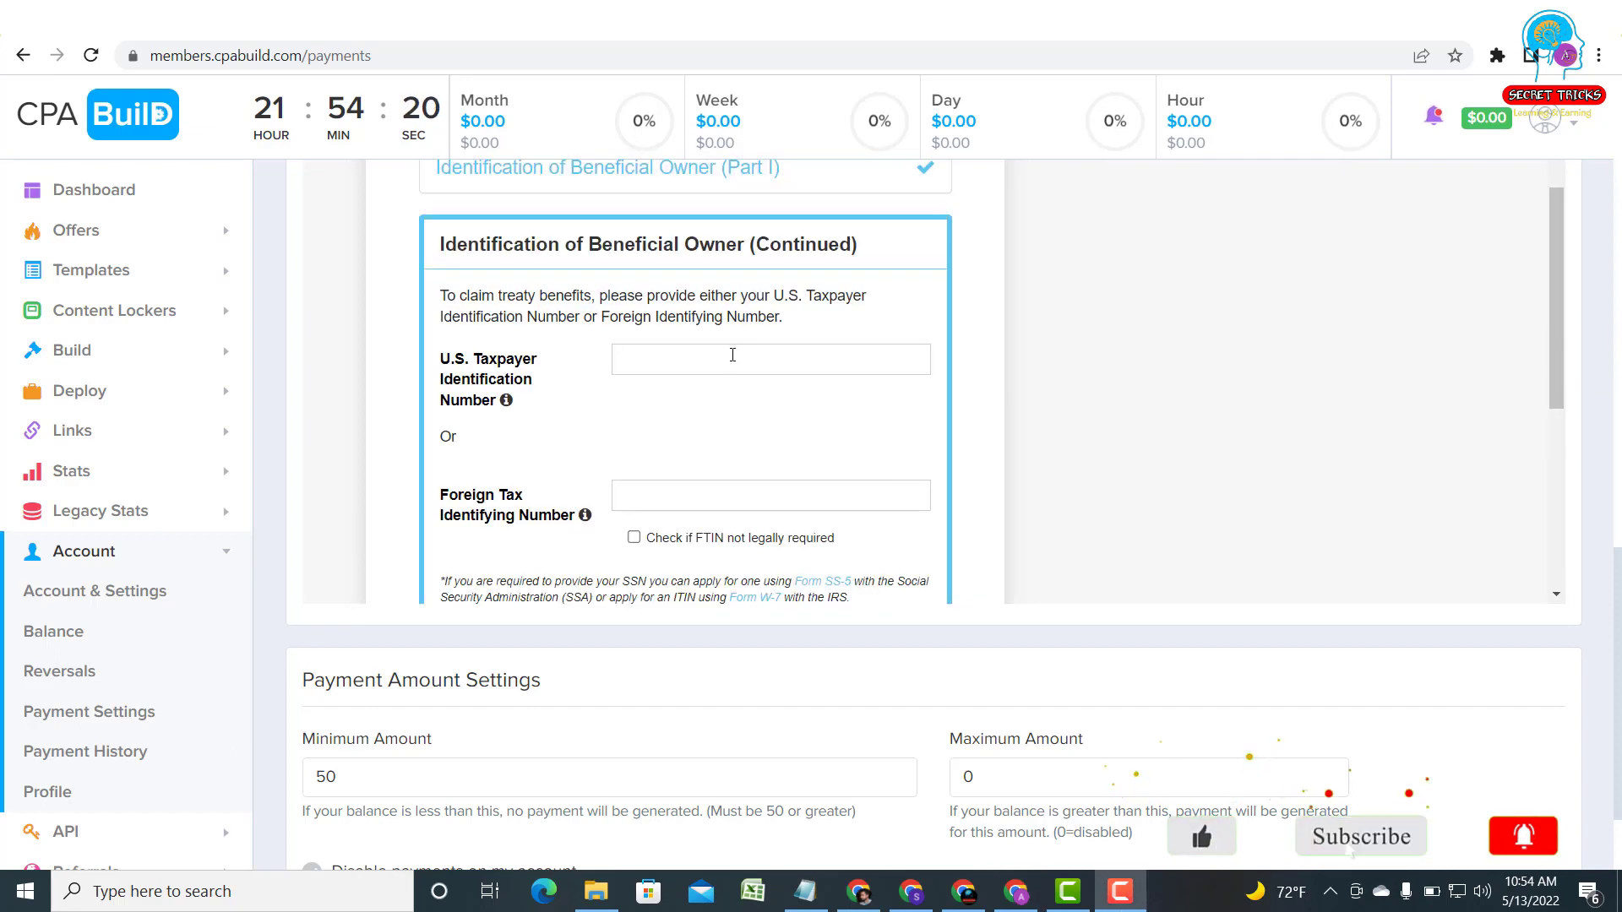
scroll(729, 355, down, 1)
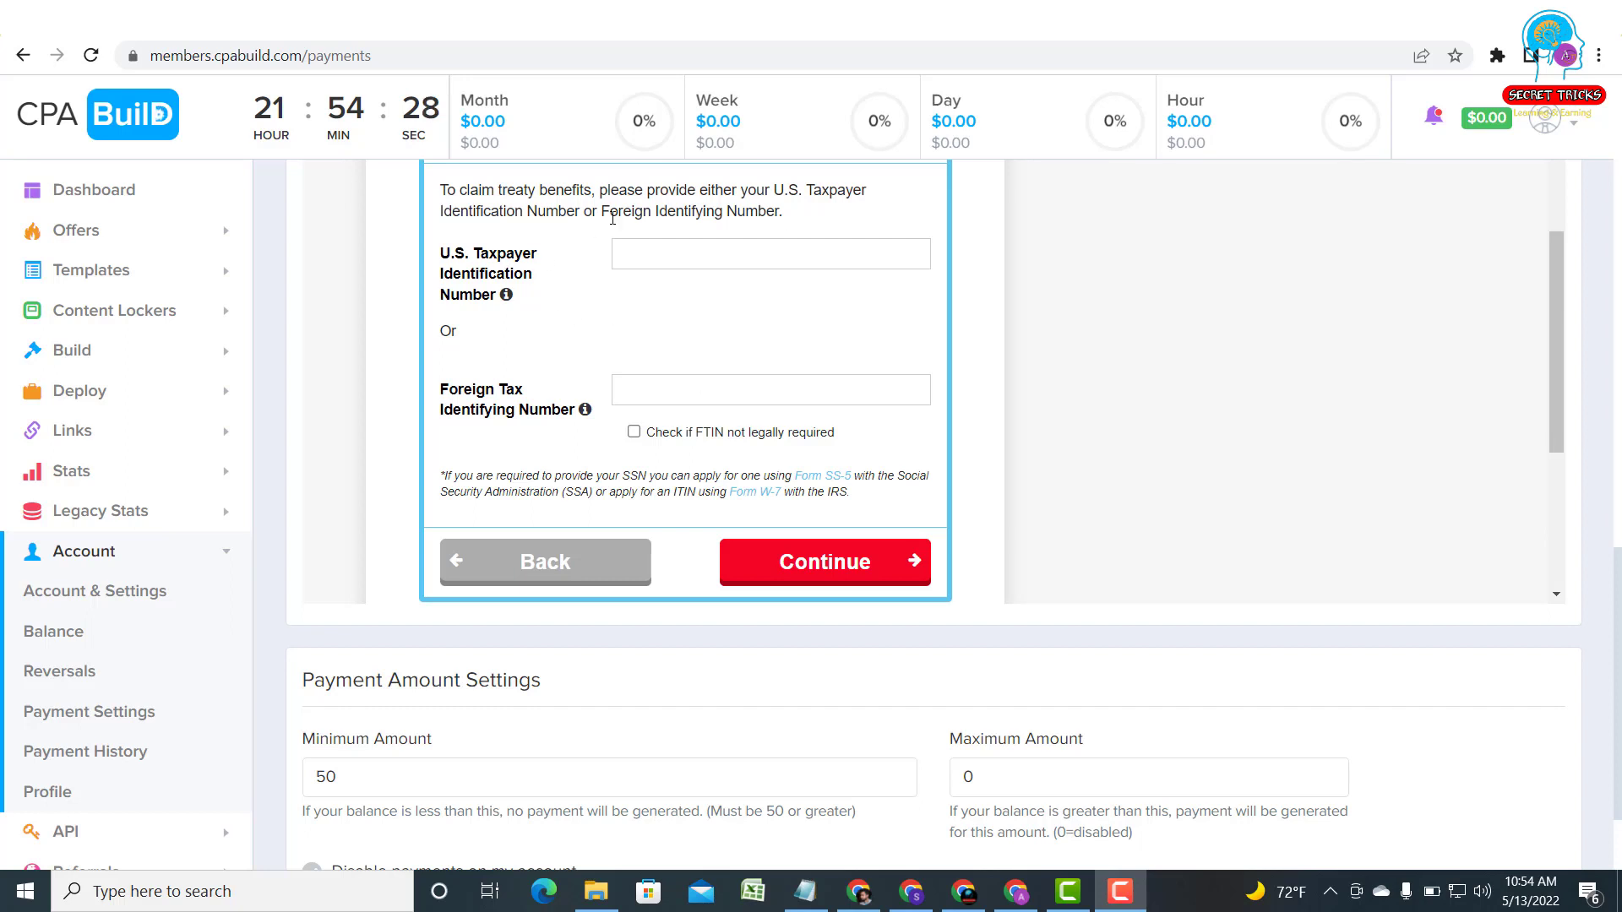
click(638, 248)
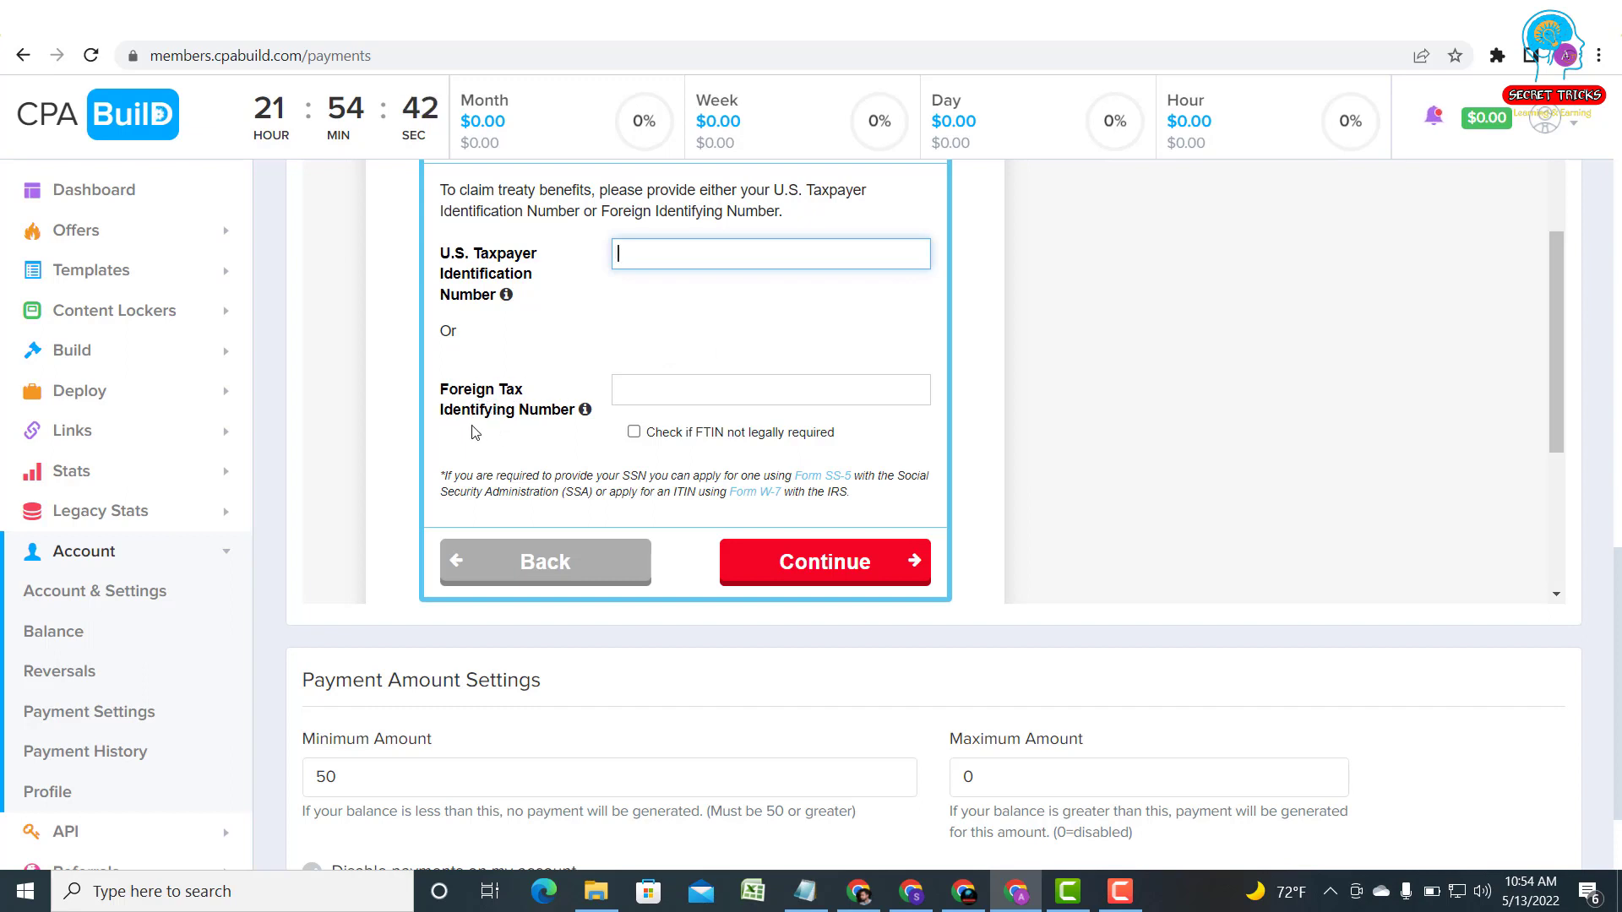
click(635, 433)
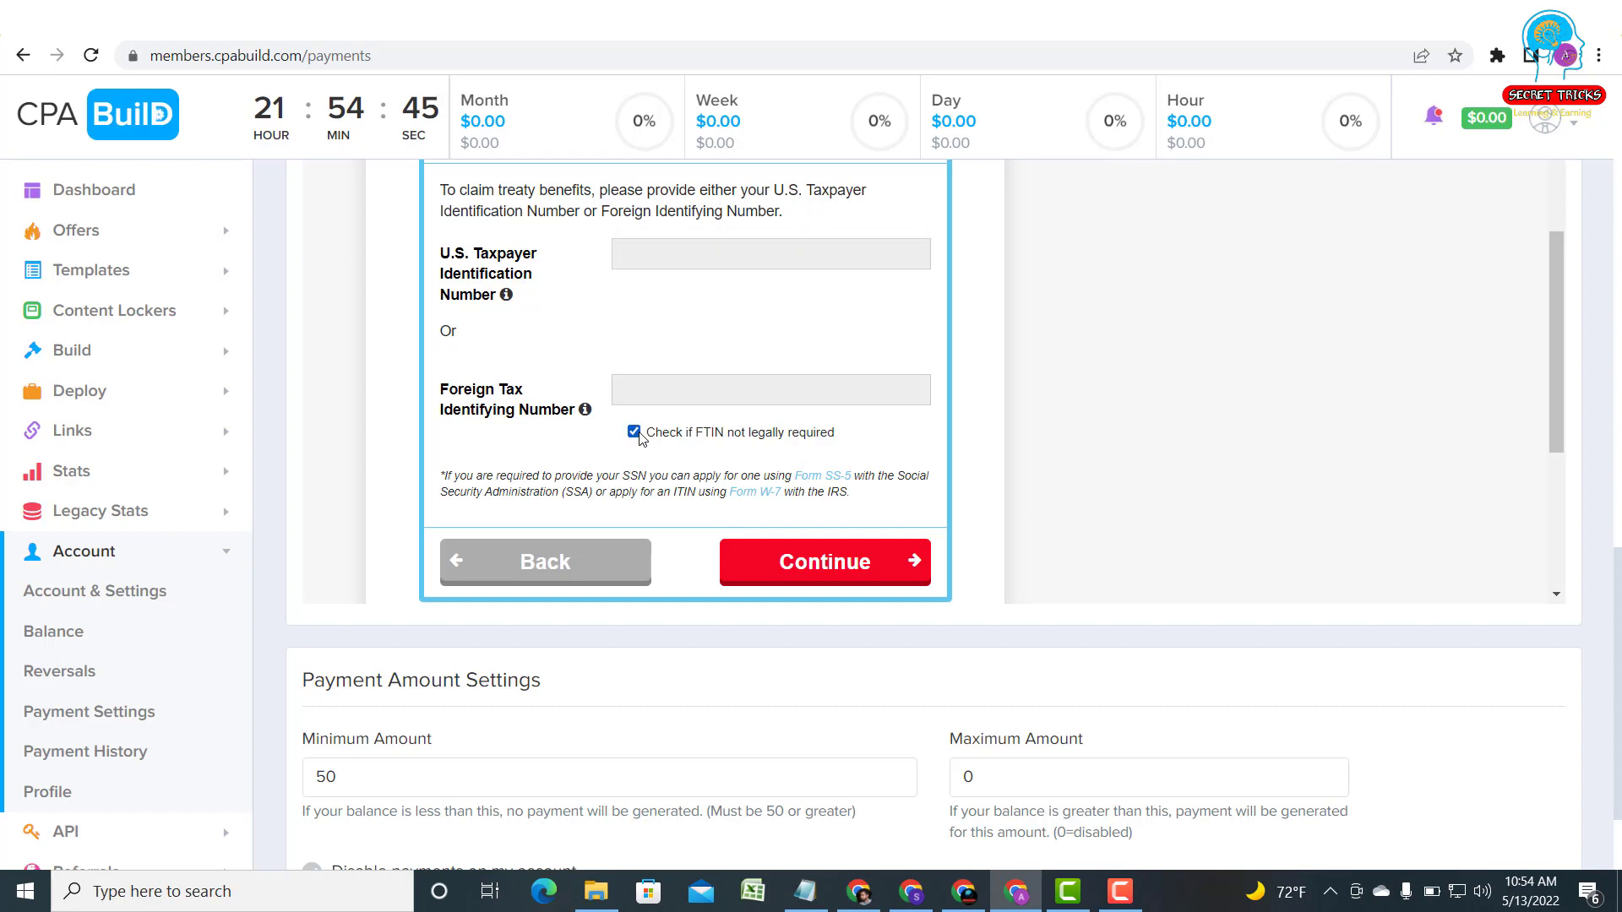
click(797, 563)
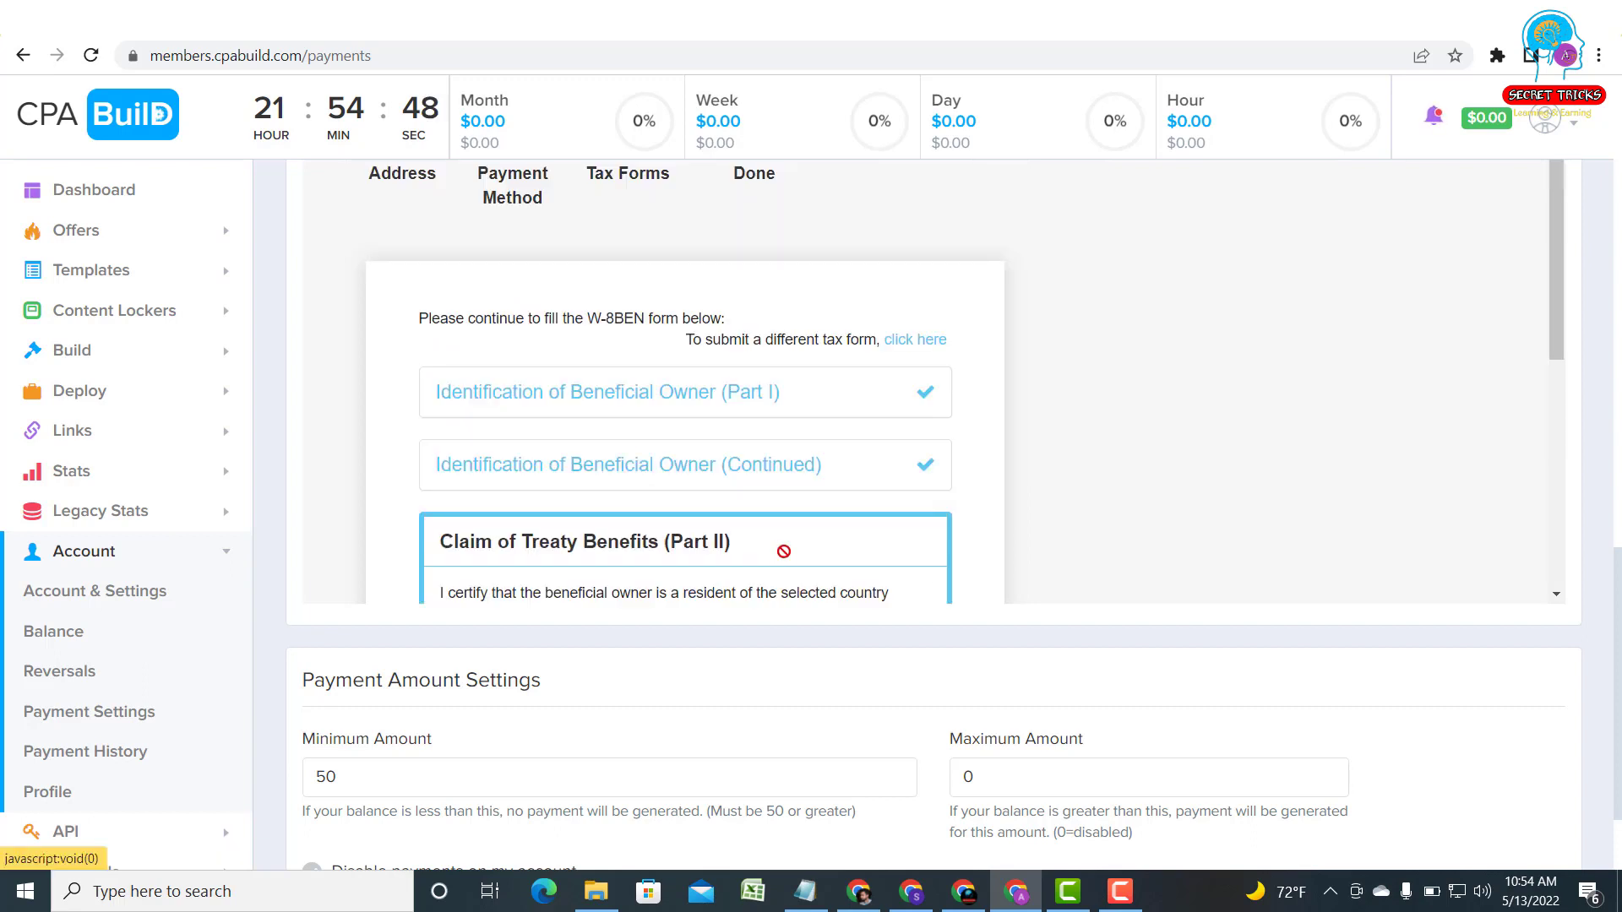
Select Bangladesh as the treaty country, continue, and confirm that the payment details are linked to an account maintained in the U.S.
scroll(760, 473, down, 3)
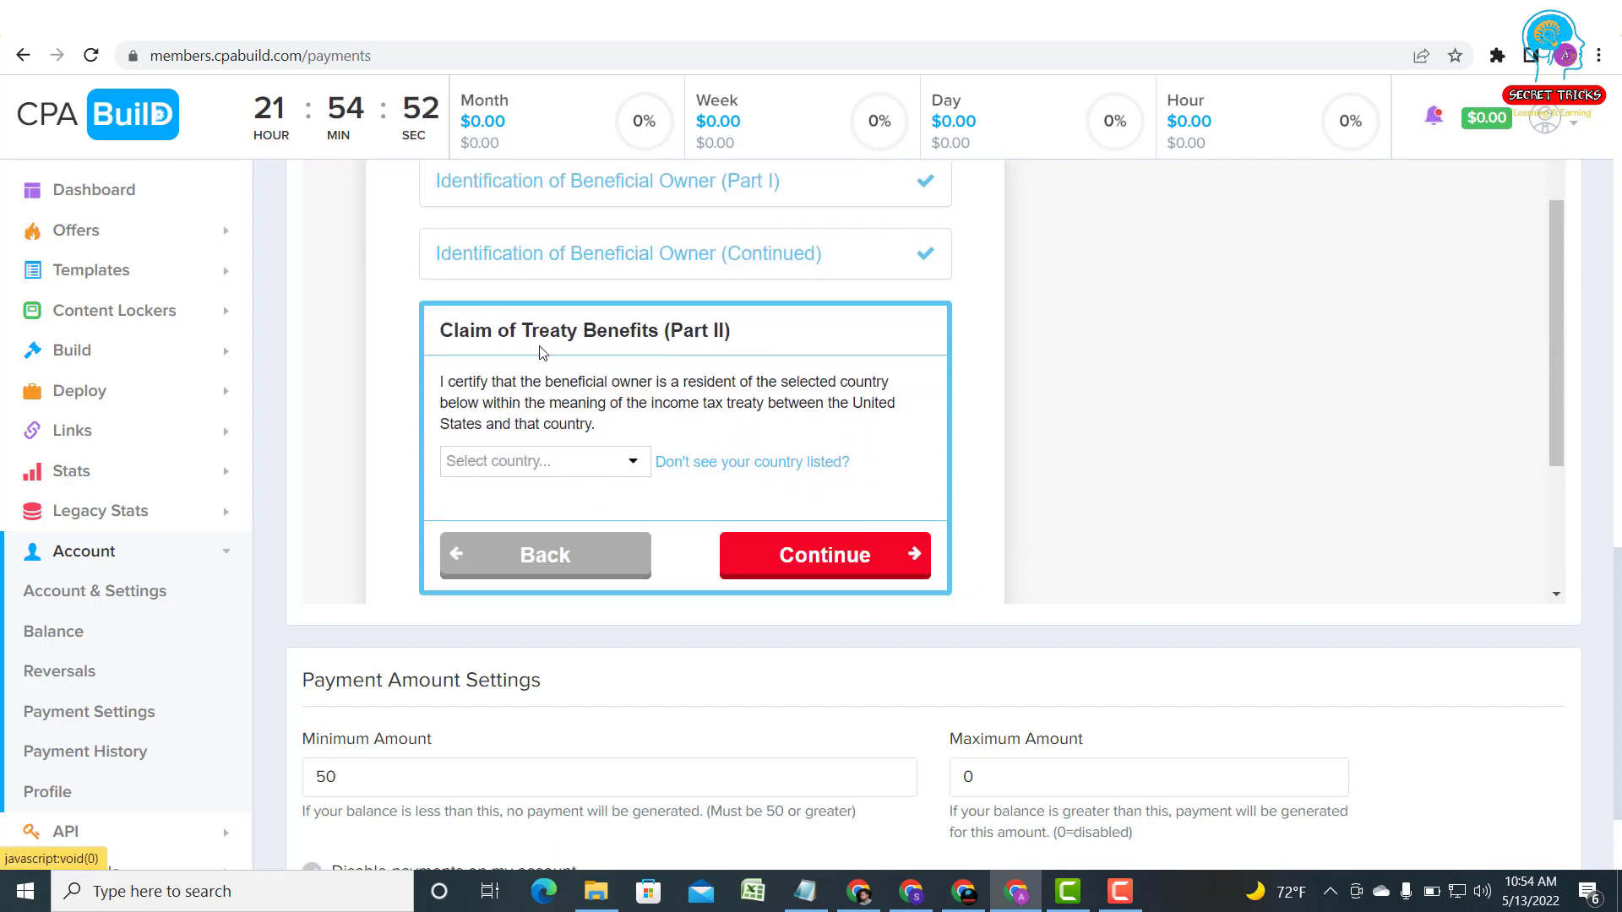
click(582, 464)
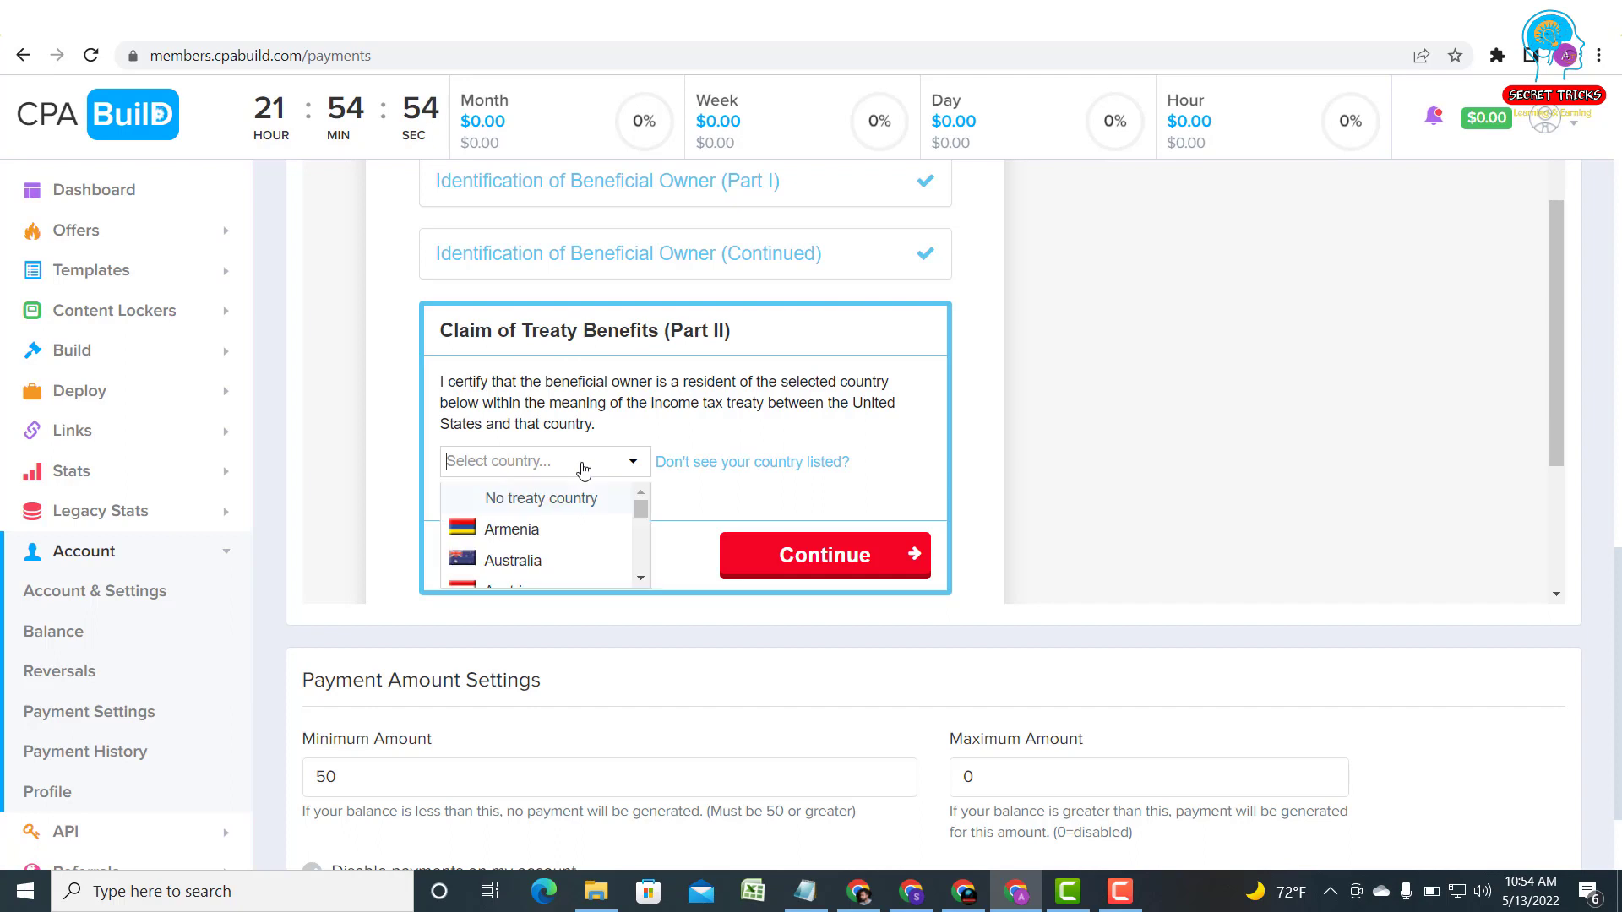
scroll(514, 525, down, 3)
scroll(513, 525, up, 2)
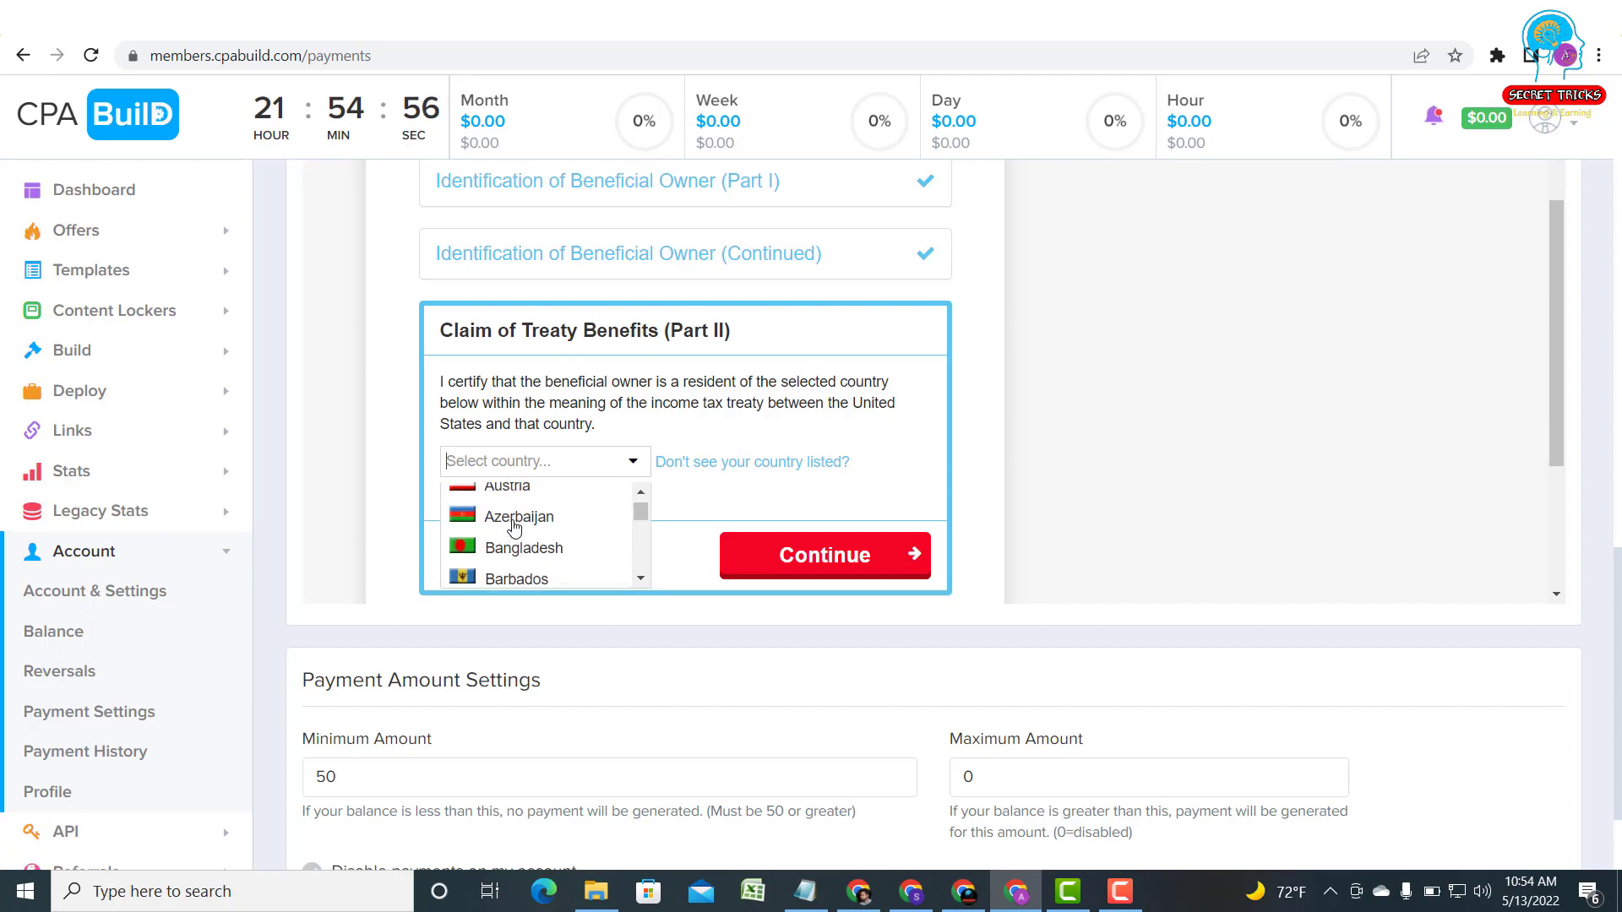
click(517, 548)
scroll(693, 397, down, 1)
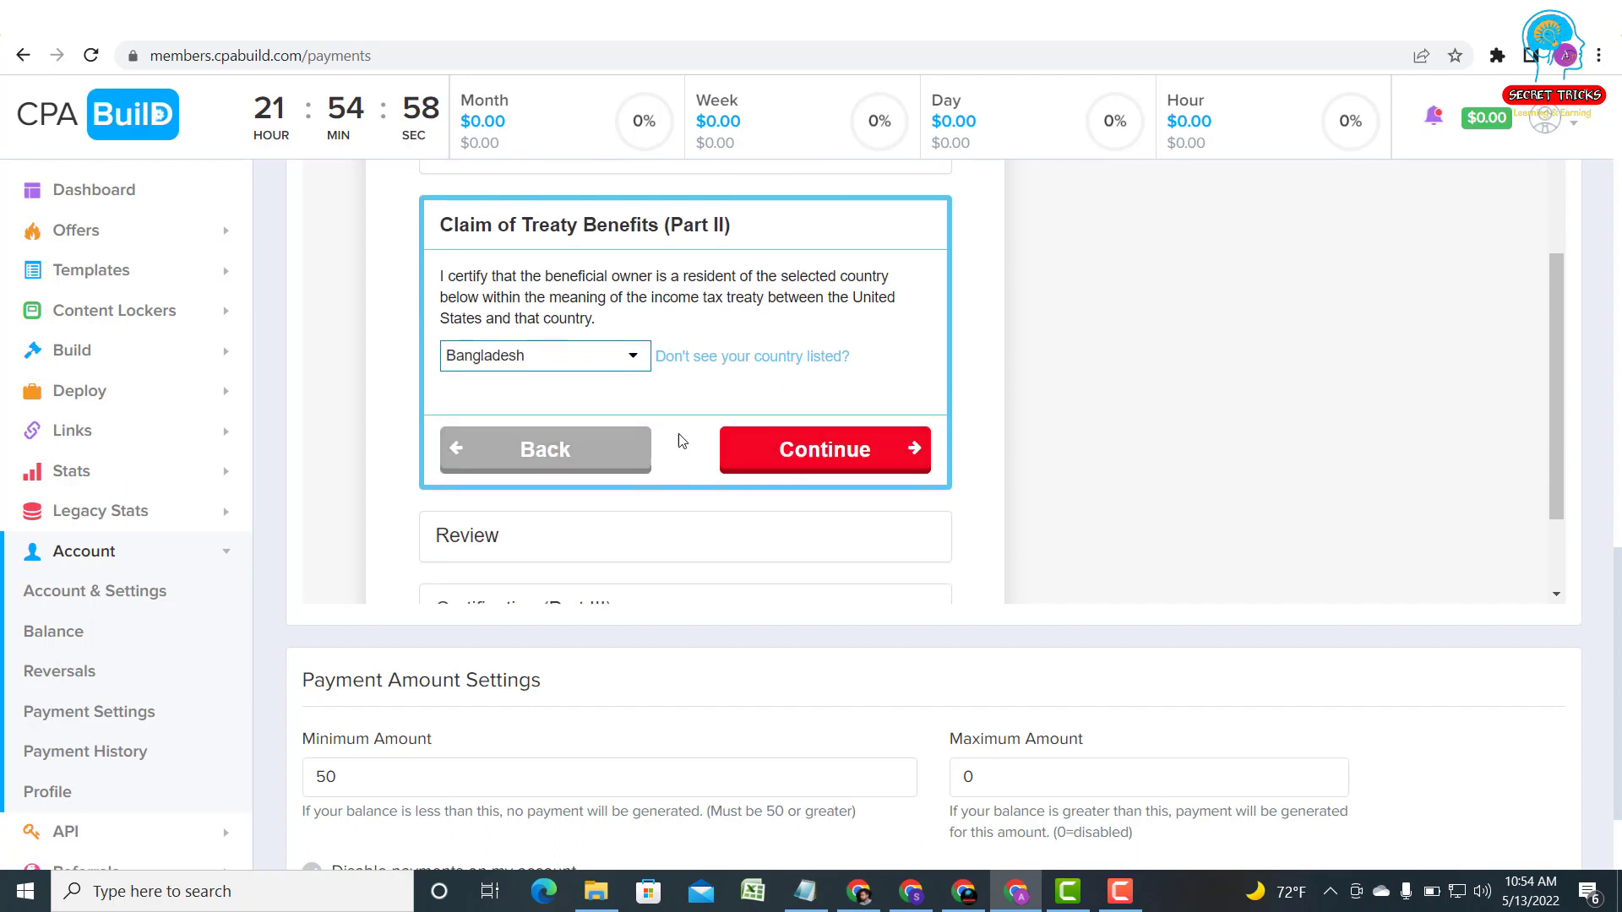
scroll(659, 423, down, 2)
click(822, 317)
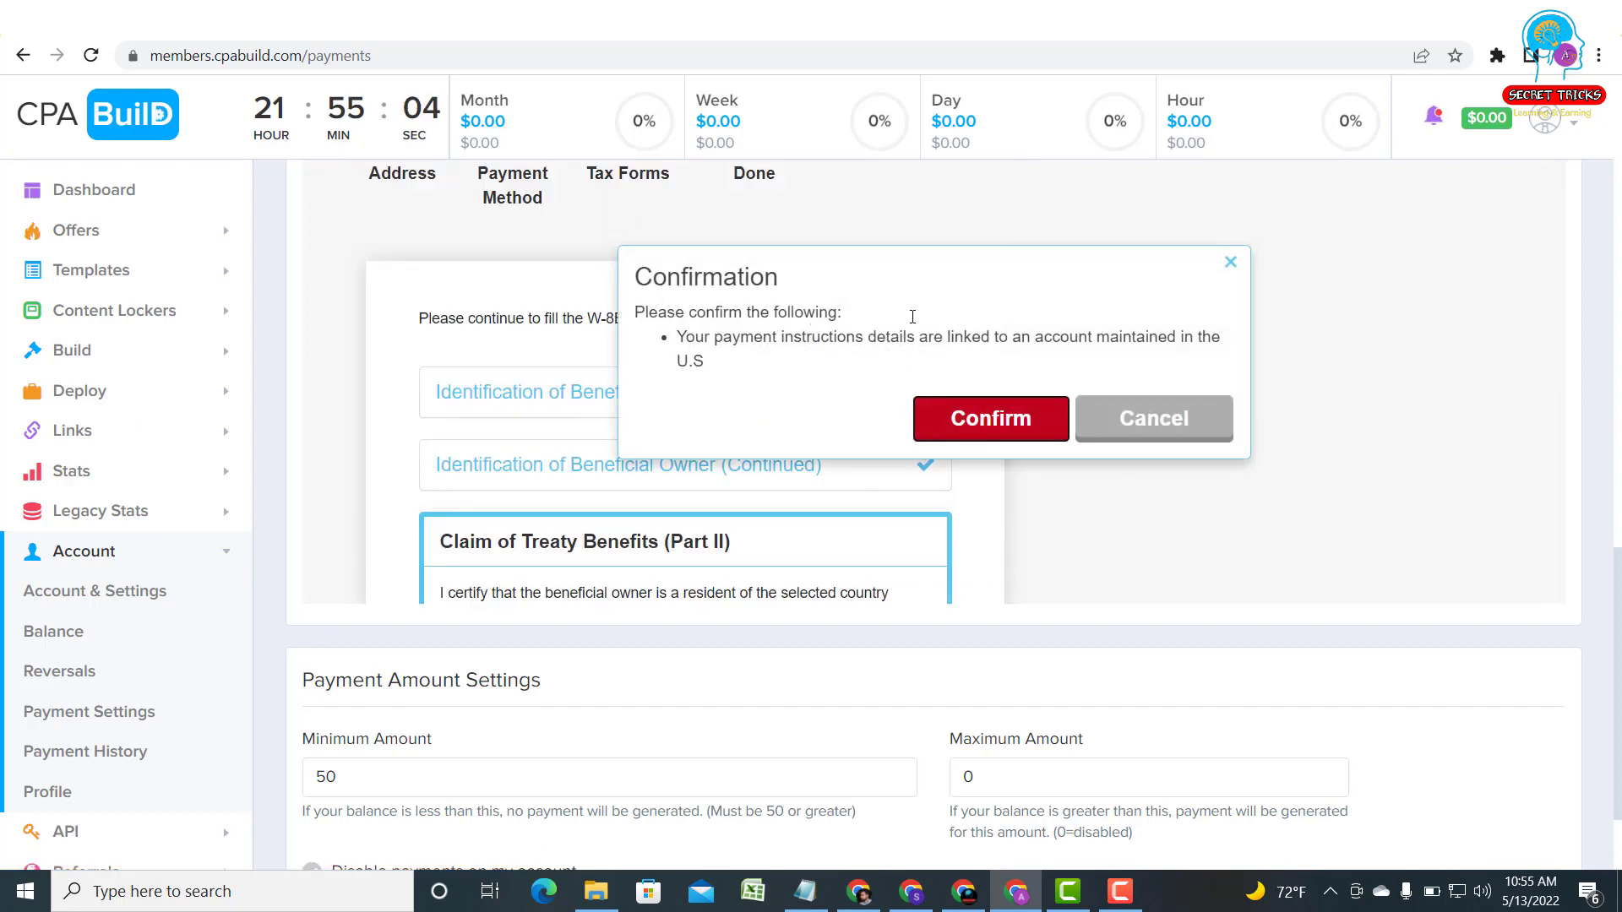
click(999, 420)
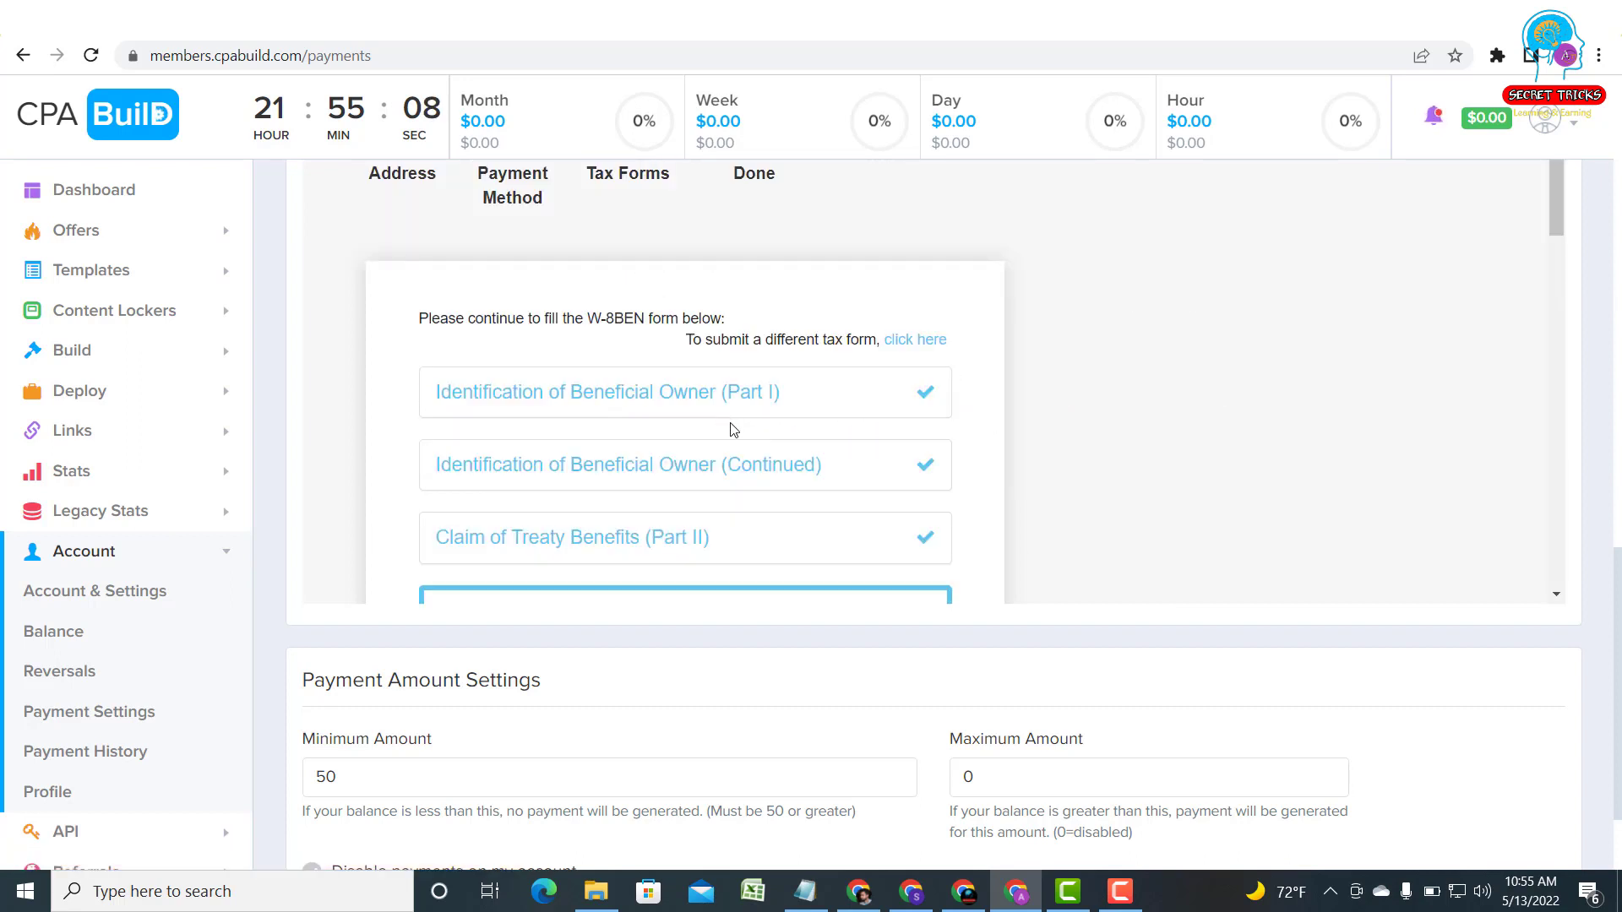
Review the entered W-8BEN name, addresses and treaty country, and continue to the Part III certification.
scroll(729, 427, down, 3)
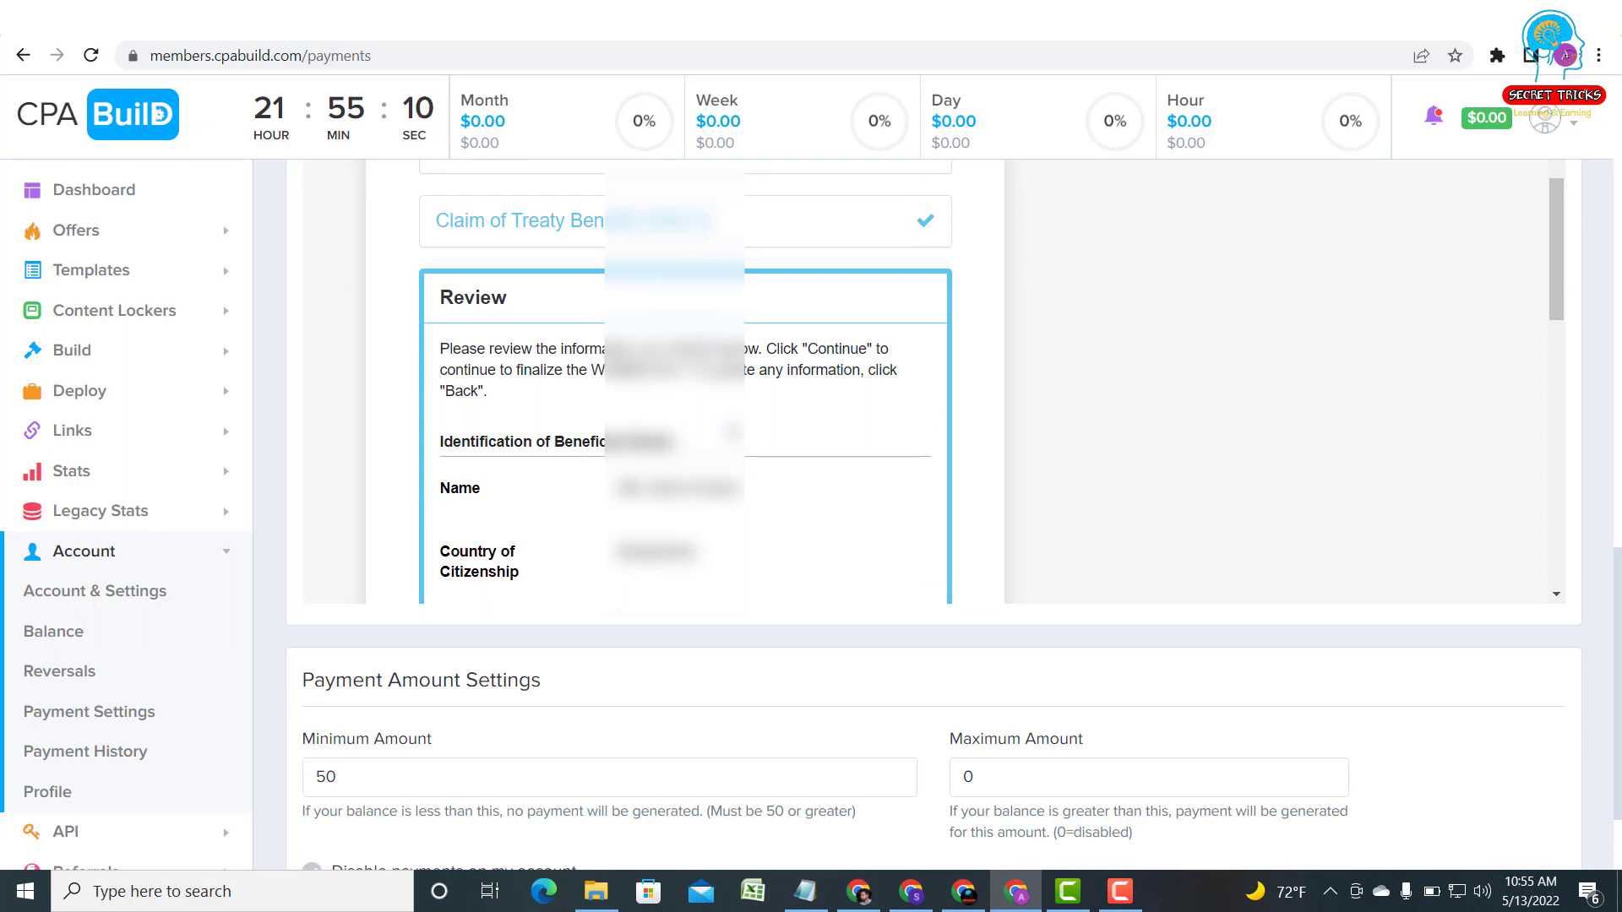
scroll(798, 385, down, 1)
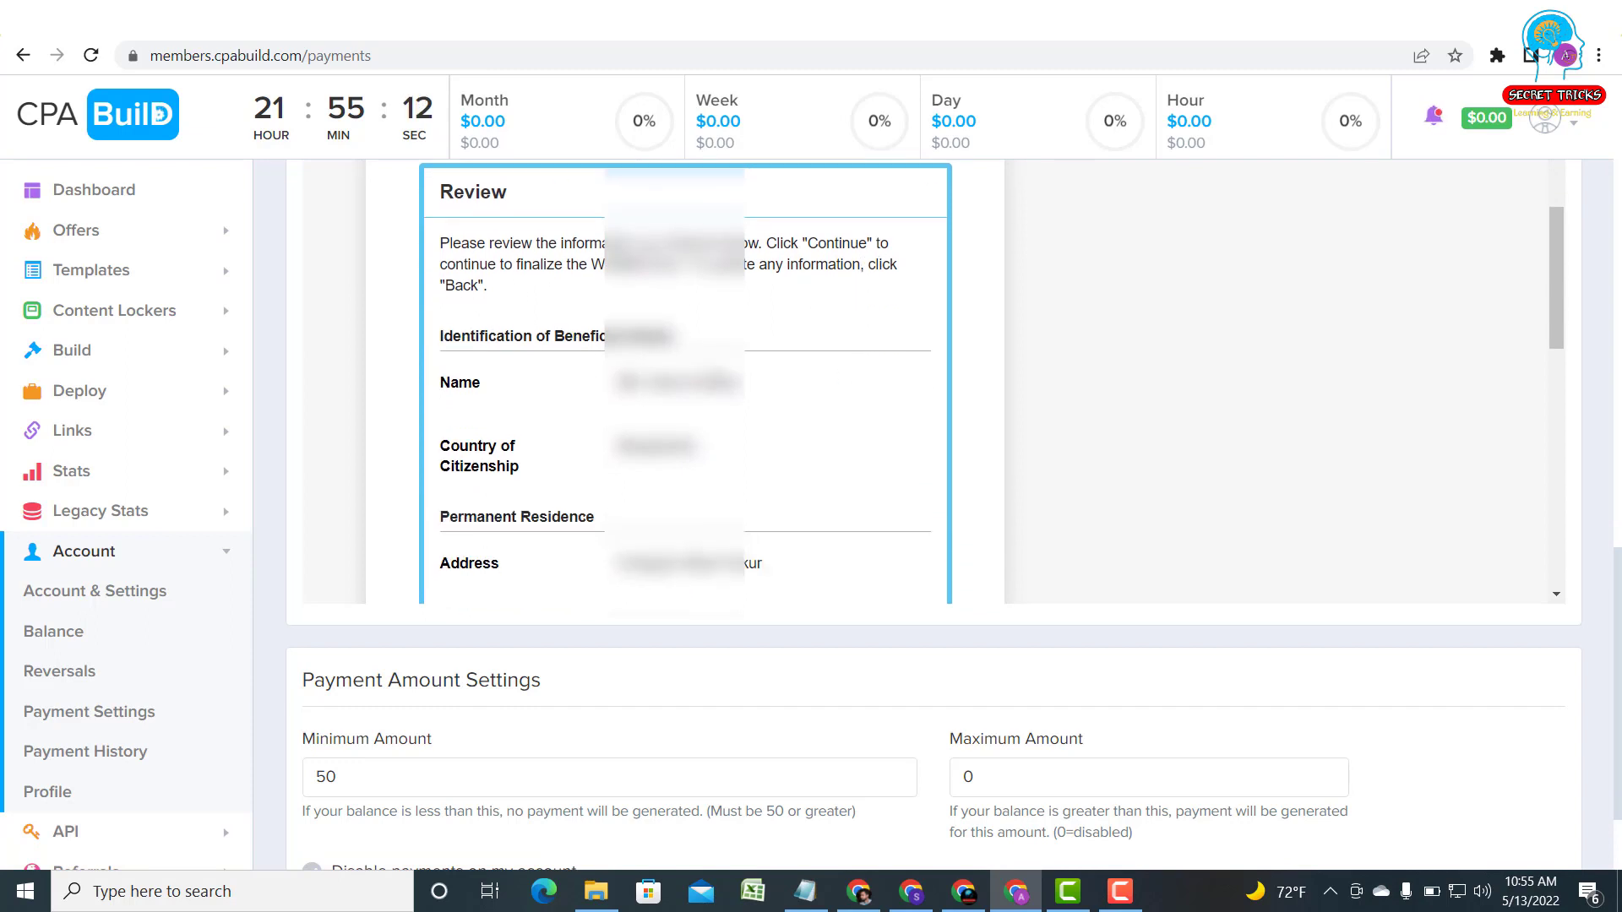
scroll(612, 377, down, 1)
scroll(857, 355, down, 3)
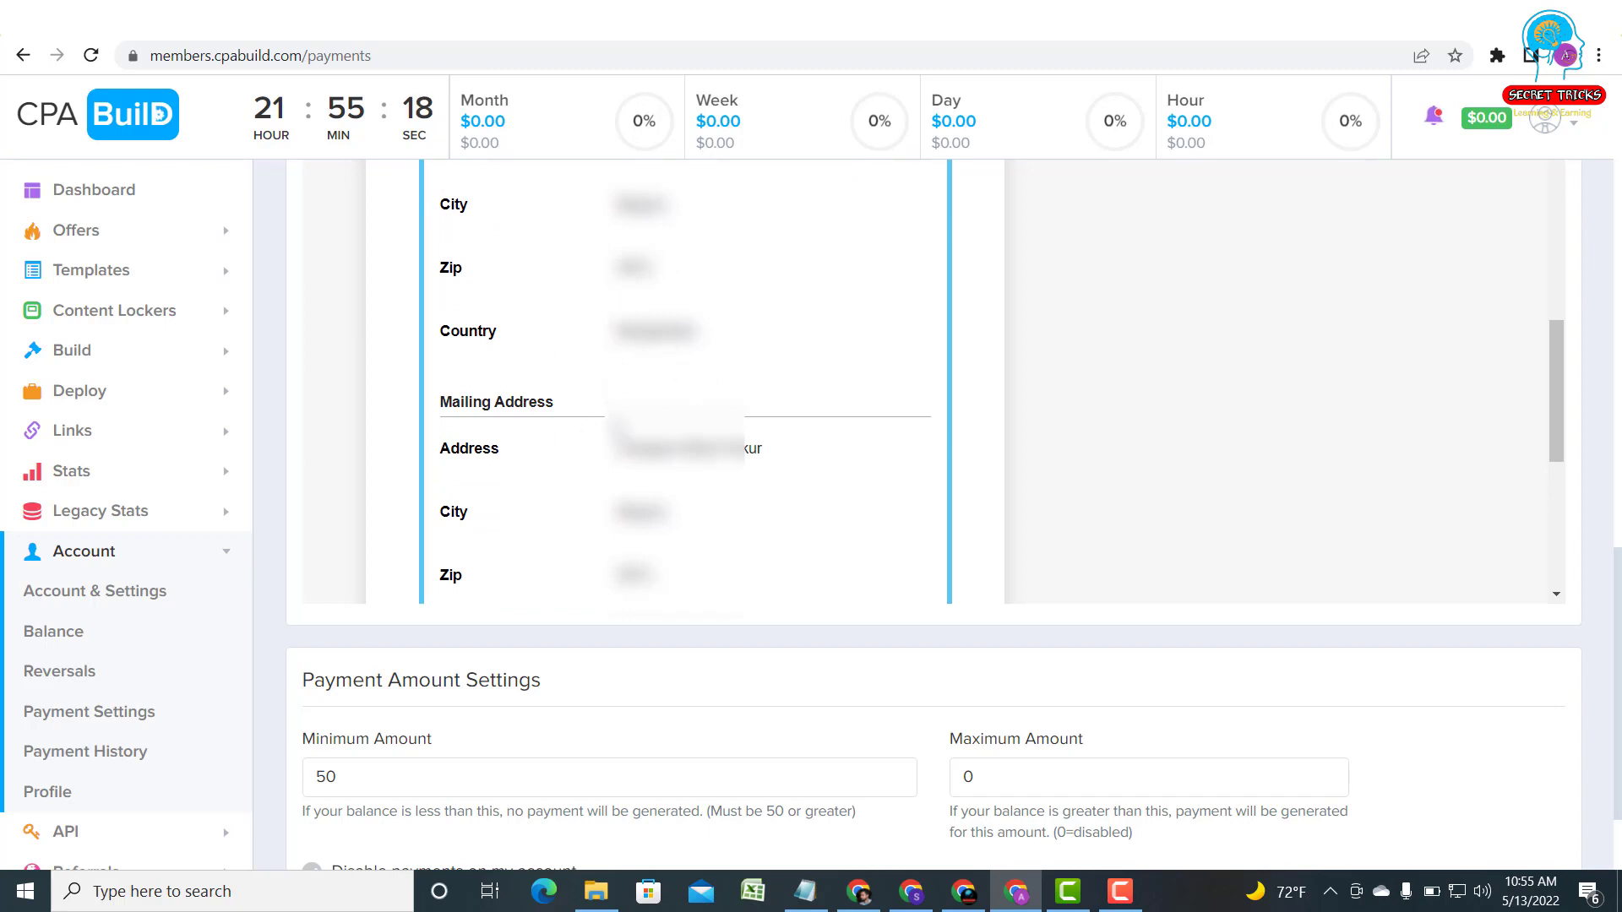
scroll(616, 427, down, 3)
scroll(684, 380, down, 1)
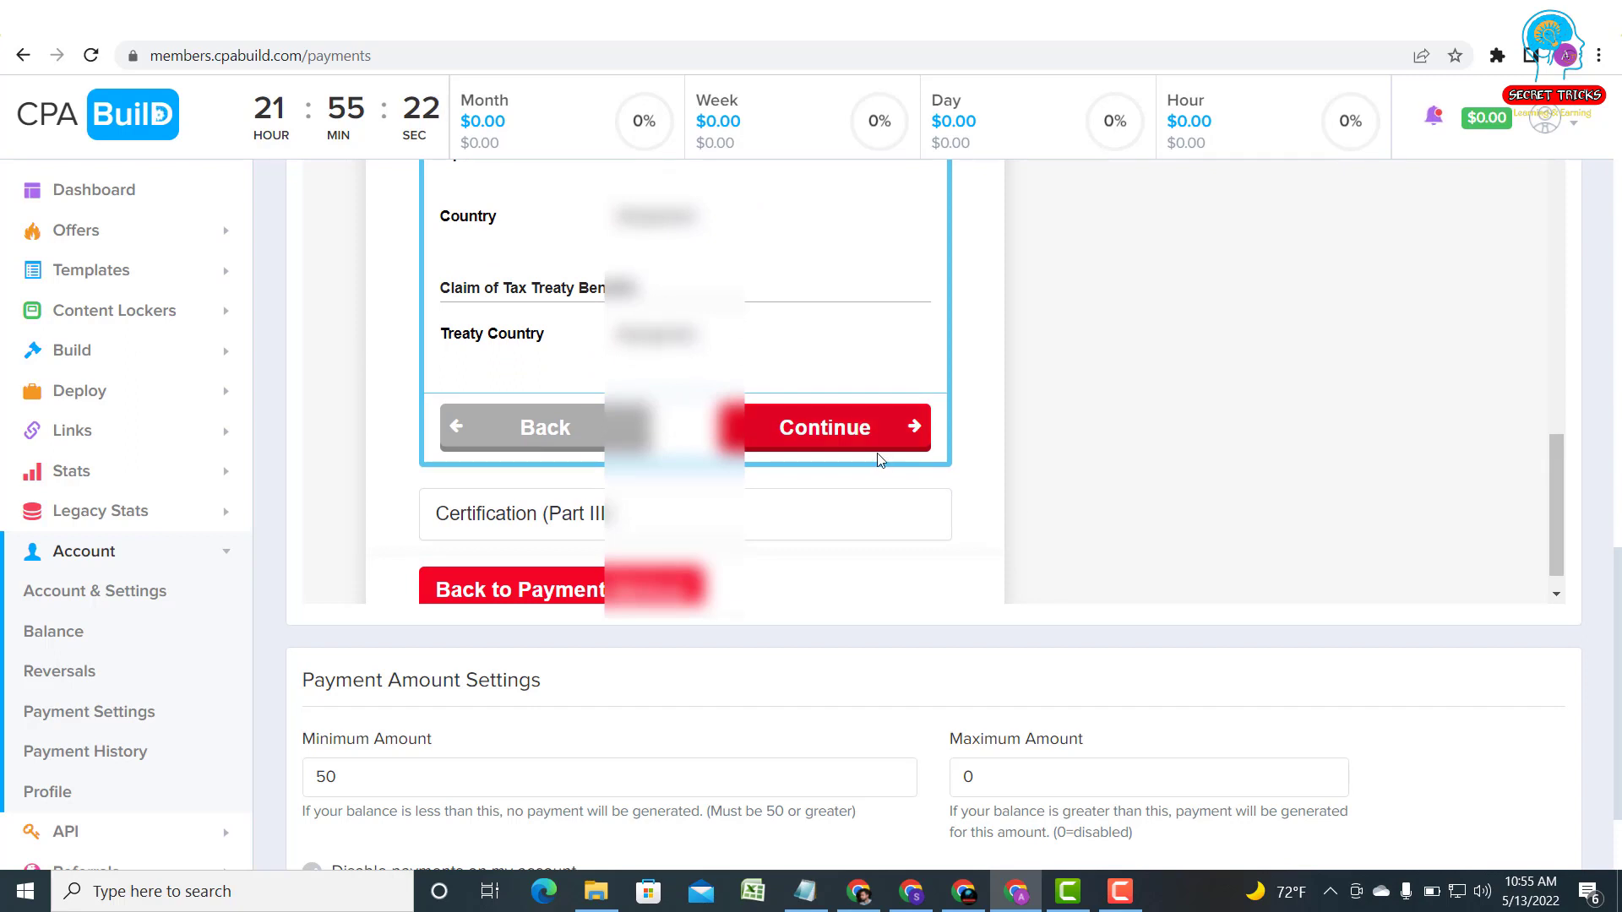
click(819, 438)
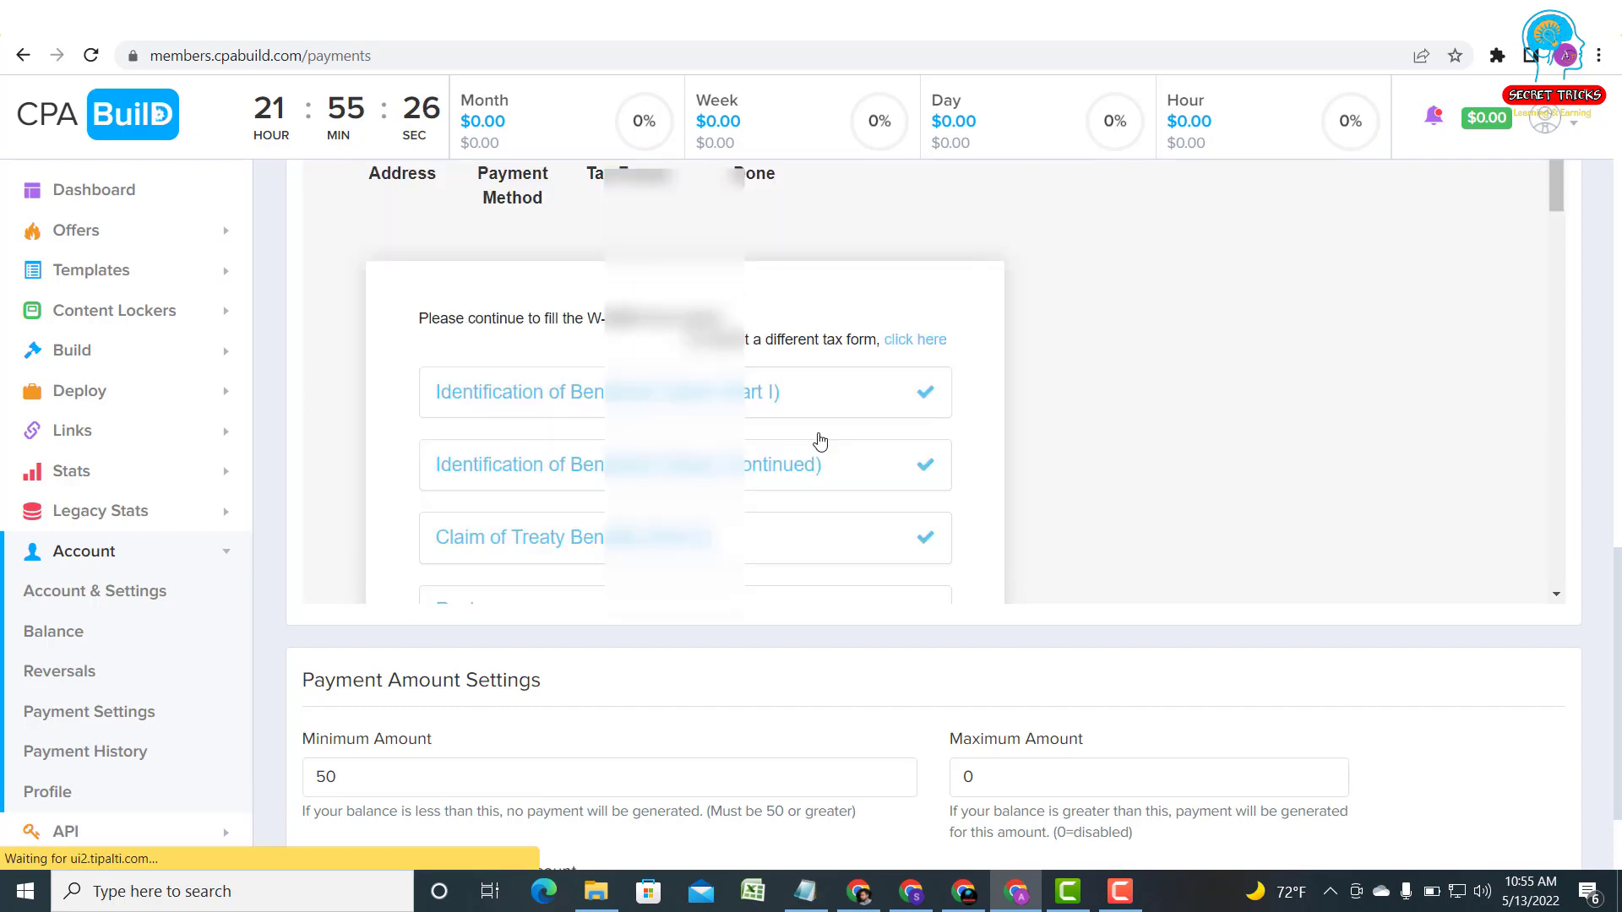
Tick all six Part III certification statements, from the beneficial owner declaration to the withholding agent authorization.
scroll(819, 439, down, 1)
scroll(818, 440, down, 4)
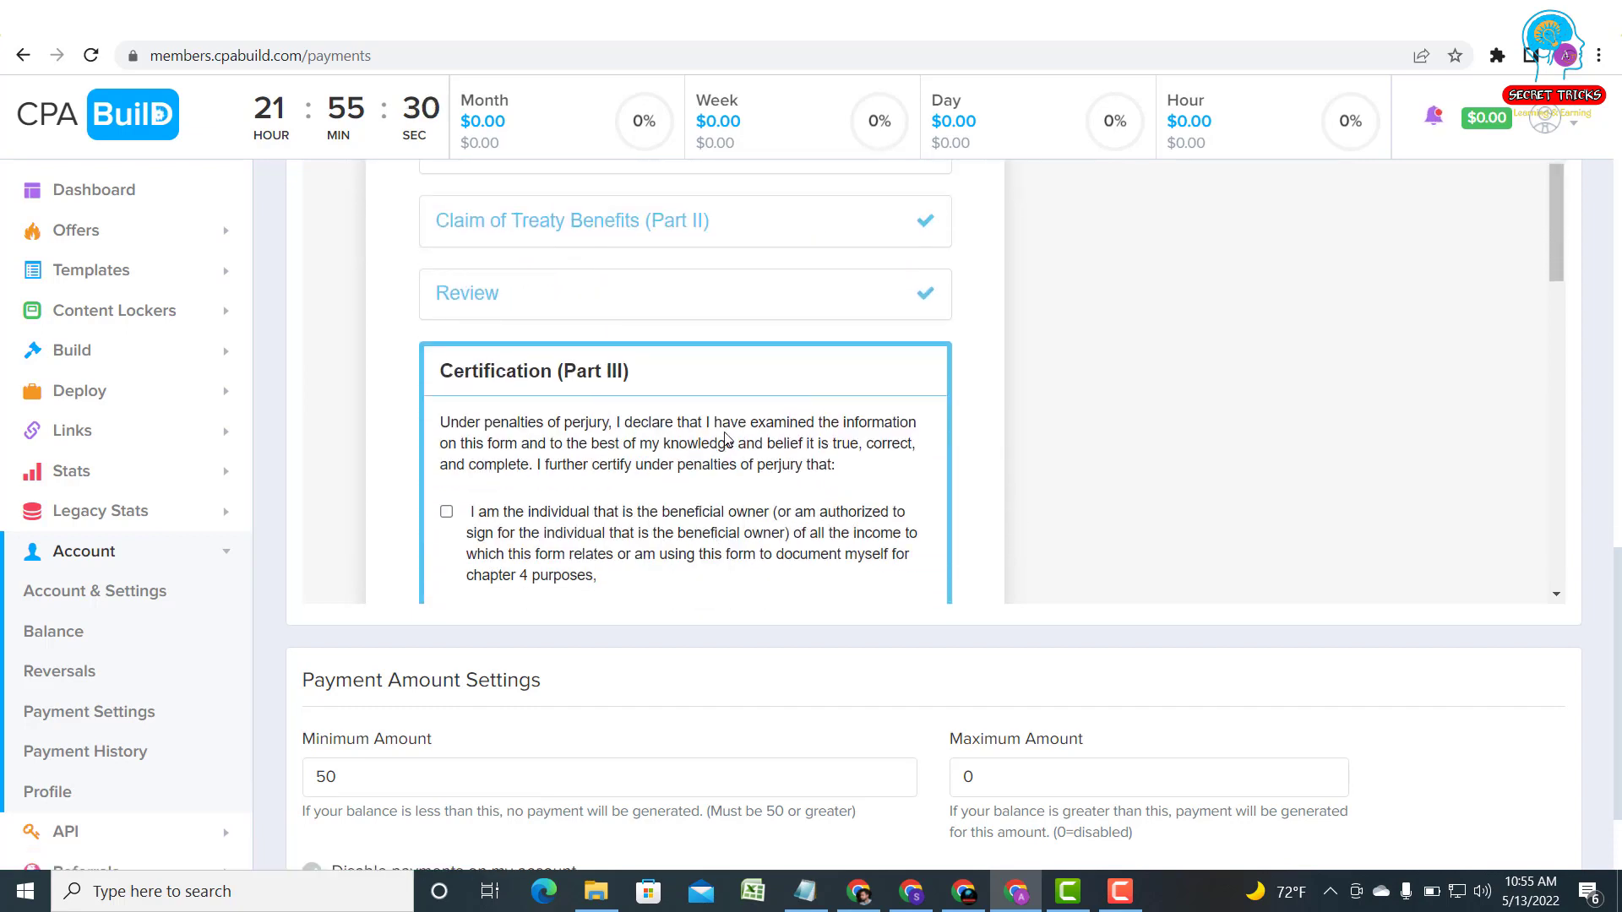
scroll(724, 424, down, 12)
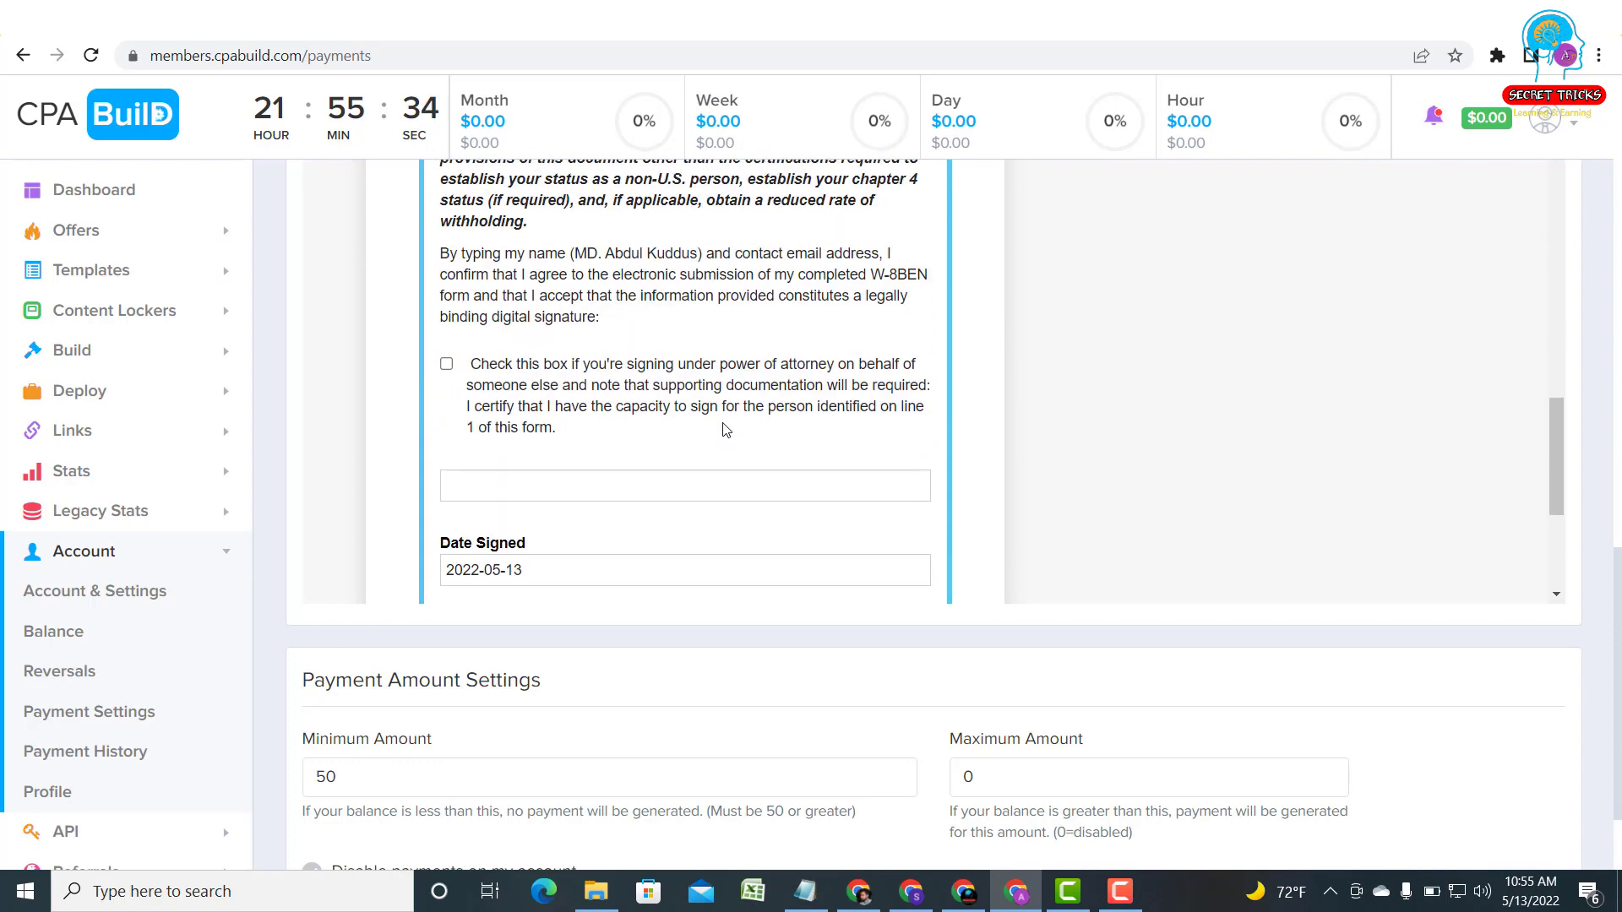
scroll(724, 431, down, 3)
scroll(724, 434, up, 15)
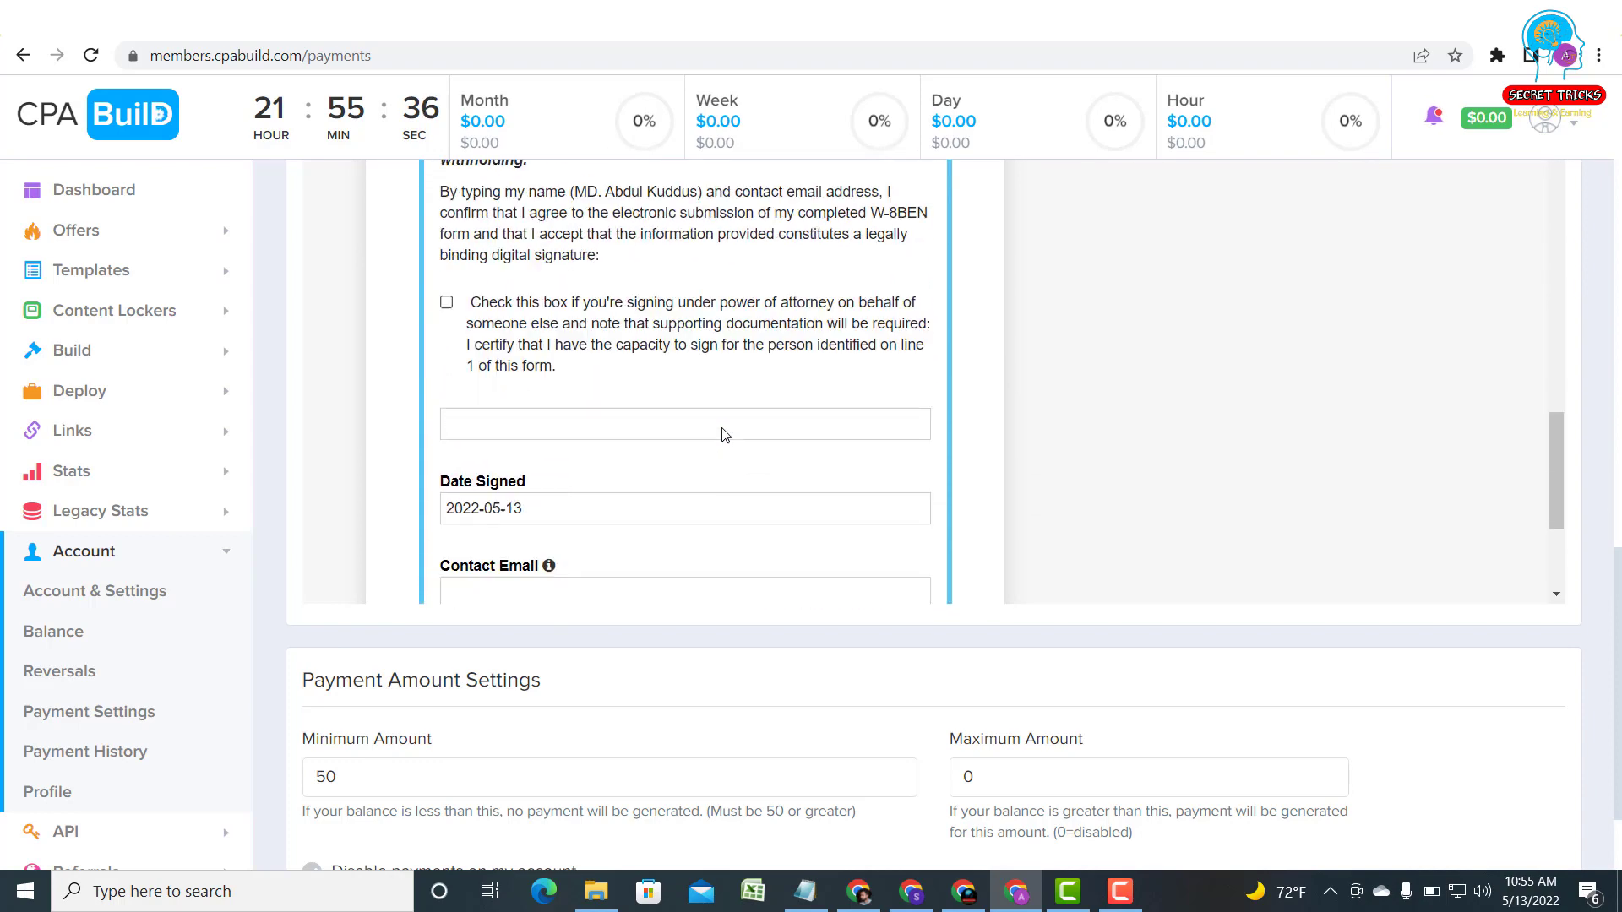
scroll(724, 433, down, 5)
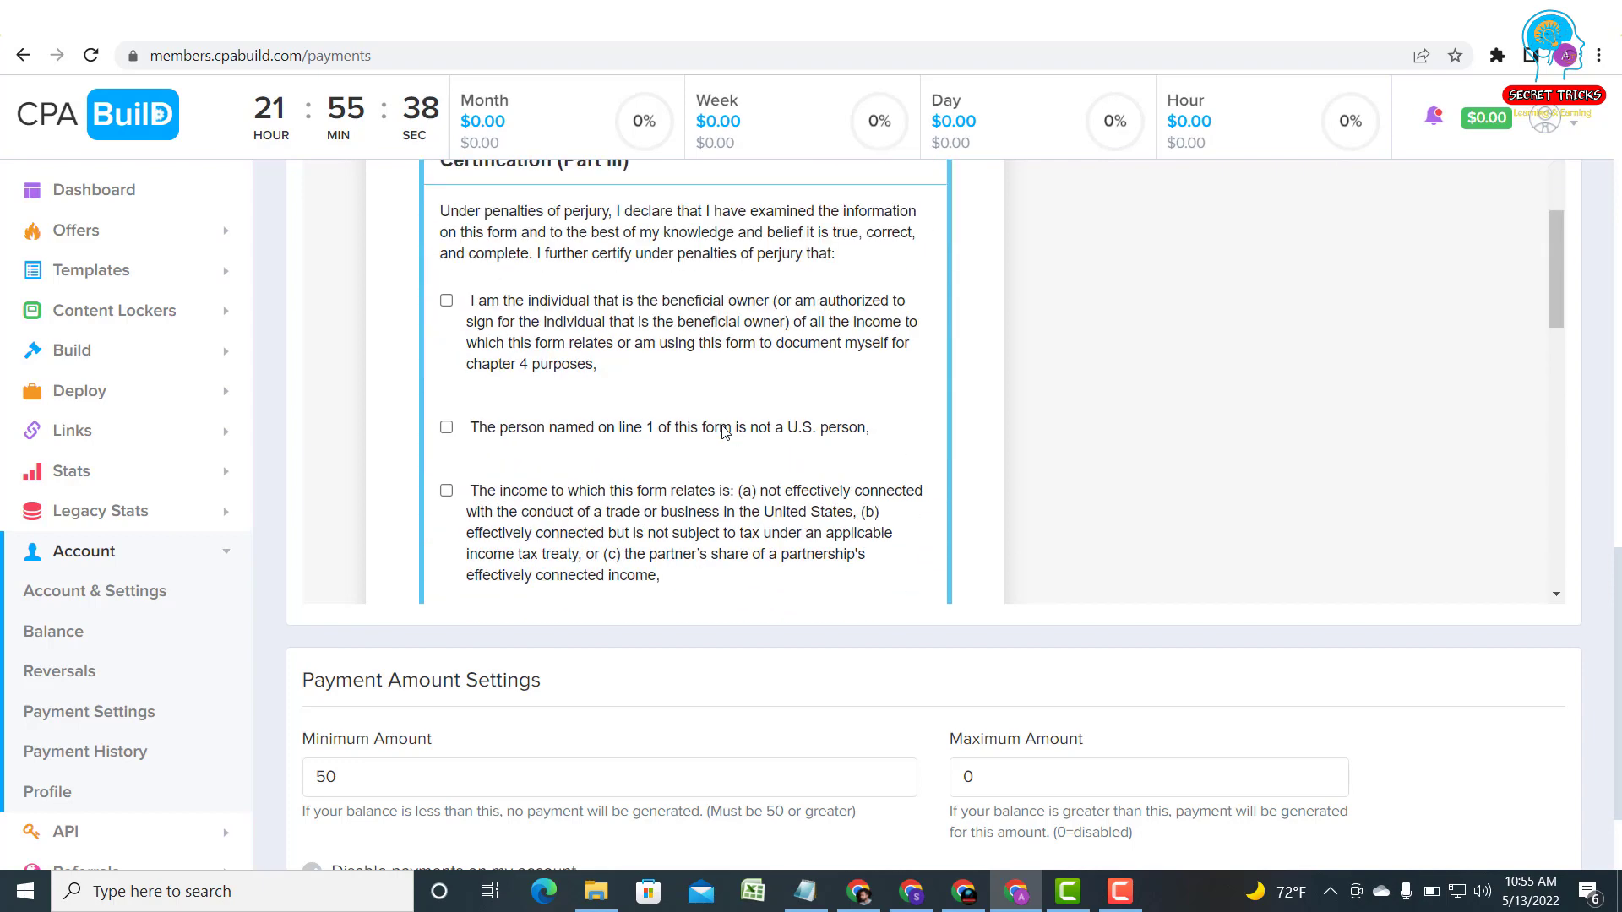
click(447, 302)
click(446, 427)
click(446, 490)
scroll(448, 473, down, 2)
click(446, 428)
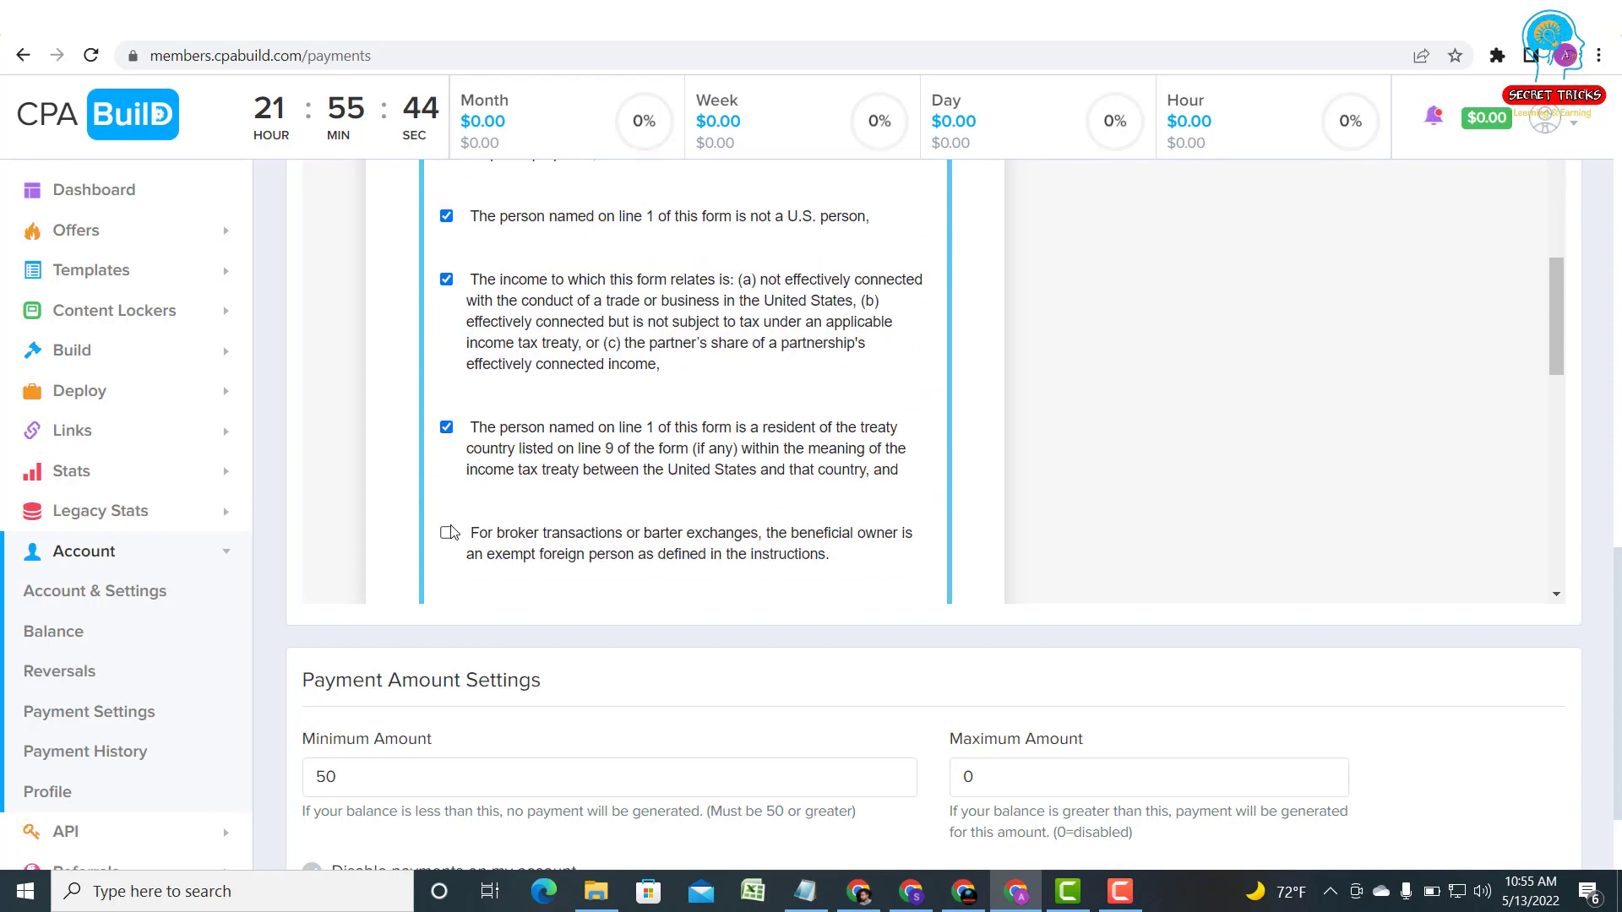
click(446, 533)
scroll(461, 473, down, 3)
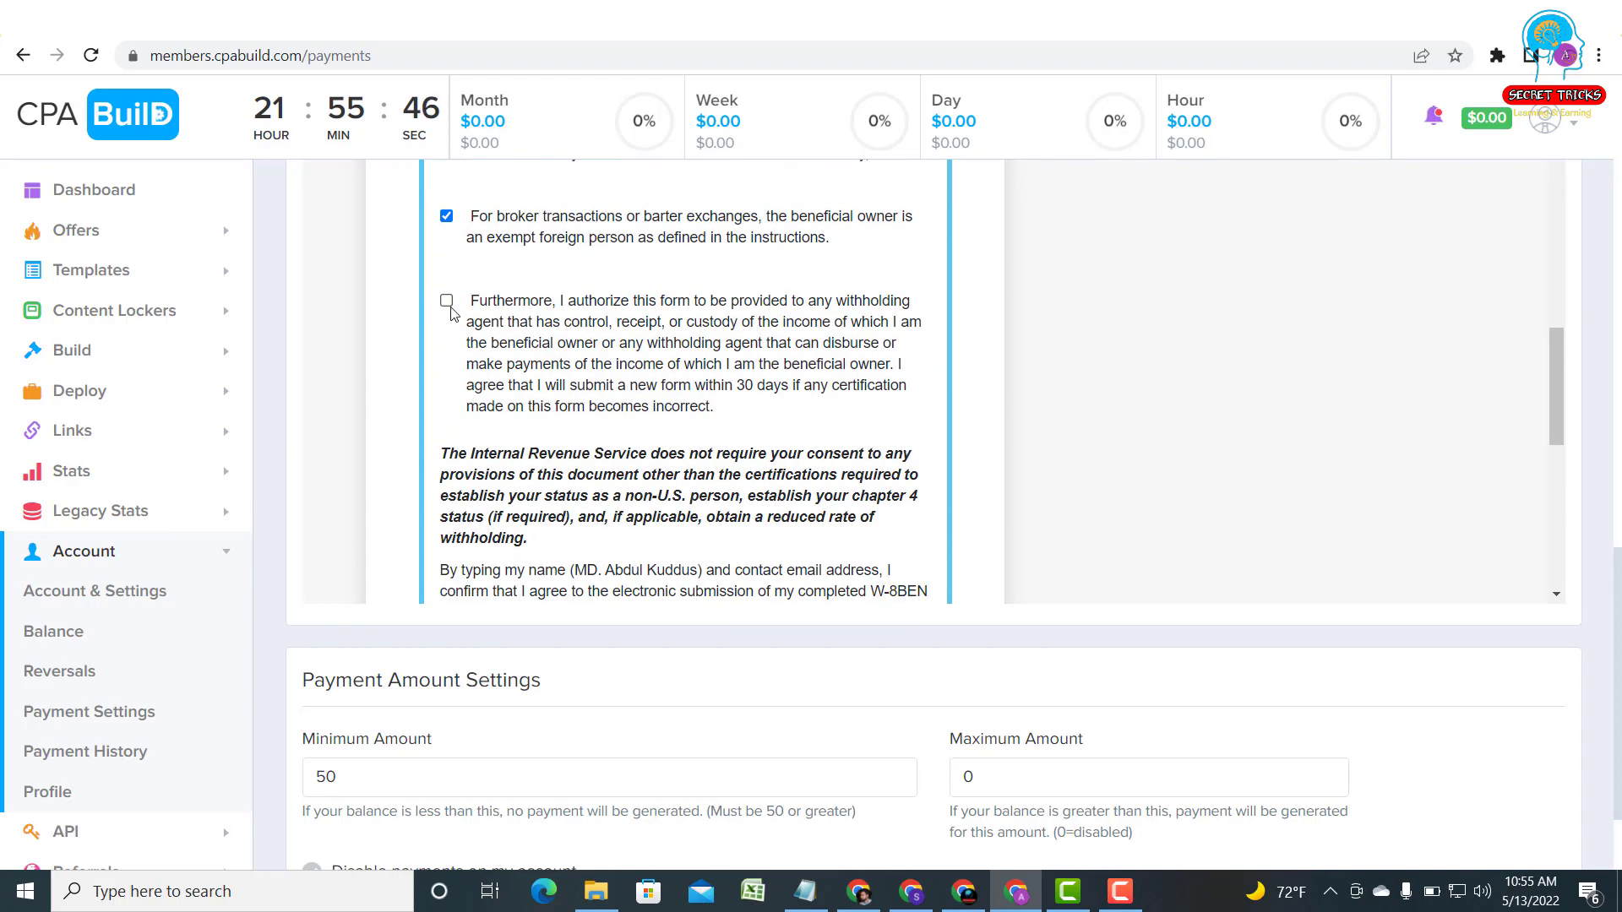
click(449, 305)
Tick the statement about signing under power of attorney on behalf of someone else, above the signature field.
scroll(679, 377, down, 3)
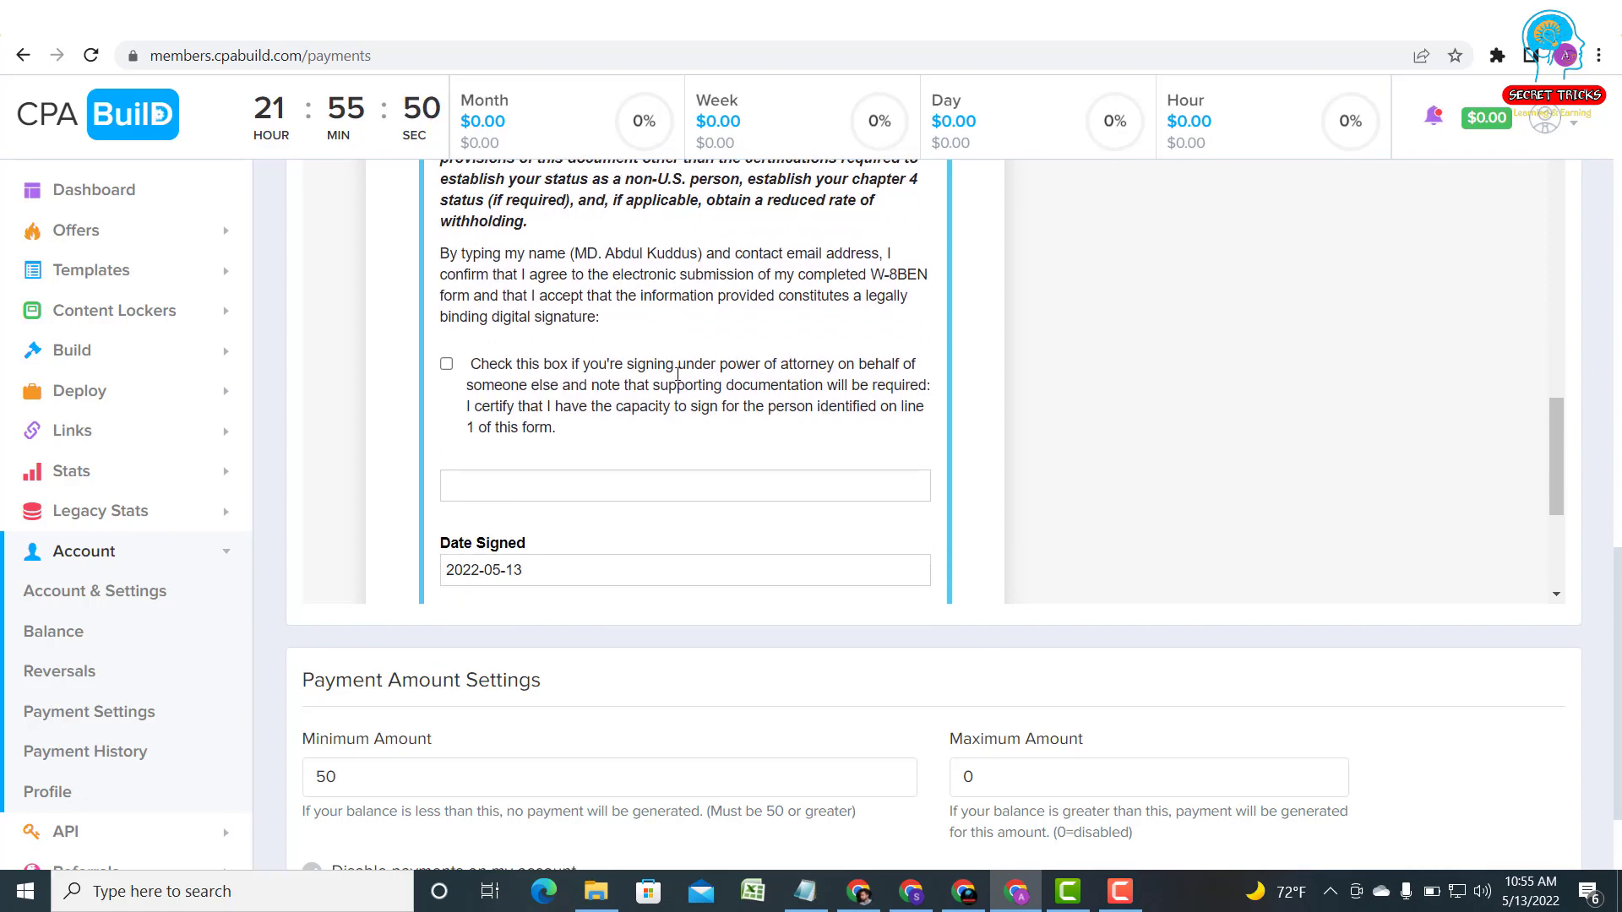
scroll(561, 420, down, 1)
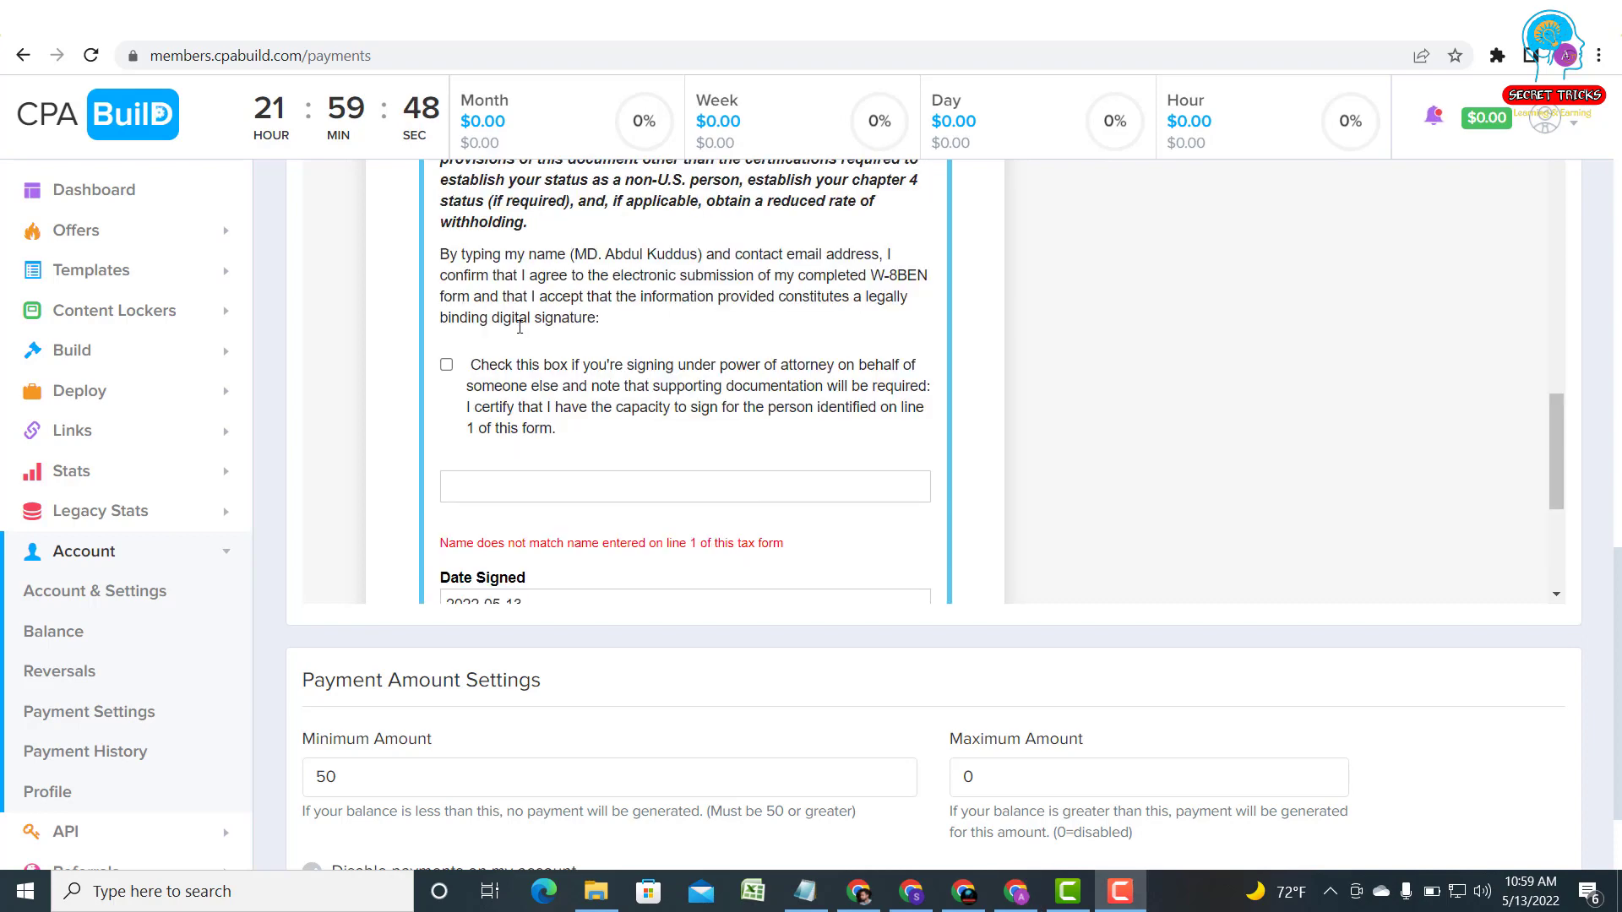
scroll(617, 304, up, 10)
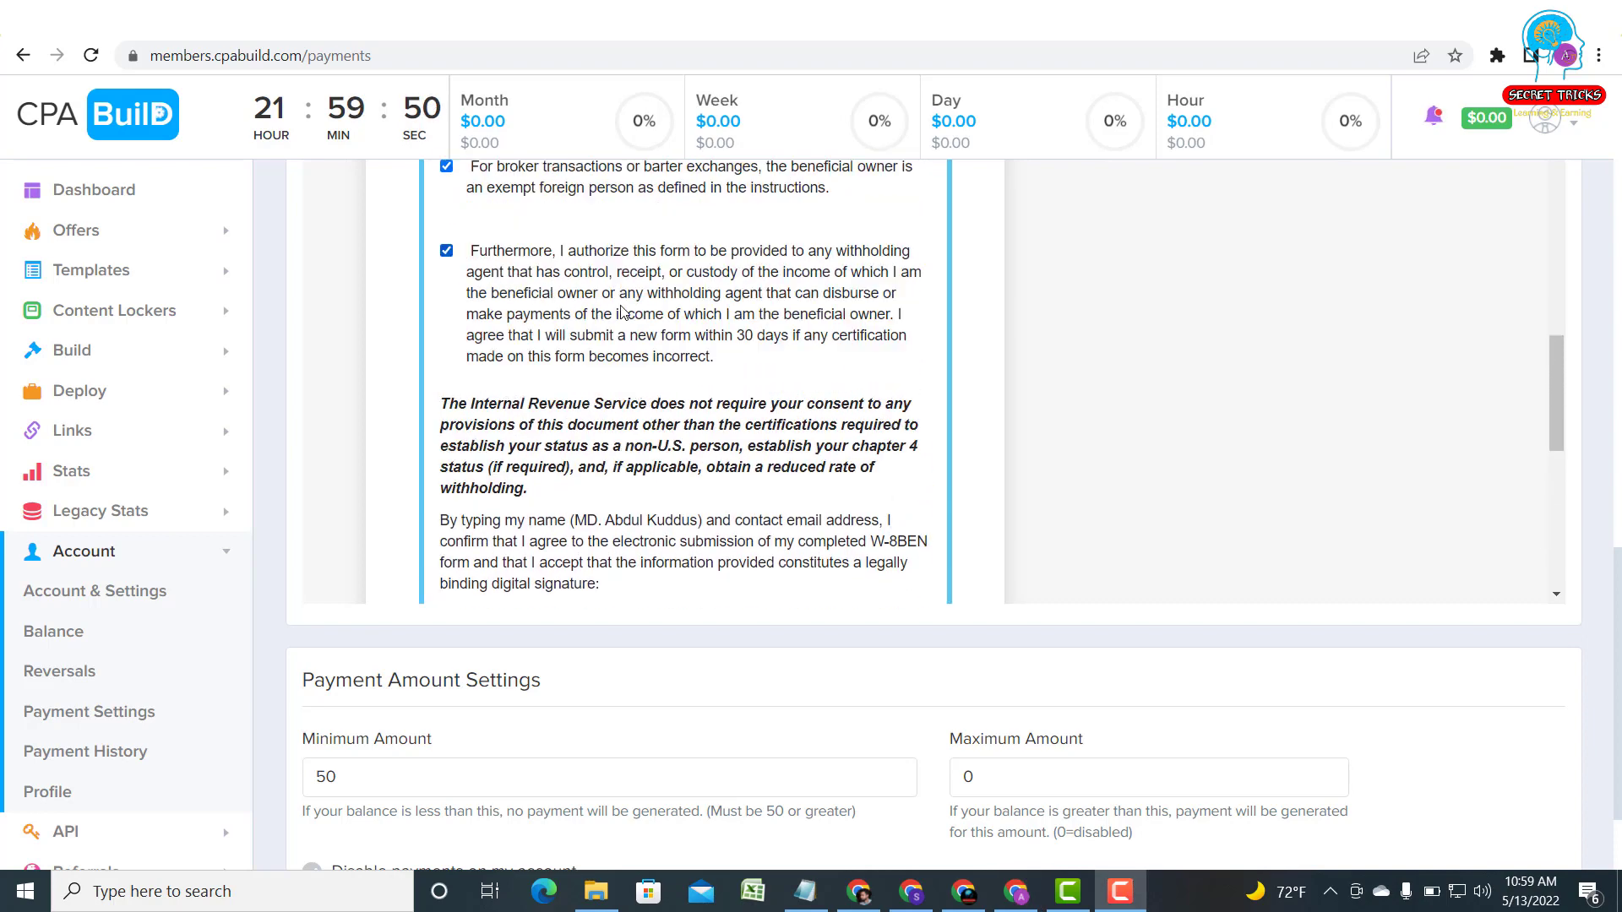
scroll(566, 239, down, 9)
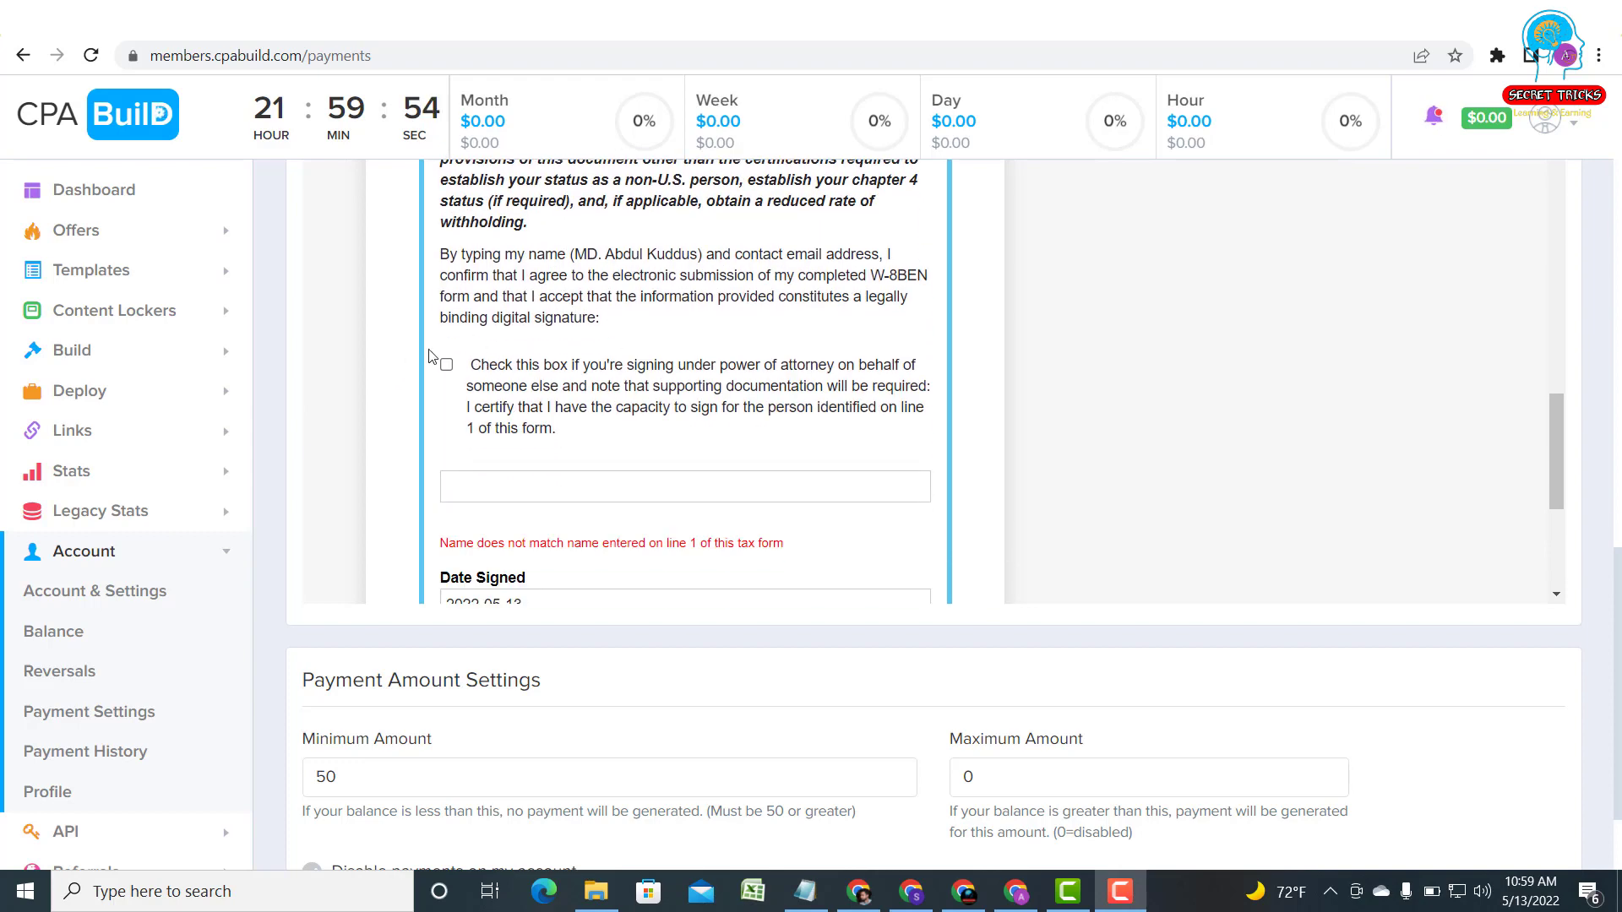
drag(469, 364, 629, 429)
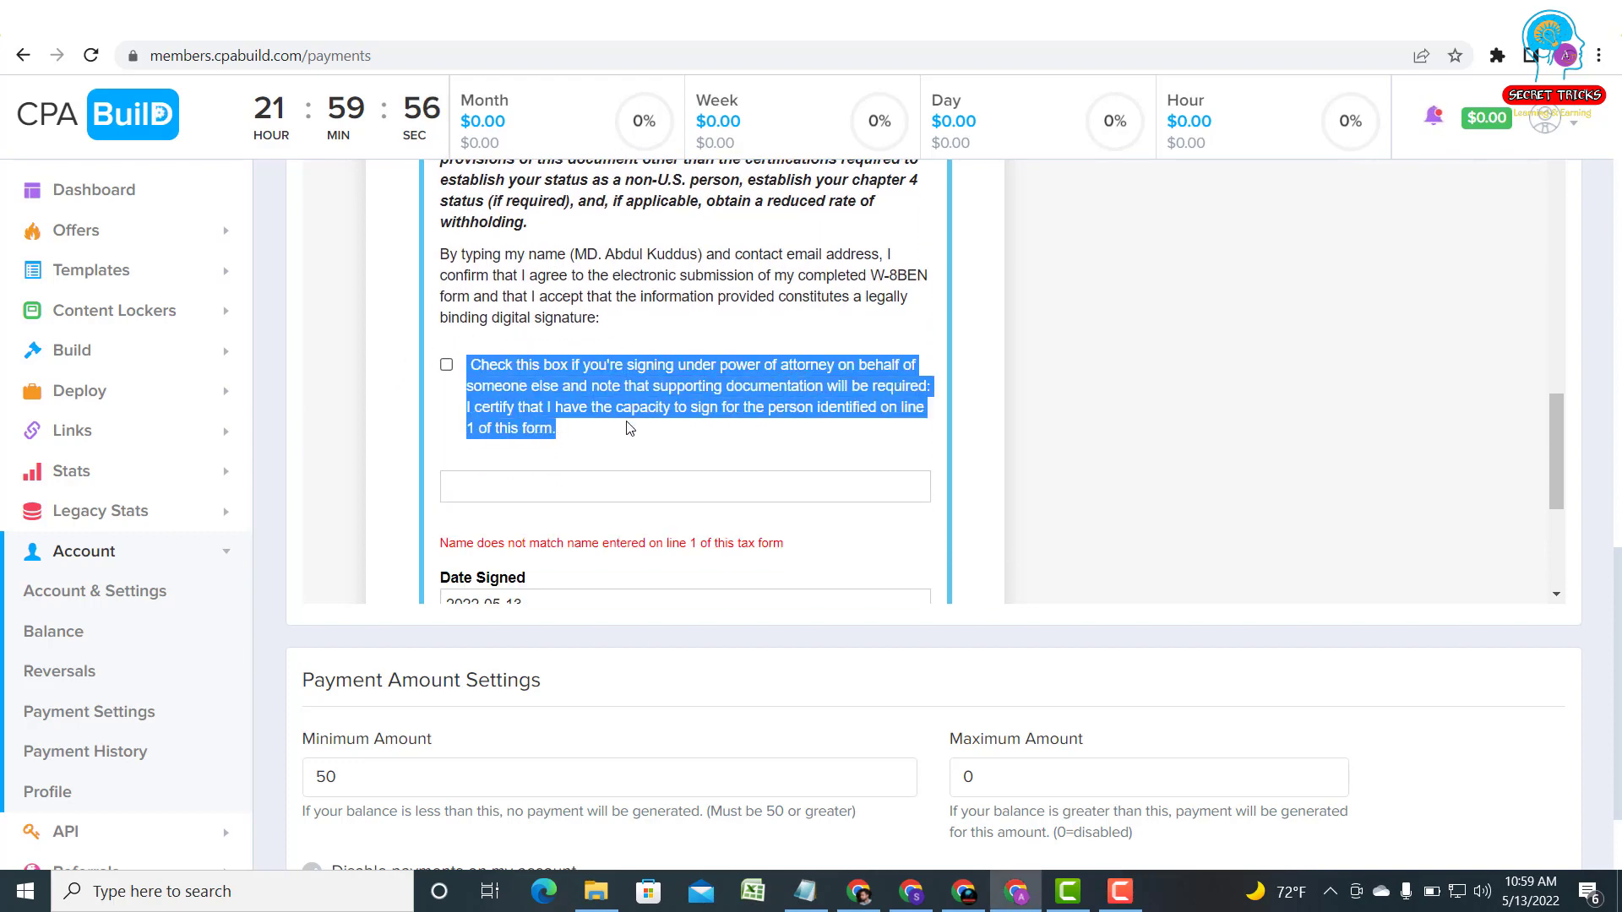
click(625, 415)
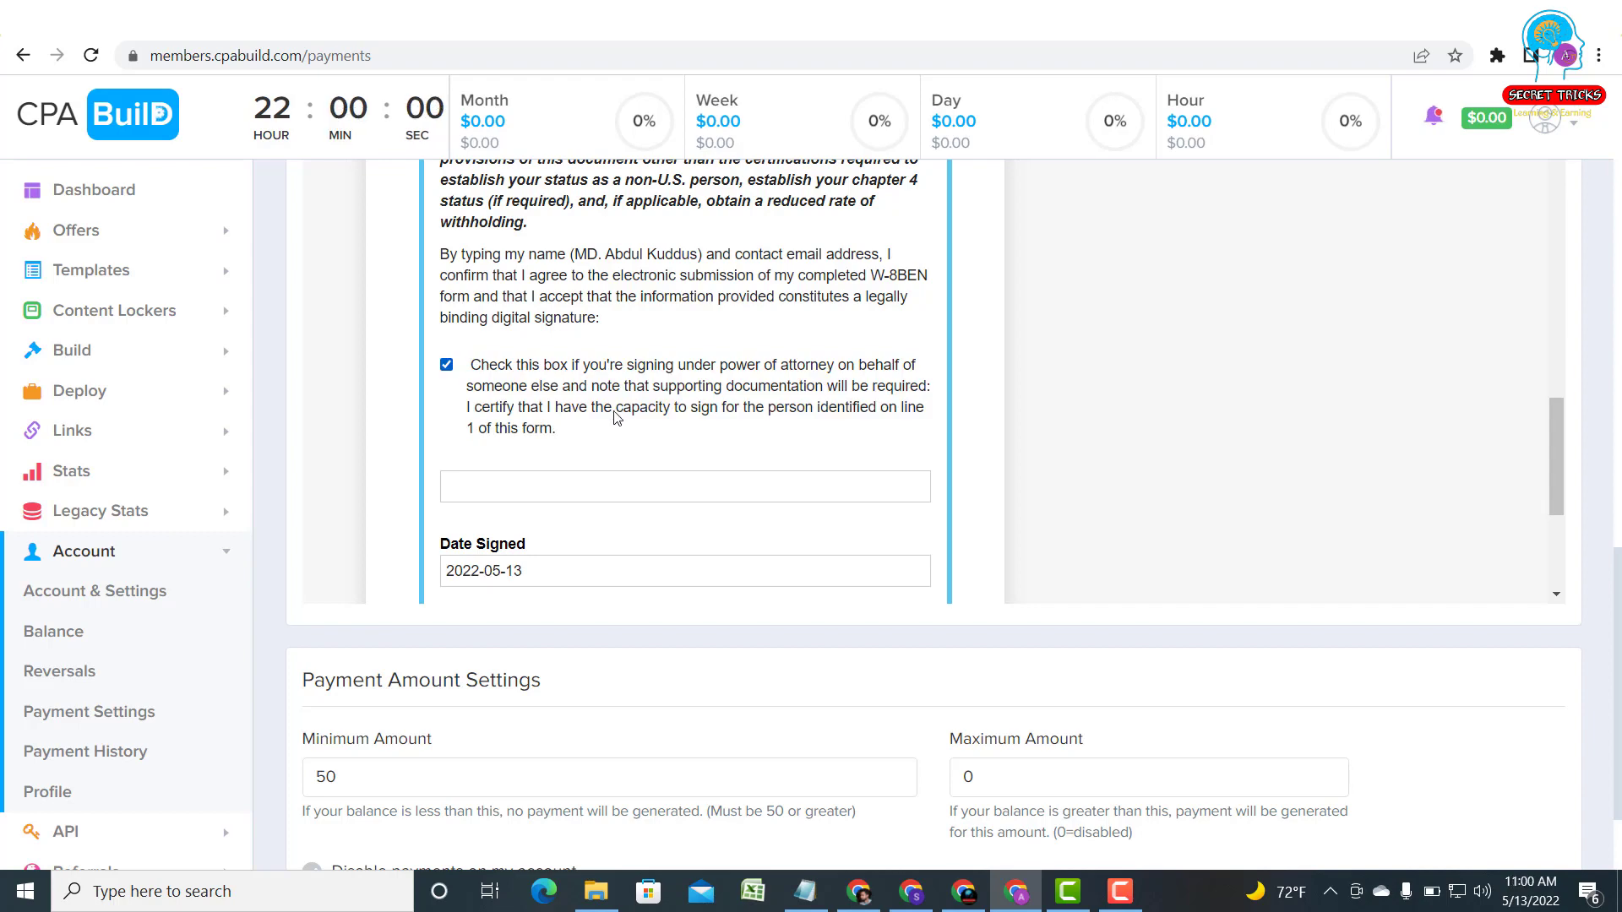
Read the dashboard announcement about the W-8BEN power of attorney checkbox and return to the payment form.
scroll(716, 560, down, 4)
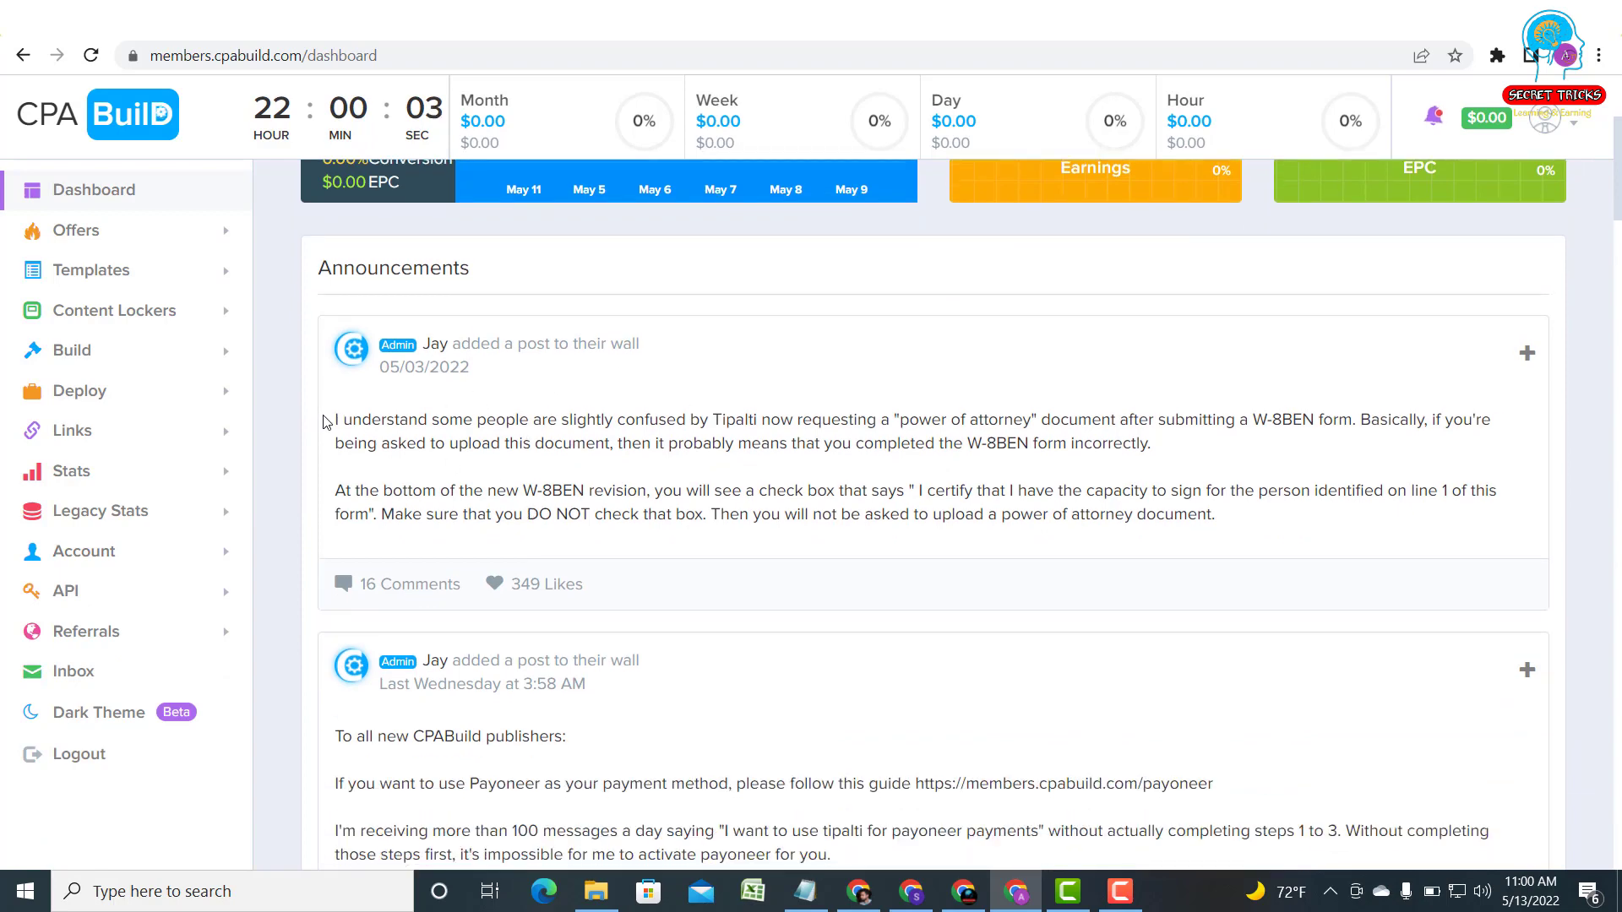
drag(336, 421, 1193, 457)
click(1090, 485)
click(330, 39)
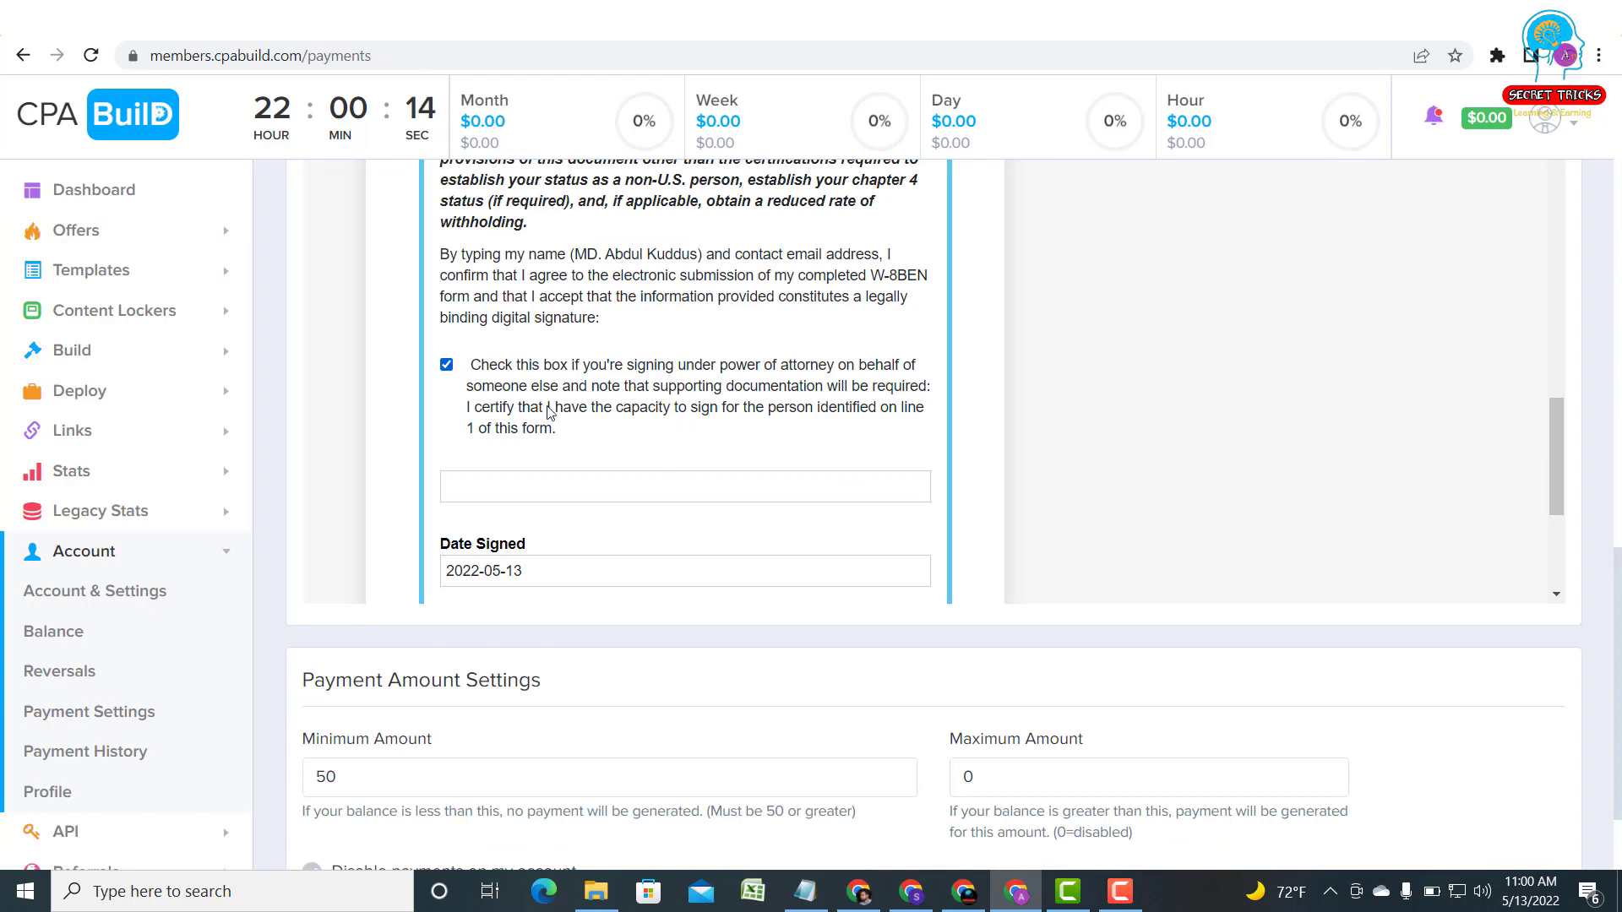
Untick the power of attorney statement and enter the signer's full name in the W-8BEN signature field.
scroll(515, 388, down, 1)
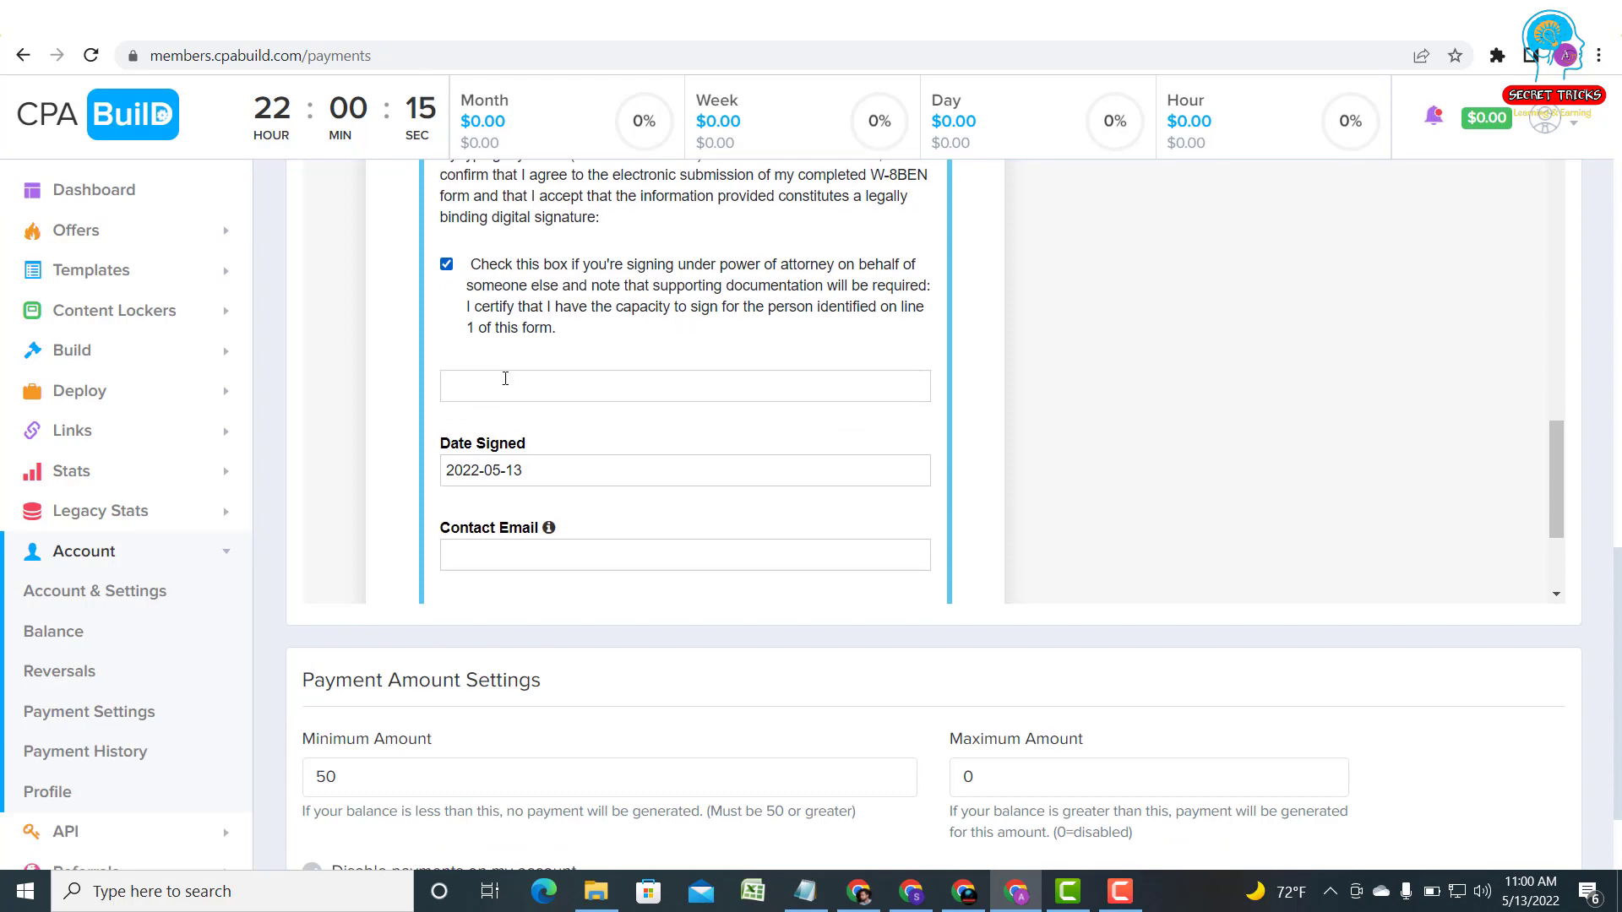
click(446, 260)
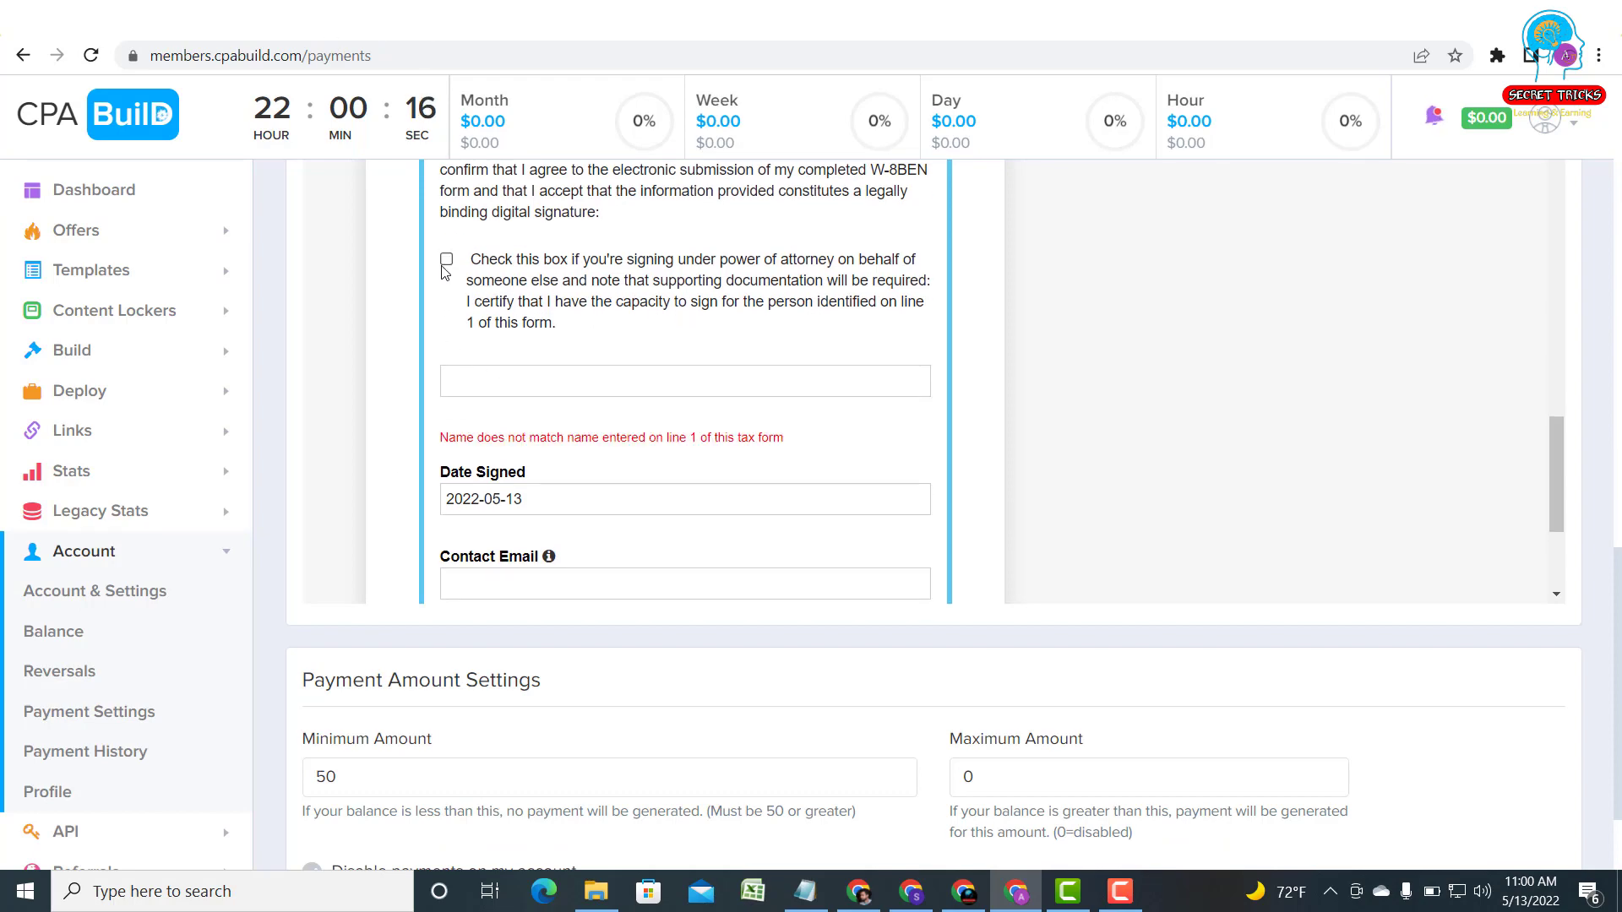
right_click(521, 381)
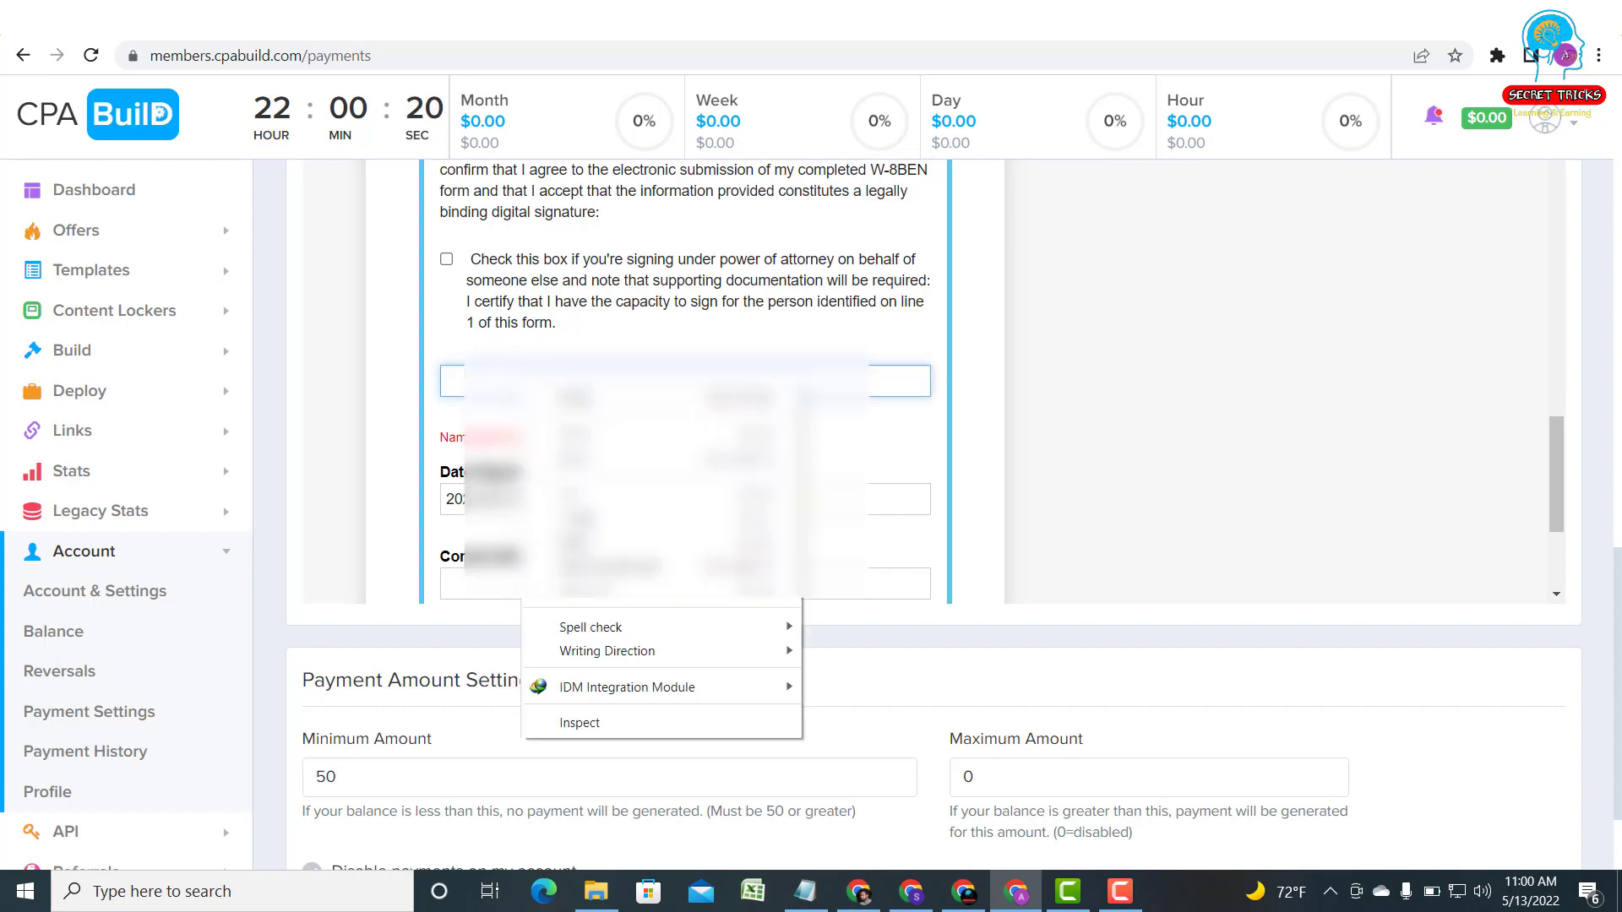
click(574, 397)
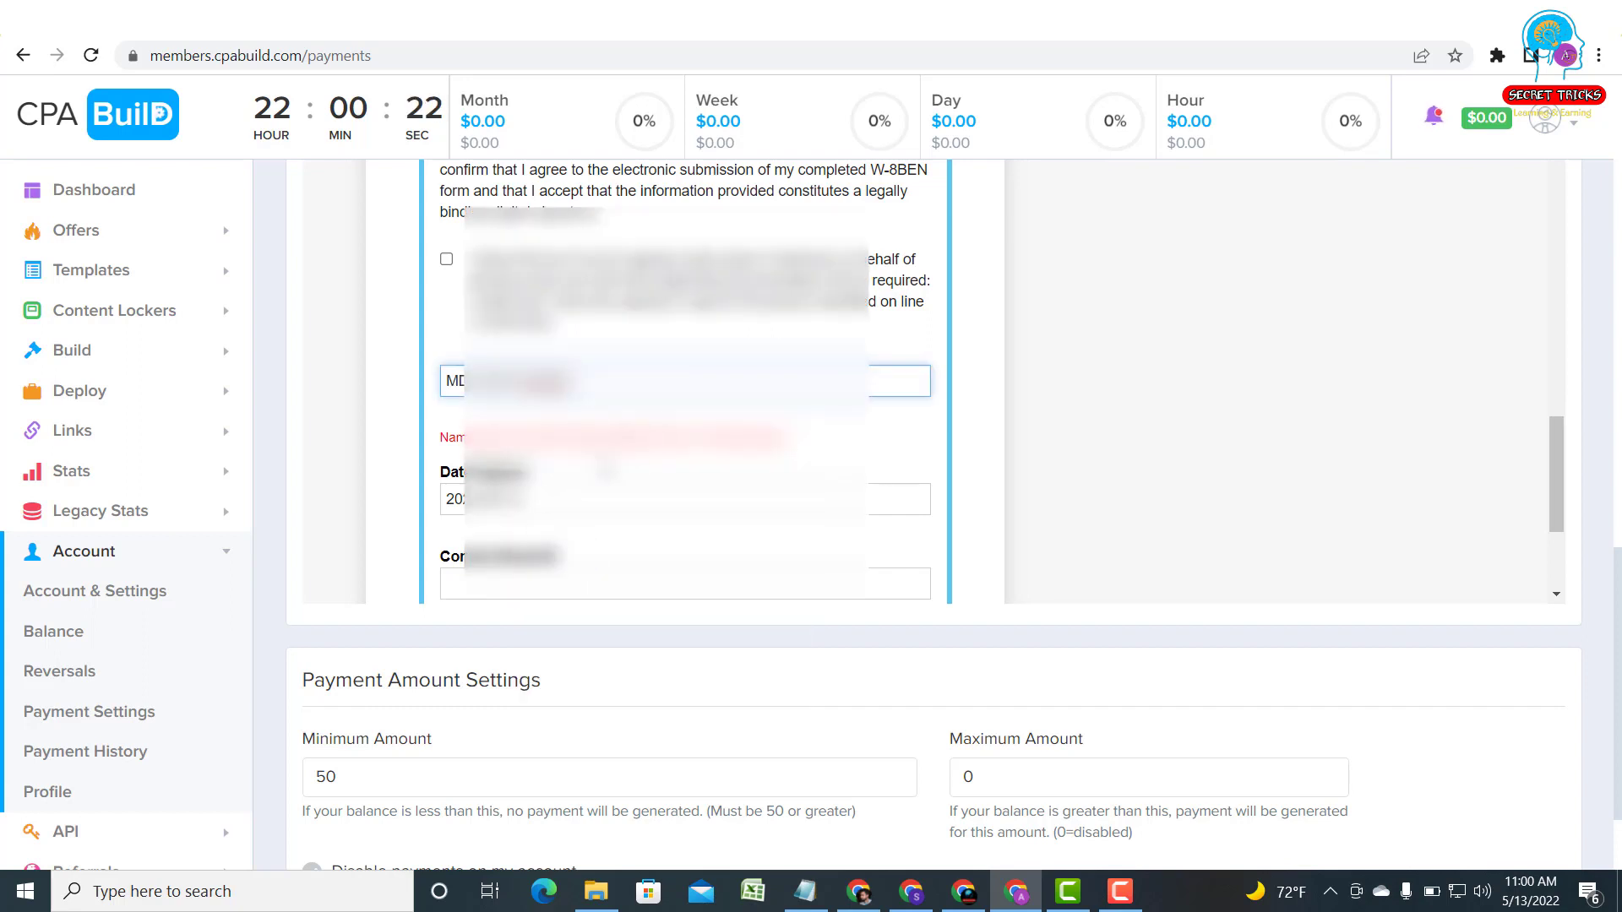
Fill in the contact email below the signature date and submit the W-8BEN form.
scroll(685, 380, down, 1)
scroll(685, 380, down, 1)
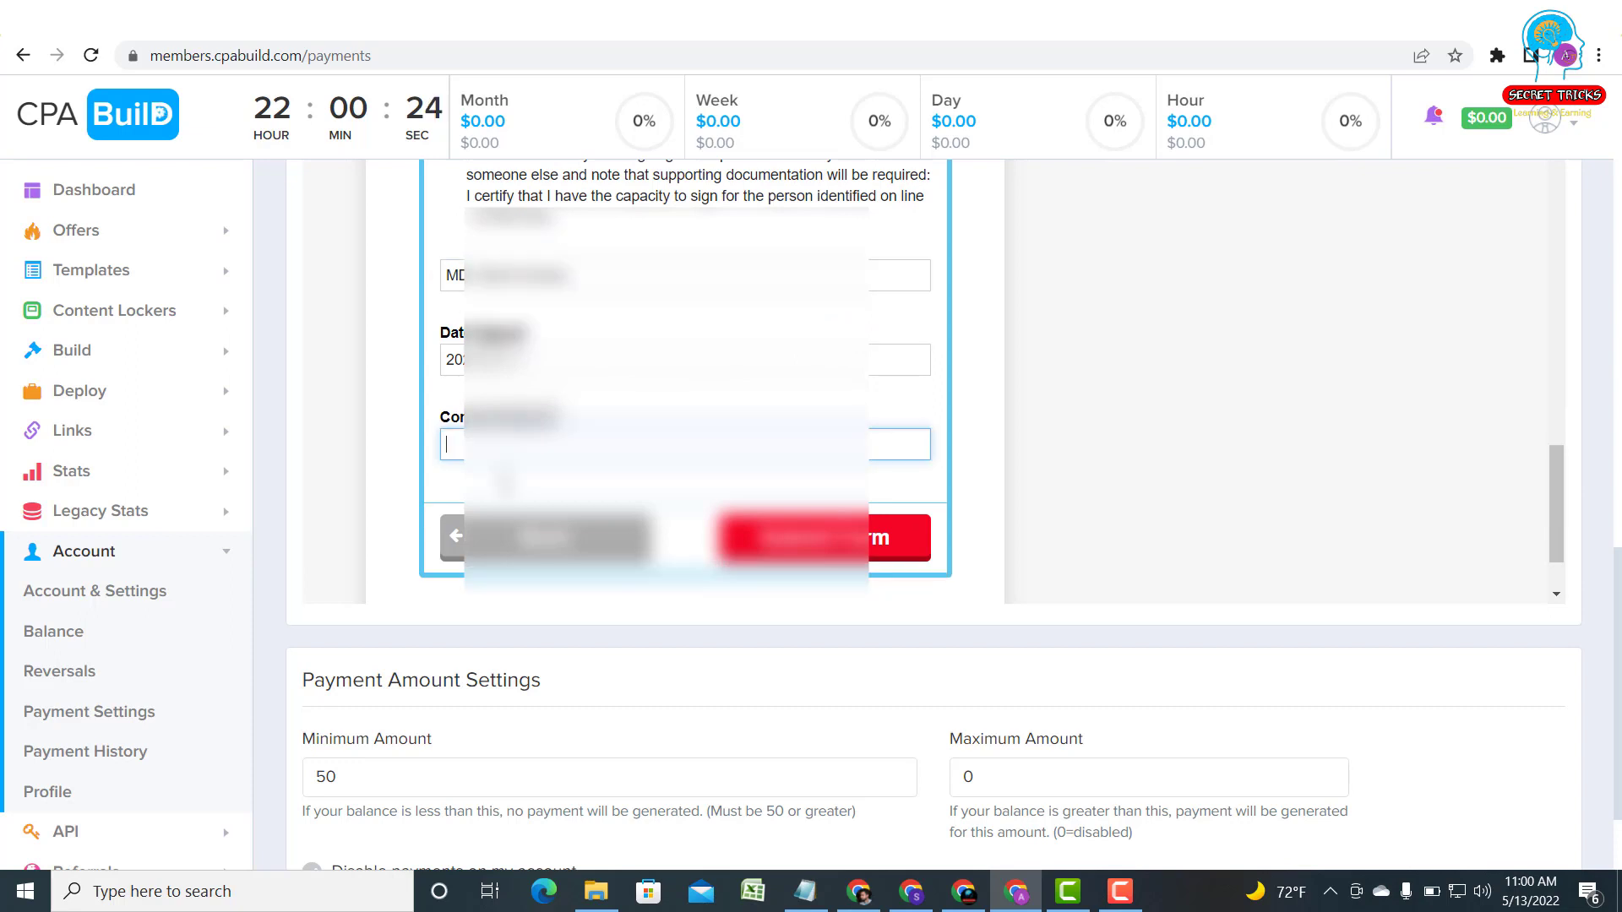
click(575, 444)
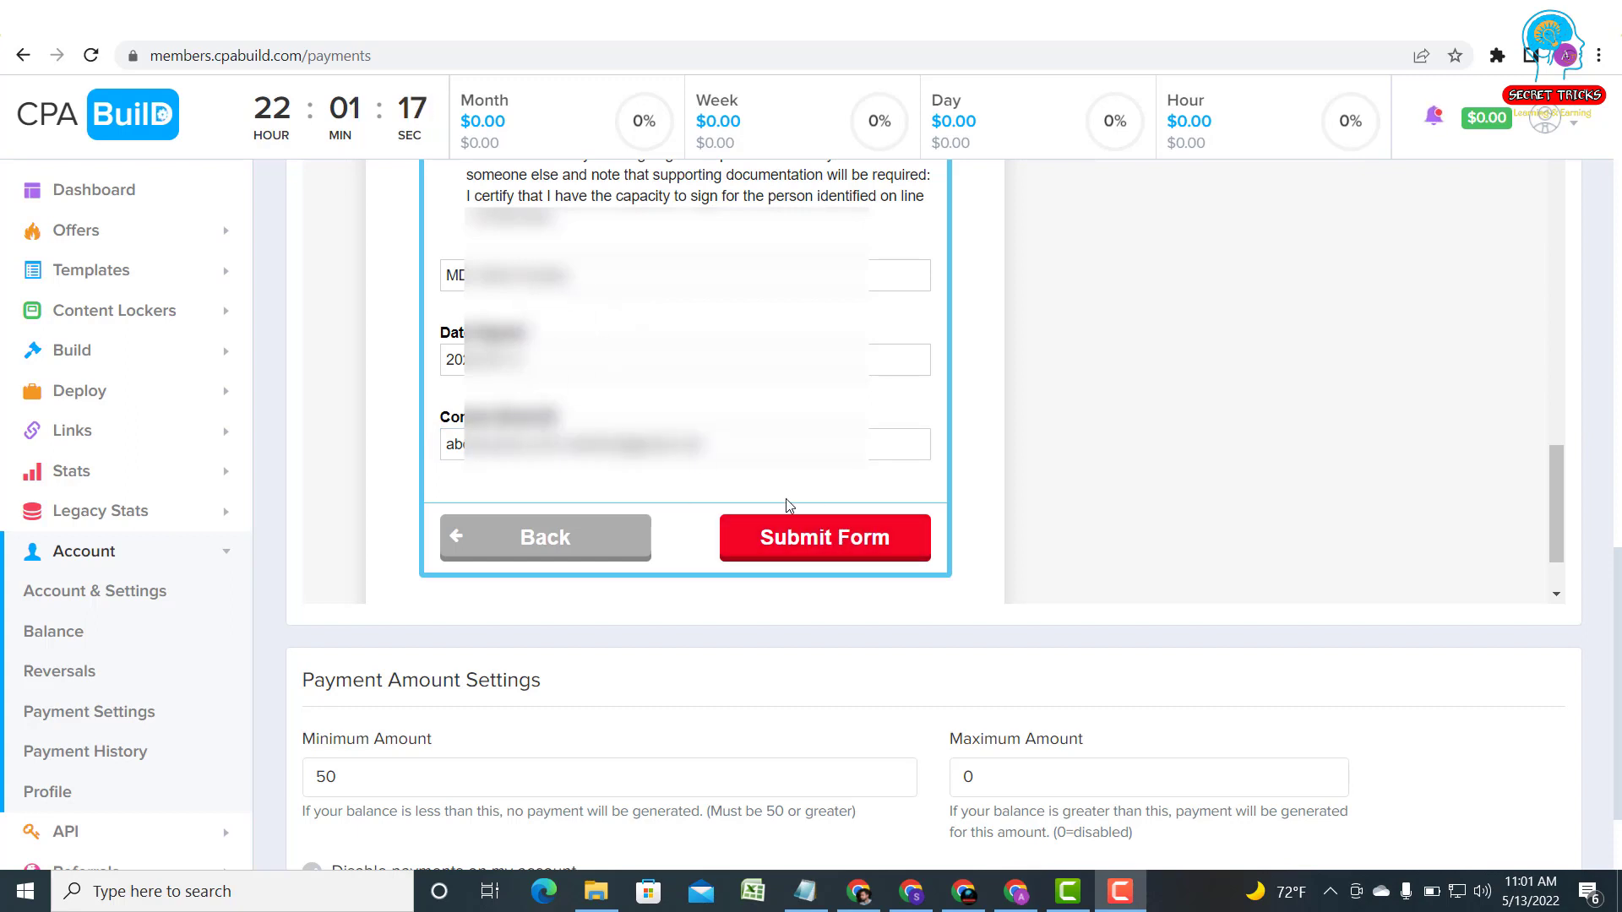
click(819, 543)
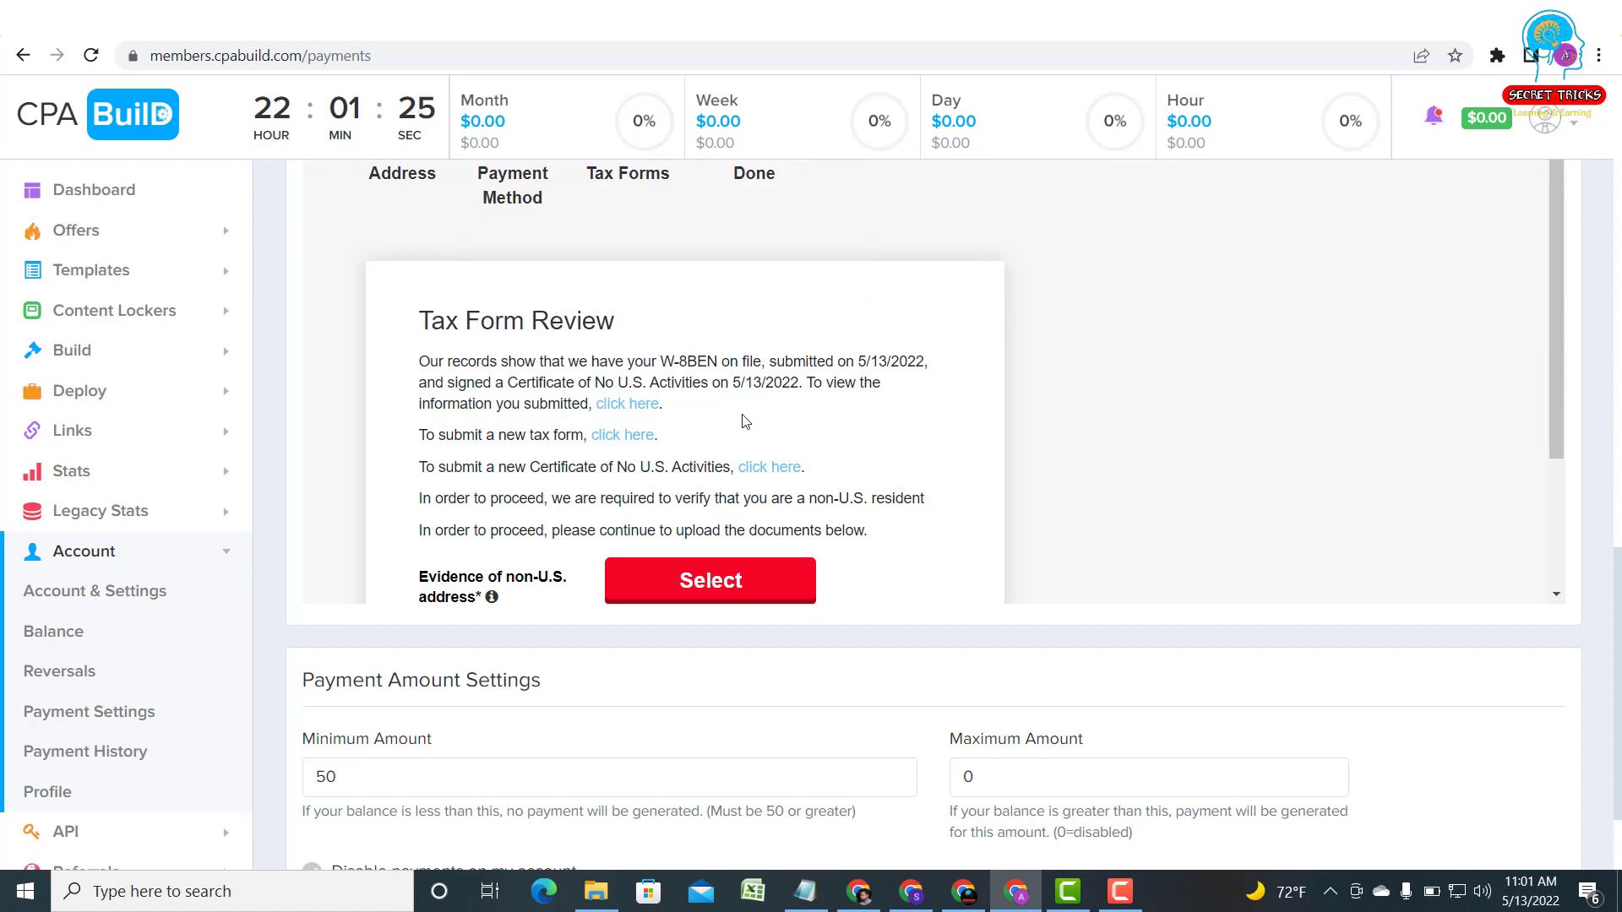
Choose National ID as the document type for the evidence of non-U.S. address.
scroll(743, 421, down, 2)
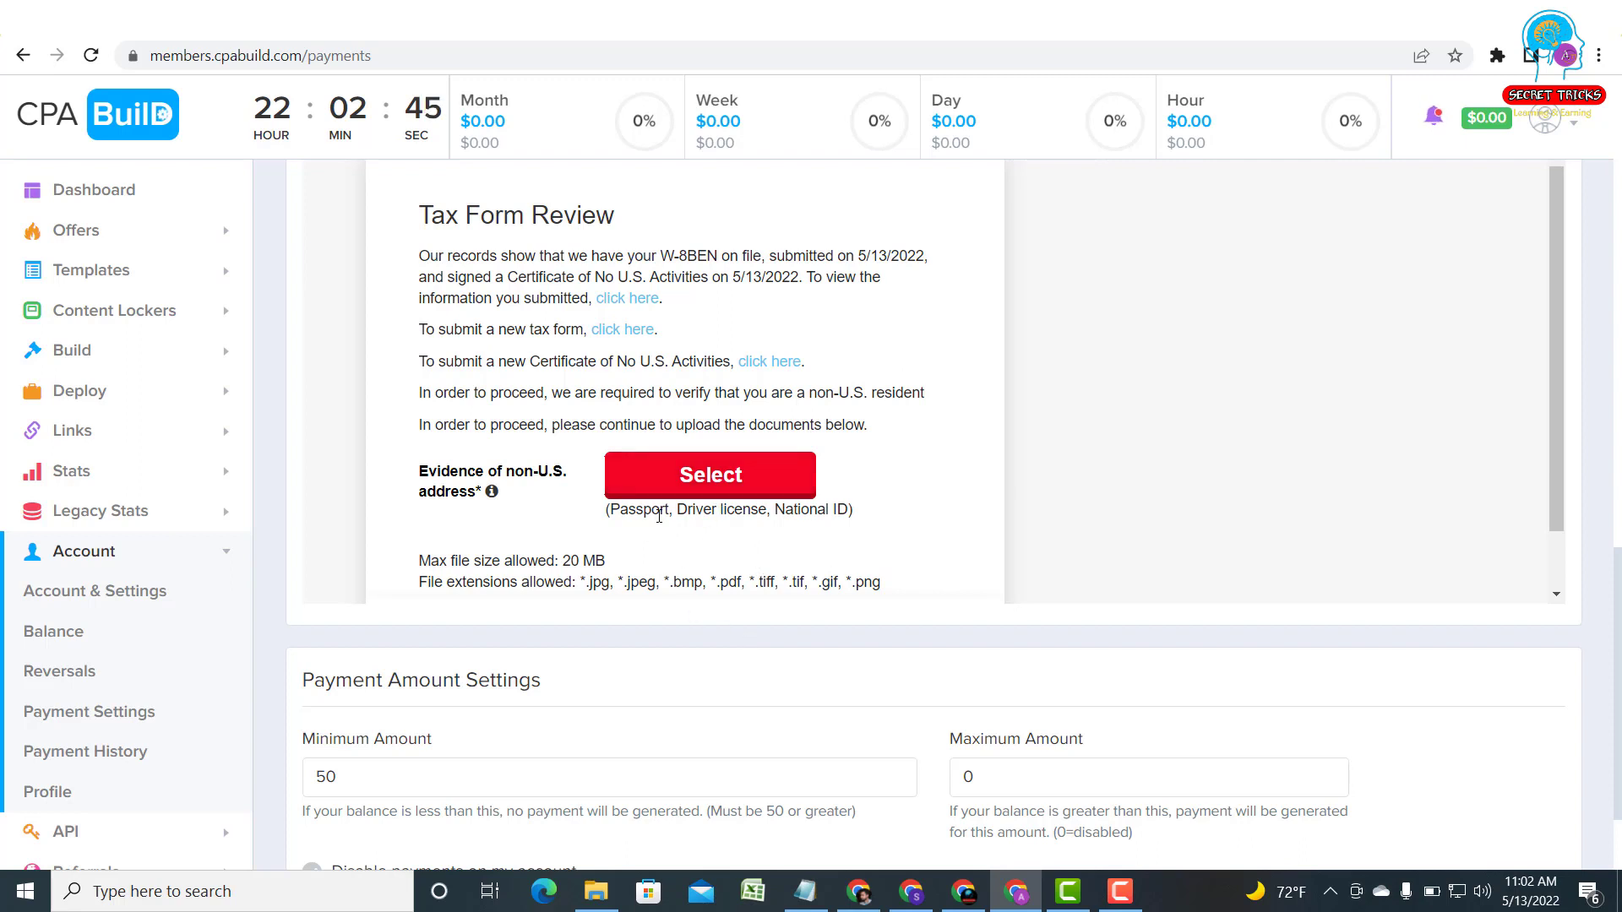
click(706, 490)
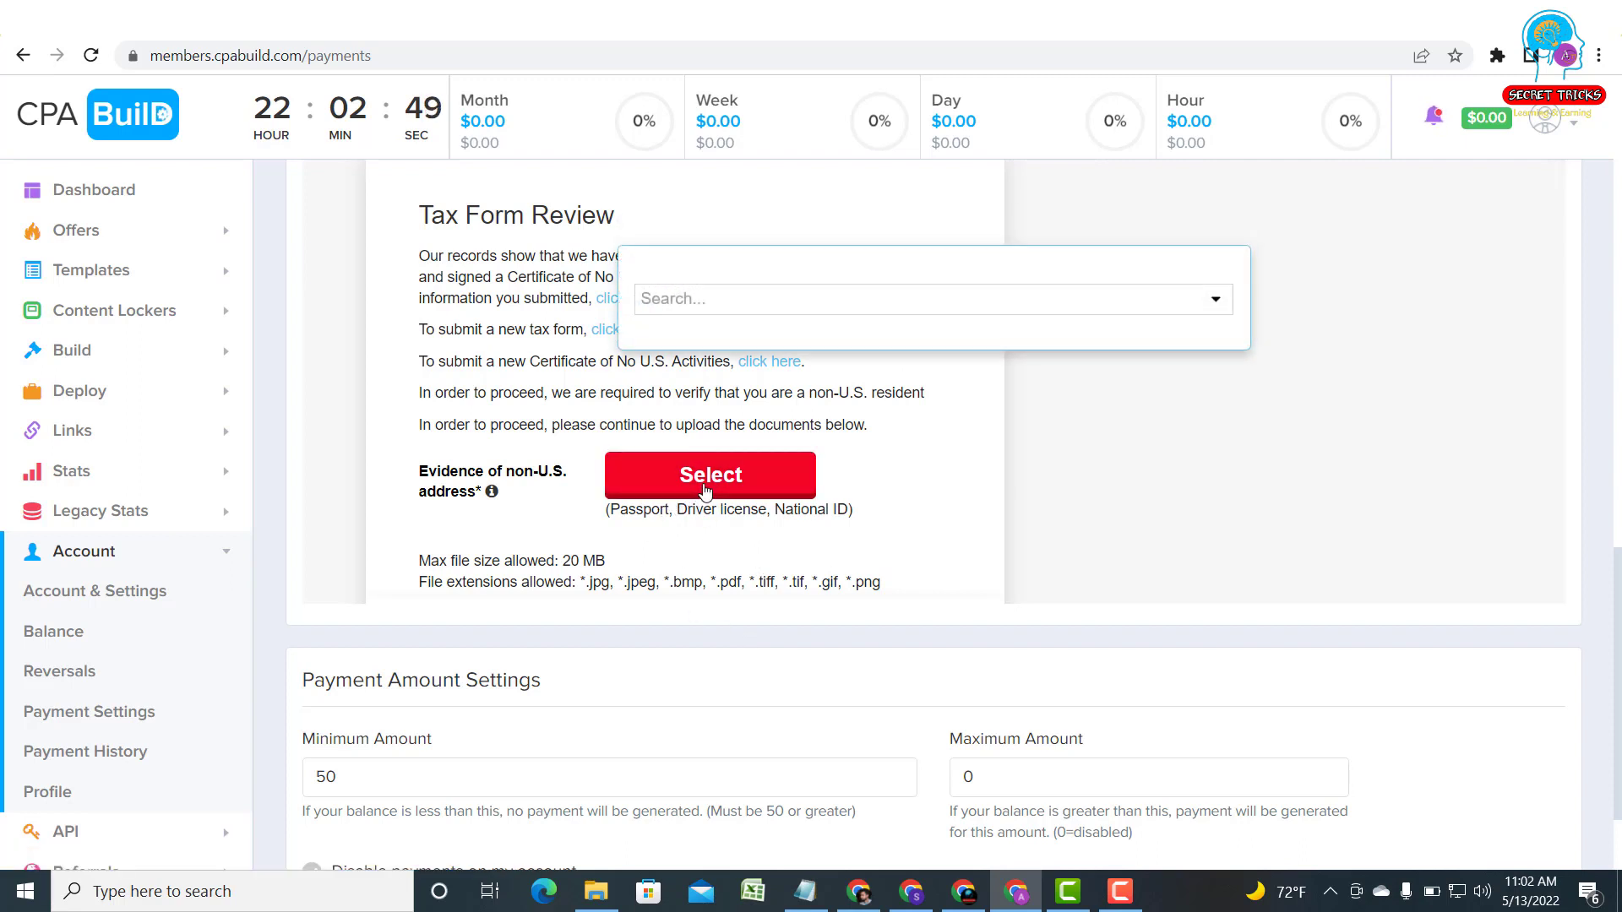
click(807, 305)
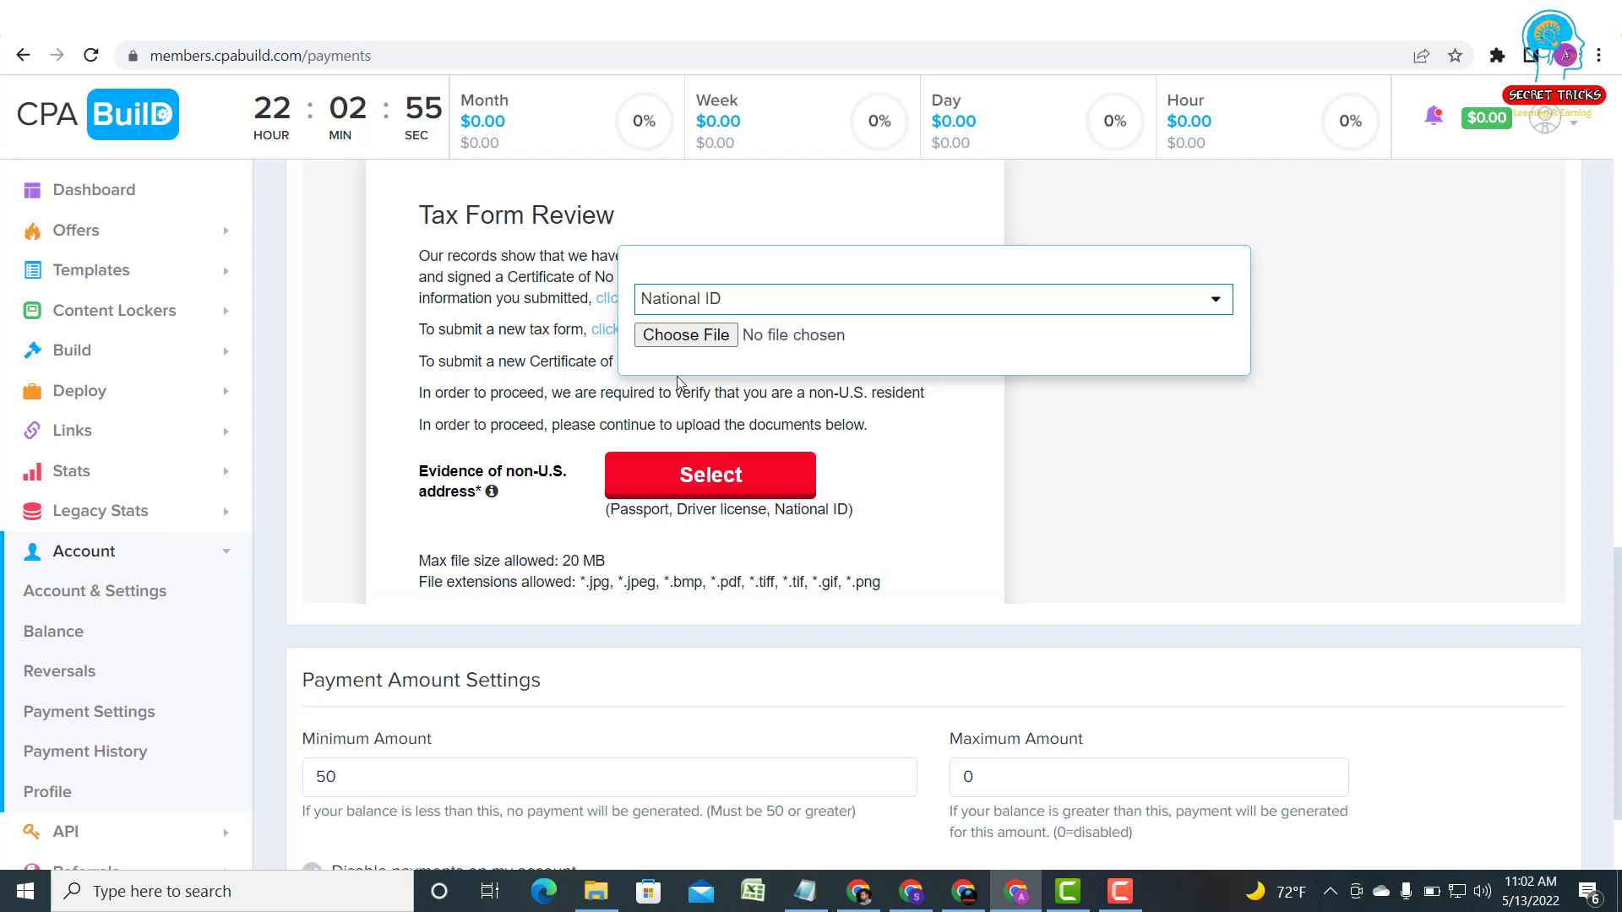
click(817, 307)
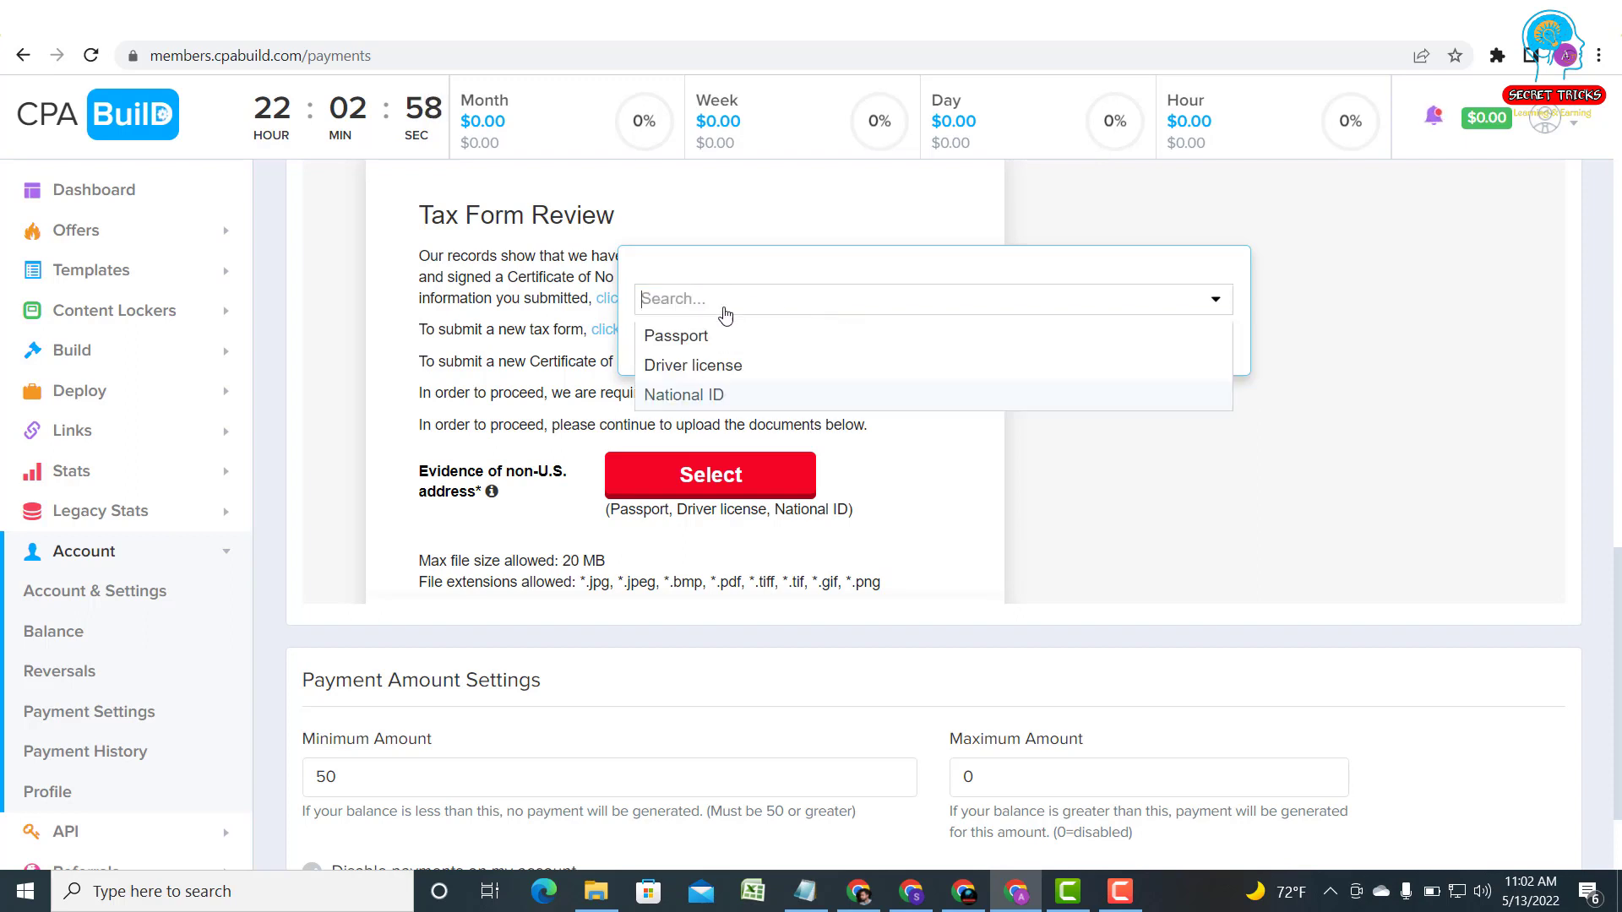
click(700, 397)
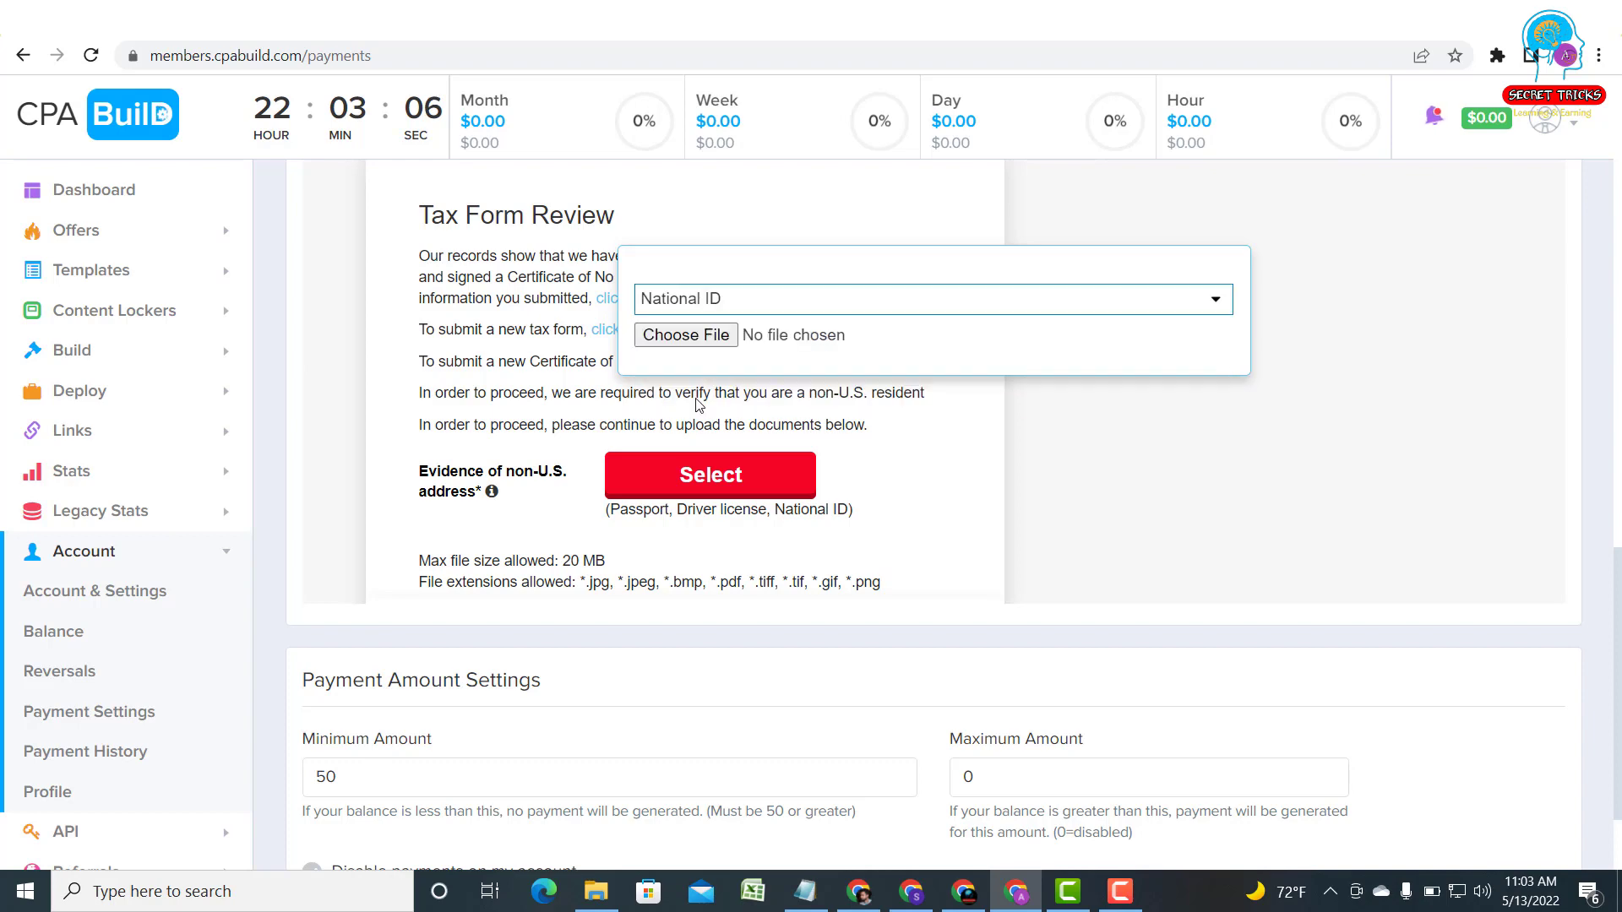
Upload the third image in the Desktop's NID folder as the National ID evidence and continue past the Tax Form Review.
click(685, 335)
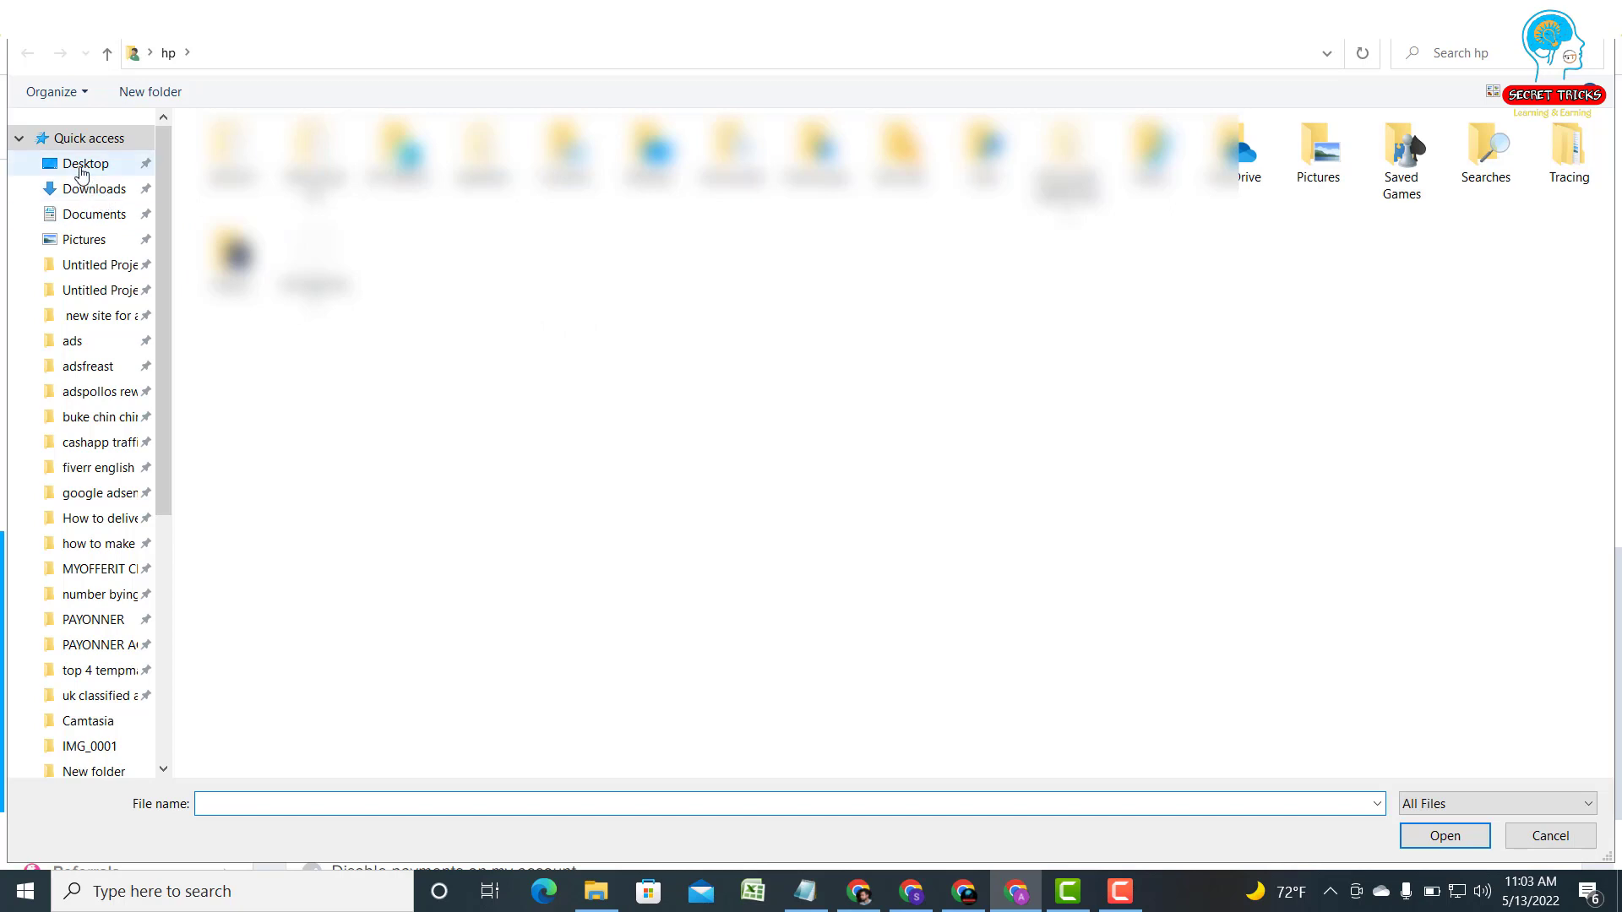
click(81, 166)
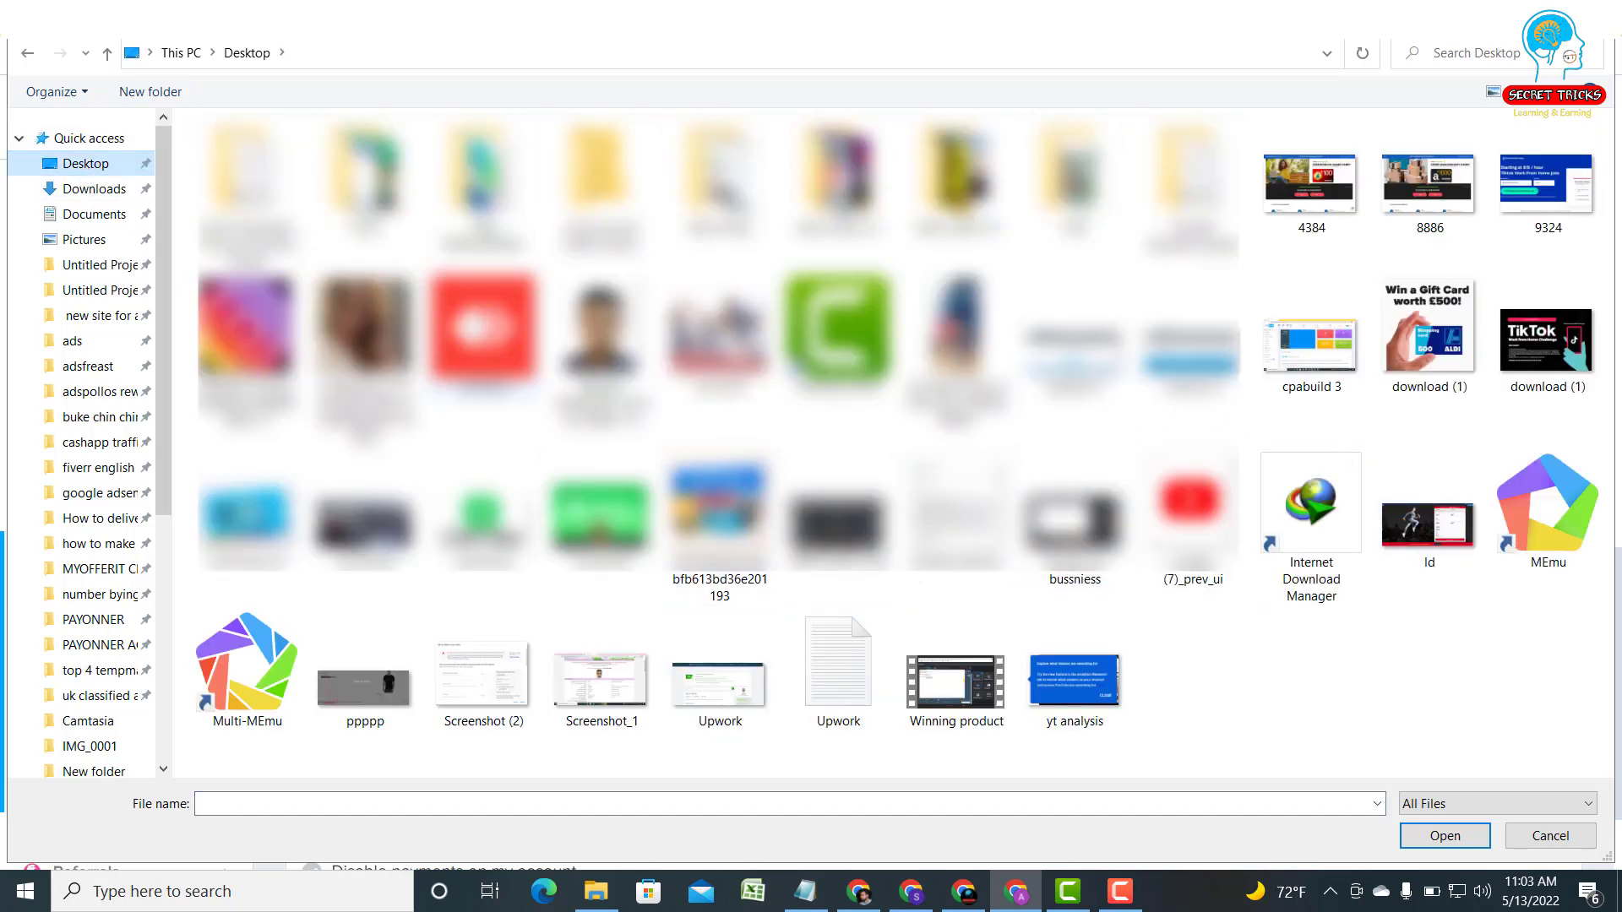
double_click(1073, 177)
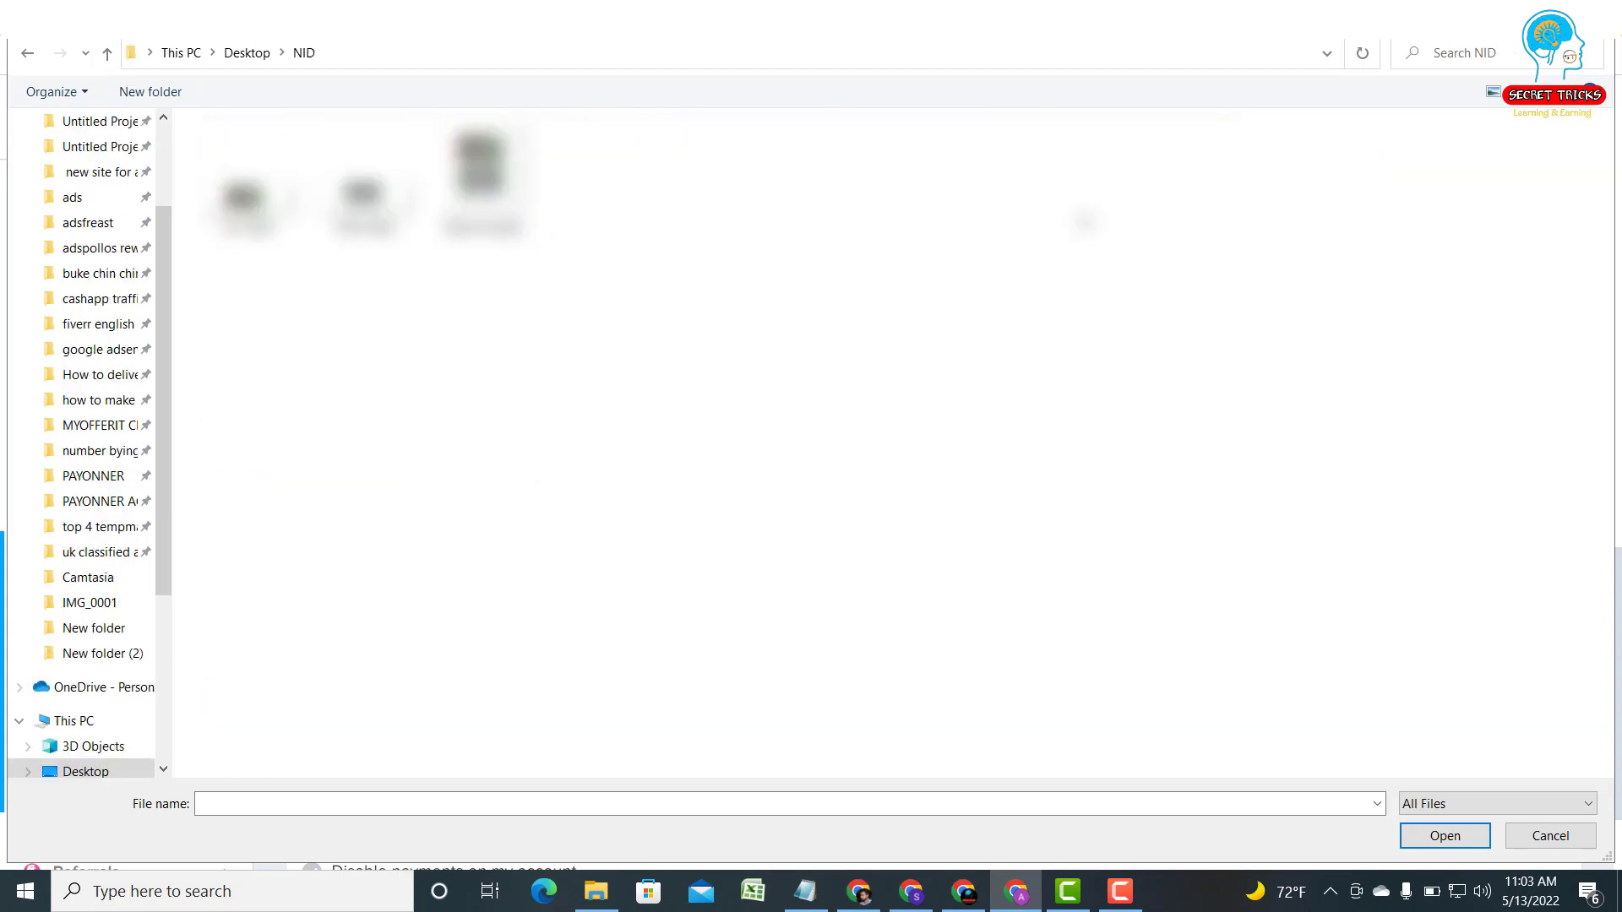
click(479, 173)
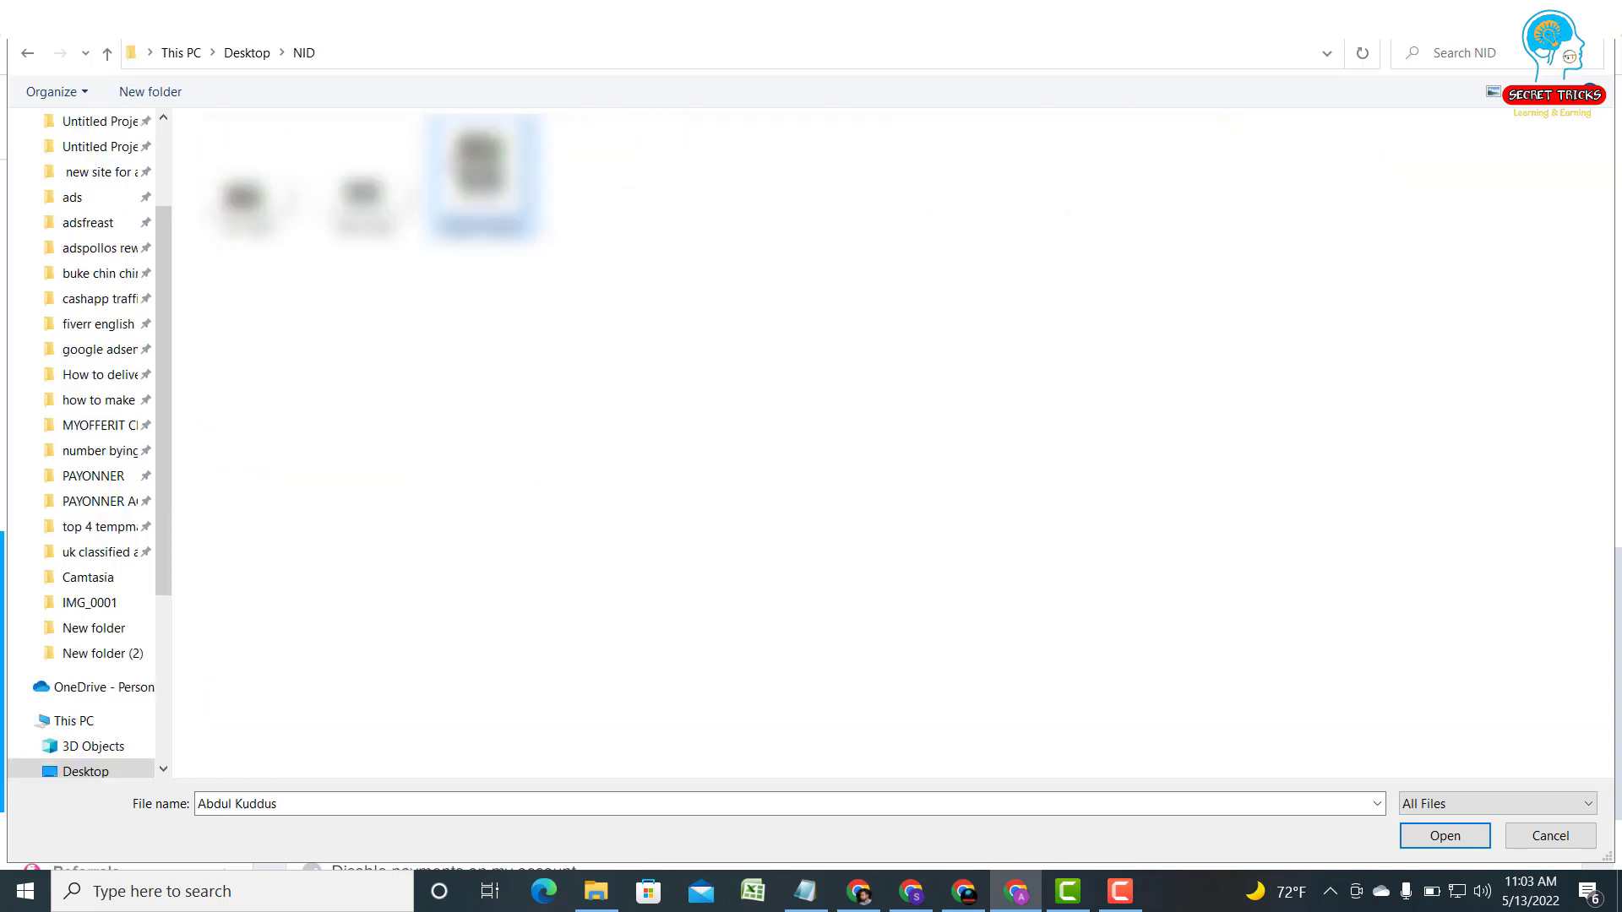
click(1480, 836)
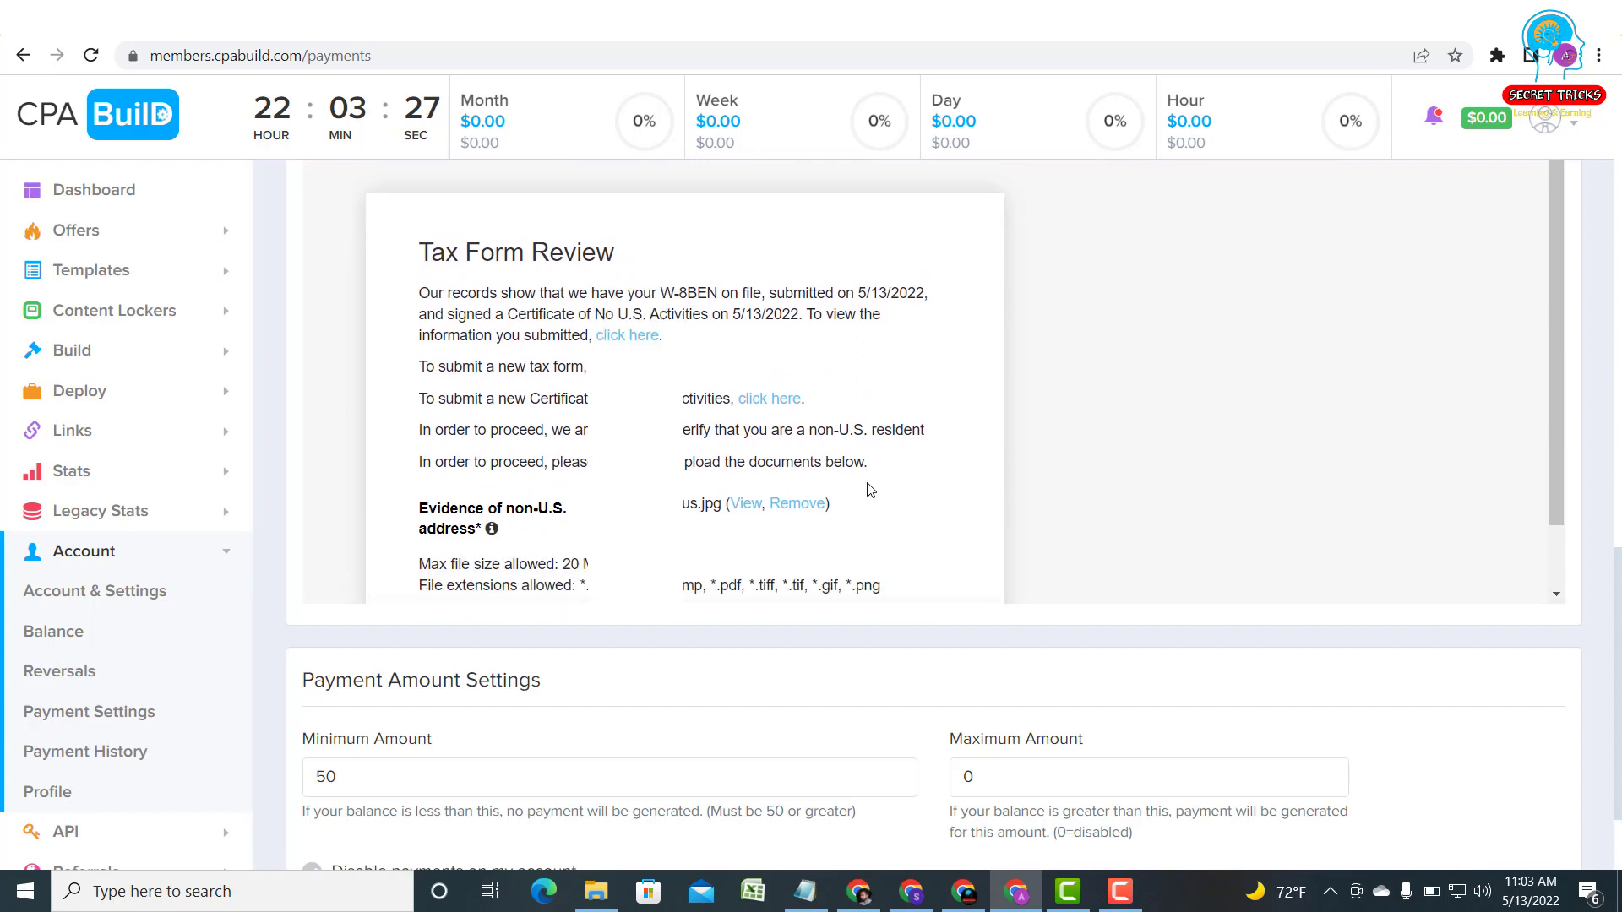
scroll(870, 490, down, 1)
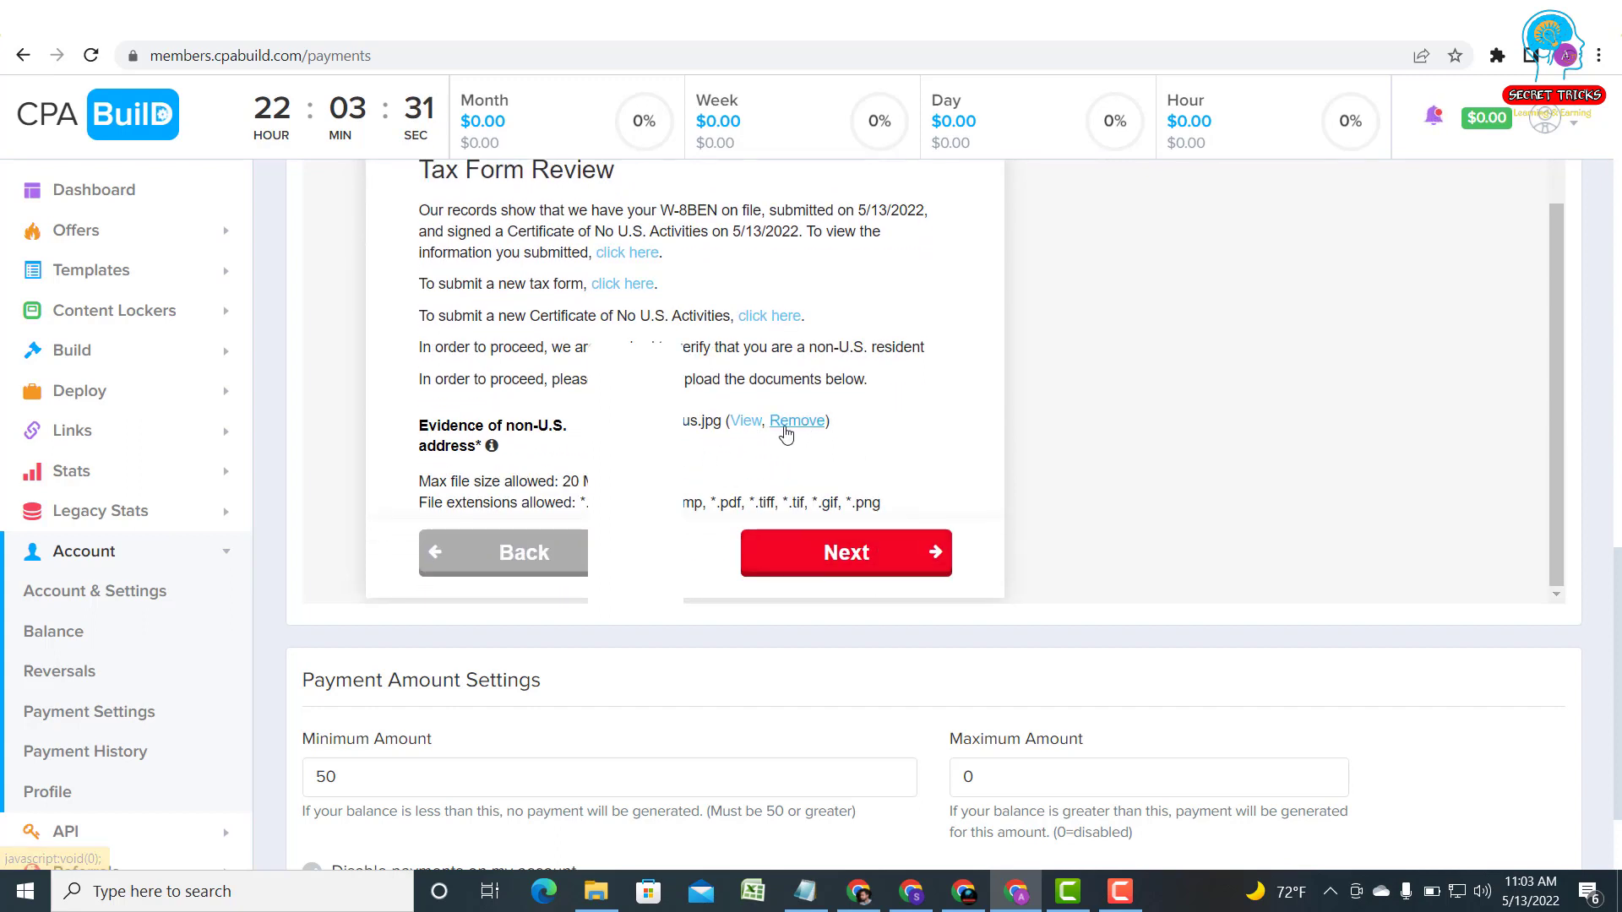
click(842, 560)
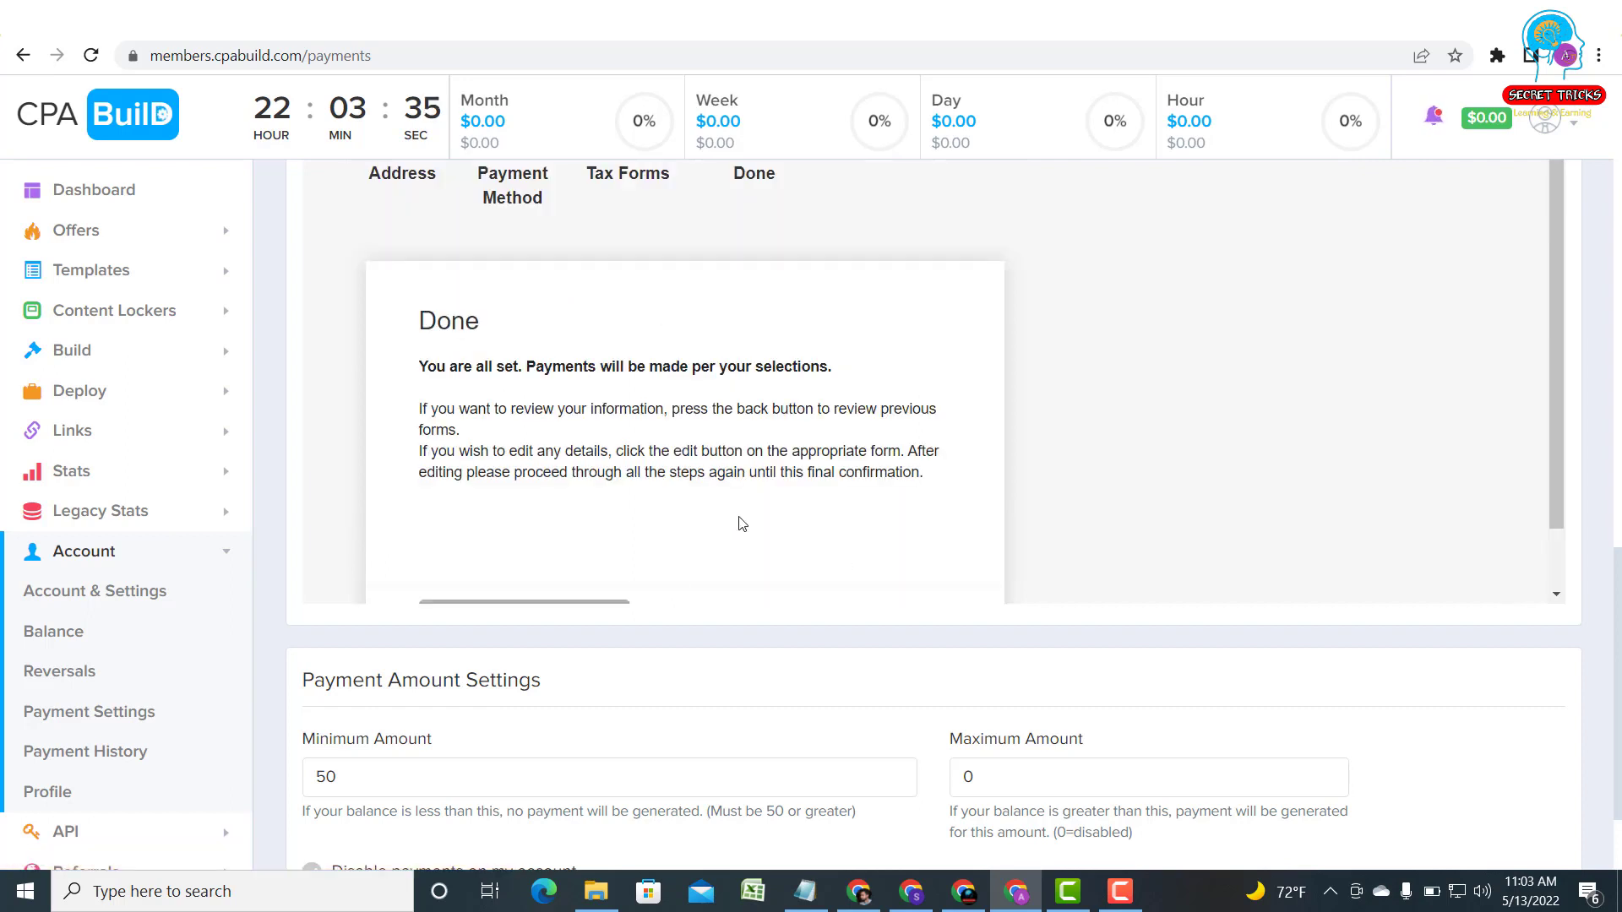
Read the final Done confirmation of the Tipalti forms and look over the Payment Amount Settings beneath it.
scroll(741, 524, down, 2)
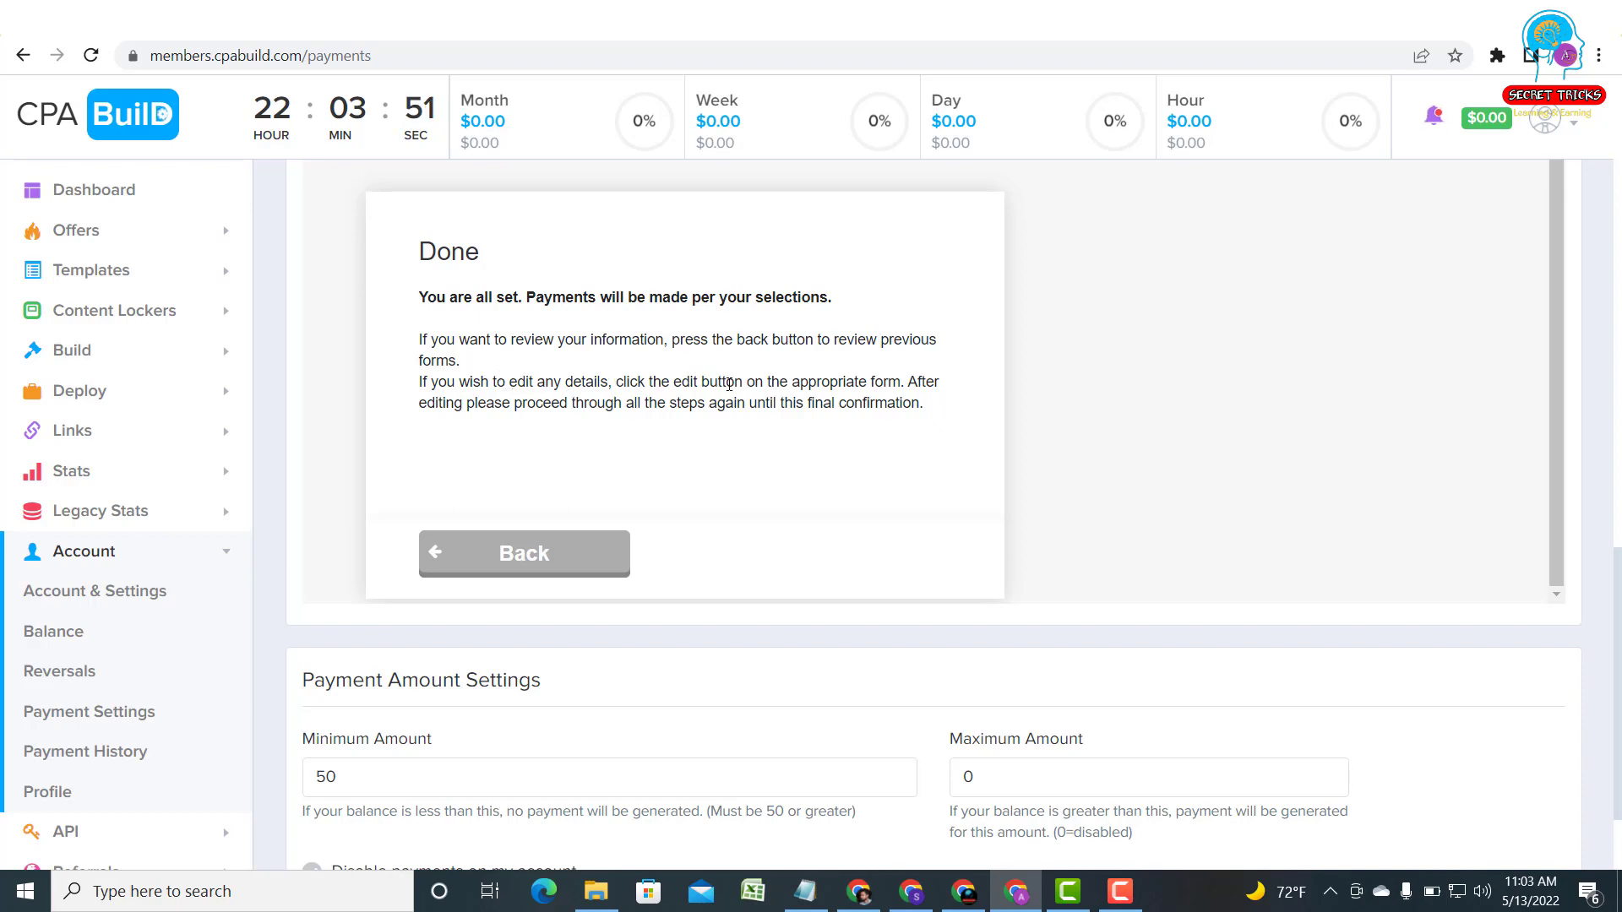
scroll(735, 397, down, 2)
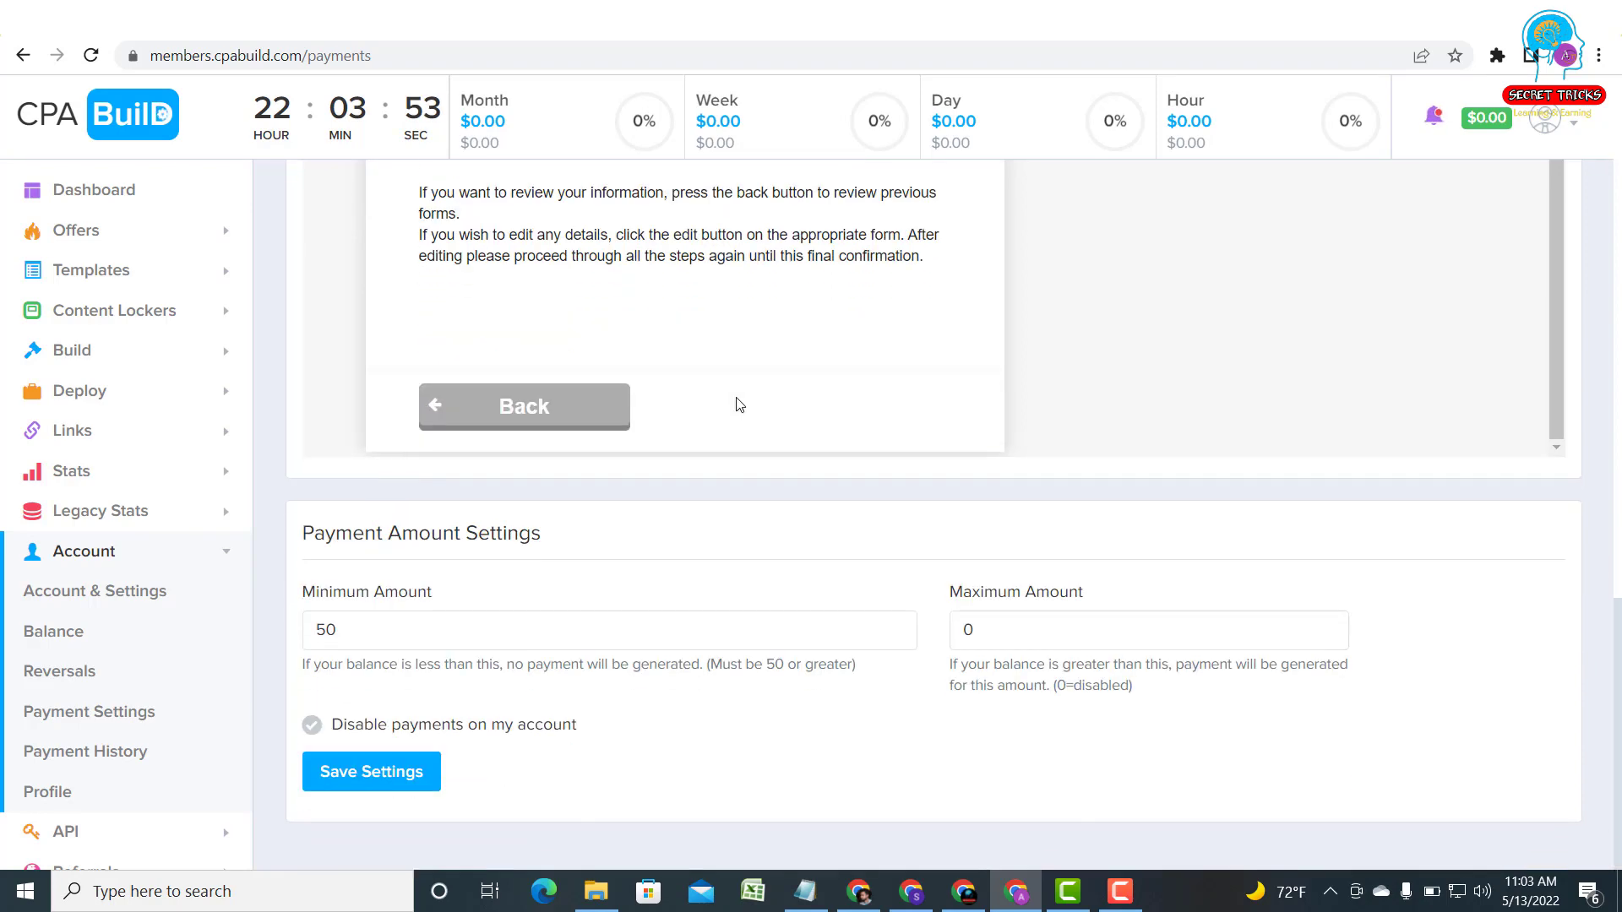
scroll(731, 397, up, 1)
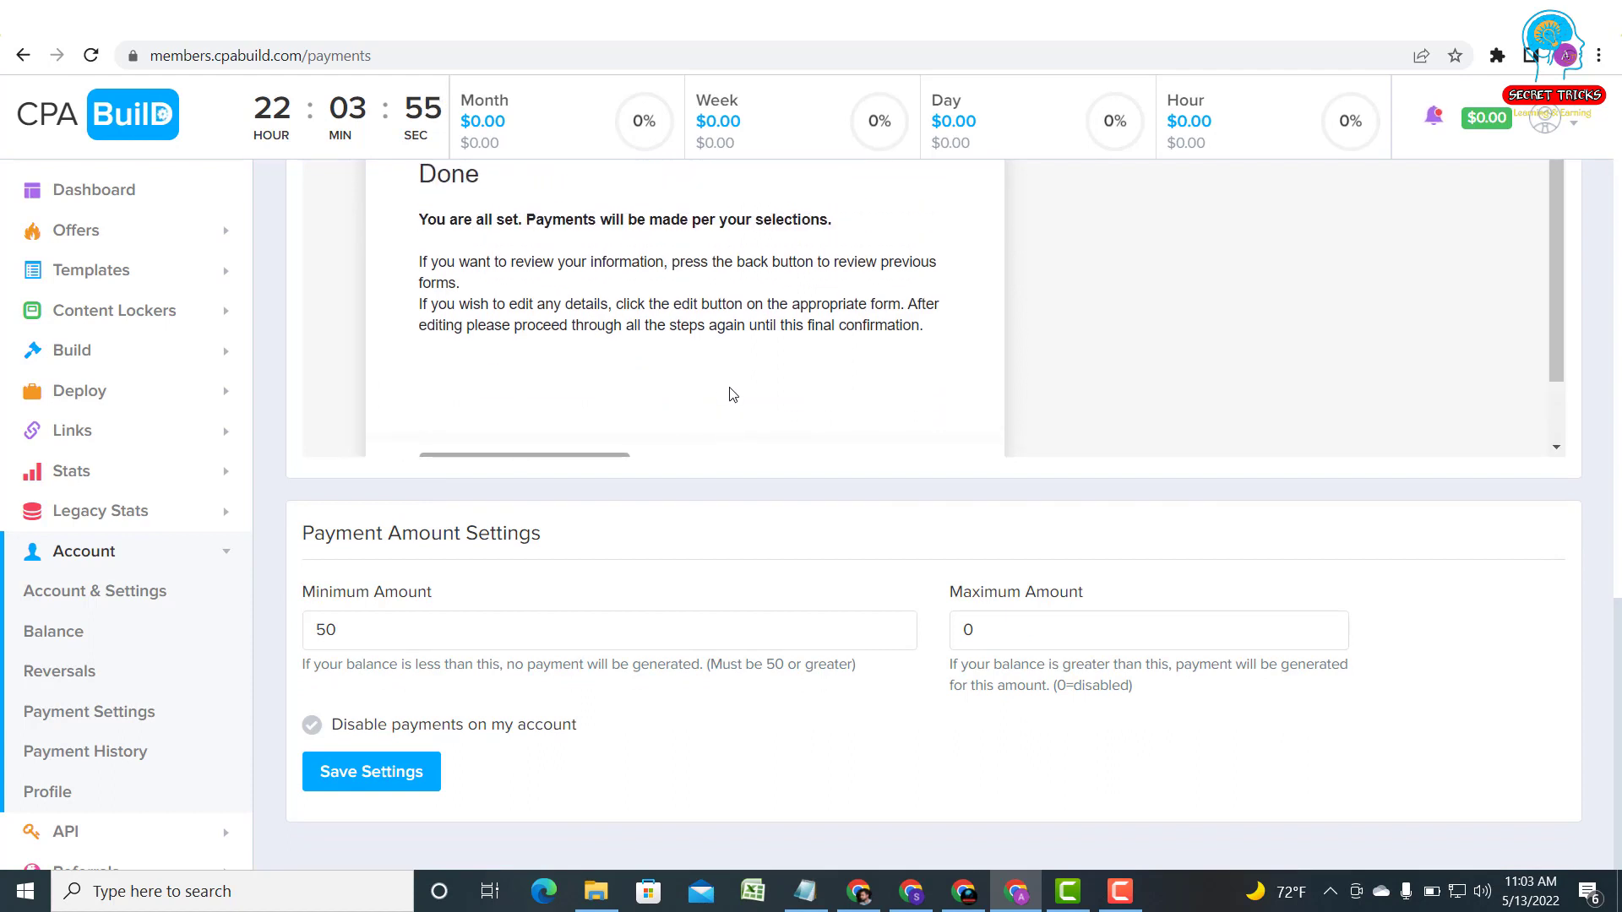
scroll(676, 393, down, 1)
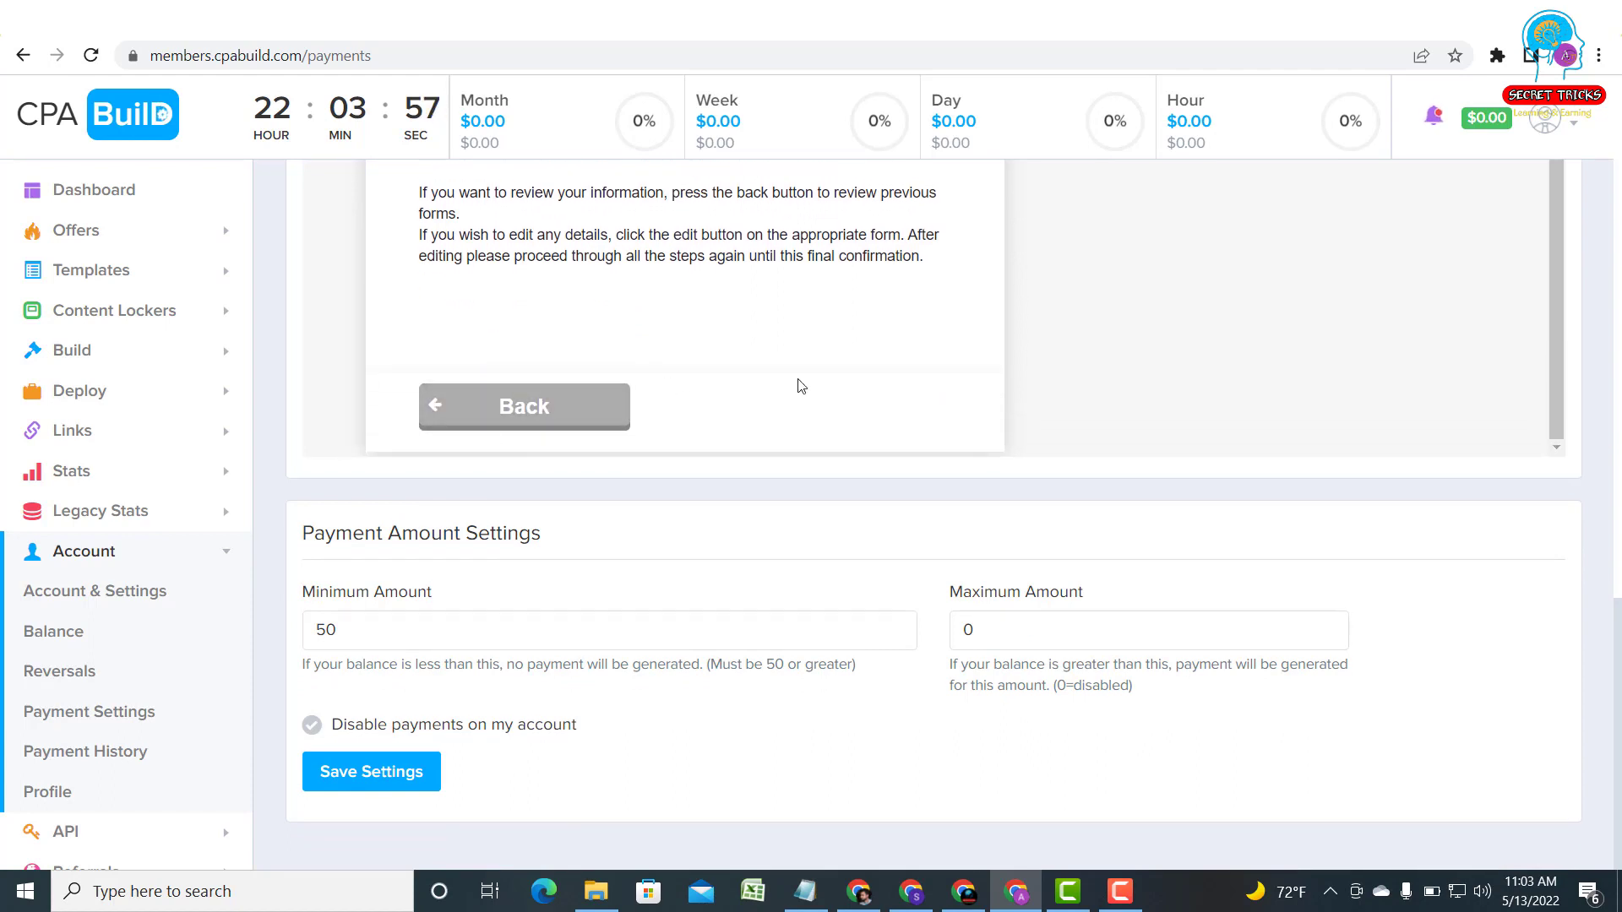
scroll(970, 377, up, 1)
scroll(1166, 380, down, 1)
scroll(1165, 380, up, 1)
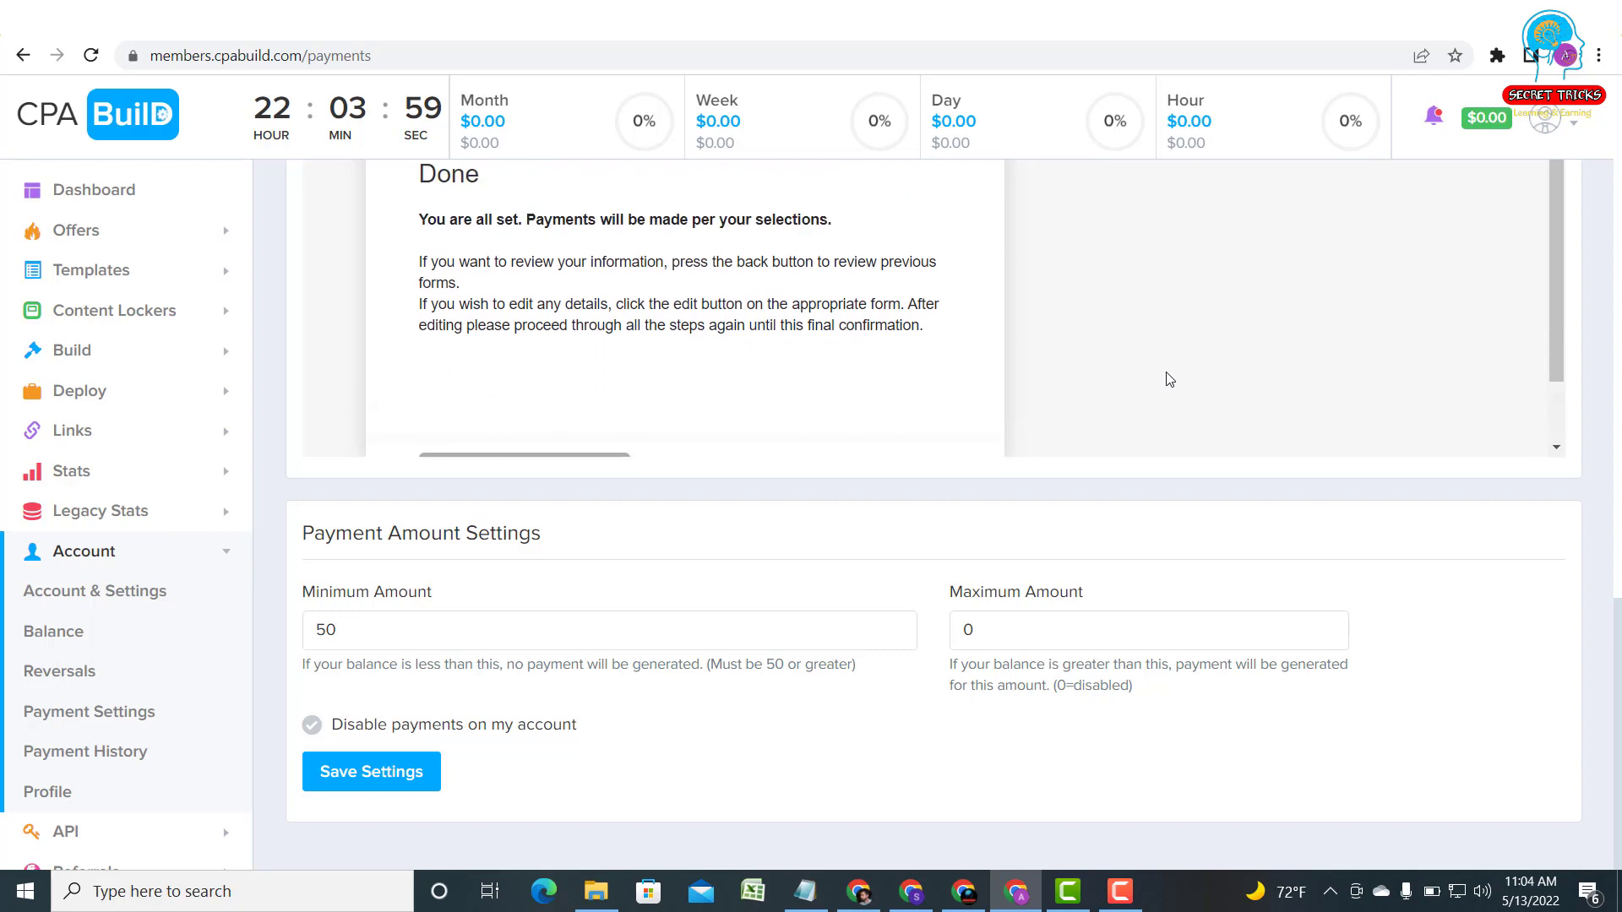
scroll(1213, 403, down, 1)
scroll(1342, 556, up, 3)
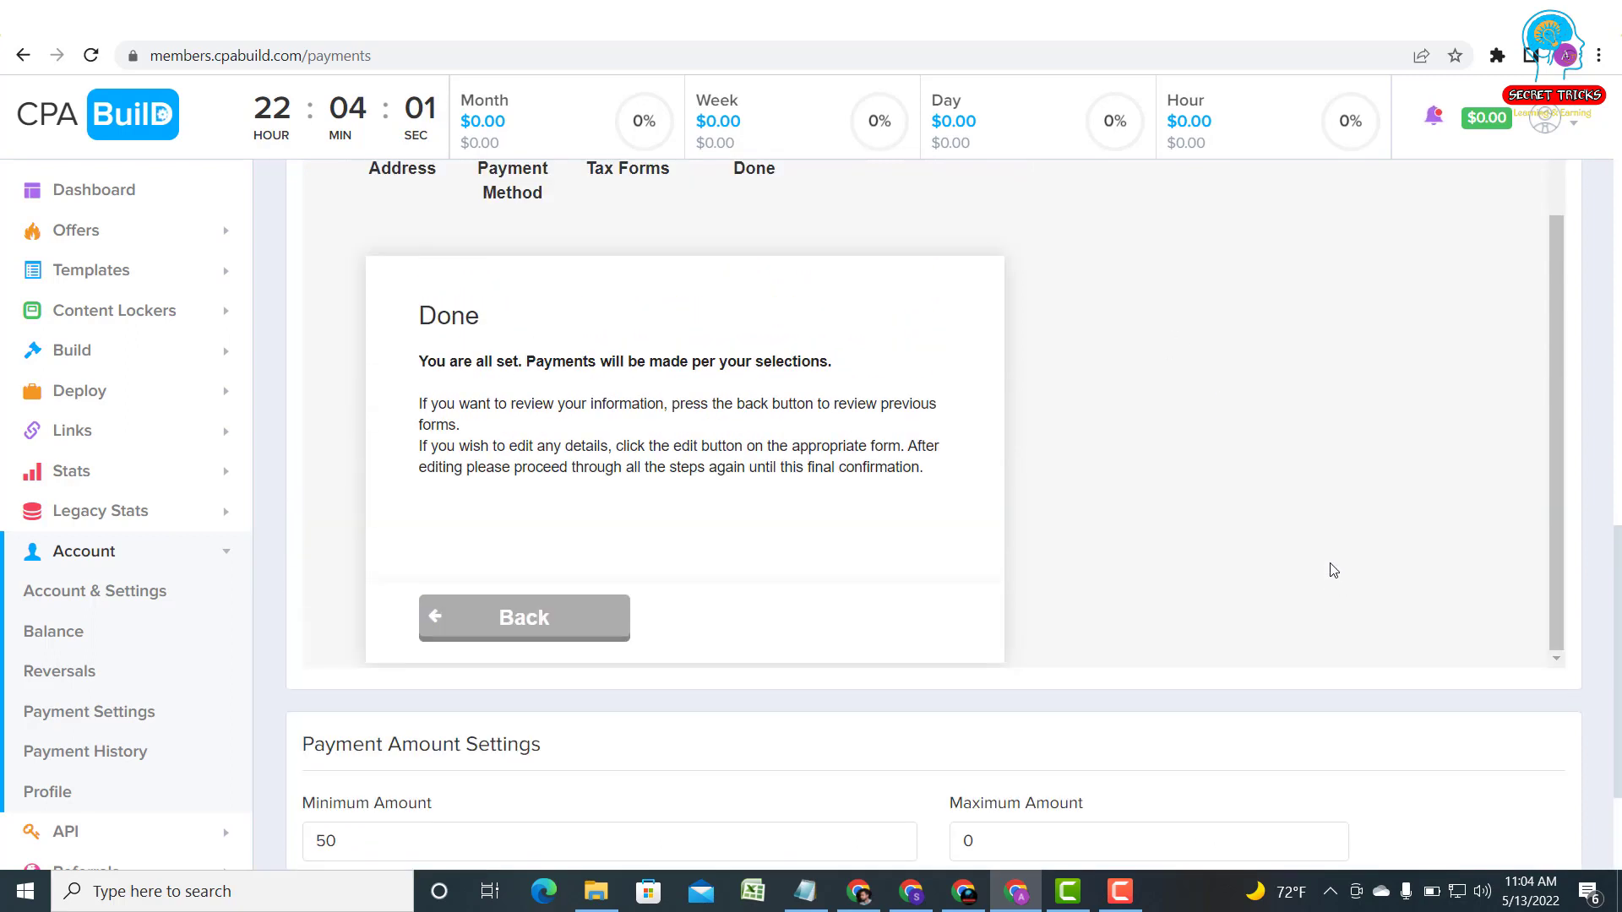
scroll(1330, 568, up, 1)
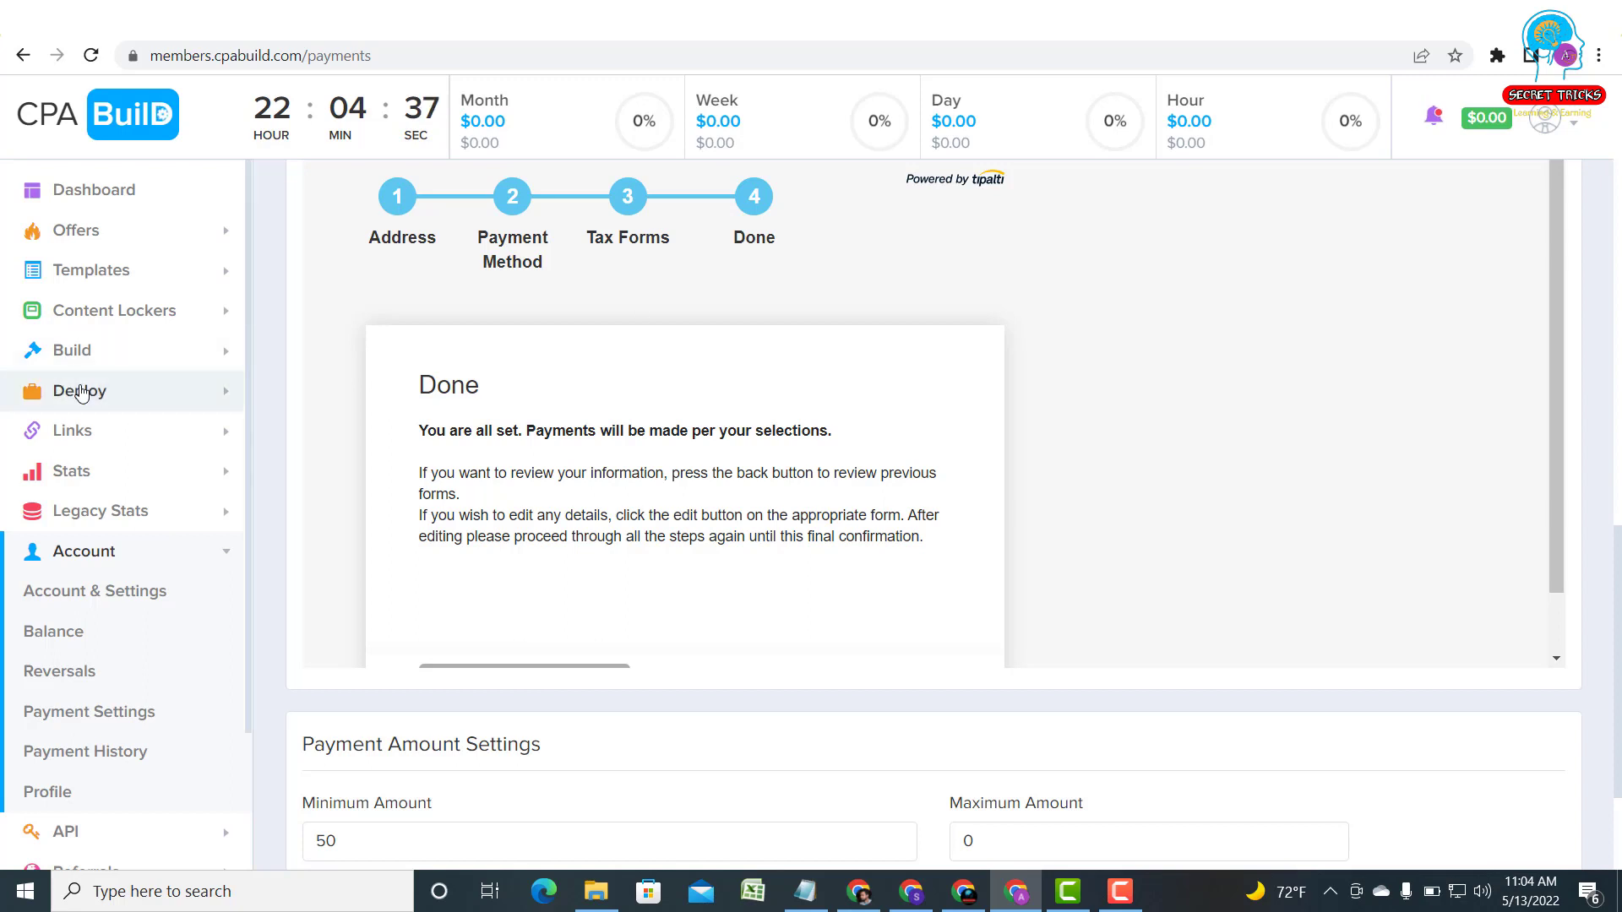
Reopen the account's payment settings page and examine the payable status in the Payments via Tipalti section.
scroll(73, 397, down, 2)
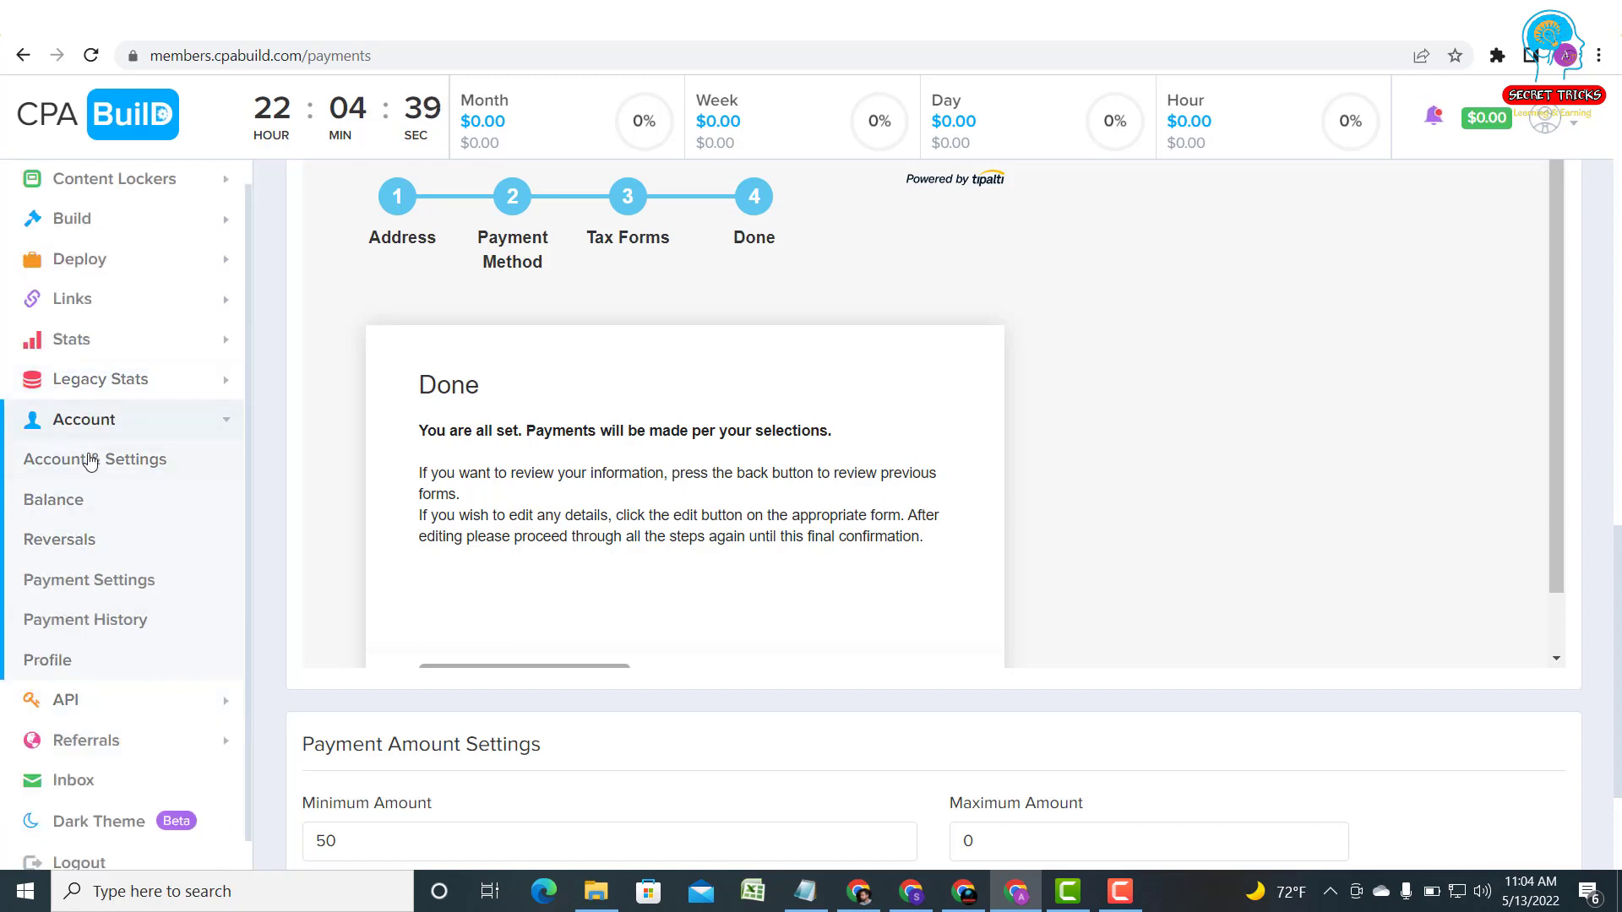
click(109, 590)
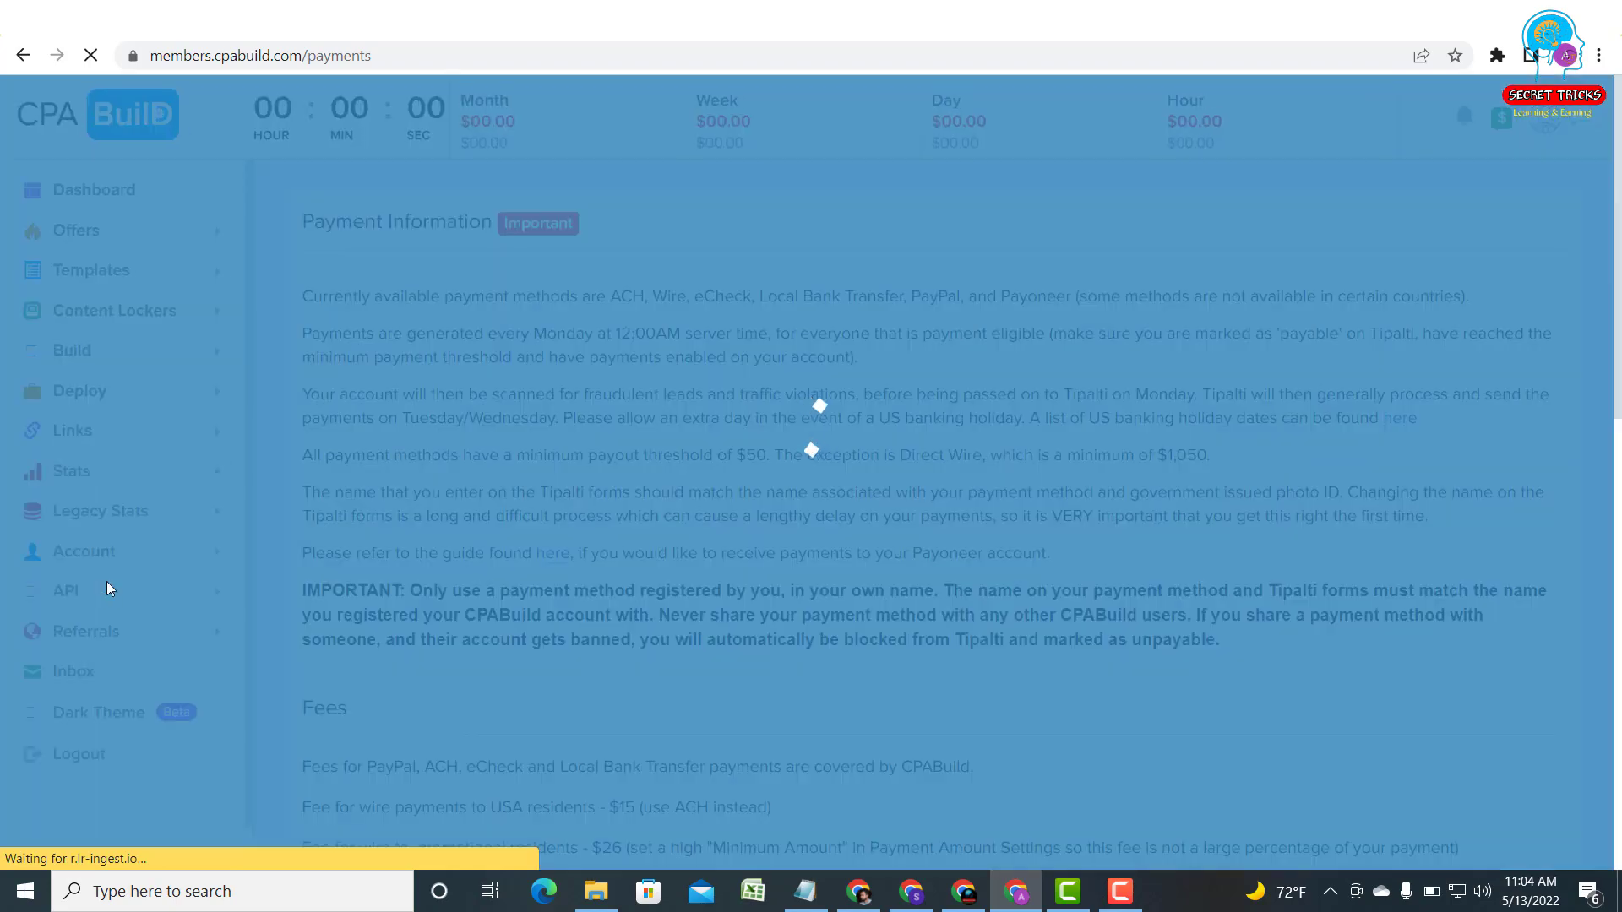
scroll(606, 480, down, 10)
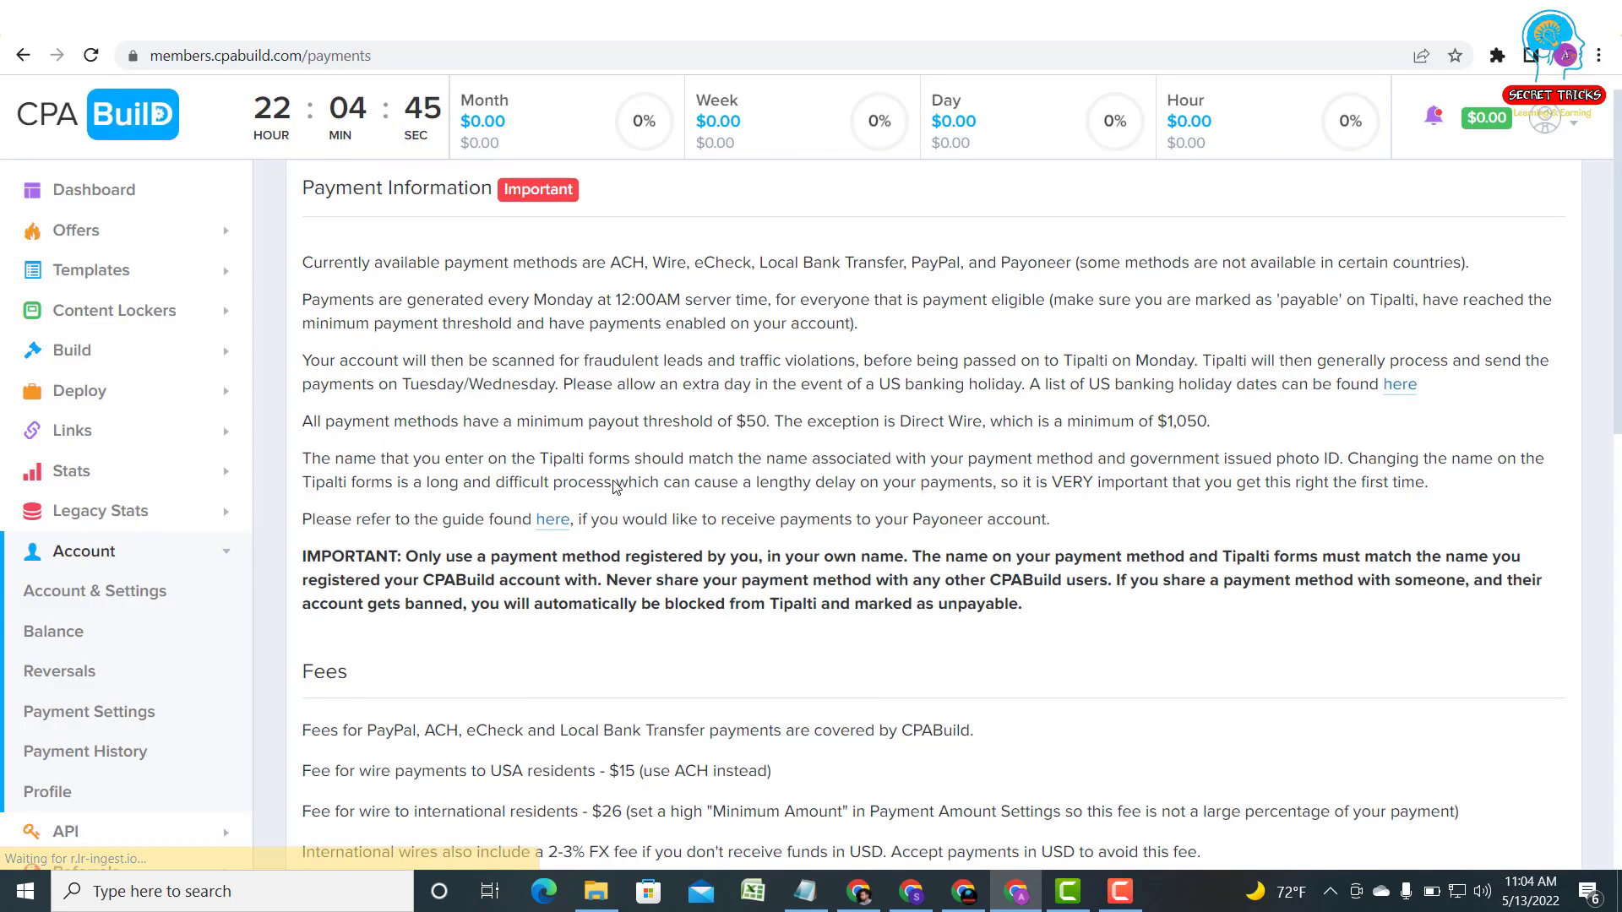
click(627, 439)
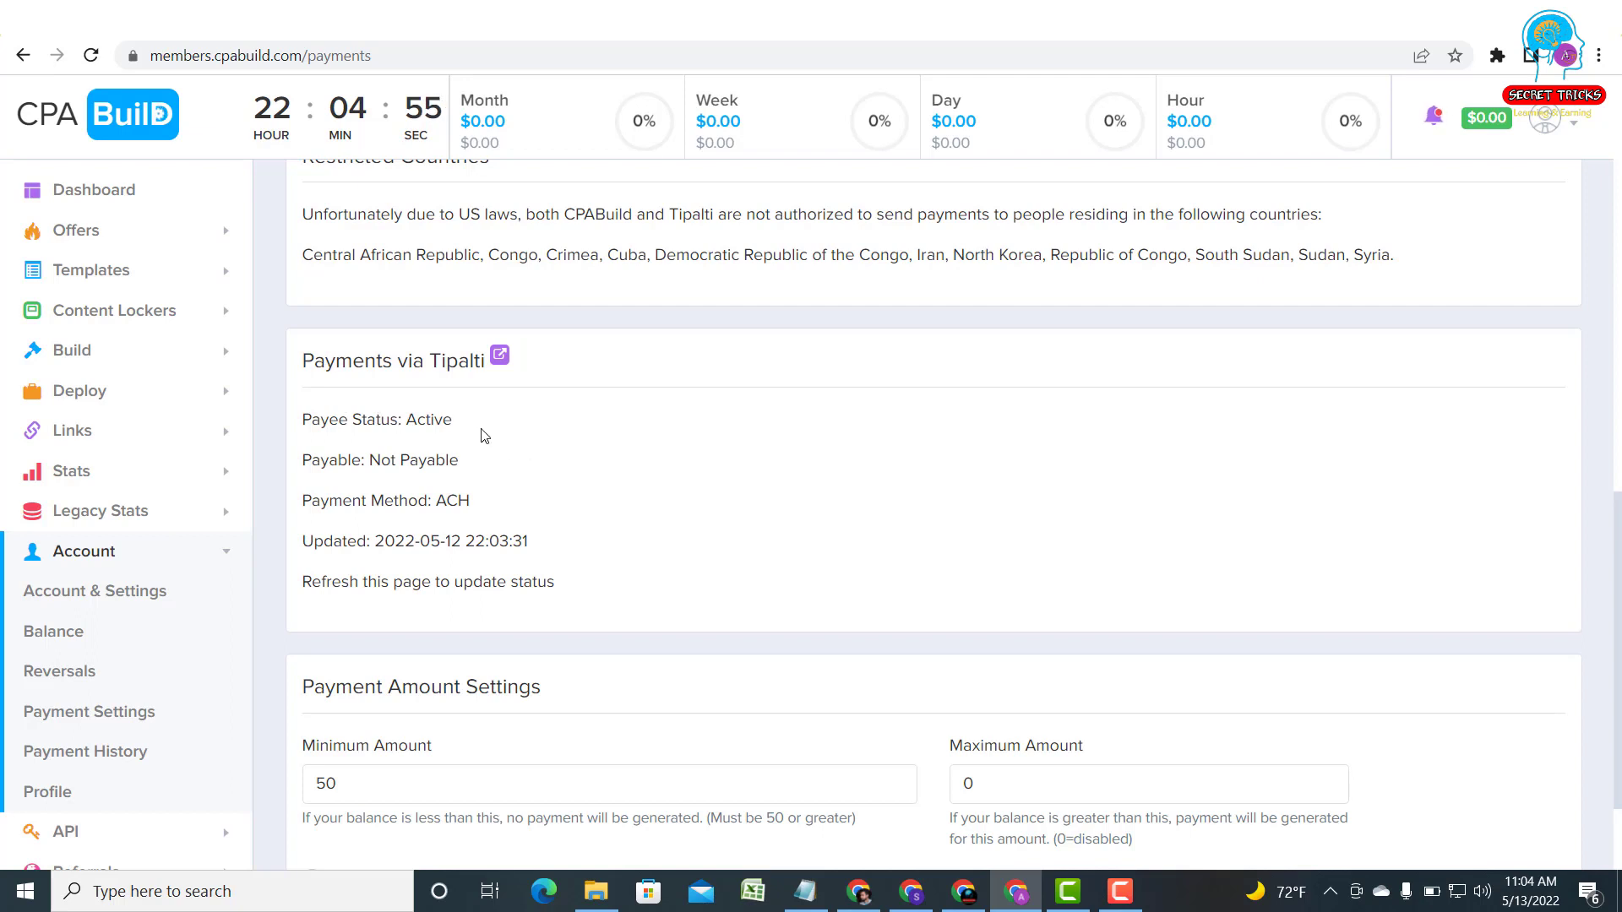
drag(484, 435, 470, 465)
click(478, 469)
drag(459, 463, 370, 459)
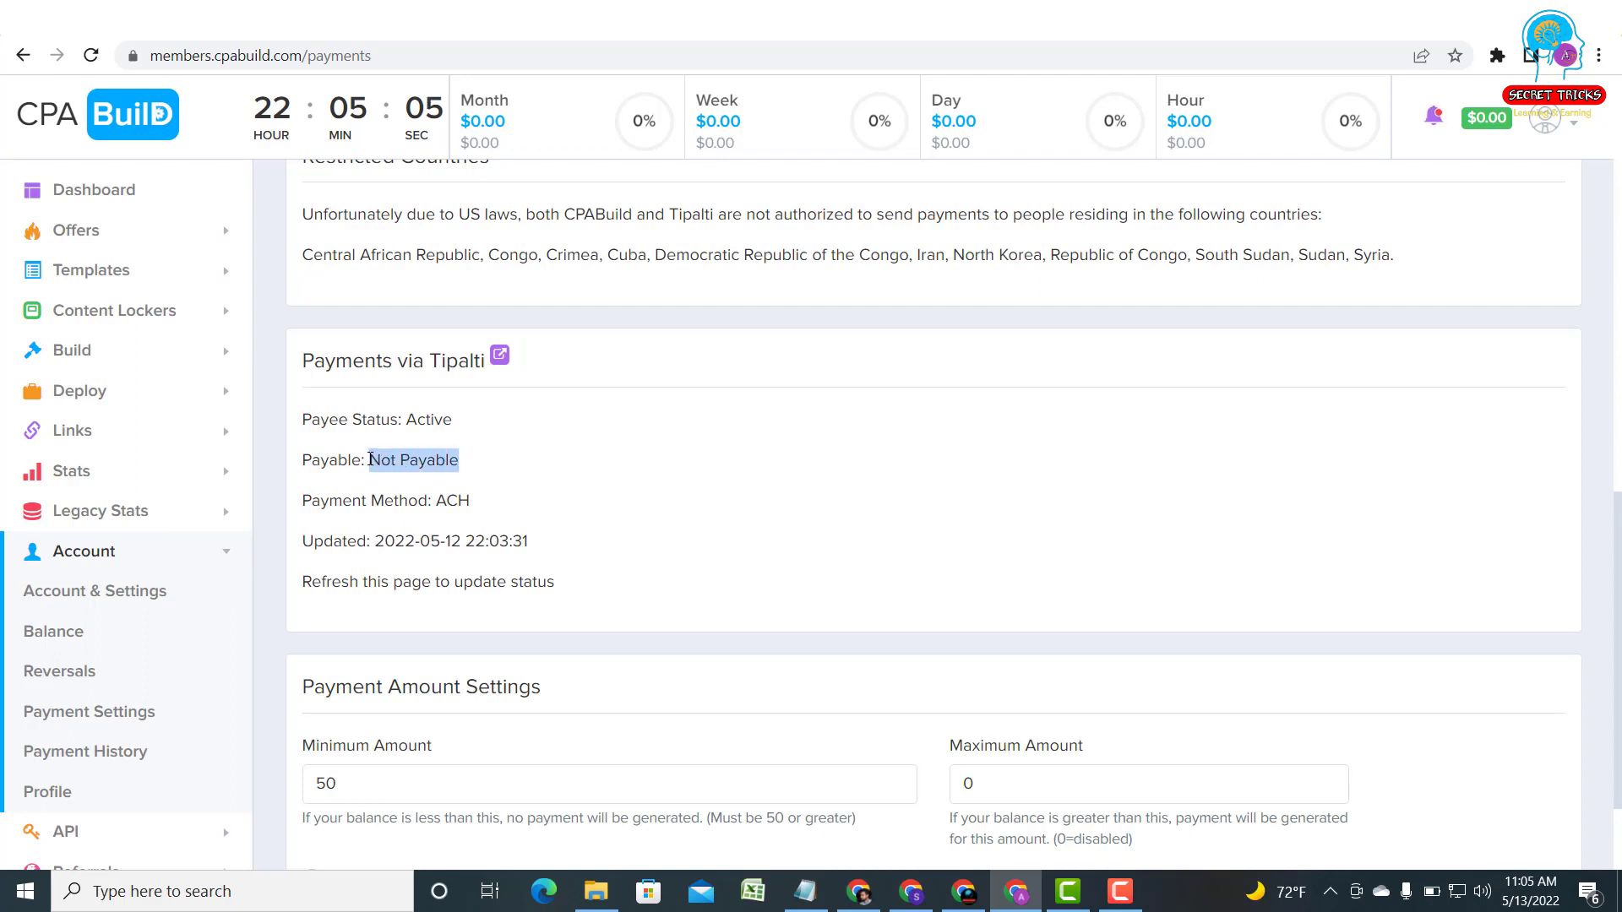
click(461, 452)
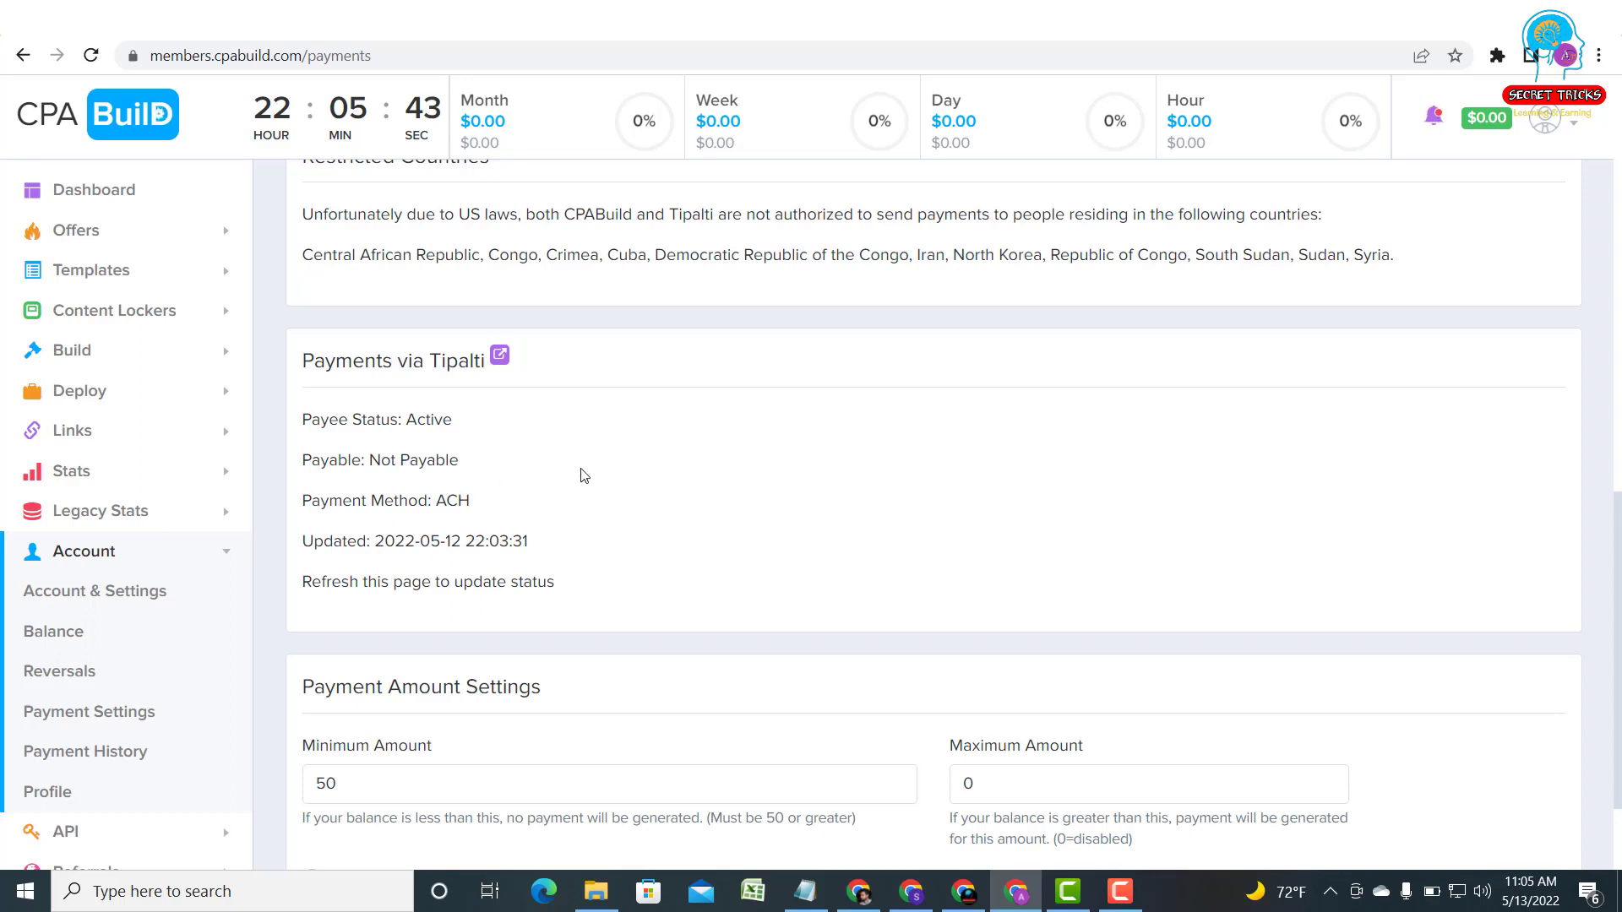
drag(461, 461, 369, 462)
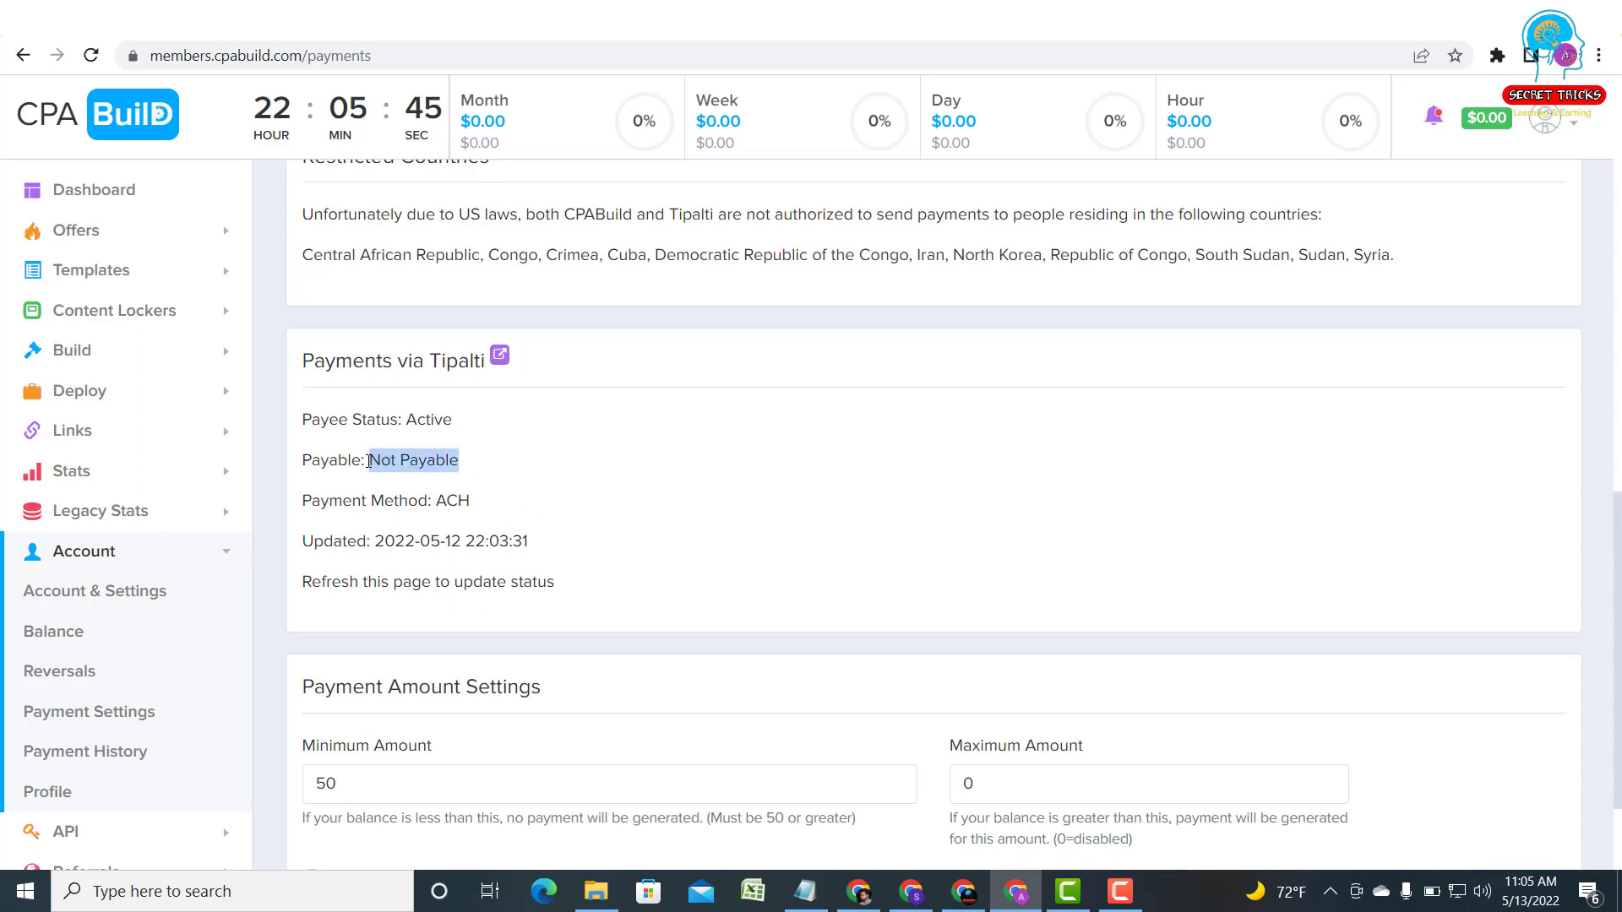
click(469, 466)
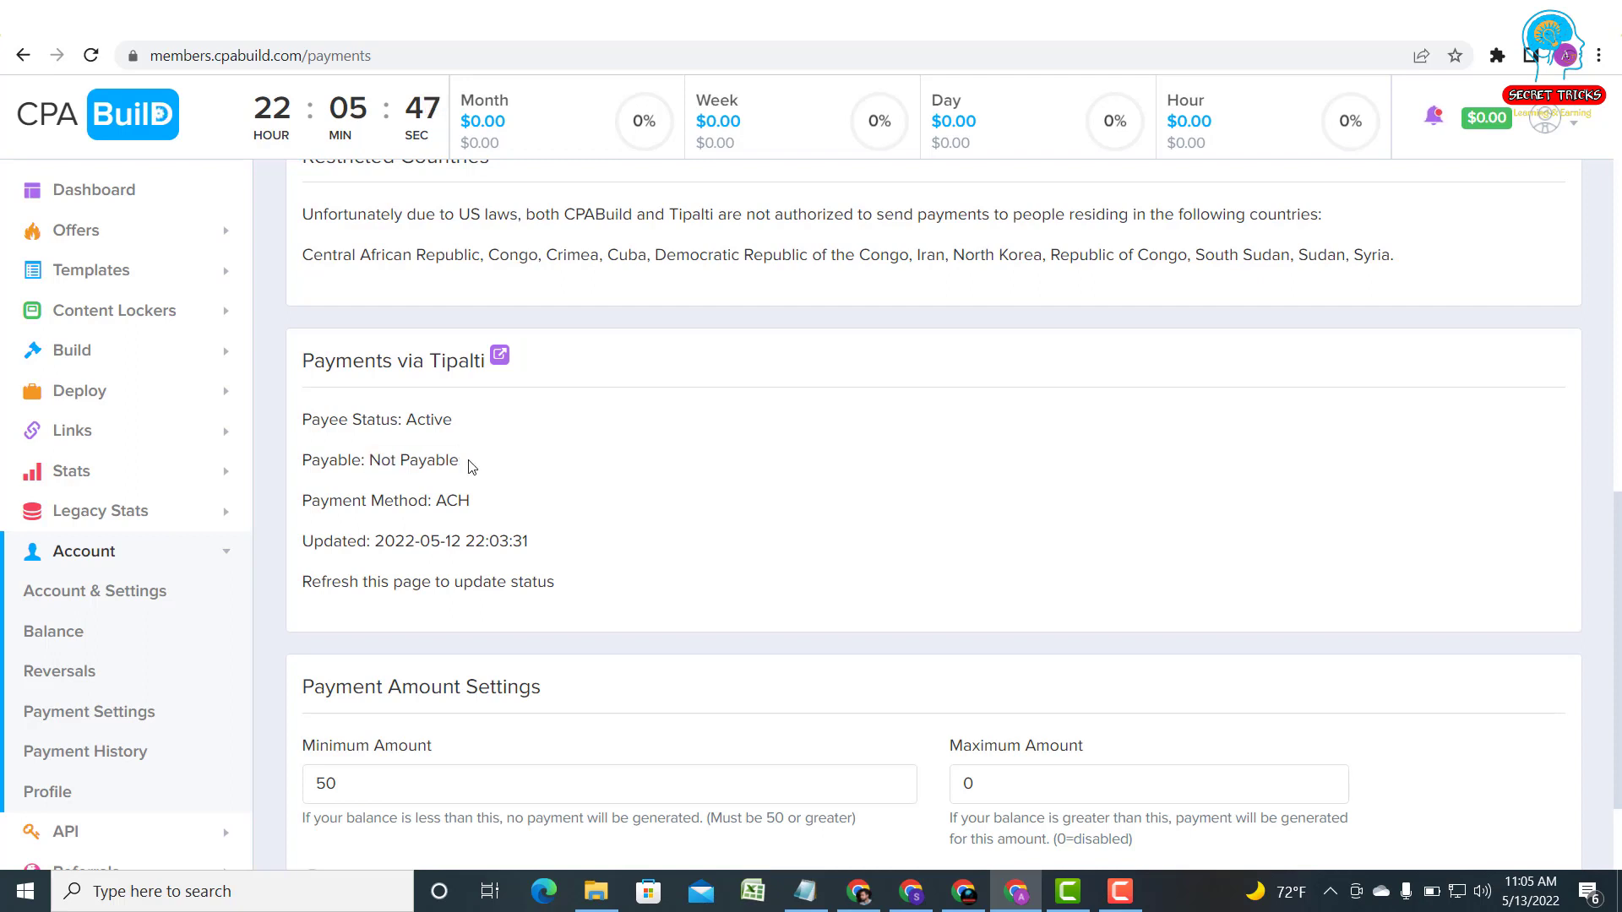